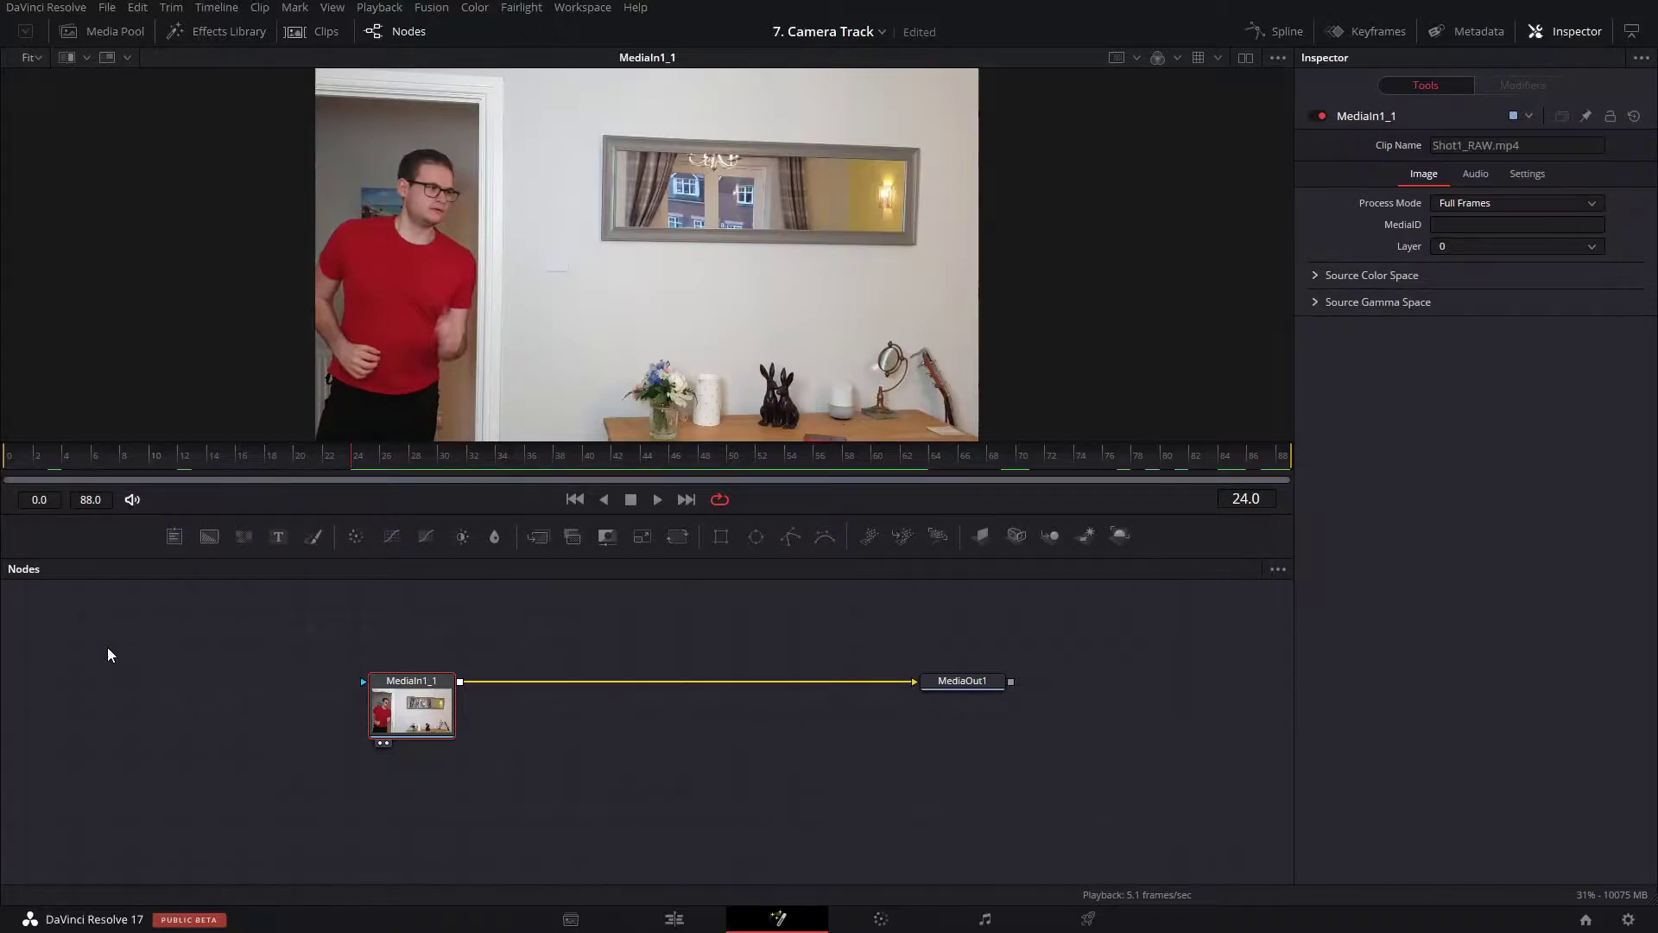
Make room after the MediaIn1_1 node and insert a Camera Tracker node between it and MediaOut1.
{"action": "left_click_drag", "start_coordinate": [398, 725], "coordinate": [342, 725]}
{"action": "key", "text": "shift+space"}
{"action": "type", "text": "camera"}
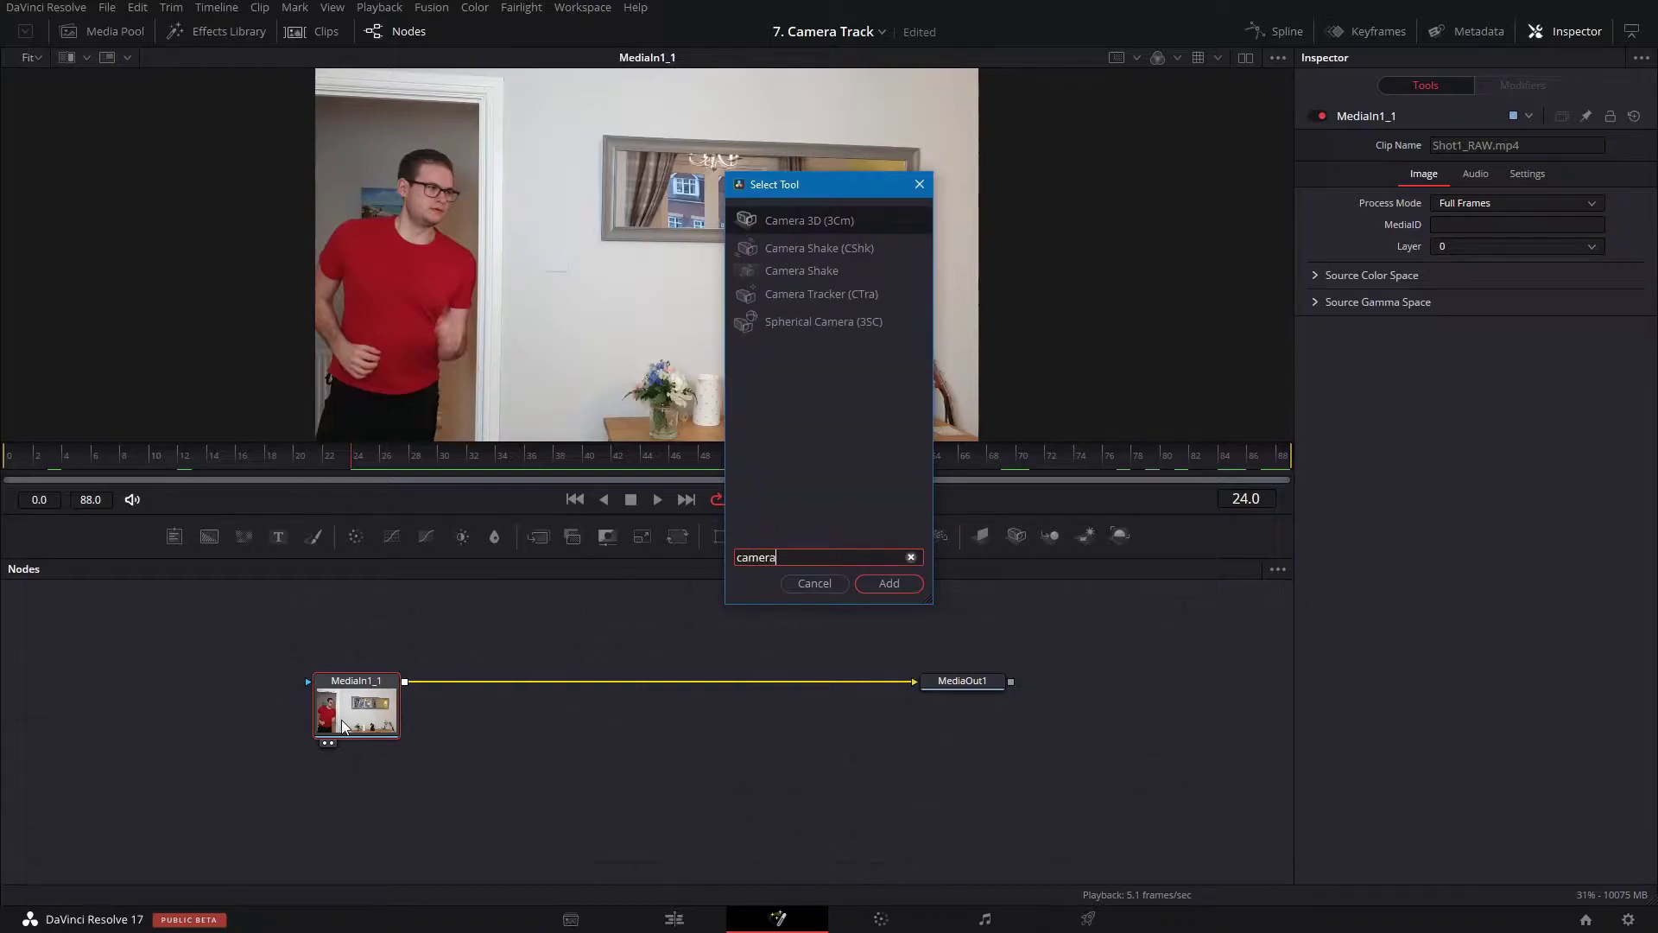
{"action": "key", "text": "Down"}
{"action": "key", "text": "Down"}
{"action": "key", "text": "Down"}
{"action": "key", "text": "Return"}
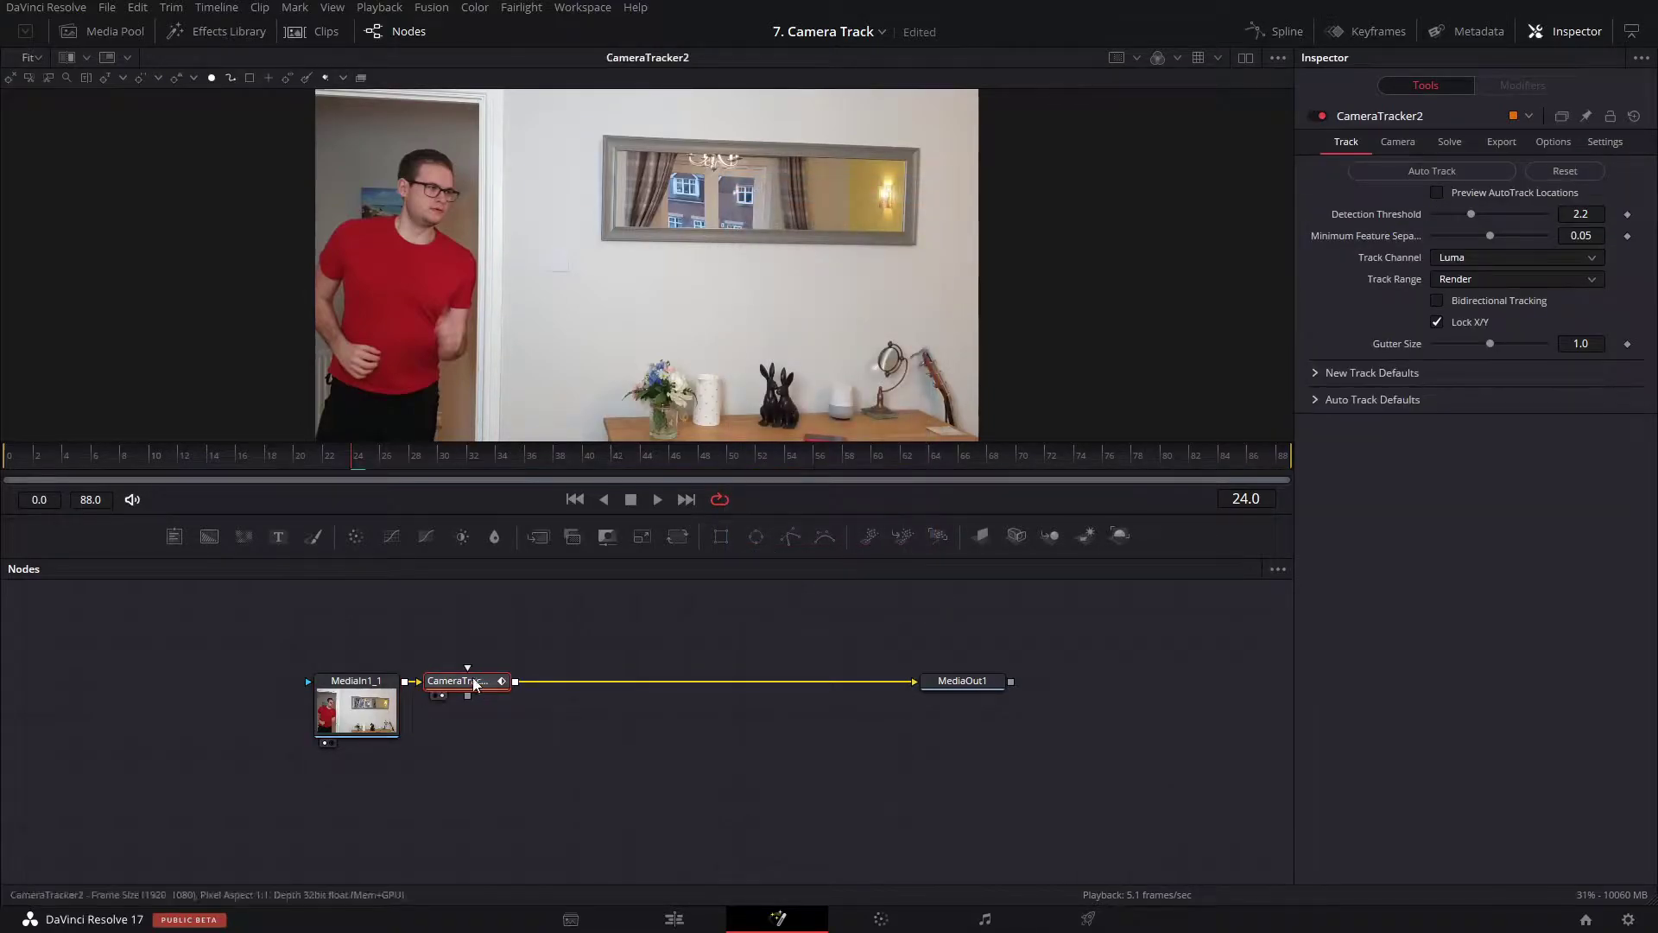
Preview the auto-track locations at a different frame and move the CameraTracker node farther from MediaIn1_1.
{"action": "left_click", "coordinate": [1437, 192]}
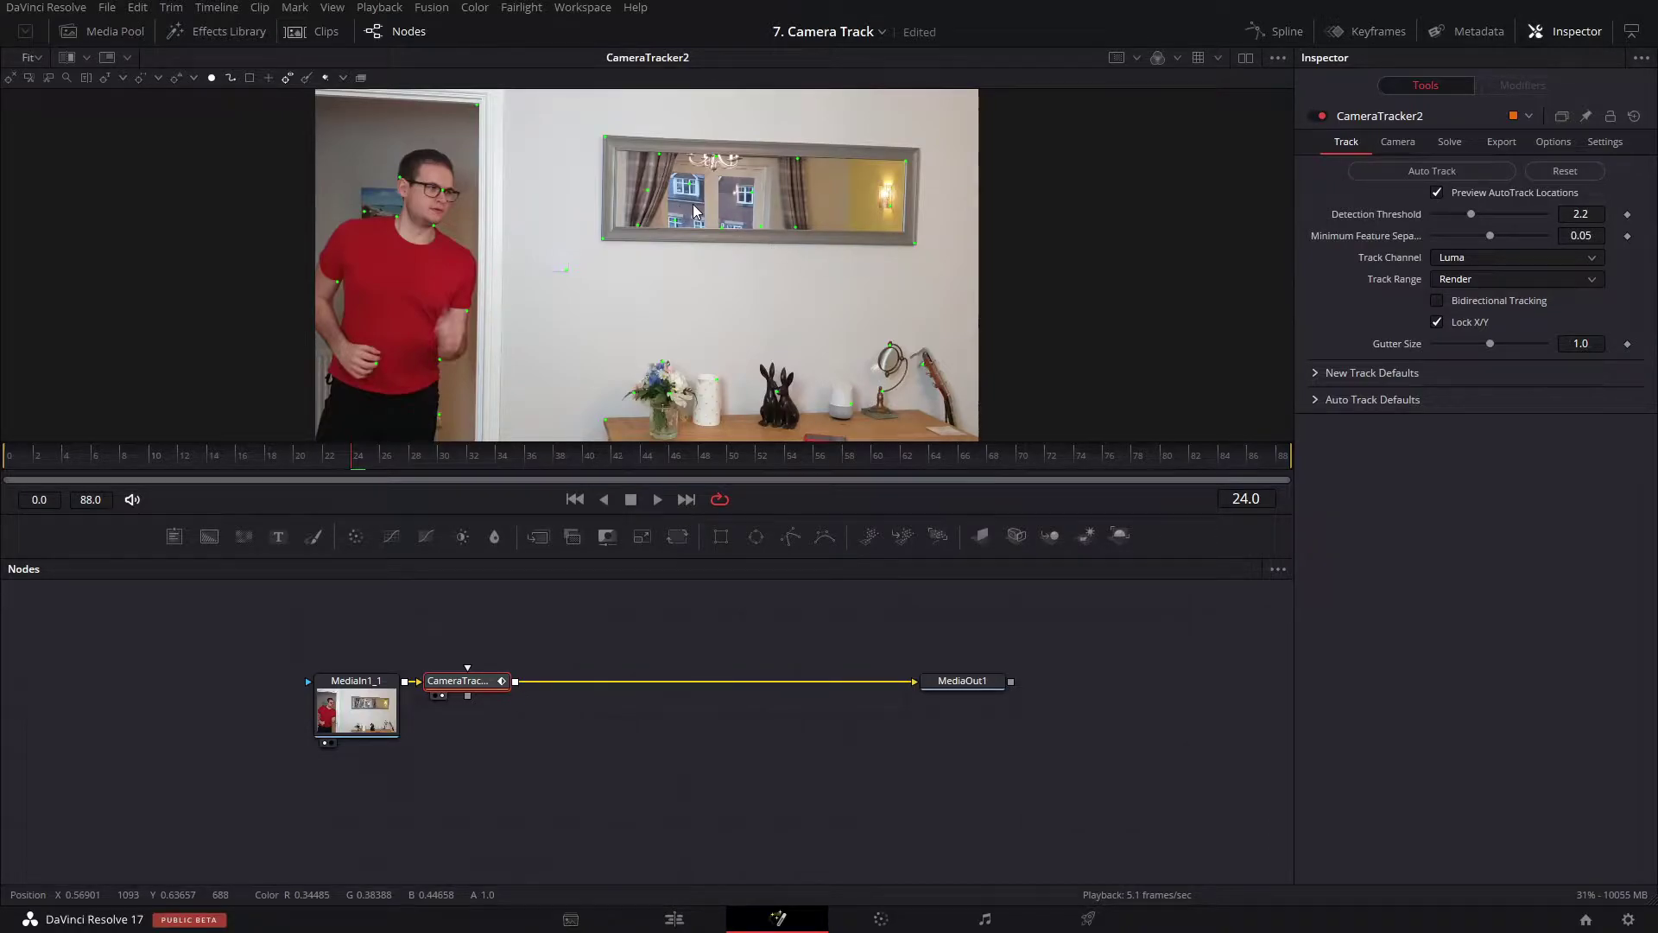
{"action": "left_click_drag", "start_coordinate": [602, 455], "coordinate": [429, 467]}
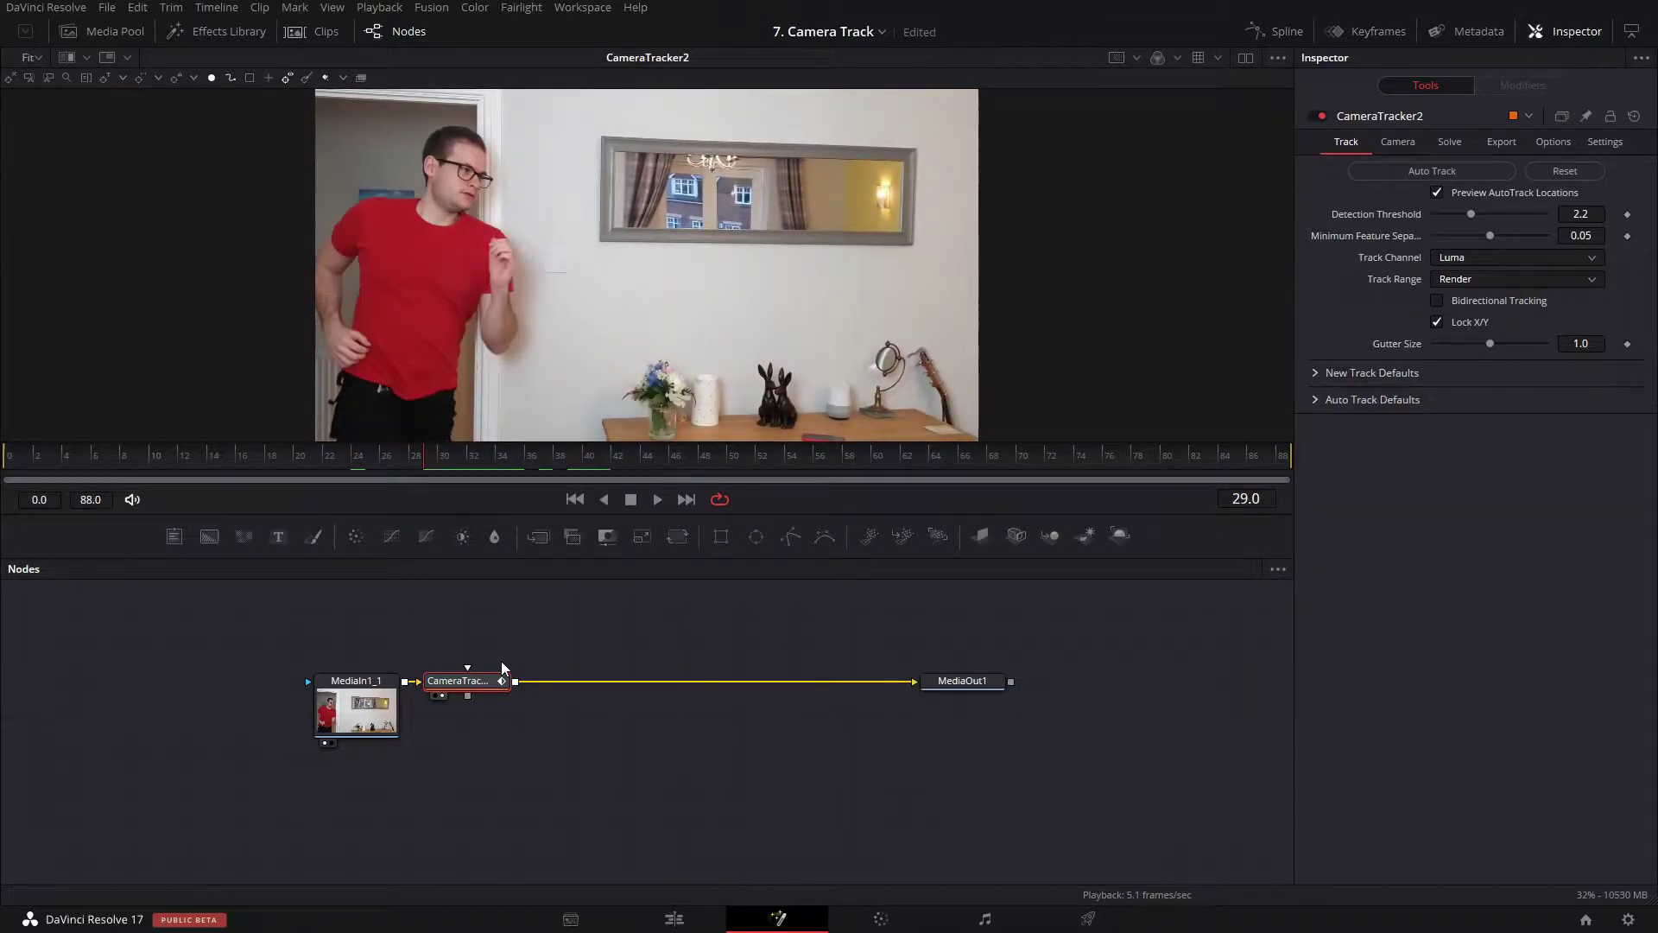
{"action": "left_click_drag", "start_coordinate": [483, 681], "coordinate": [594, 680]}
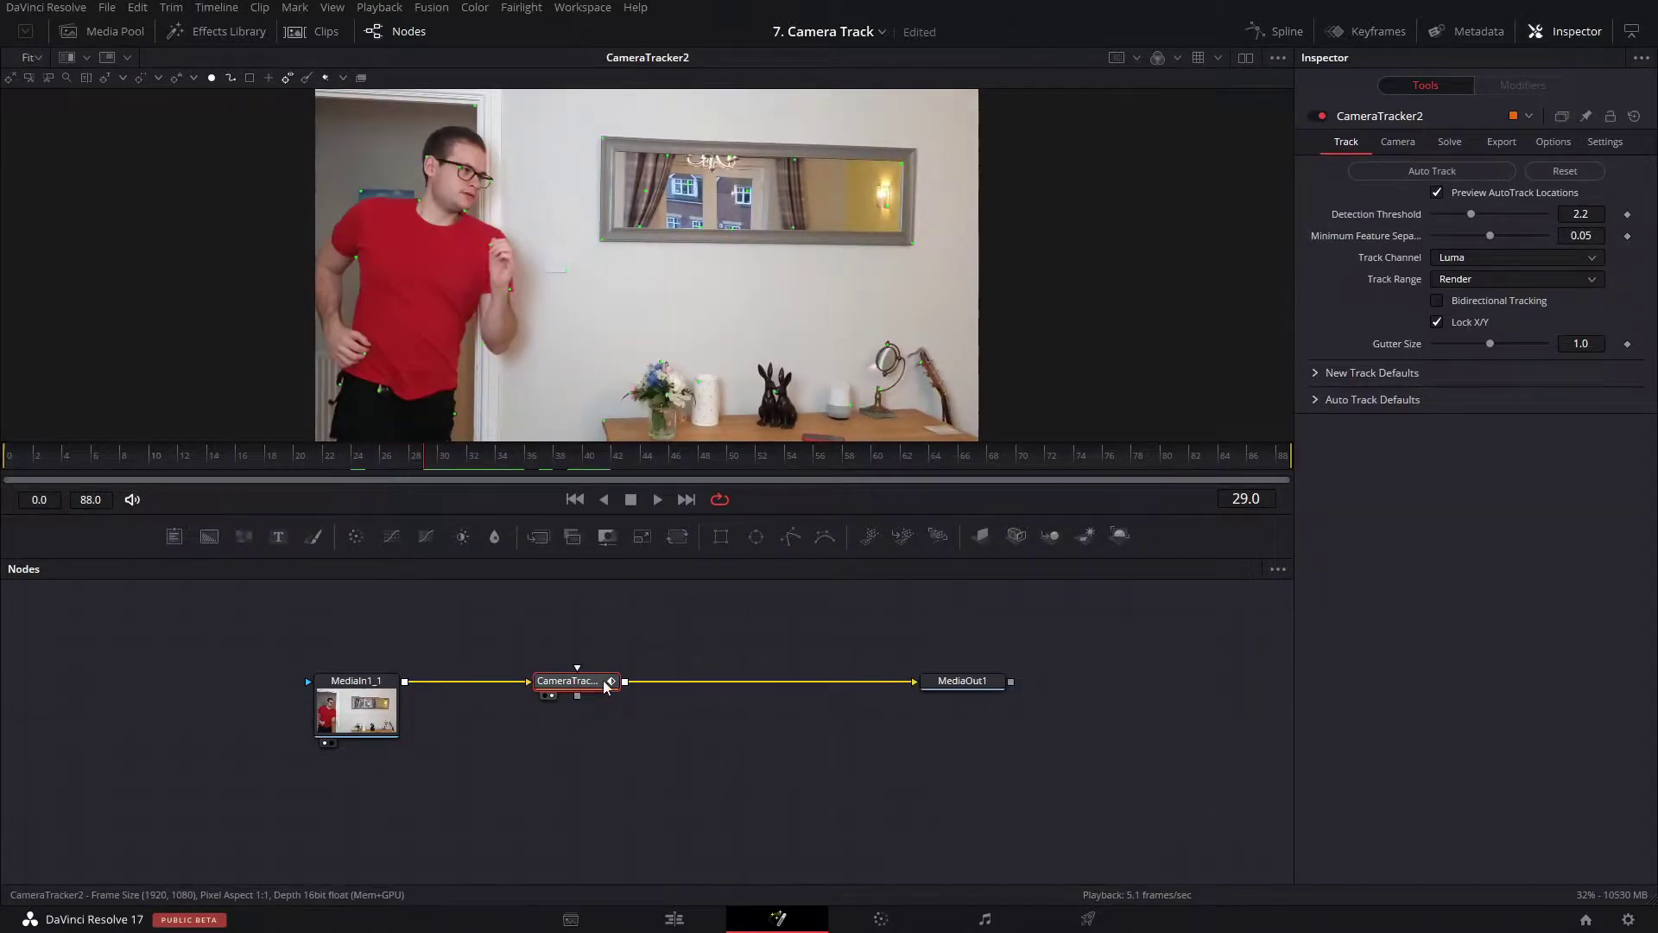
Draw an unconnected closed polygon mask around the wall mirror's glass at frame 29.
{"action": "left_click", "coordinate": [641, 628]}
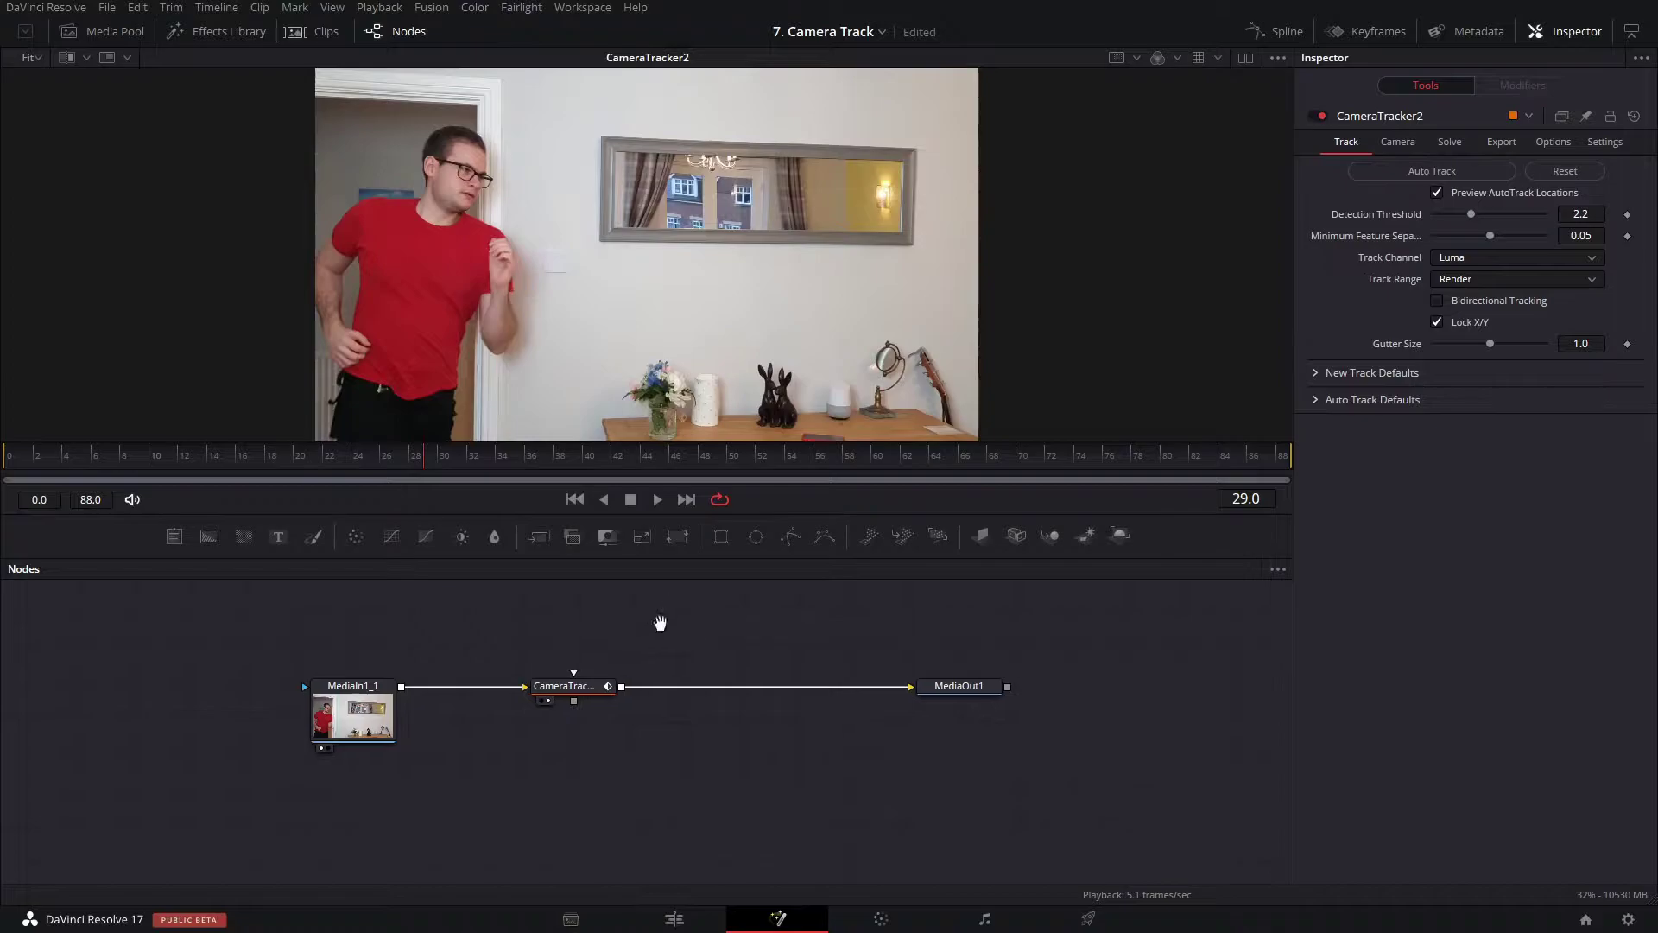
{"action": "left_click", "coordinate": [791, 536]}
{"action": "left_click", "coordinate": [611, 148]}
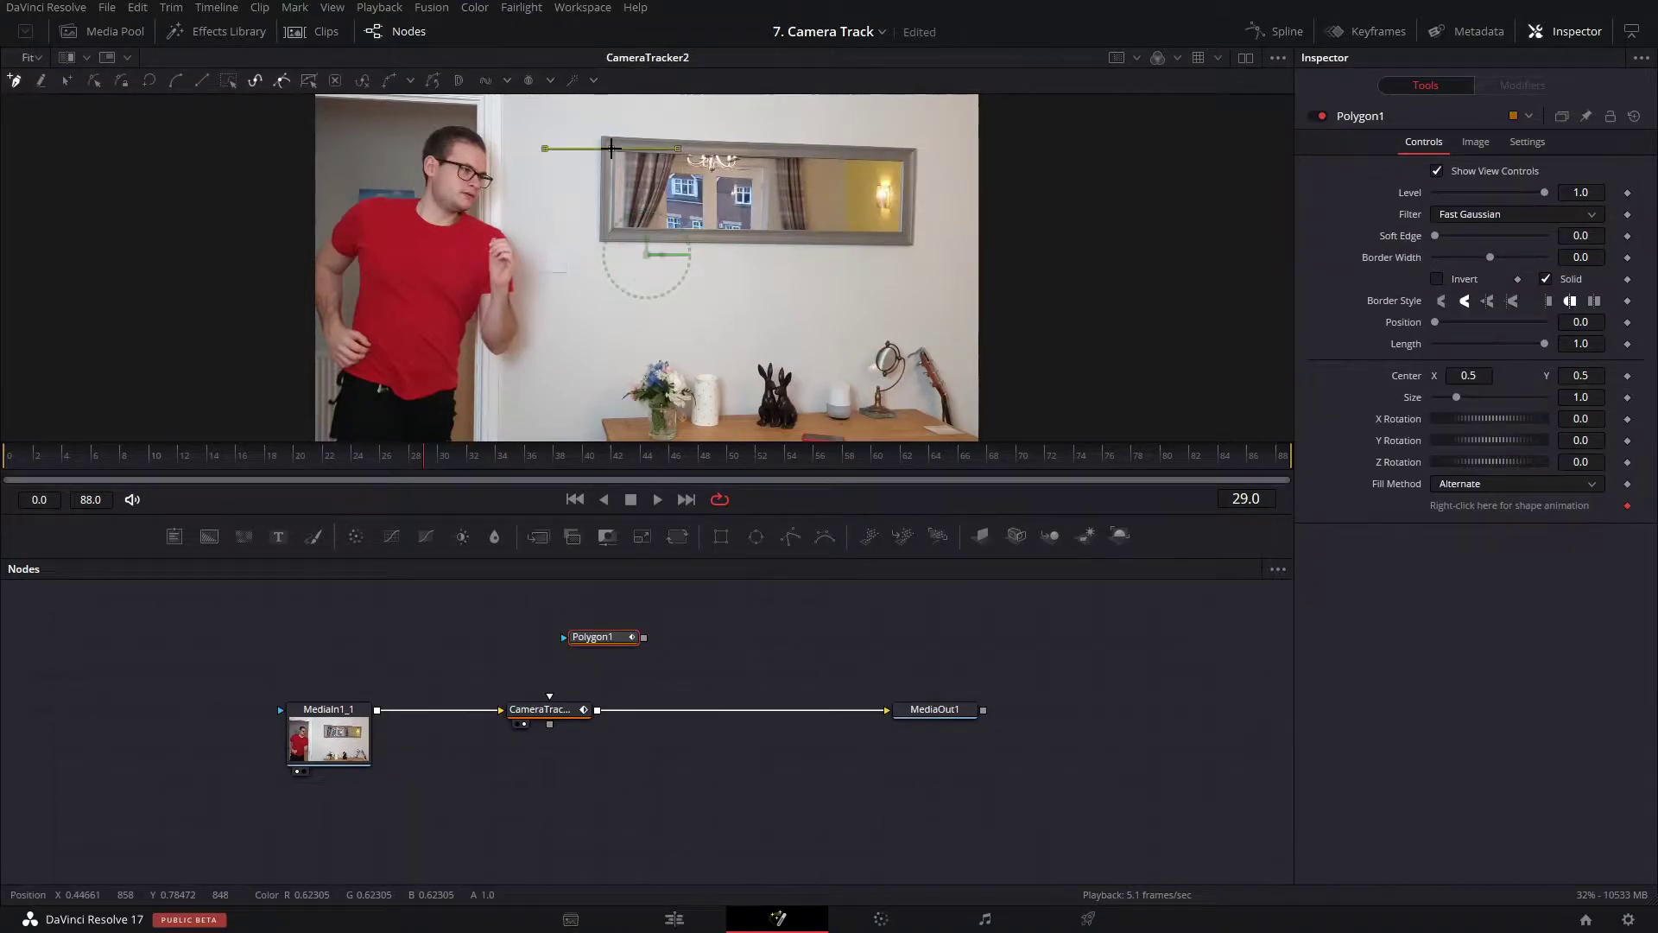
{"action": "left_click", "coordinate": [612, 235]}
{"action": "left_click", "coordinate": [905, 239]}
{"action": "left_click", "coordinate": [911, 154]}
{"action": "left_click", "coordinate": [613, 149]}
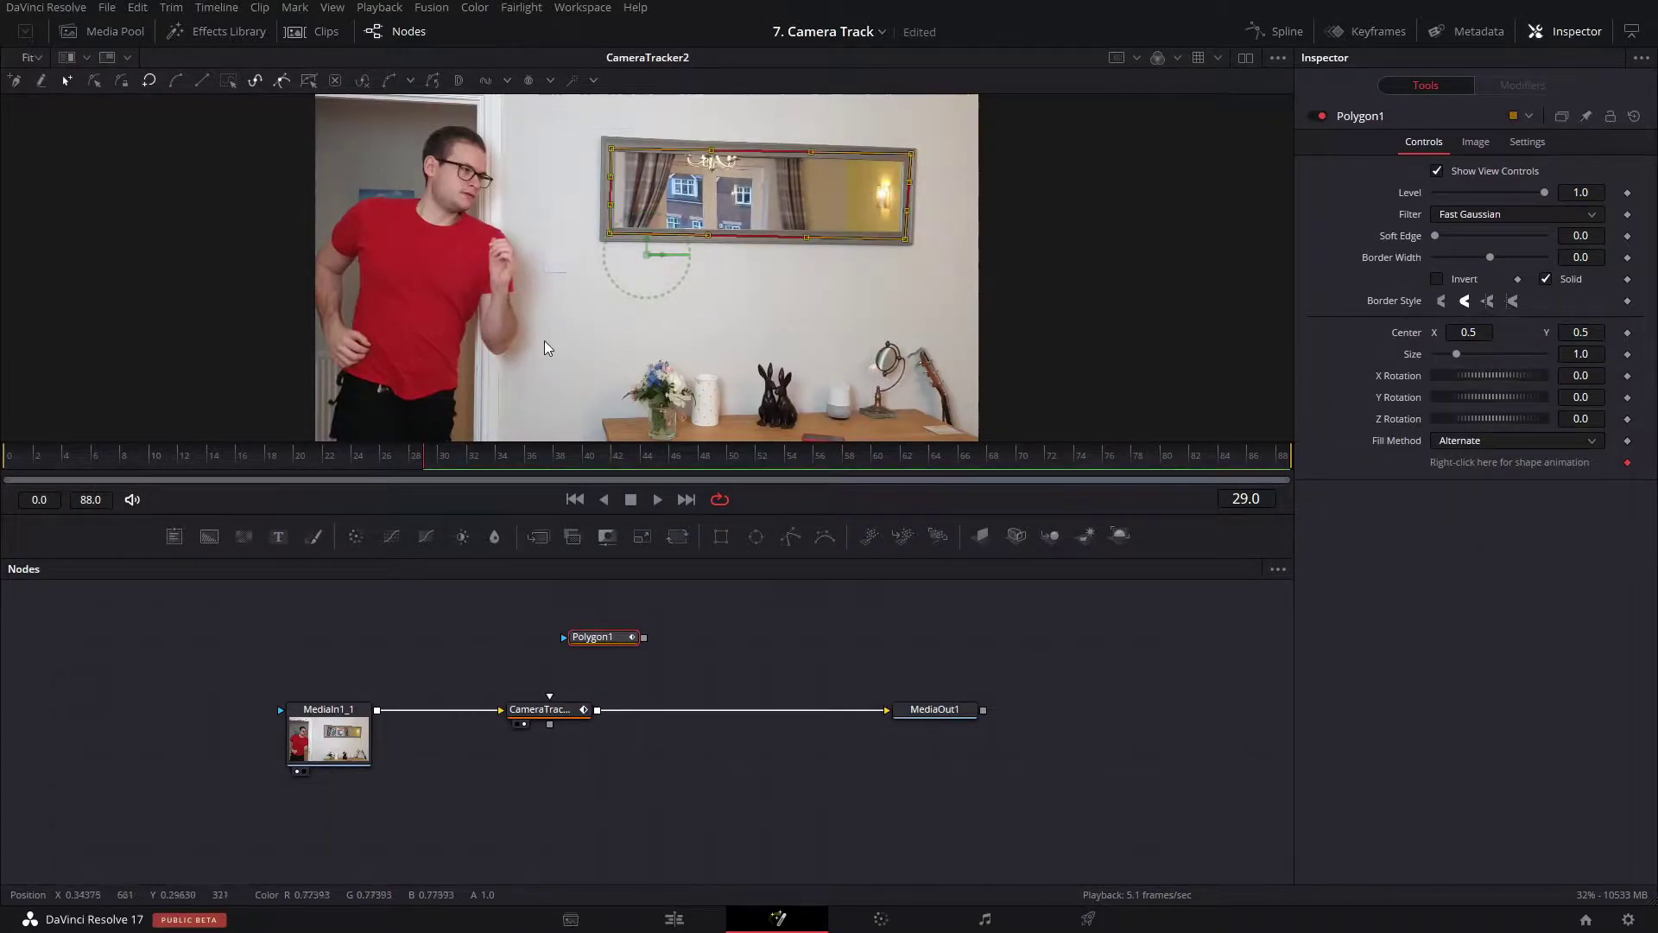
Keyframe the mirror mask's position at frame 0 and frame 62 so that it follows the mirror.
{"action": "left_click_drag", "start_coordinate": [411, 457], "coordinate": [4, 458]}
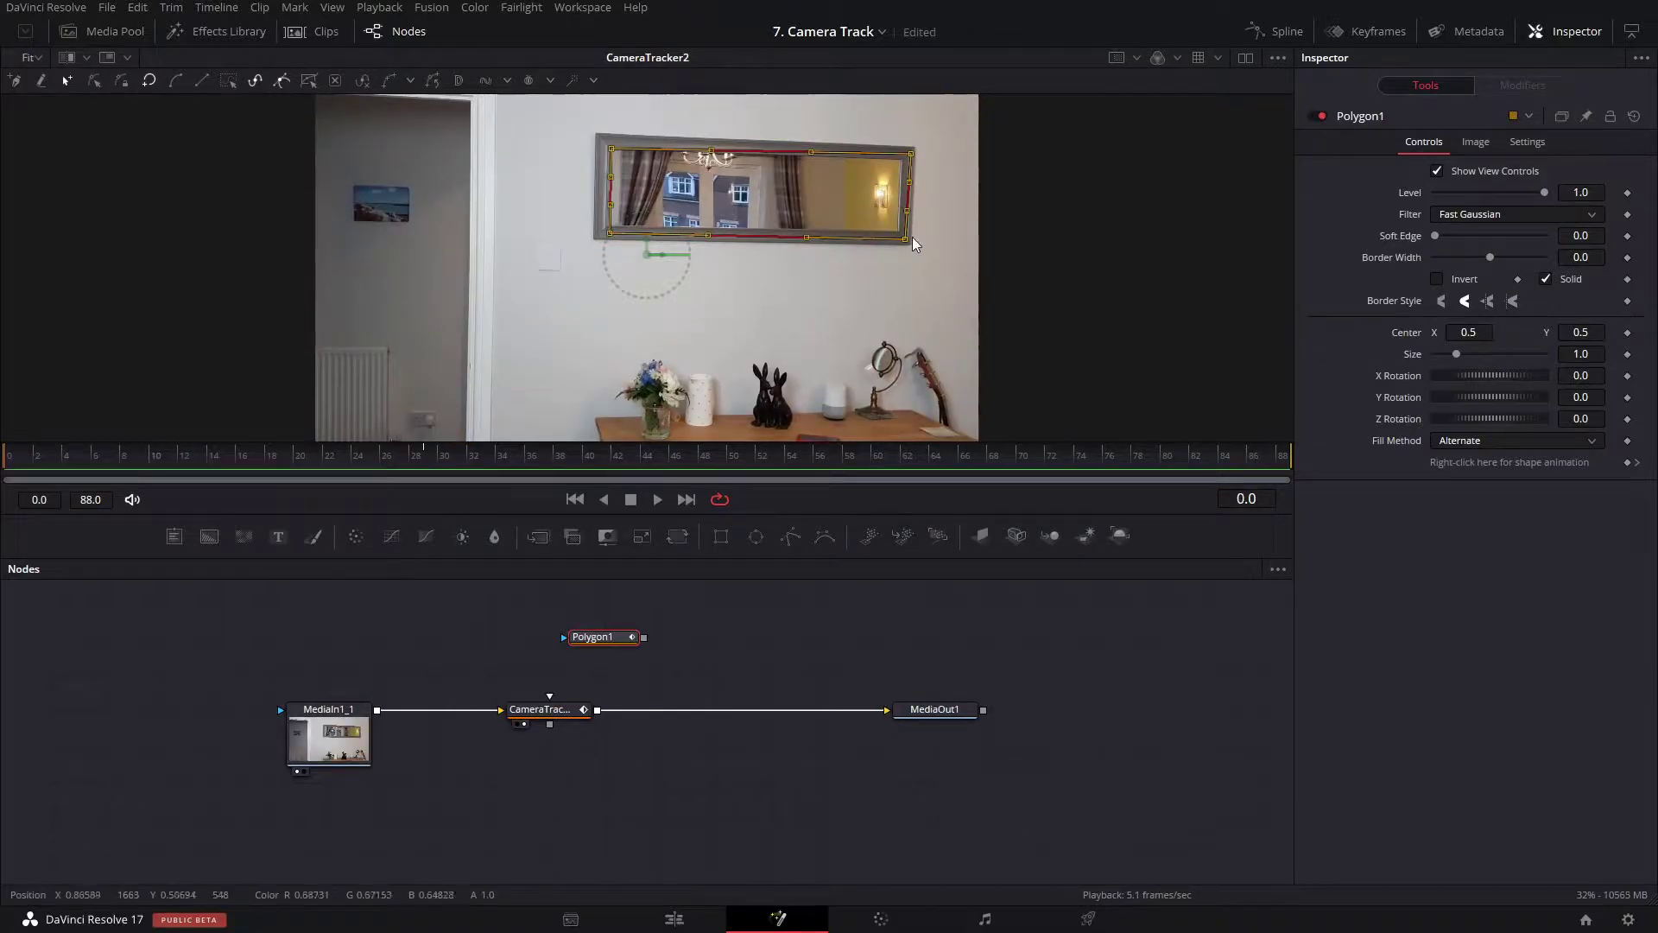
{"action": "left_click_drag", "start_coordinate": [905, 238], "coordinate": [902, 236]}
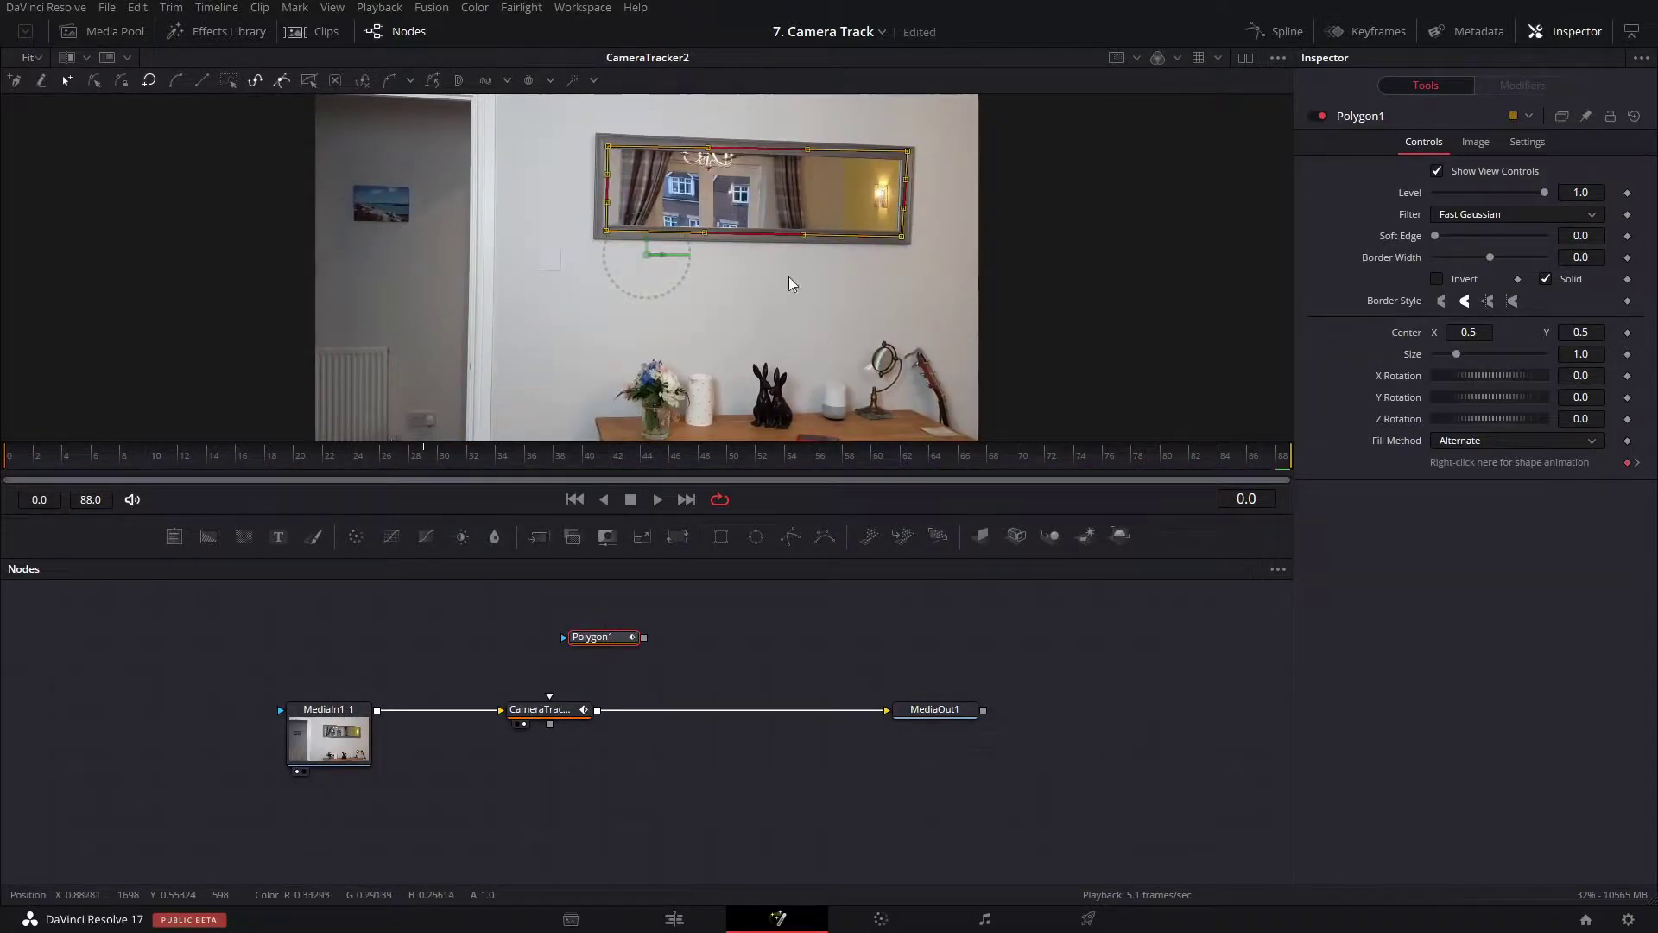
{"action": "left_click", "coordinate": [111, 461]}
{"action": "left_click_drag", "start_coordinate": [111, 461], "coordinate": [902, 481]}
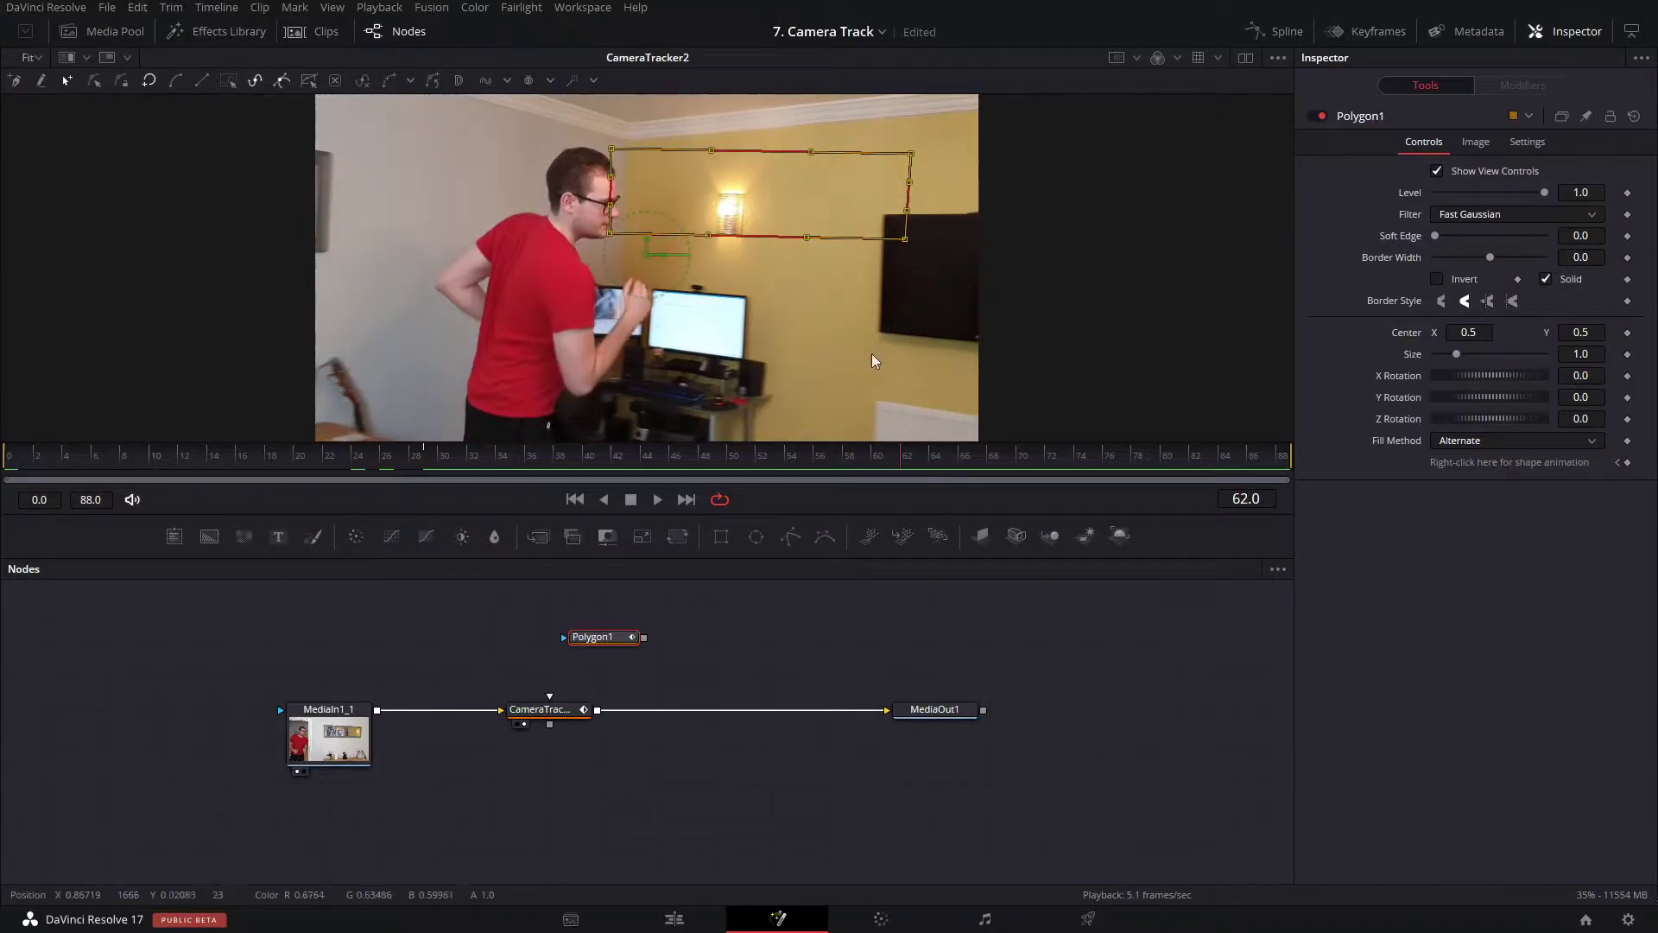
{"action": "left_click_drag", "start_coordinate": [905, 240], "coordinate": [321, 244]}
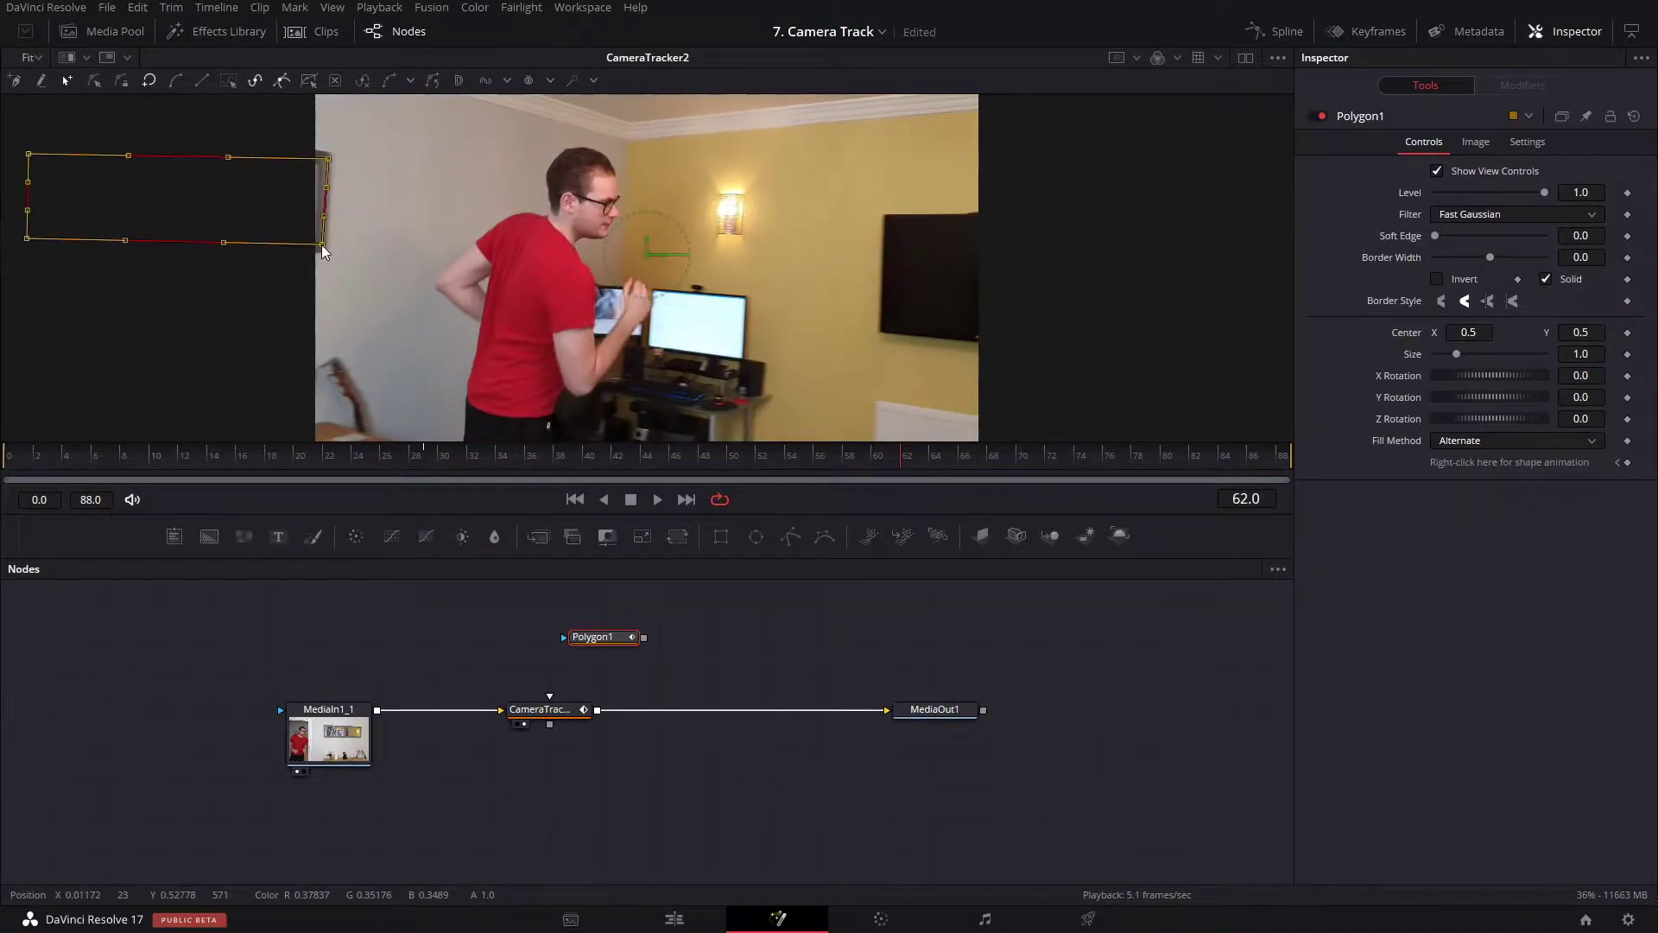
At frame 46, move the mirror mask over the mirror and fit its corner points to the frame.
{"action": "left_click_drag", "start_coordinate": [879, 463], "coordinate": [669, 455]}
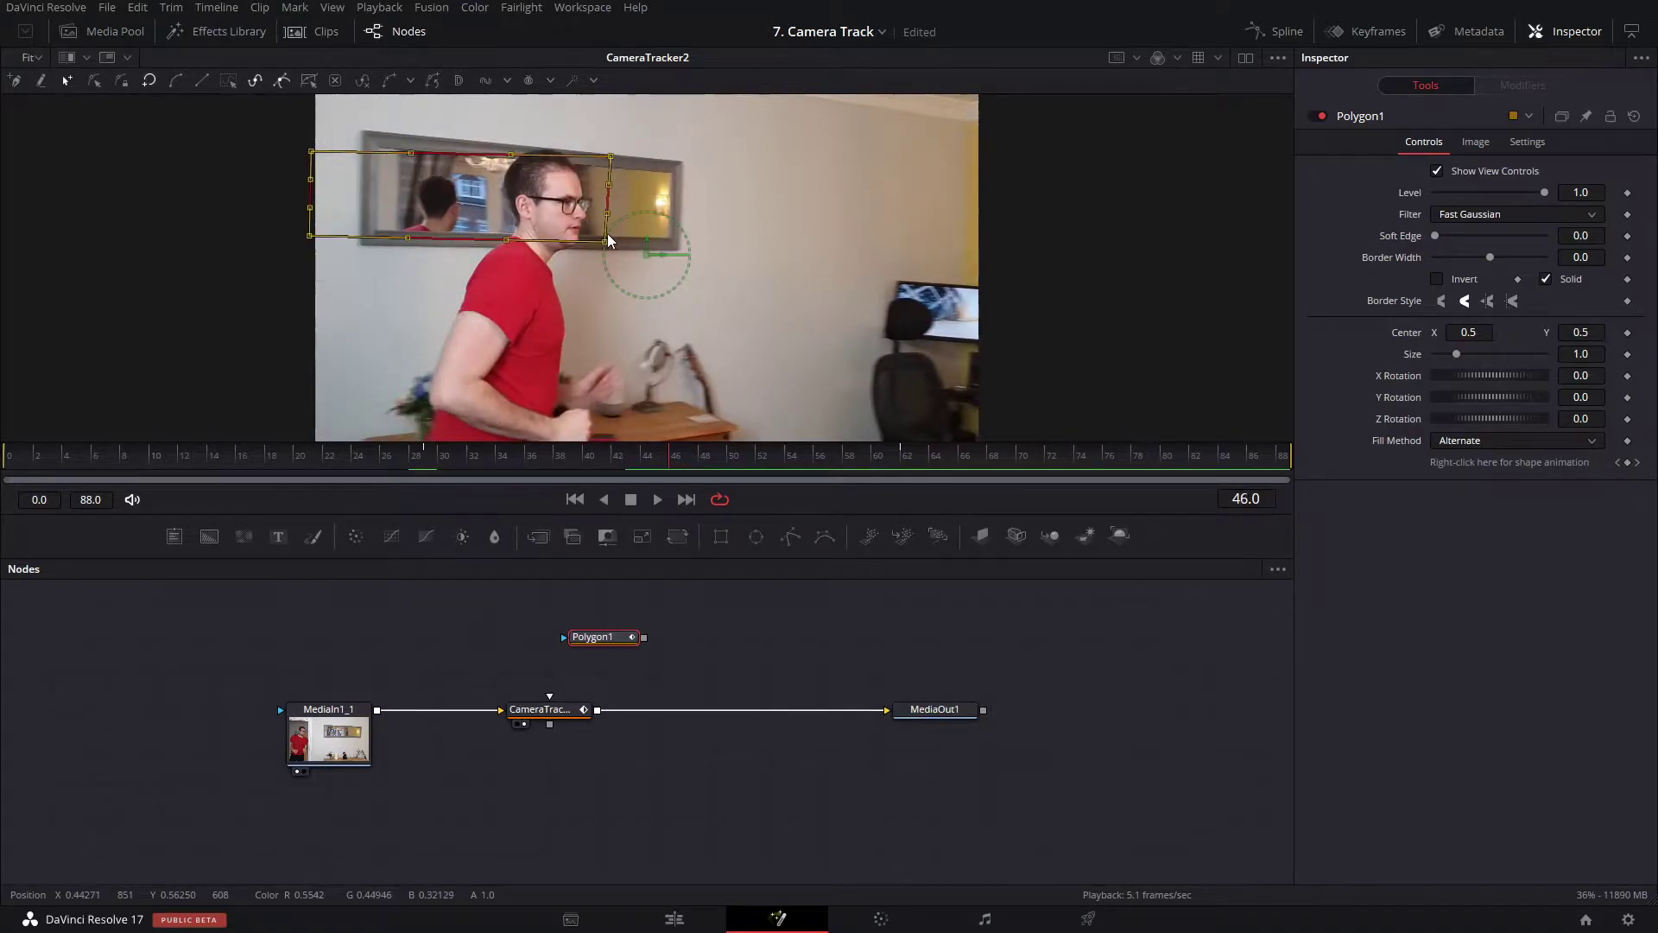
{"action": "left_click_drag", "start_coordinate": [603, 246], "coordinate": [675, 251]}
{"action": "left_click", "coordinate": [716, 170]}
{"action": "left_click_drag", "start_coordinate": [678, 158], "coordinate": [678, 167]}
{"action": "left_click_drag", "start_coordinate": [377, 153], "coordinate": [372, 142]}
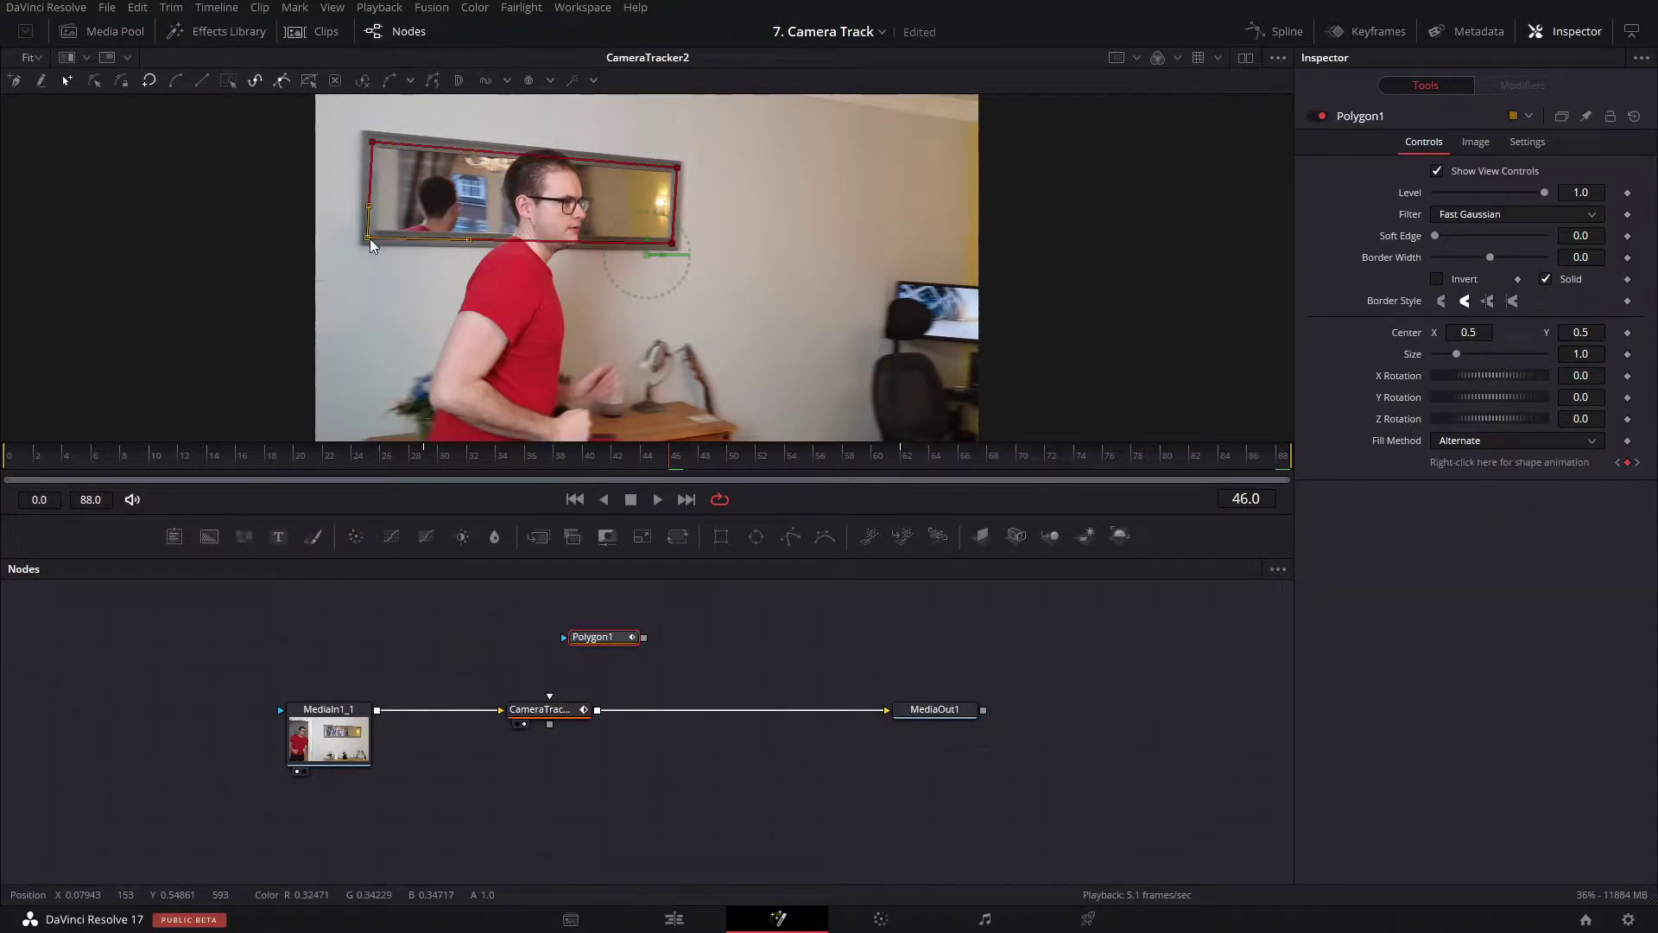
Realign the mirror mask at frame 38 and a few frames earlier, and return to frame 0.
{"action": "left_click_drag", "start_coordinate": [672, 459], "coordinate": [568, 467]}
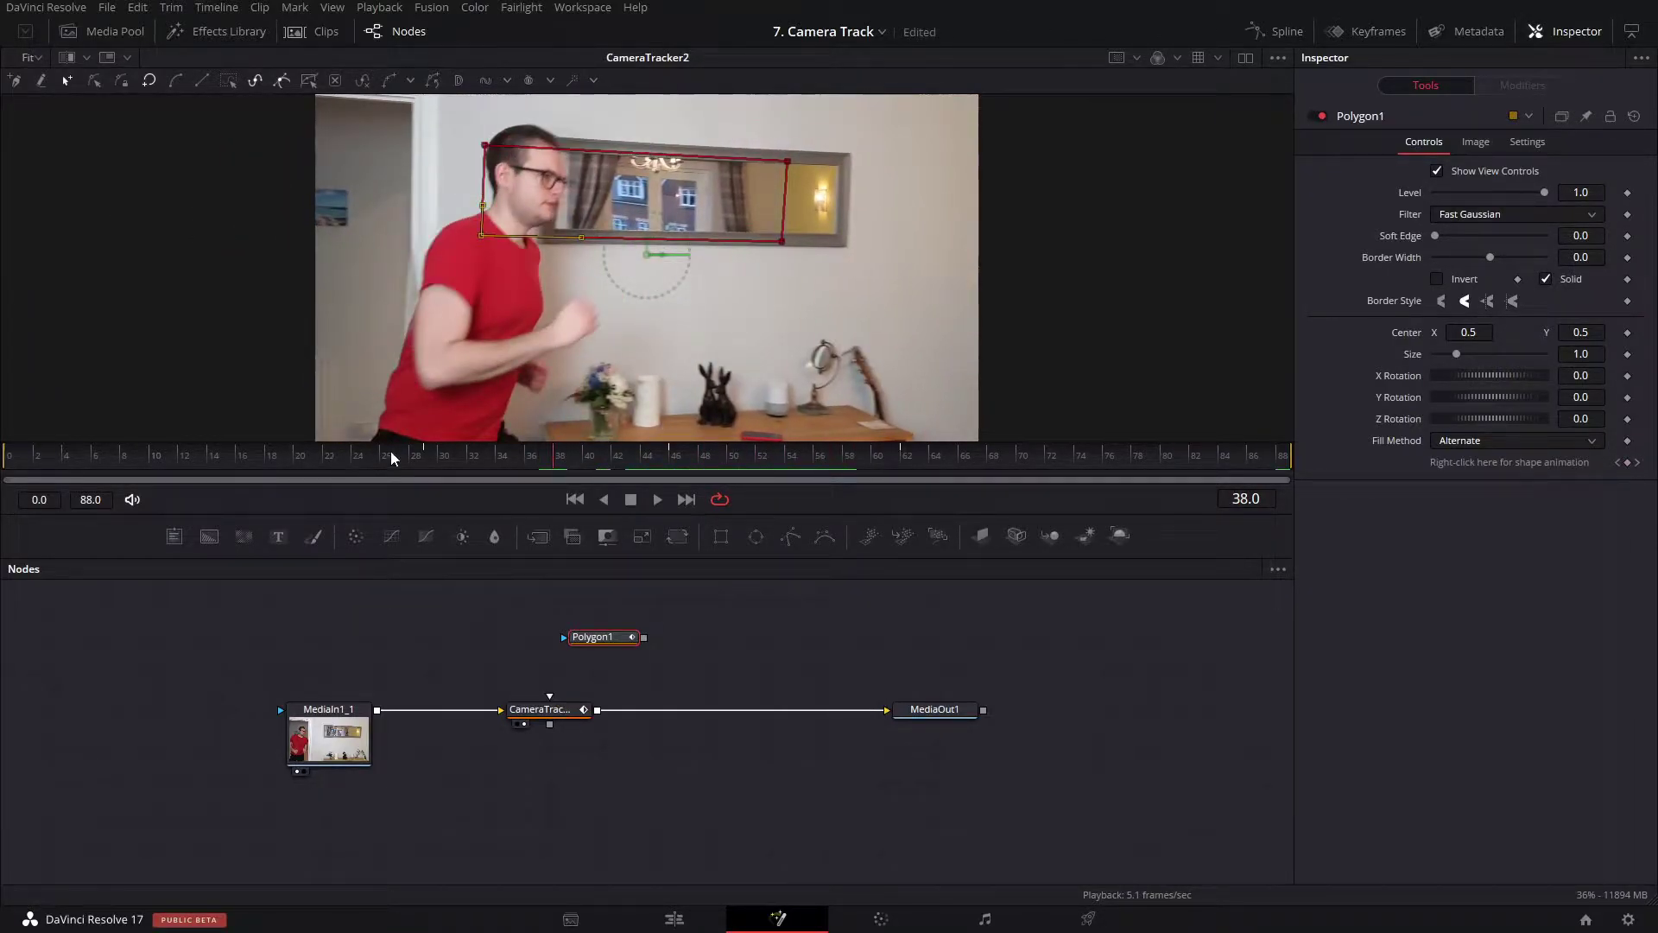
{"action": "left_click_drag", "start_coordinate": [841, 129], "coordinate": [254, 275]}
{"action": "left_click_drag", "start_coordinate": [795, 171], "coordinate": [851, 171]}
{"action": "left_click", "coordinate": [503, 462]}
{"action": "mouse_move", "coordinate": [501, 456]}
{"action": "left_mouse_down"}
{"action": "mouse_move", "coordinate": [431, 456]}
{"action": "mouse_move", "coordinate": [483, 456]}
{"action": "left_mouse_up"}
{"action": "left_click", "coordinate": [885, 237]}
{"action": "left_click", "coordinate": [879, 242]}
{"action": "left_click_drag", "start_coordinate": [879, 241], "coordinate": [904, 244]}
{"action": "left_click_drag", "start_coordinate": [483, 471], "coordinate": [10, 458]}
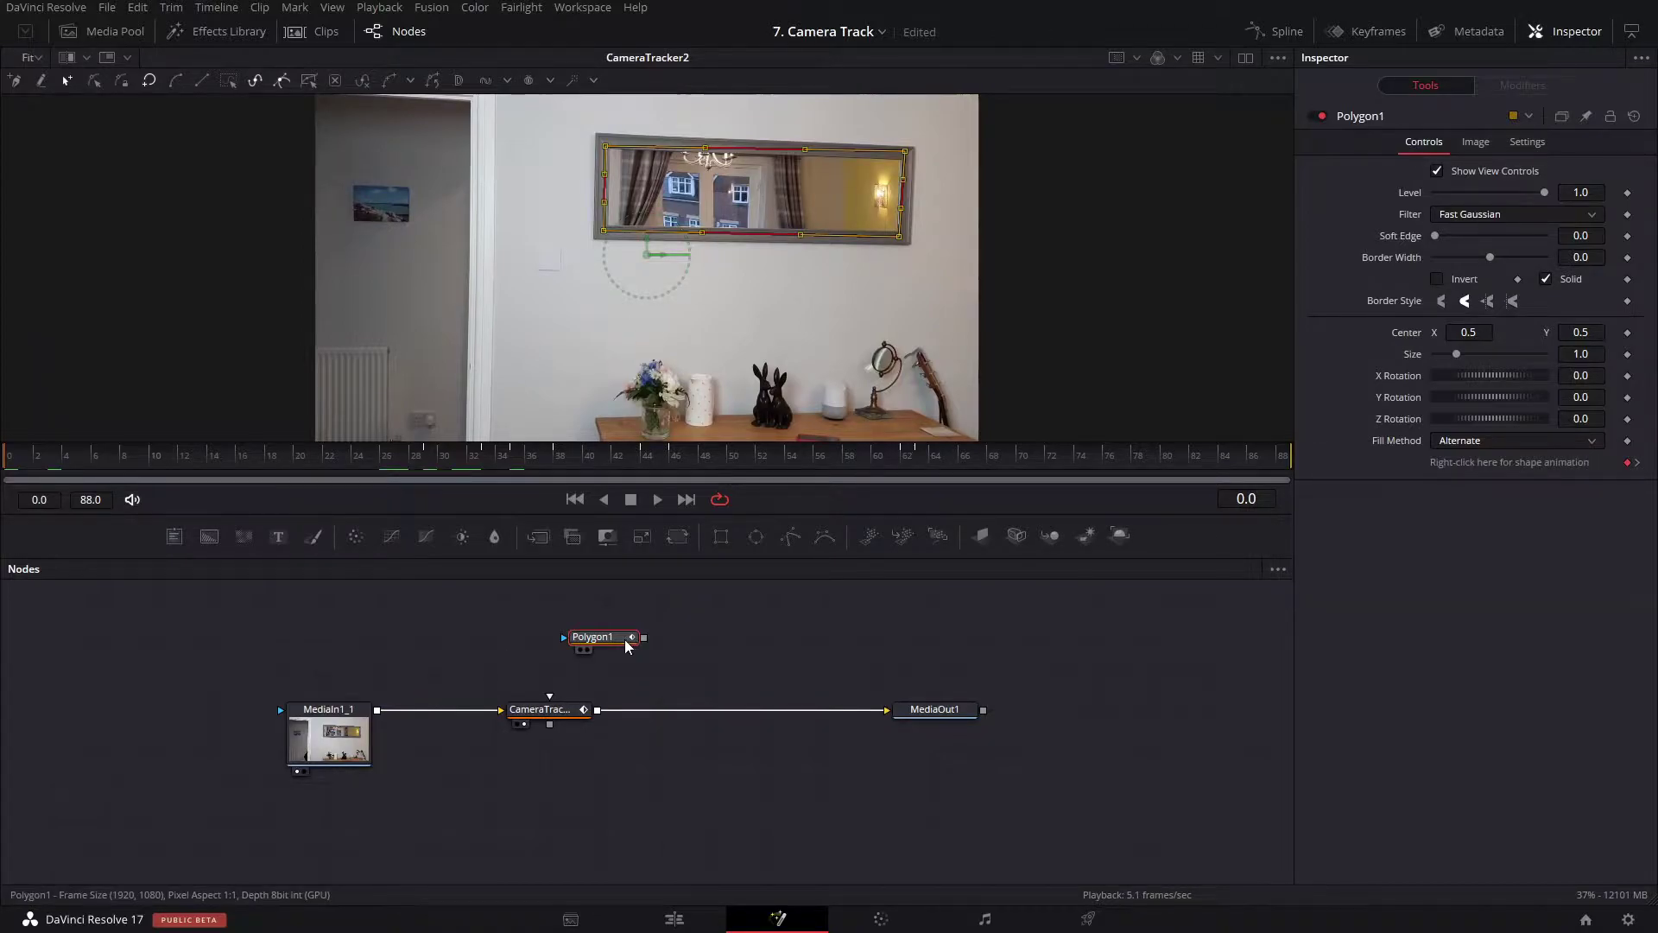
Position the polygon node above the CameraTracker node and rename it as mirror.
{"action": "left_click_drag", "start_coordinate": [640, 637], "coordinate": [585, 639]}
{"action": "key", "text": "F2"}
{"action": "type", "text": "mirror"}
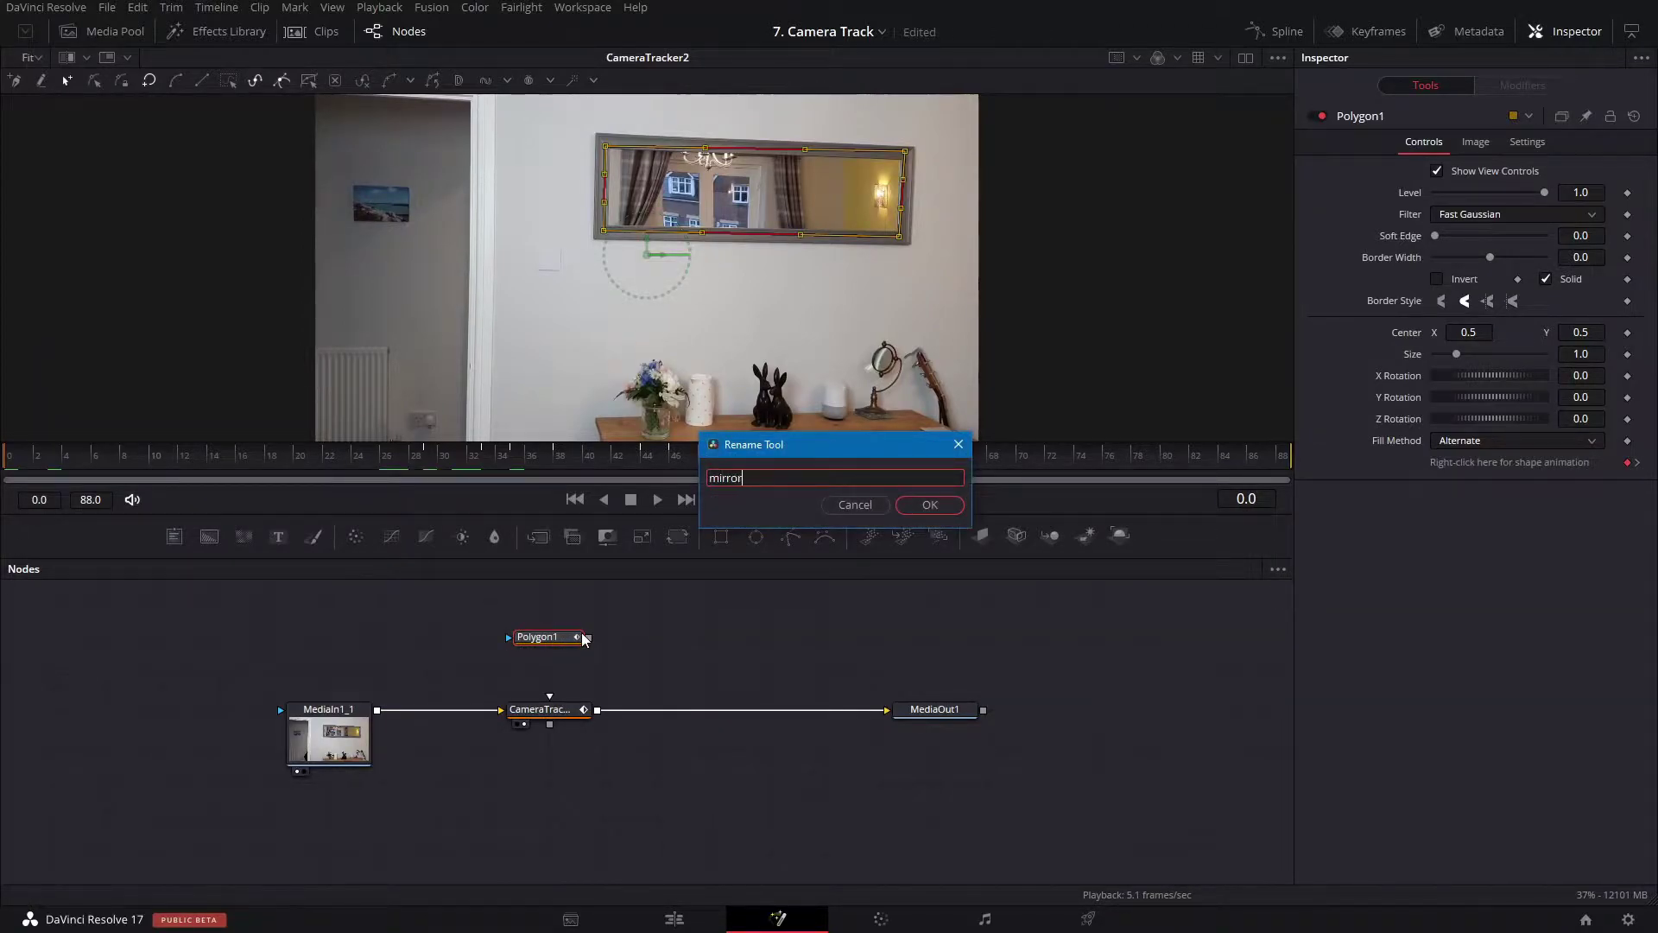
{"action": "key", "text": "Return"}
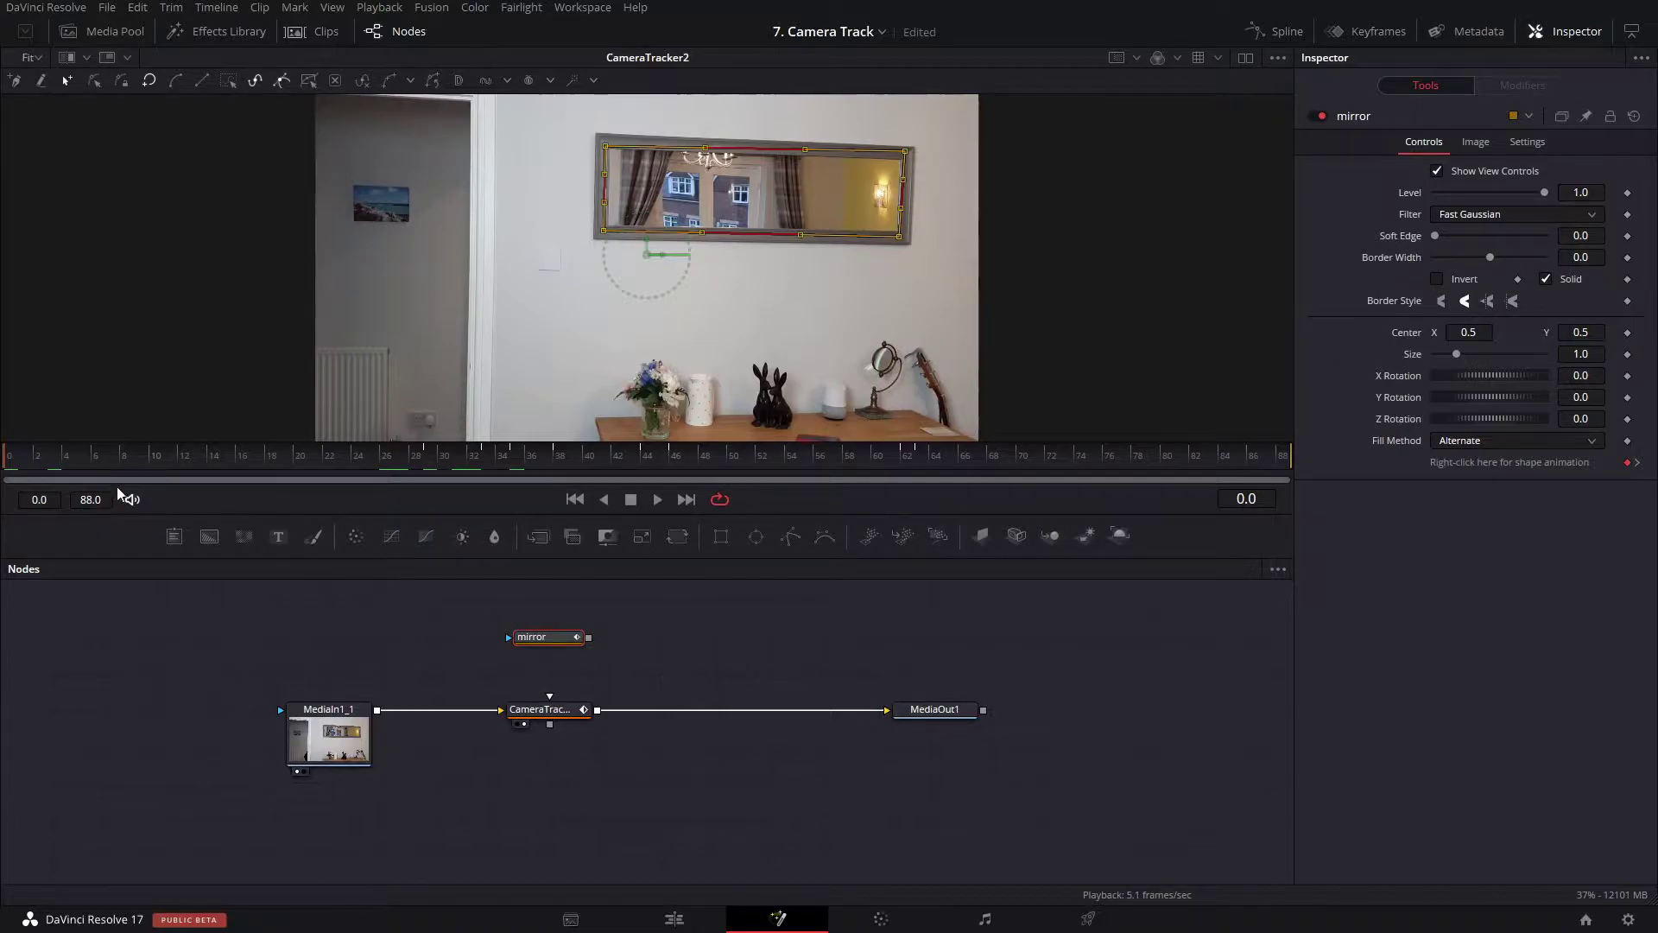
At frame 8, draw a separate closed polygon mask loosely around the man in the doorway, extending below the picture's lower edge.
{"action": "left_click_drag", "start_coordinate": [37, 462], "coordinate": [561, 460]}
{"action": "left_click", "coordinate": [503, 618]}
{"action": "left_click_drag", "start_coordinate": [380, 294], "coordinate": [406, 265]}
{"action": "left_click_drag", "start_coordinate": [222, 467], "coordinate": [130, 467]}
{"action": "left_click_drag", "start_coordinate": [657, 346], "coordinate": [671, 314]}
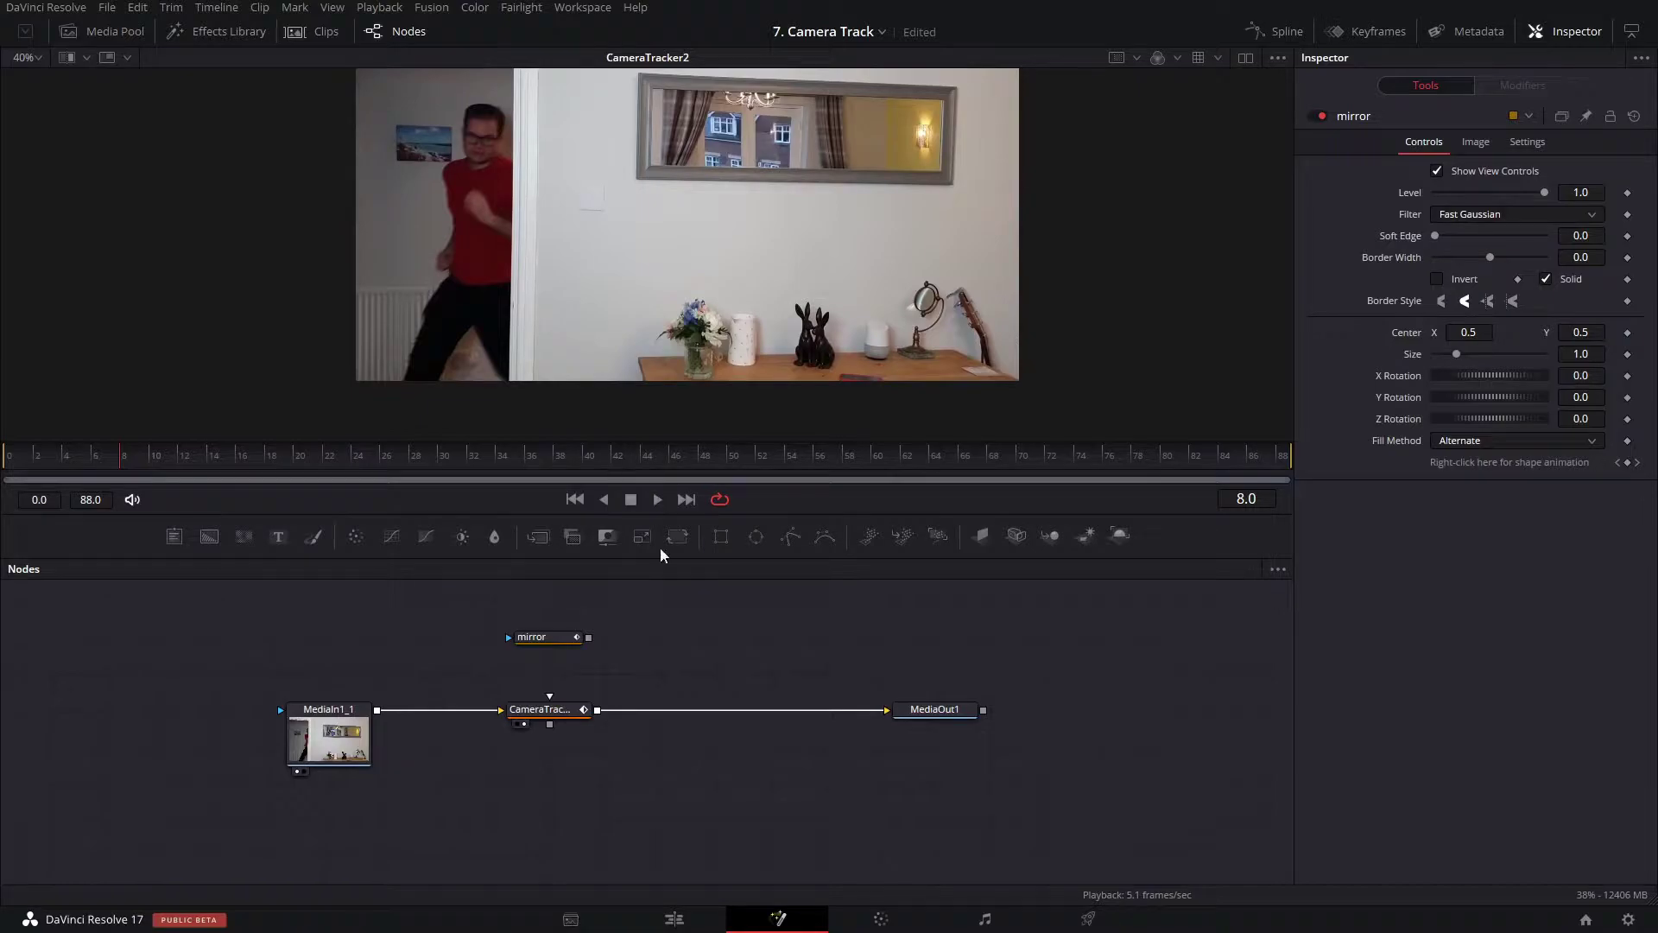
{"action": "left_click_drag", "start_coordinate": [722, 581], "coordinate": [715, 655]}
{"action": "left_click", "coordinate": [791, 537]}
{"action": "left_click", "coordinate": [446, 135]}
{"action": "left_click", "coordinate": [433, 183]}
{"action": "left_click", "coordinate": [428, 205]}
{"action": "left_click", "coordinate": [430, 253]}
{"action": "left_click", "coordinate": [409, 299]}
{"action": "left_click", "coordinate": [399, 321]}
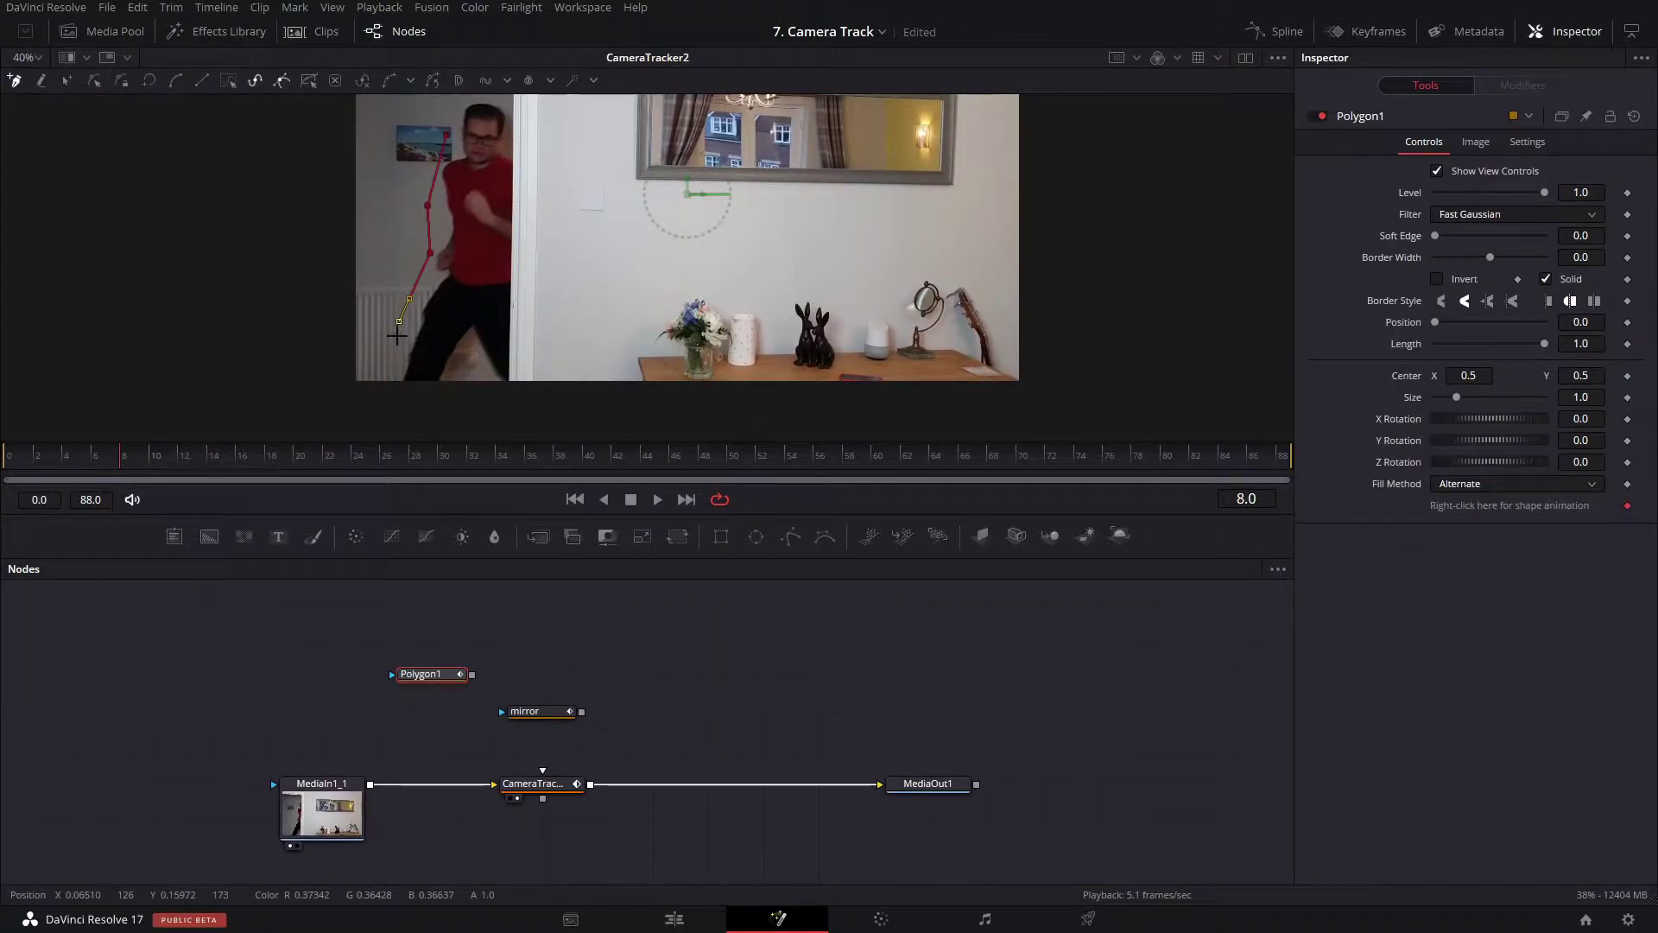
{"action": "left_click", "coordinate": [530, 408]}
{"action": "left_click", "coordinate": [585, 289]}
{"action": "left_click", "coordinate": [568, 215]}
{"action": "left_click", "coordinate": [558, 176]}
{"action": "scroll", "coordinate": [605, 259], "scroll_direction": "up", "scroll_amount": 3}
{"action": "scroll", "coordinate": [604, 259], "scroll_direction": "left", "scroll_amount": 1}
{"action": "left_click", "coordinate": [612, 229]}
{"action": "left_click", "coordinate": [575, 205]}
{"action": "left_click", "coordinate": [557, 193]}
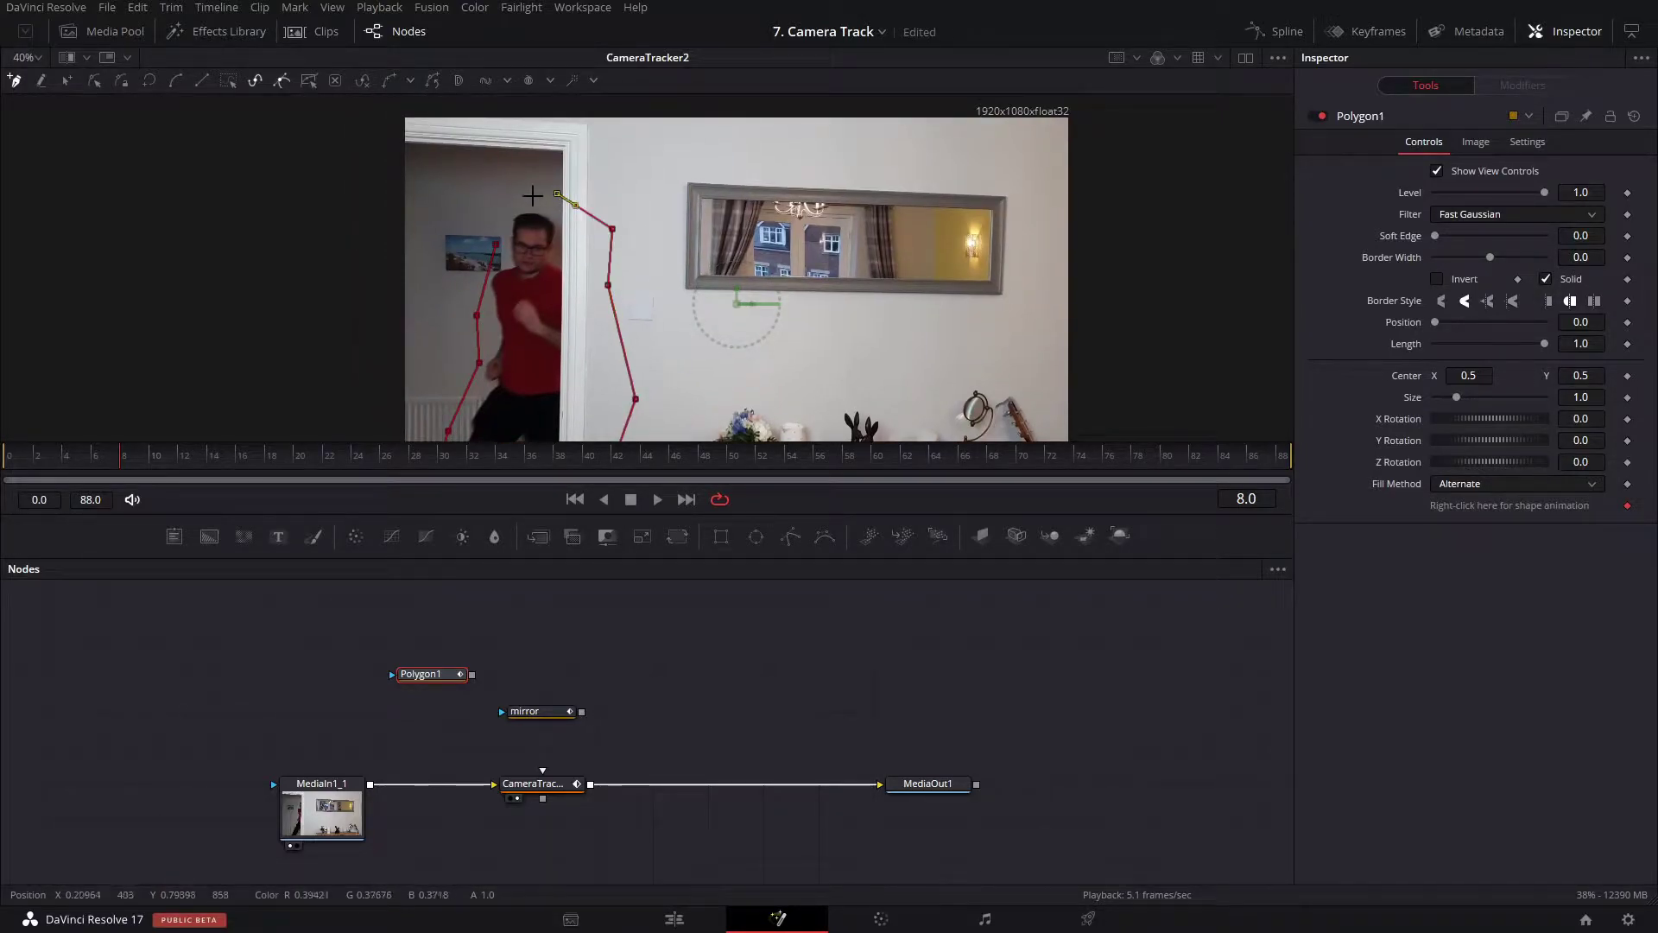
{"action": "left_click", "coordinate": [496, 245]}
Select all points of the man's mask and smooth them into a curved outline.
{"action": "scroll", "coordinate": [590, 264], "scroll_direction": "down", "scroll_amount": 3}
{"action": "left_click_drag", "start_coordinate": [742, 180], "coordinate": [463, 438]}
{"action": "key", "text": "shift+s"}
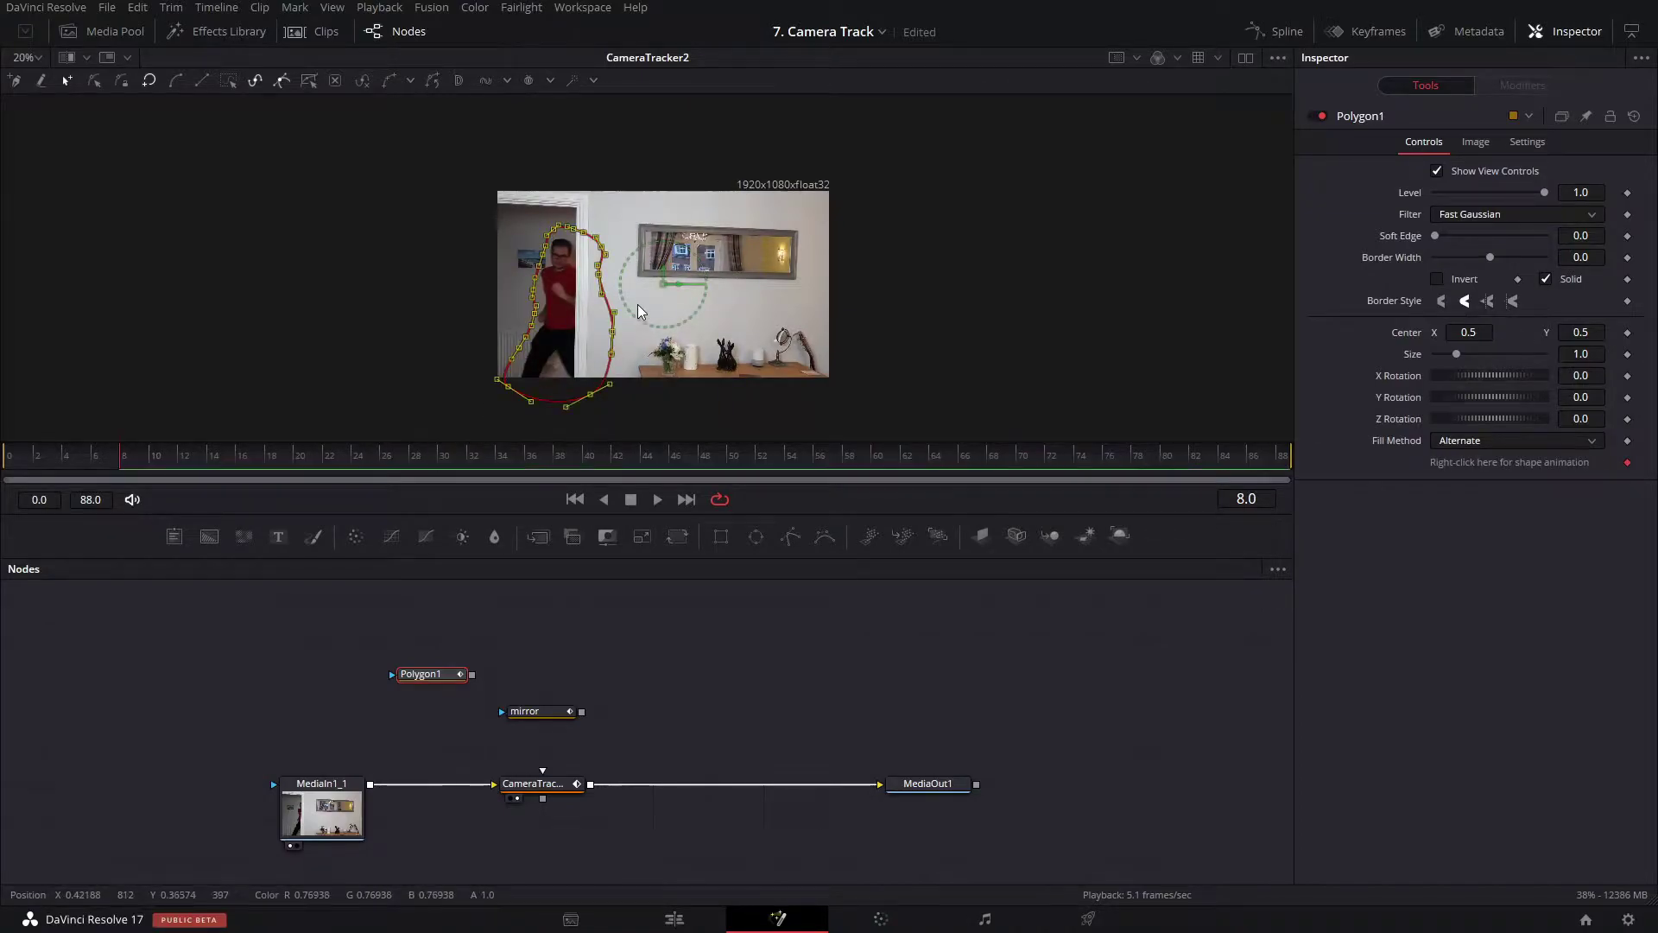
{"action": "scroll", "coordinate": [645, 382], "scroll_direction": "up", "scroll_amount": 2}
{"action": "left_click_drag", "start_coordinate": [579, 324], "coordinate": [562, 334]}
{"action": "key", "text": "ctrl+z"}
{"action": "left_click_drag", "start_coordinate": [639, 207], "coordinate": [653, 237]}
{"action": "left_click", "coordinate": [660, 434]}
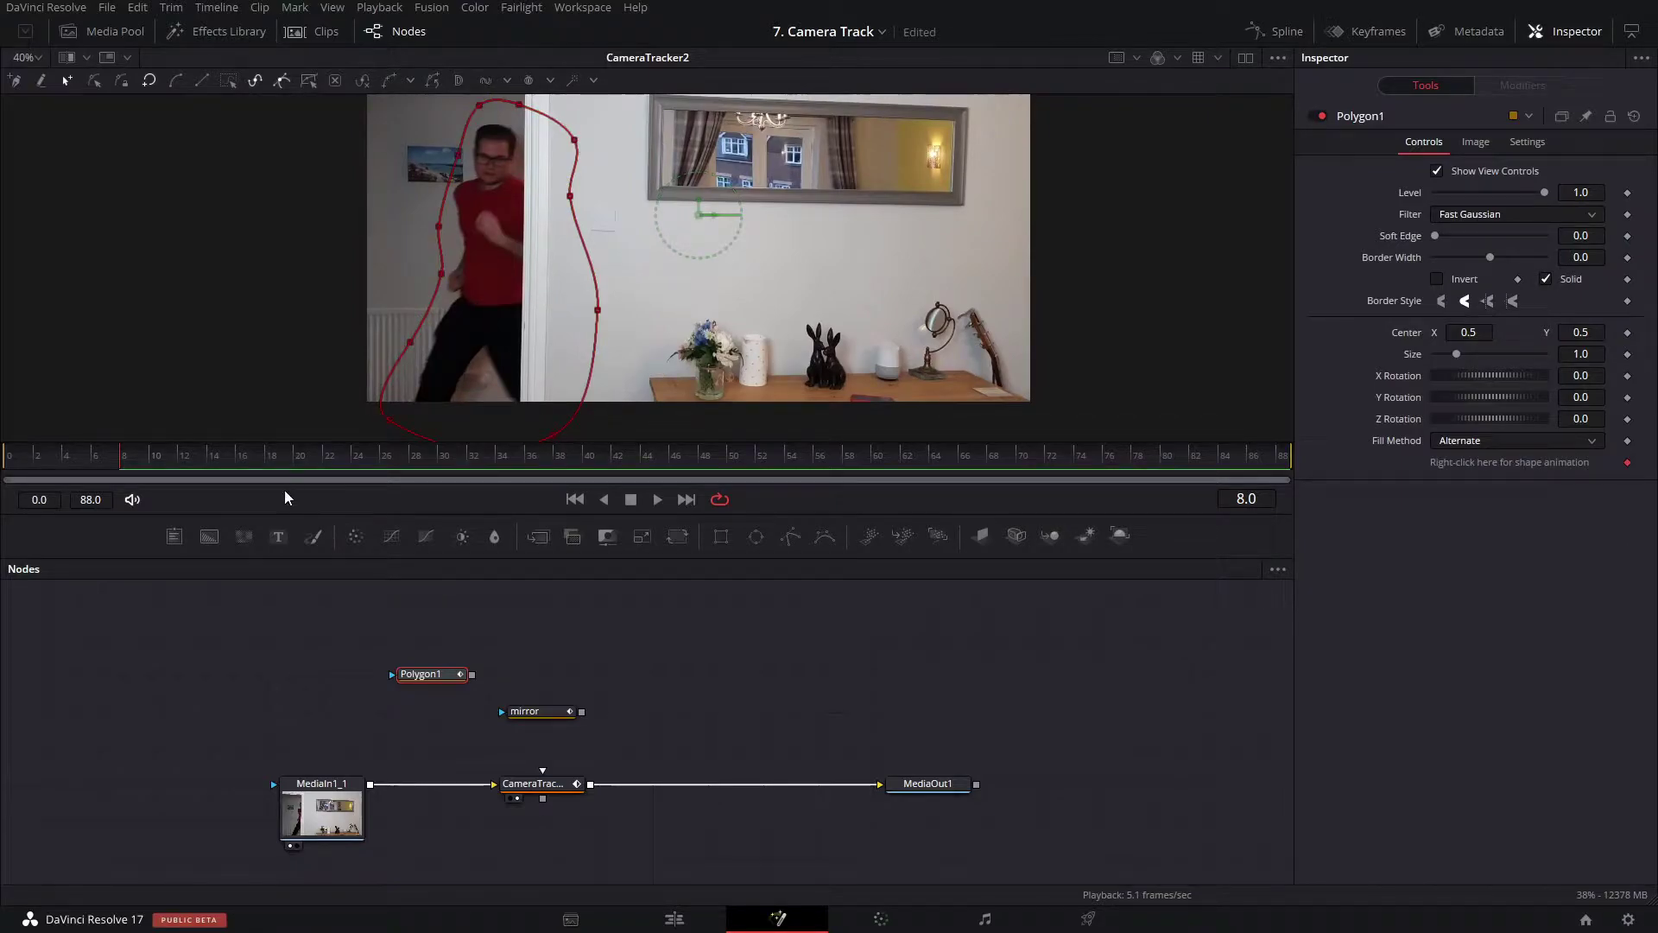
Play back the man's entrance, and at frame 0 move his whole mask outside the left edge of the picture.
{"action": "left_click_drag", "start_coordinate": [136, 464], "coordinate": [3, 460]}
{"action": "key", "text": "space"}
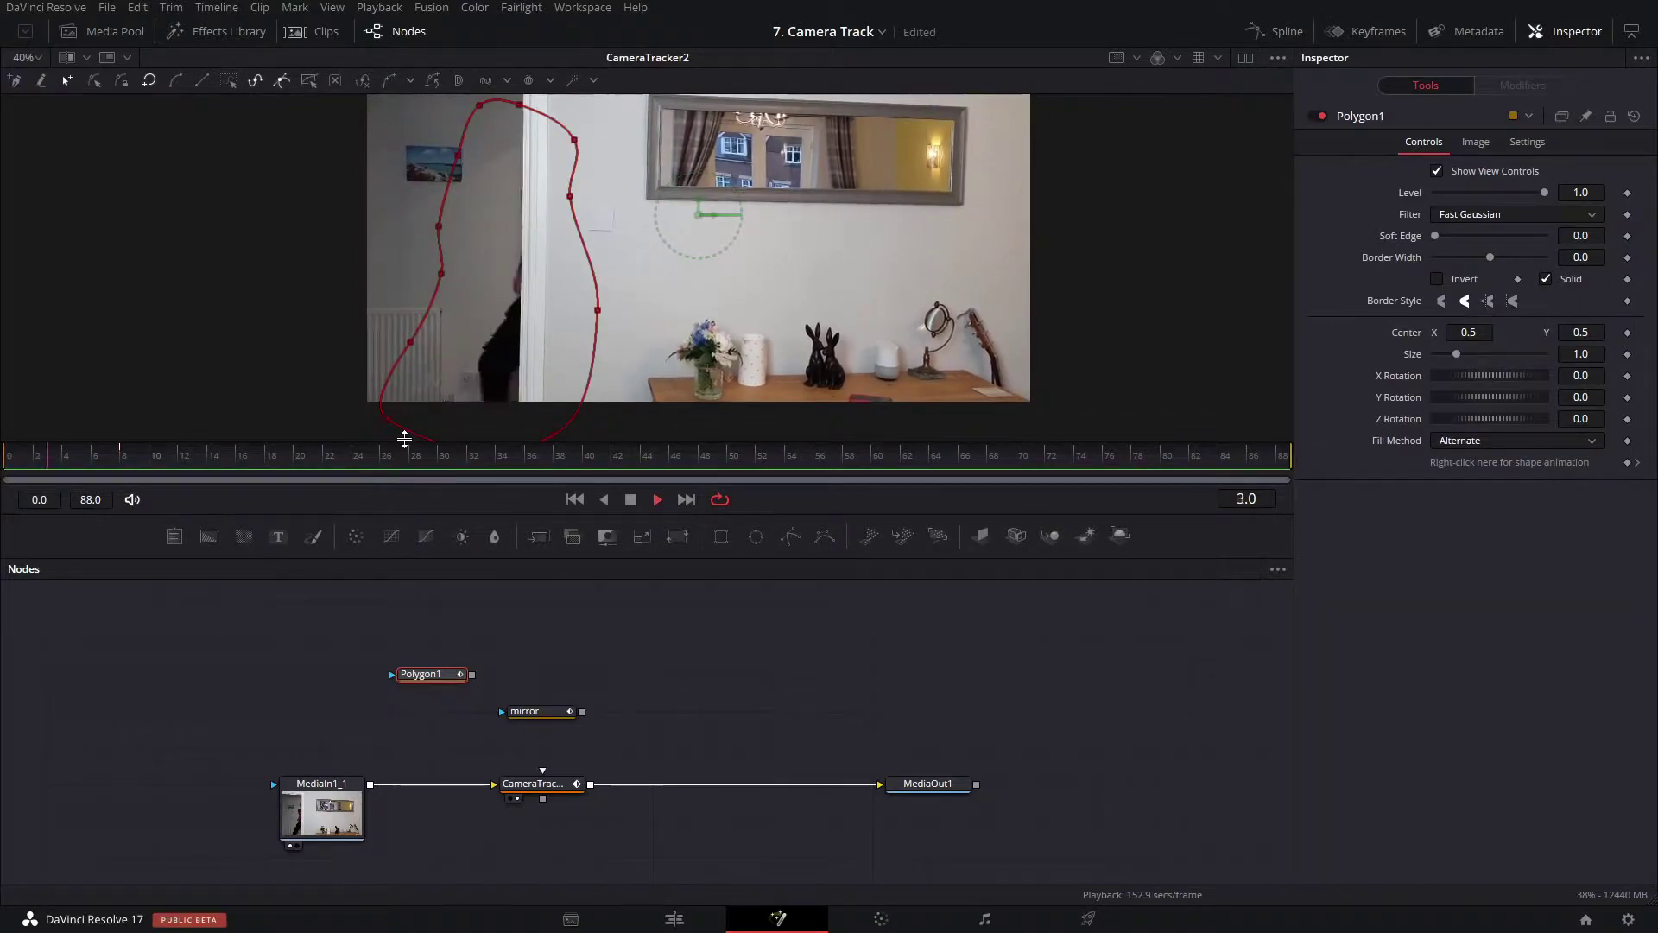
{"action": "scroll", "coordinate": [699, 143], "scroll_direction": "down", "scroll_amount": 2}
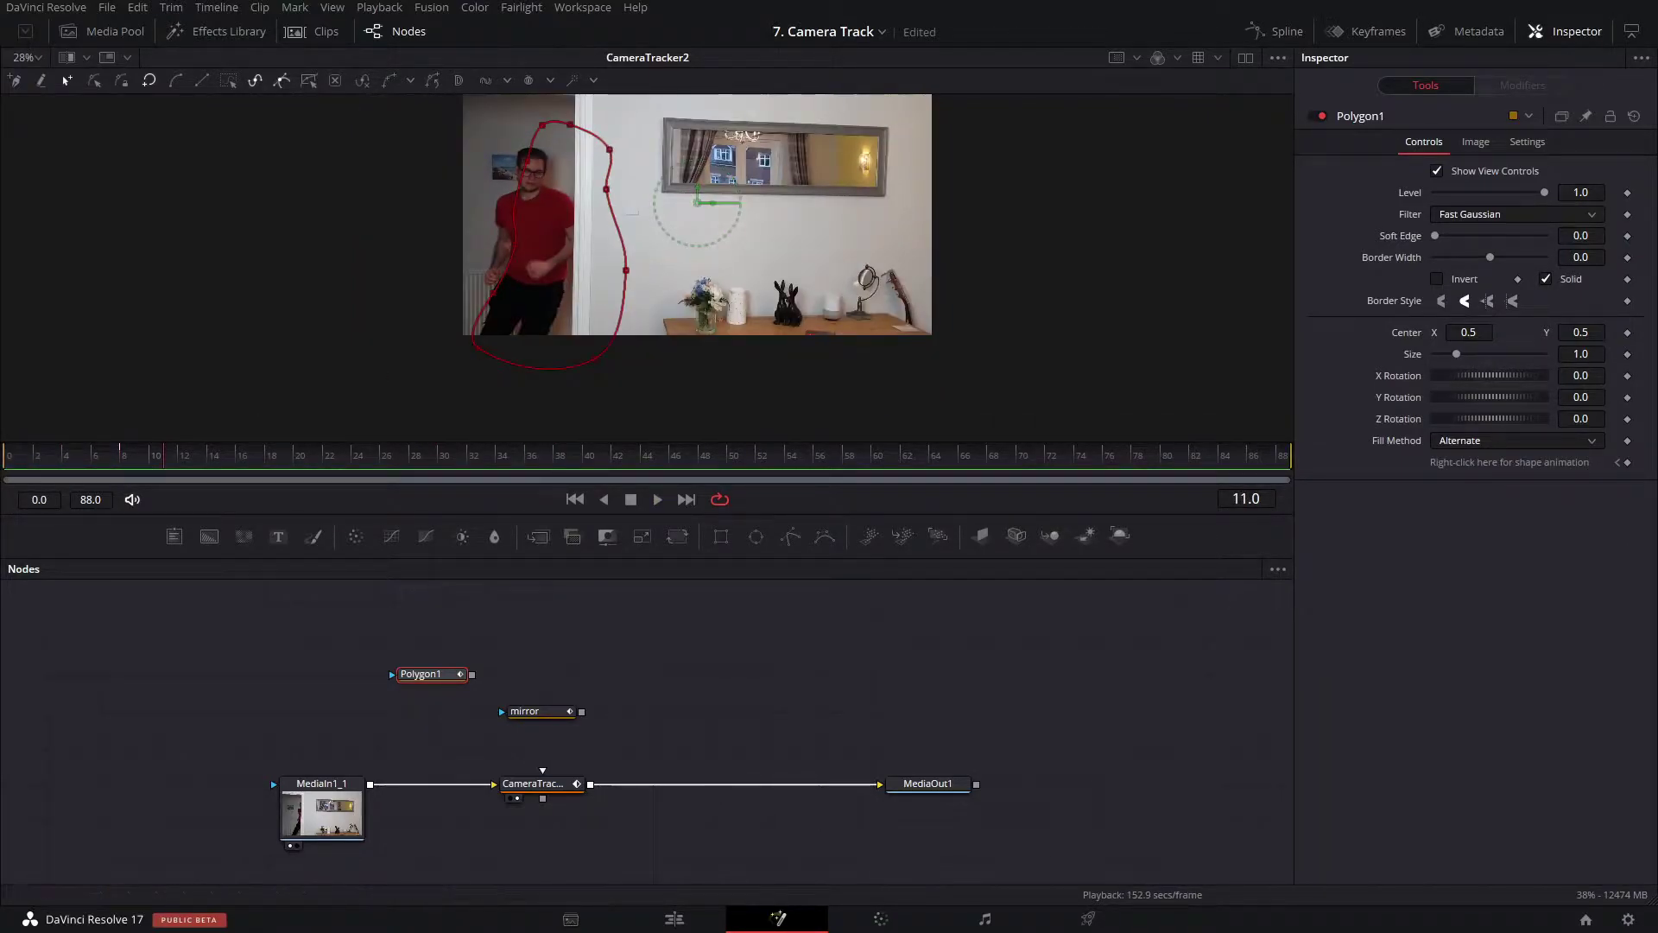
{"action": "left_click_drag", "start_coordinate": [81, 455], "coordinate": [4, 458]}
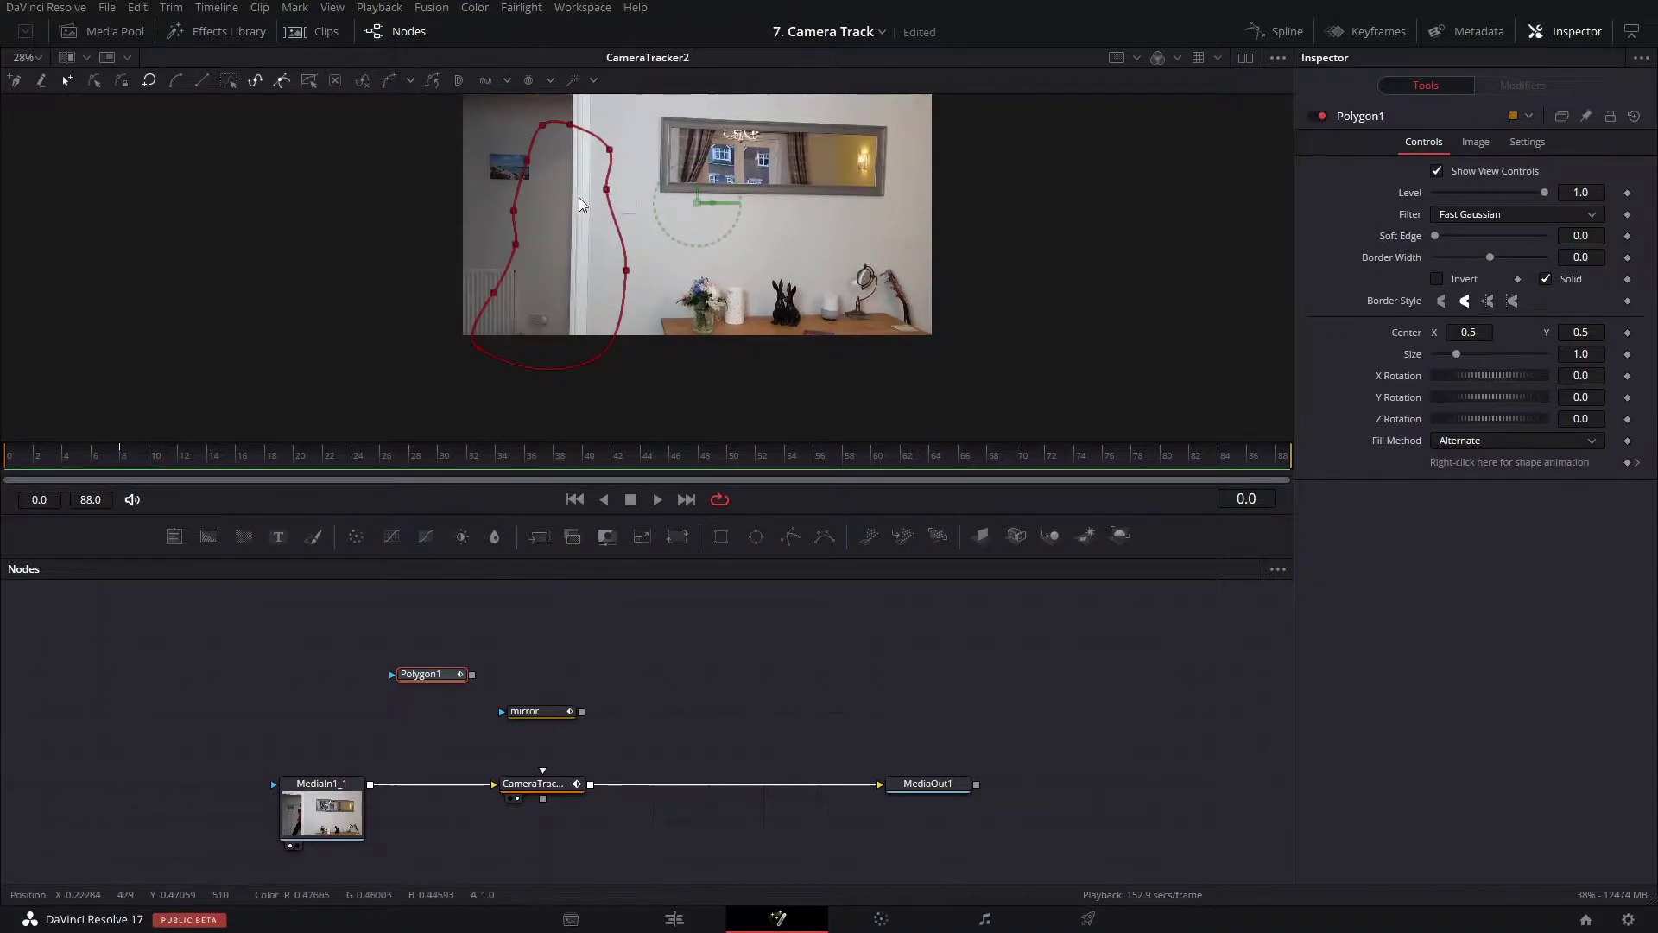
{"action": "key", "text": "ctrl+a"}
{"action": "left_click_drag", "start_coordinate": [626, 271], "coordinate": [342, 298]}
{"action": "key", "text": "space"}
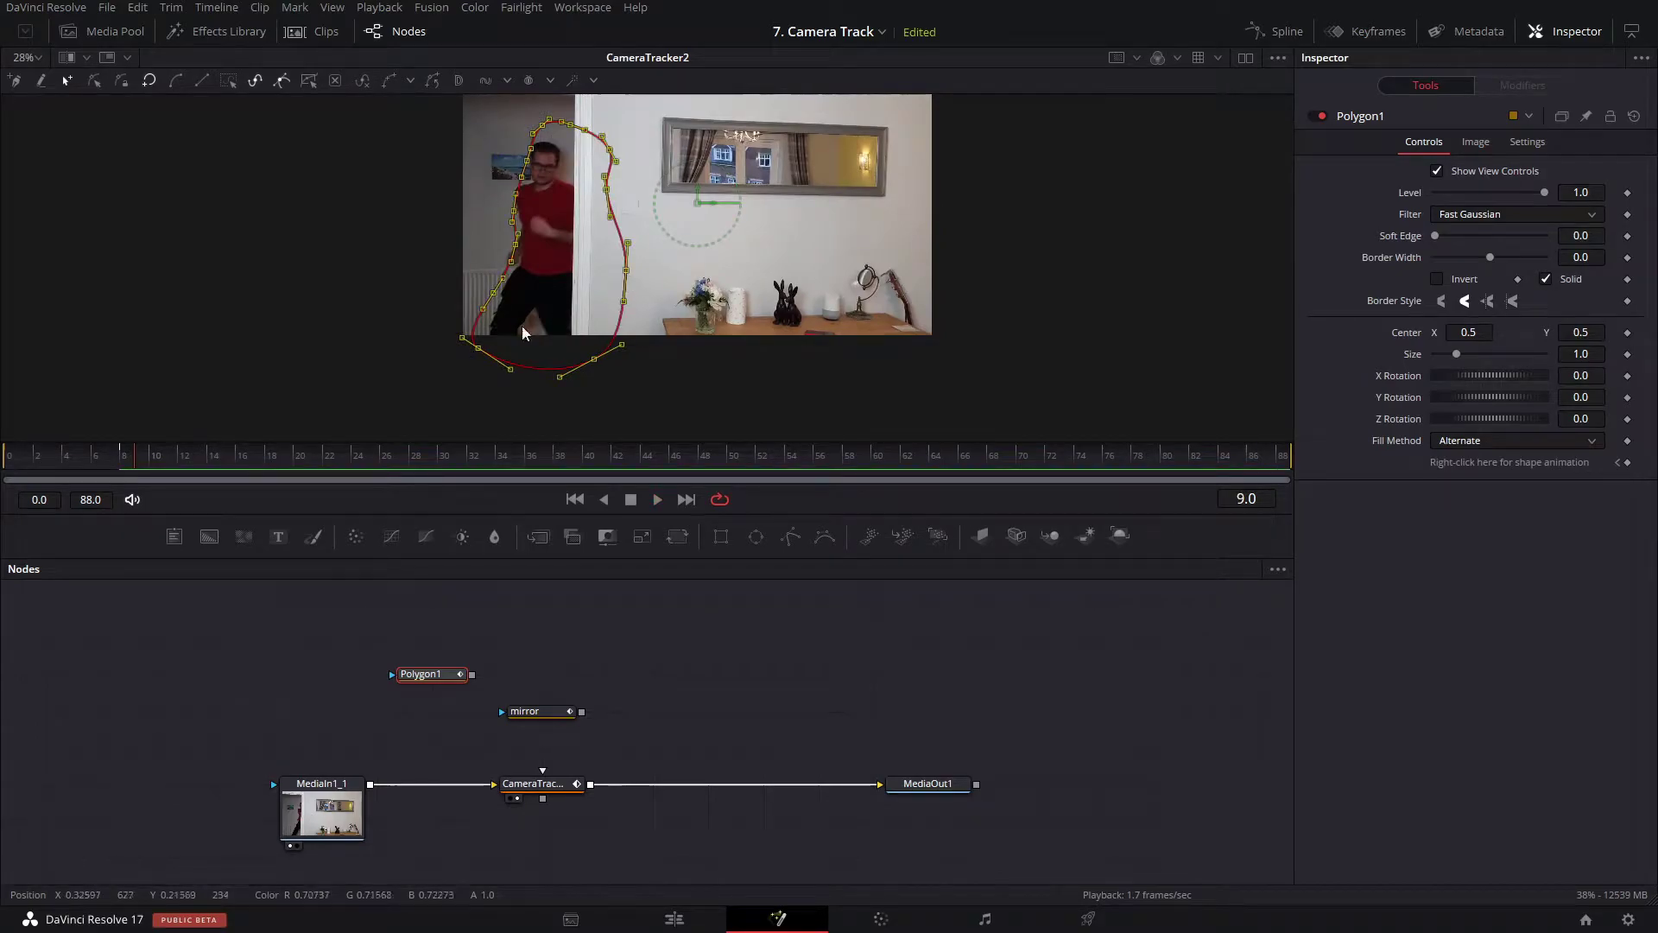
At frame 4, reposition the man's mask to cover him as he enters, and play the animation back.
{"action": "mouse_move", "coordinate": [91, 459]}
{"action": "left_mouse_down"}
{"action": "mouse_move", "coordinate": [40, 460]}
{"action": "mouse_move", "coordinate": [67, 463]}
{"action": "left_mouse_up"}
{"action": "left_click_drag", "start_coordinate": [485, 290], "coordinate": [563, 292]}
{"action": "key", "text": "space"}
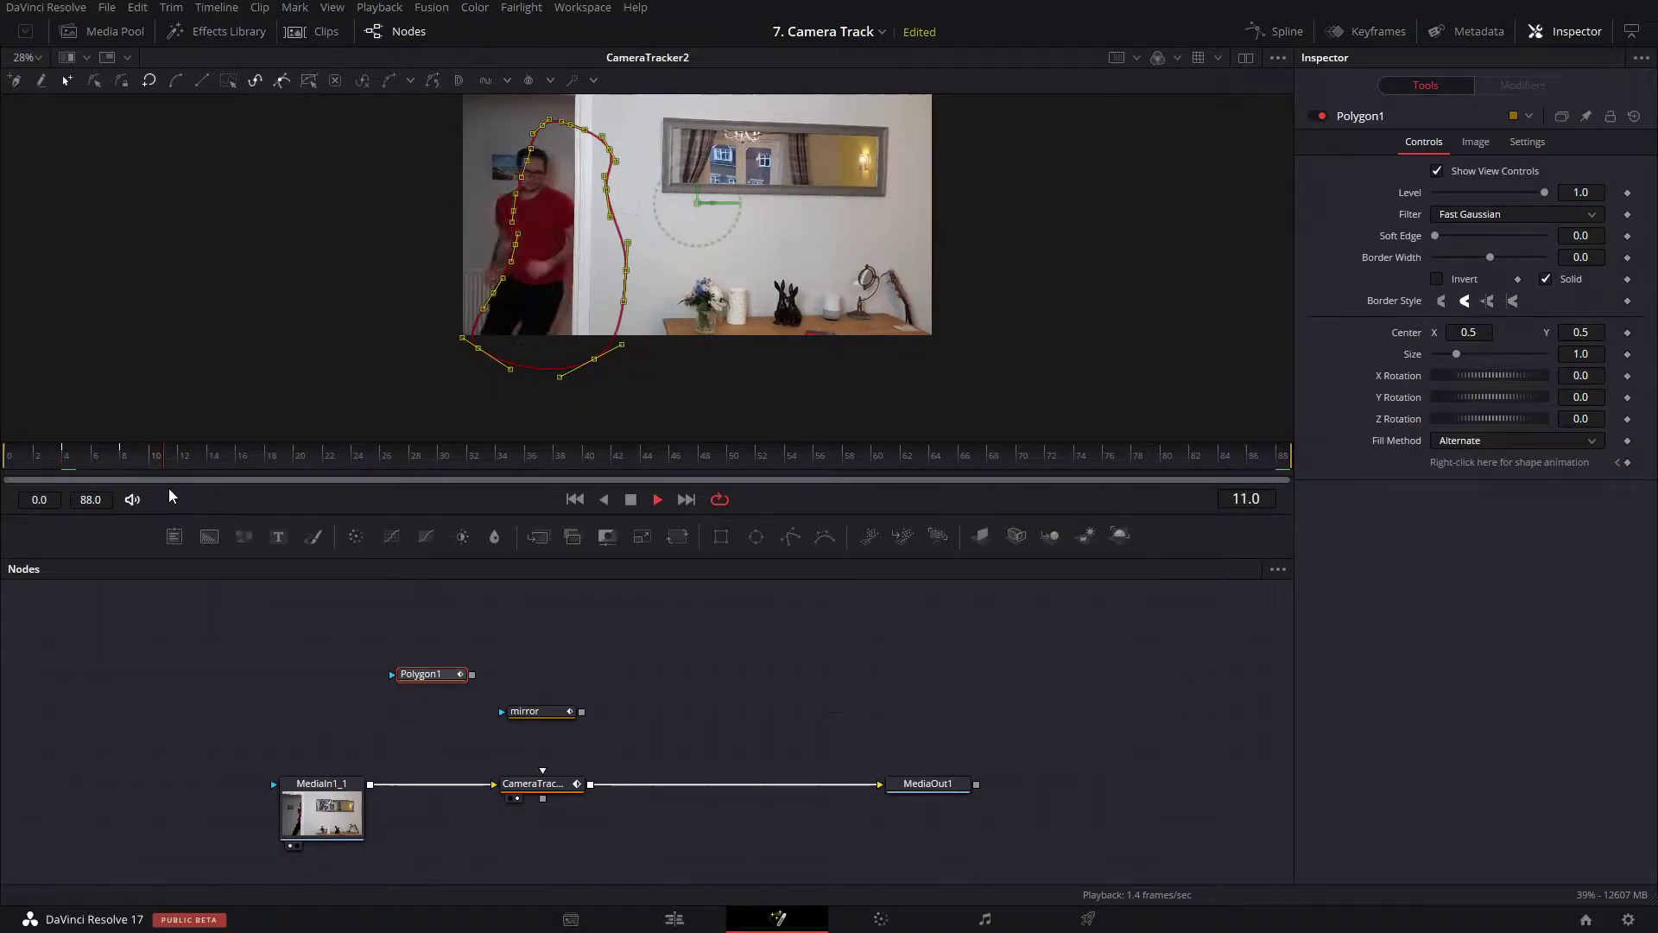
Keyframe the man's mask at further frames up to frame 73 so that it follows him across the room.
{"action": "scroll", "coordinate": [647, 233], "scroll_direction": "up", "scroll_amount": 2}
{"action": "left_click", "coordinate": [445, 457]}
{"action": "left_click", "coordinate": [618, 458]}
{"action": "scroll", "coordinate": [670, 423], "scroll_direction": "down", "scroll_amount": 2}
{"action": "left_click", "coordinate": [749, 458]}
{"action": "left_click_drag", "start_coordinate": [749, 458], "coordinate": [1060, 459]}
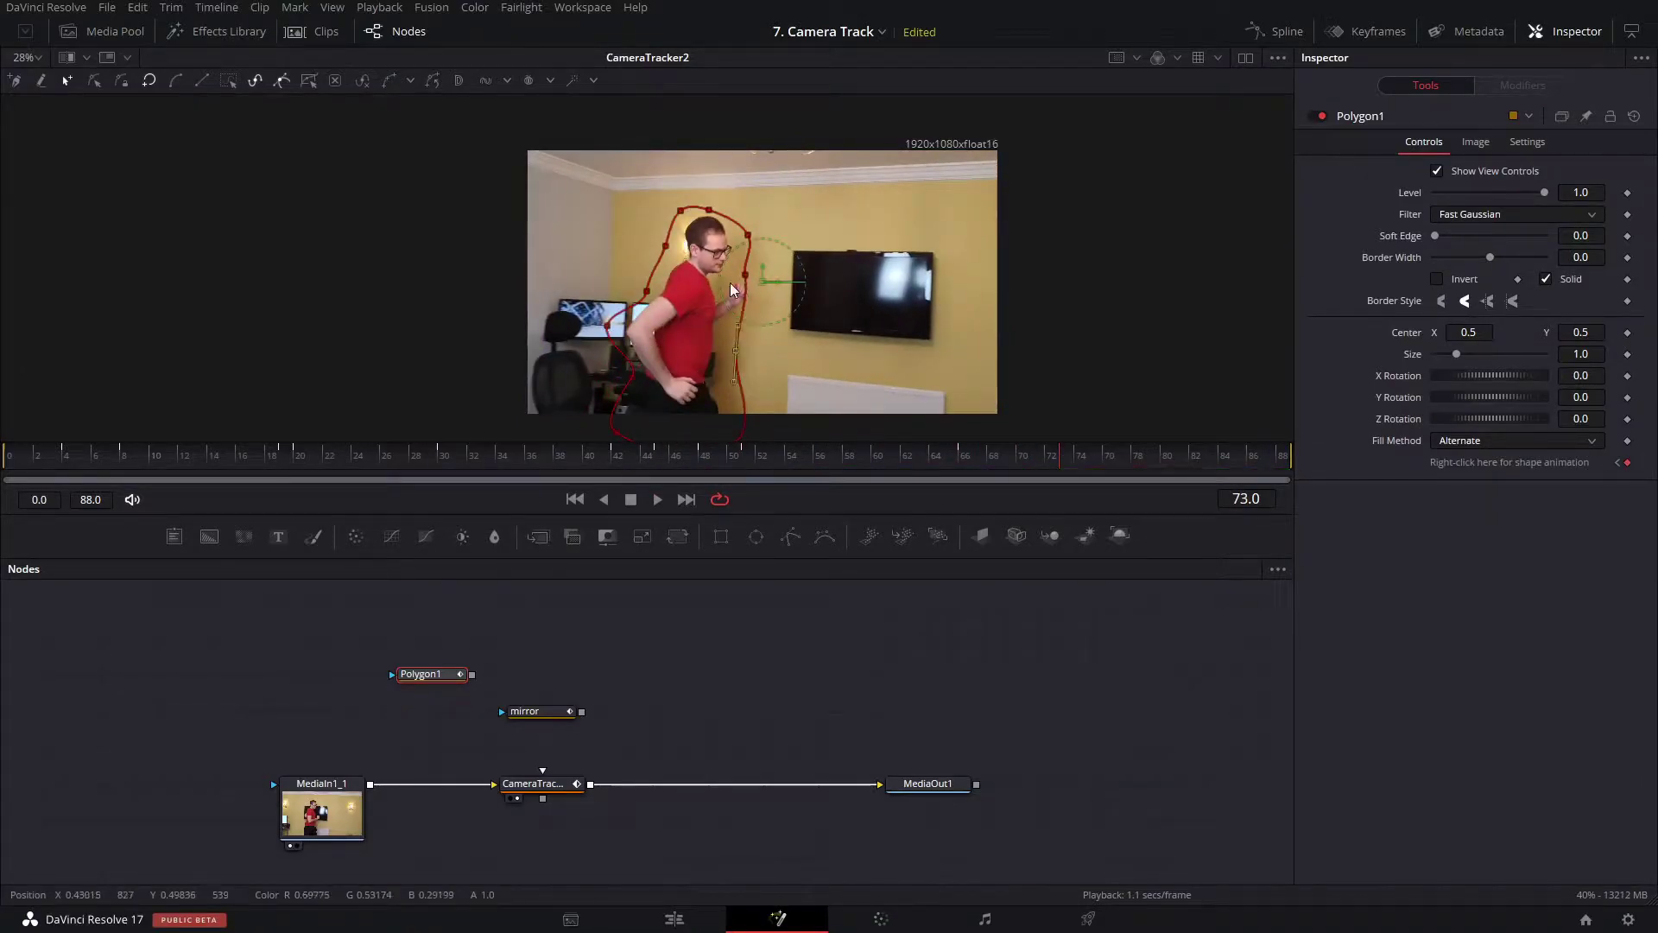
Scrub through the whole clip to examine how the man's mask follows him, and return to the first frame.
{"action": "left_click", "coordinate": [120, 458]}
{"action": "left_click", "coordinate": [192, 458]}
{"action": "left_click_drag", "start_coordinate": [393, 463], "coordinate": [1288, 484]}
{"action": "left_click", "coordinate": [574, 499]}
Place the man's mask node between the mirror and CameraTracker nodes and rename it with his first name.
{"action": "left_click_drag", "start_coordinate": [432, 673], "coordinate": [541, 744]}
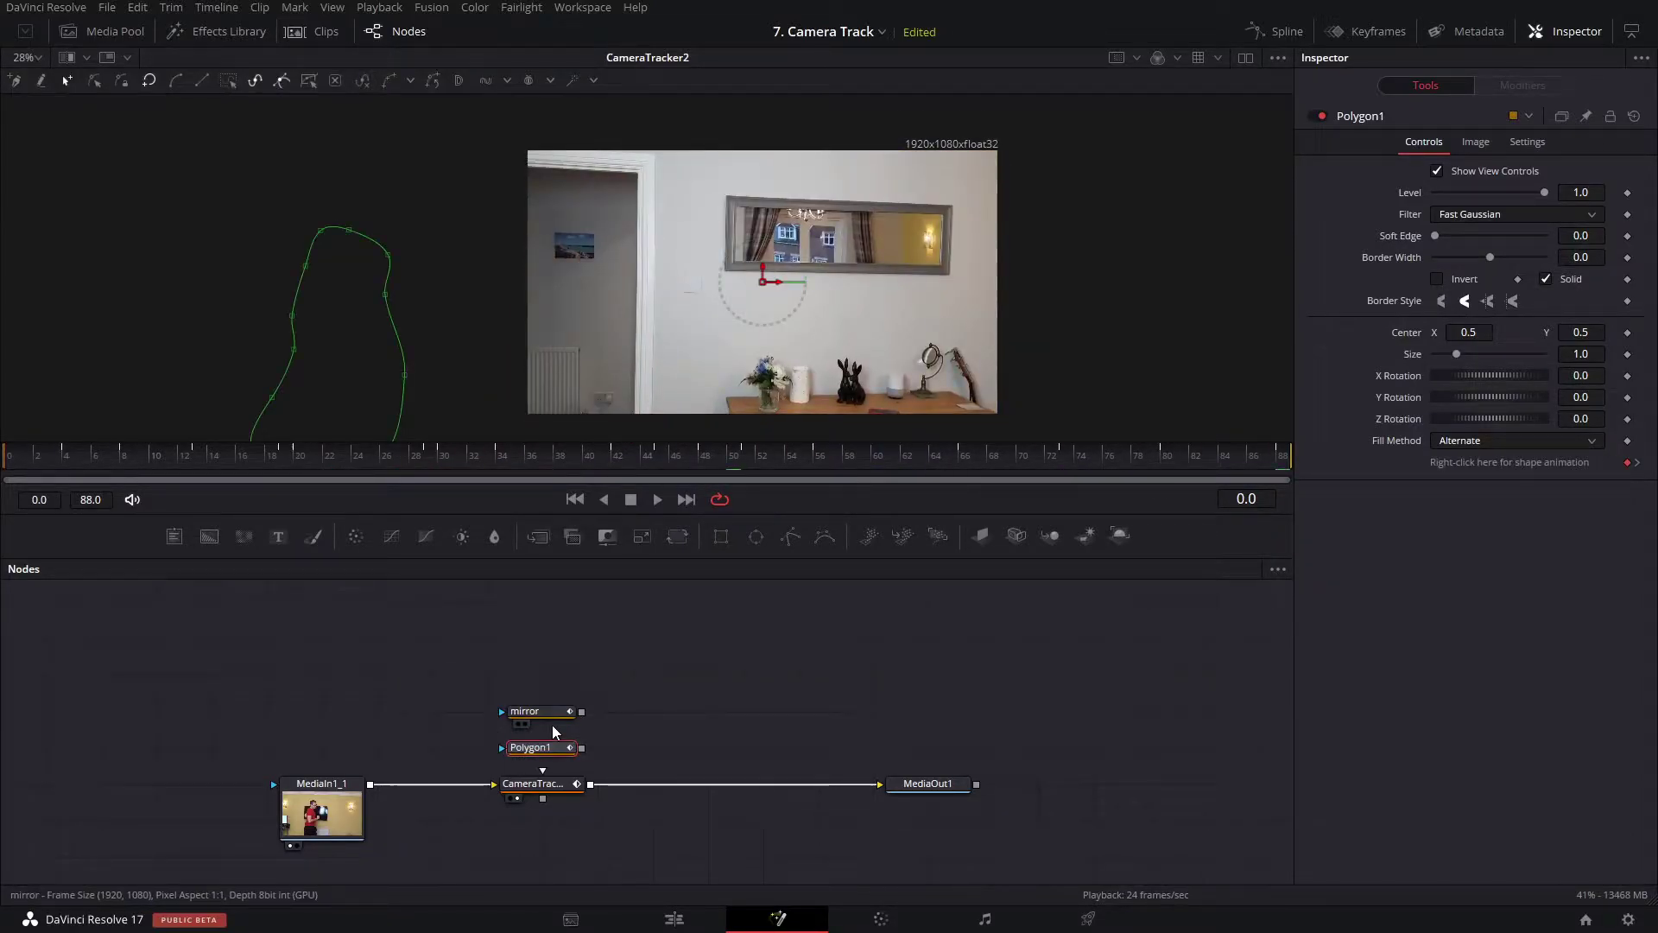
{"action": "key", "text": "F2"}
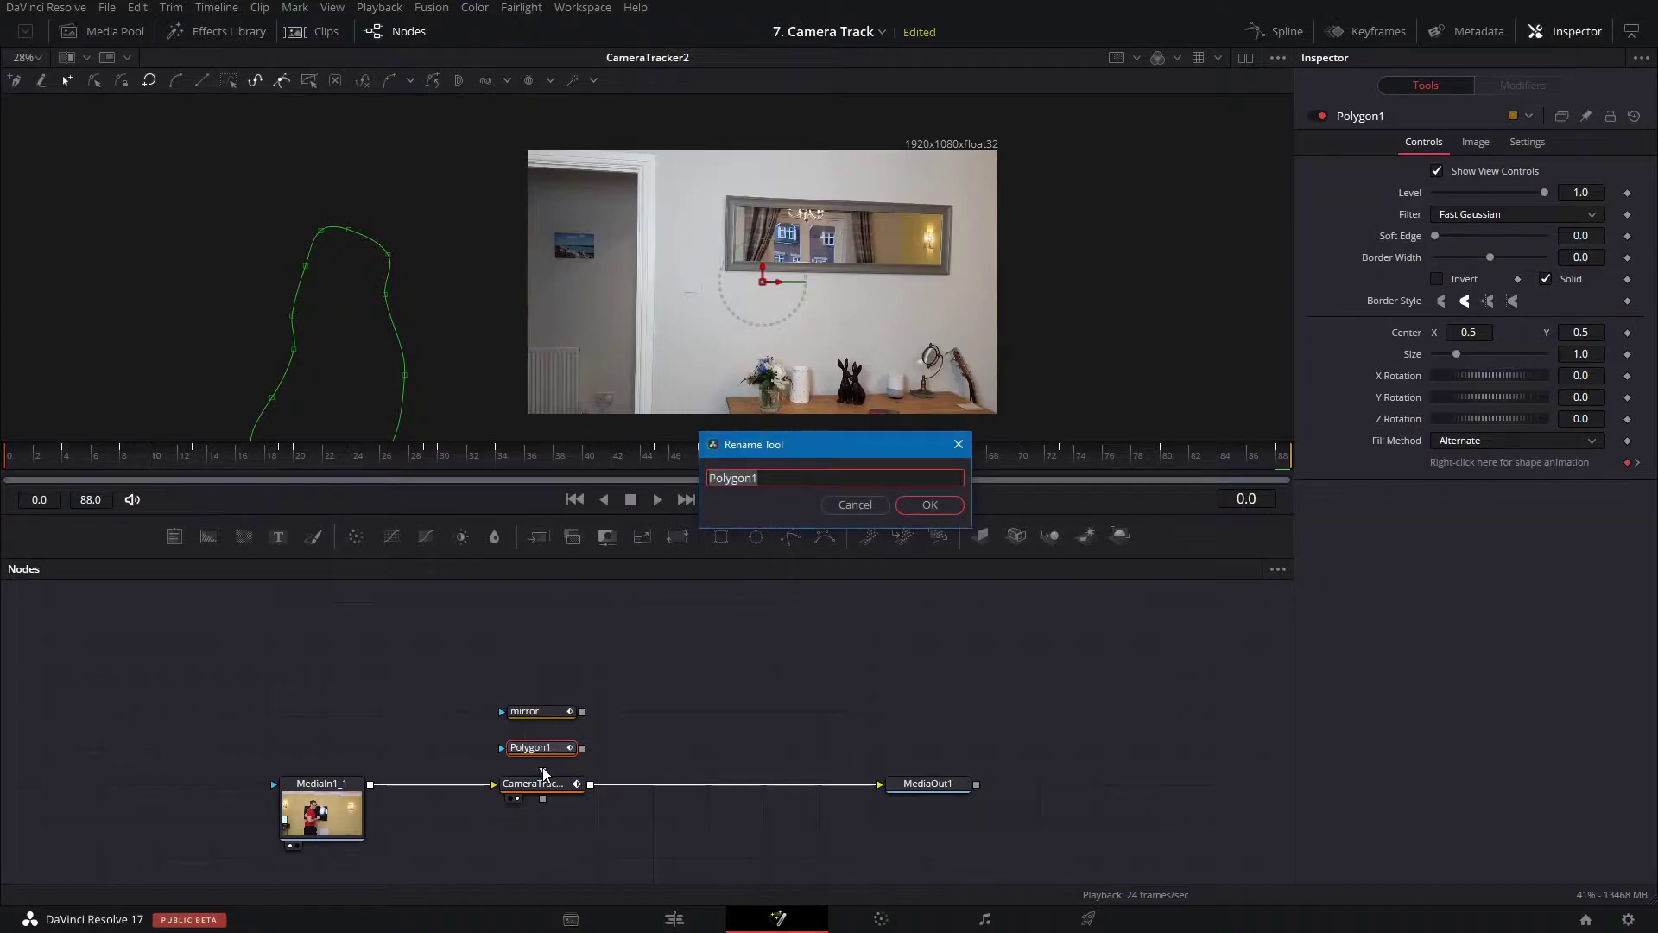
{"action": "type", "text": "sam"}
{"action": "key", "text": "Return"}
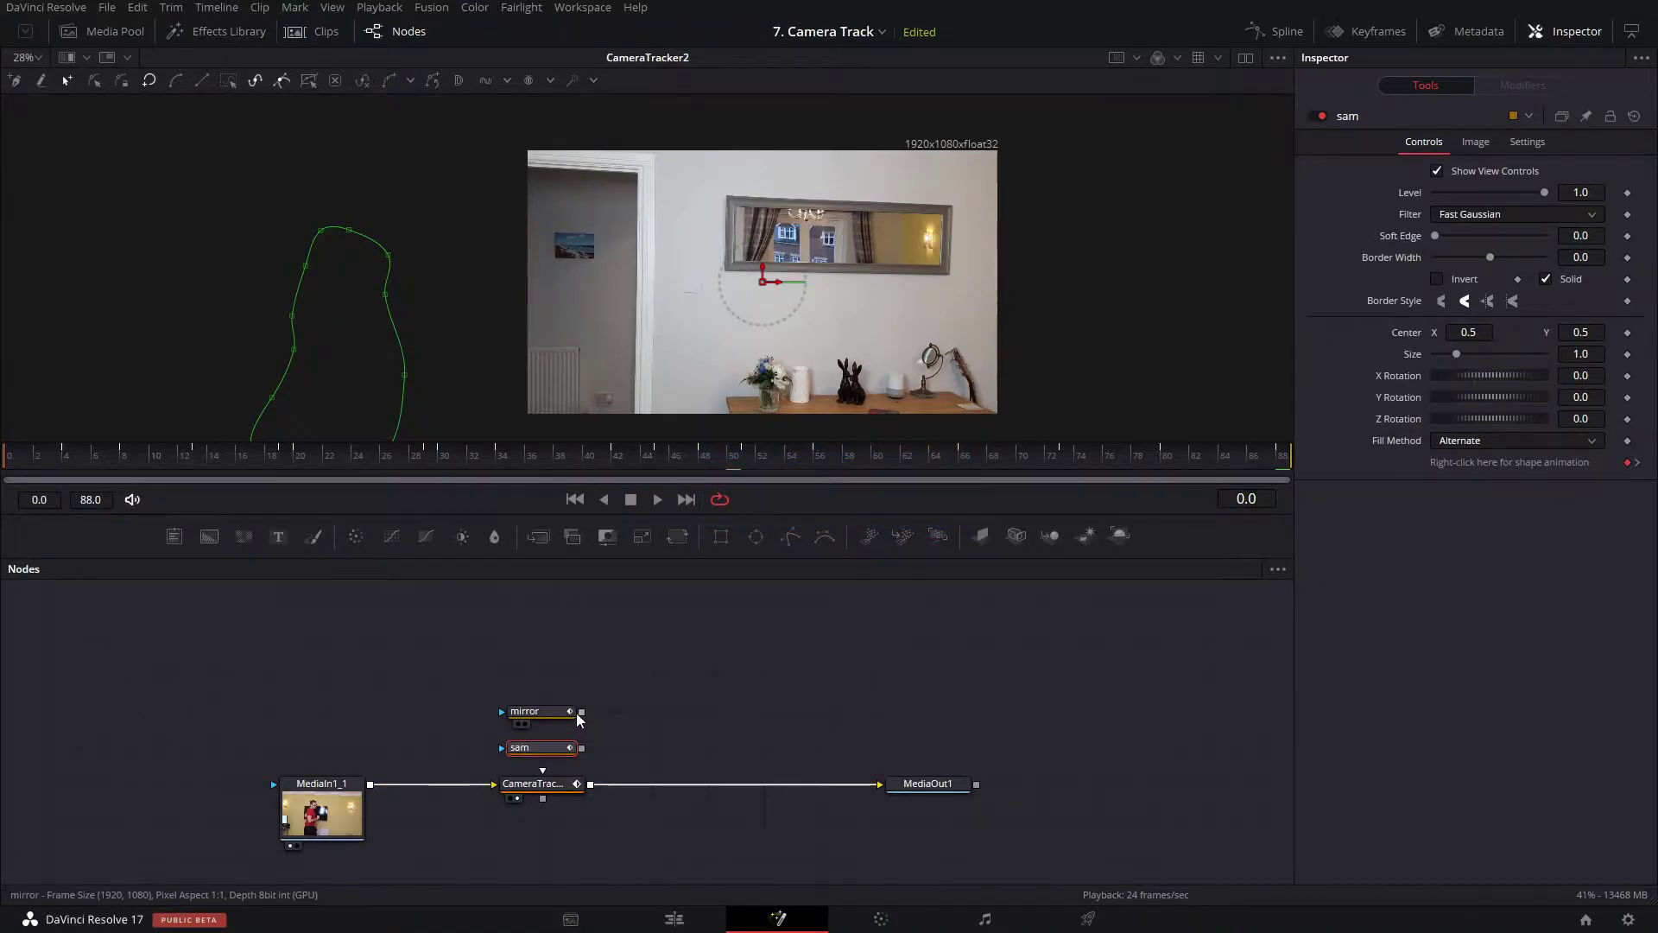
Connect the mirror mask into the man's mask and view the combined matte at frame 40.
{"action": "left_click_drag", "start_coordinate": [581, 711], "coordinate": [540, 748]}
{"action": "key", "text": "1"}
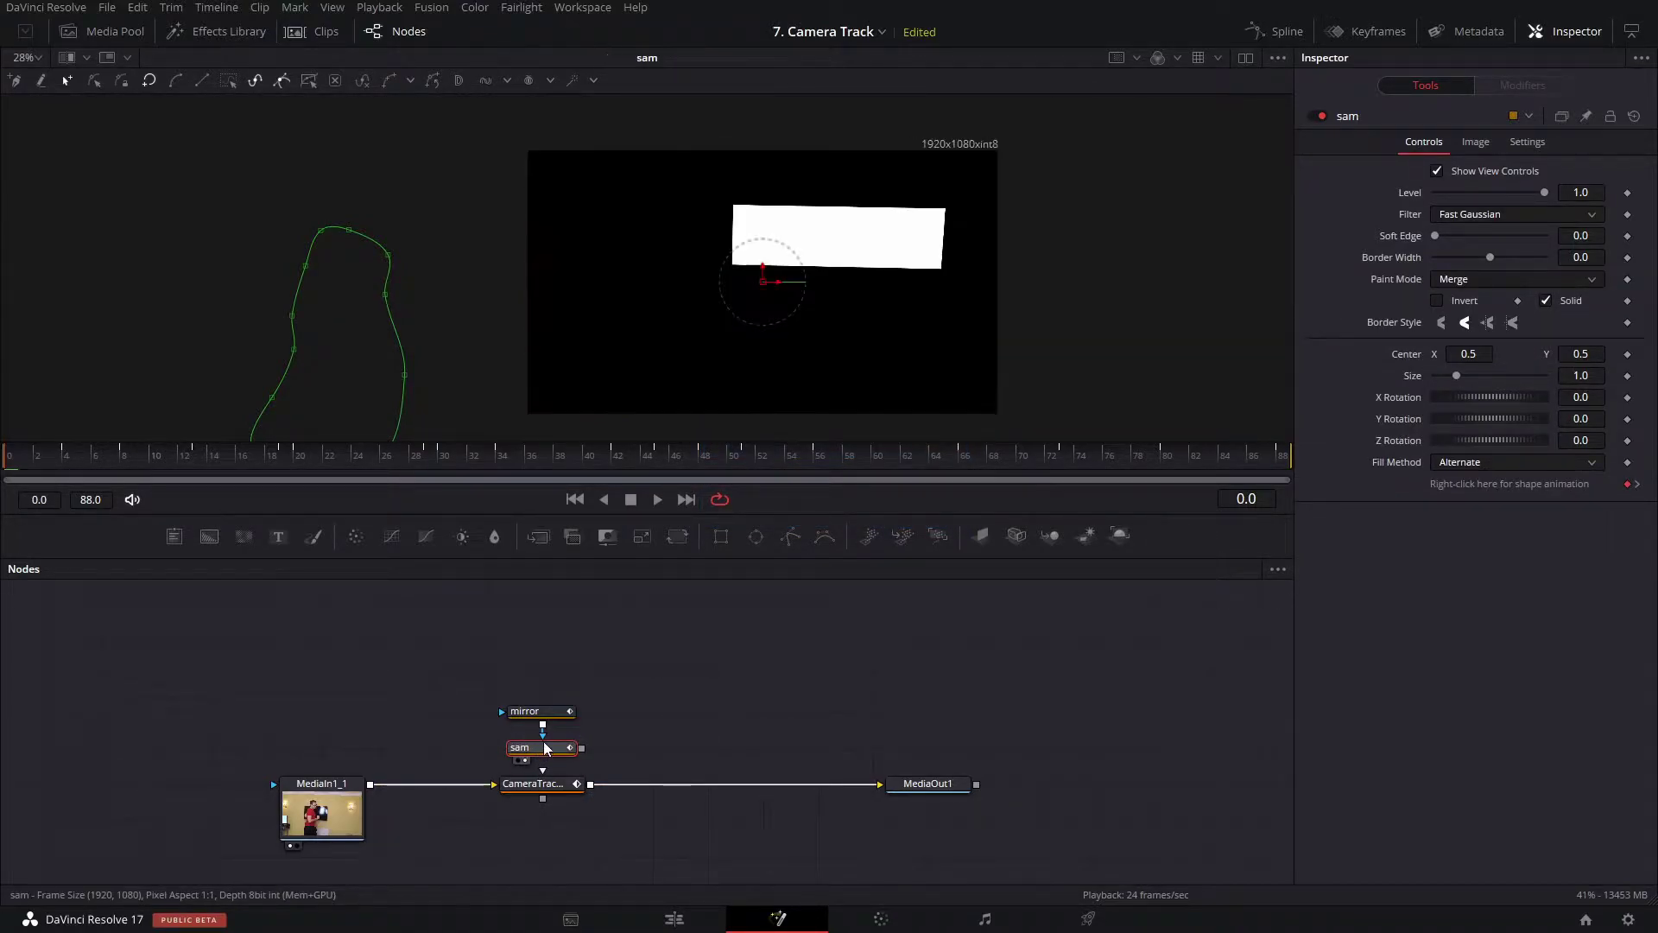
{"action": "left_click_drag", "start_coordinate": [554, 457], "coordinate": [585, 459]}
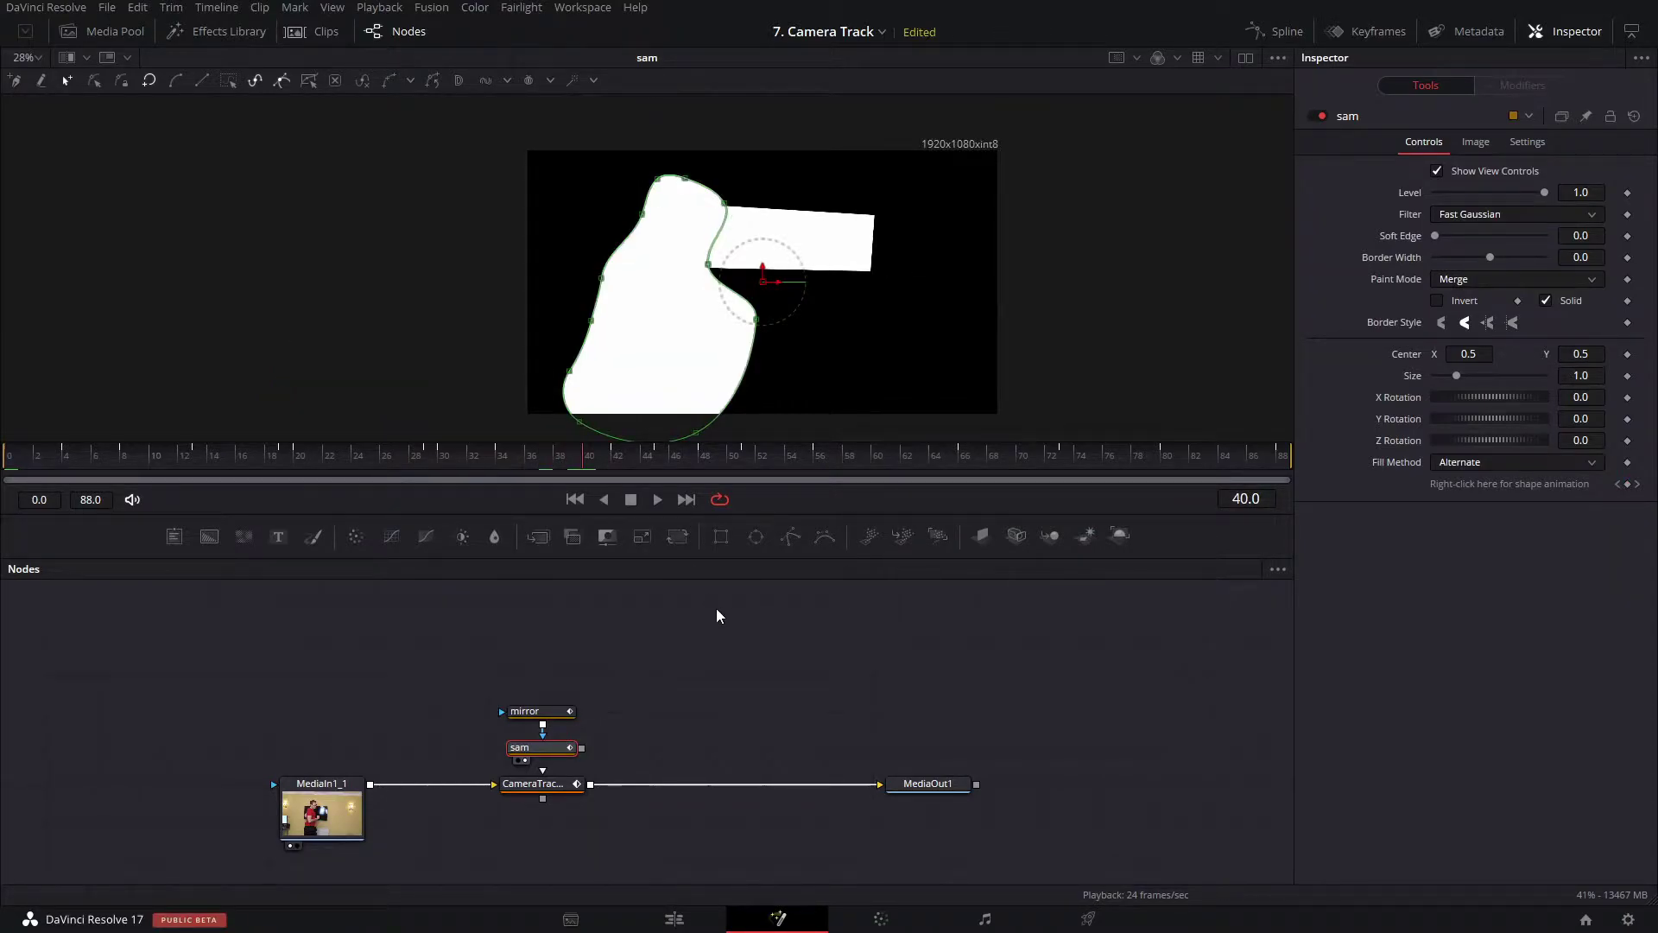
Move the two chained mask nodes farther above the CameraTracker node and select the mirror mask.
{"action": "left_click_drag", "start_coordinate": [553, 713], "coordinate": [553, 676]}
{"action": "left_click_drag", "start_coordinate": [548, 754], "coordinate": [549, 717]}
{"action": "left_click", "coordinate": [557, 675]}
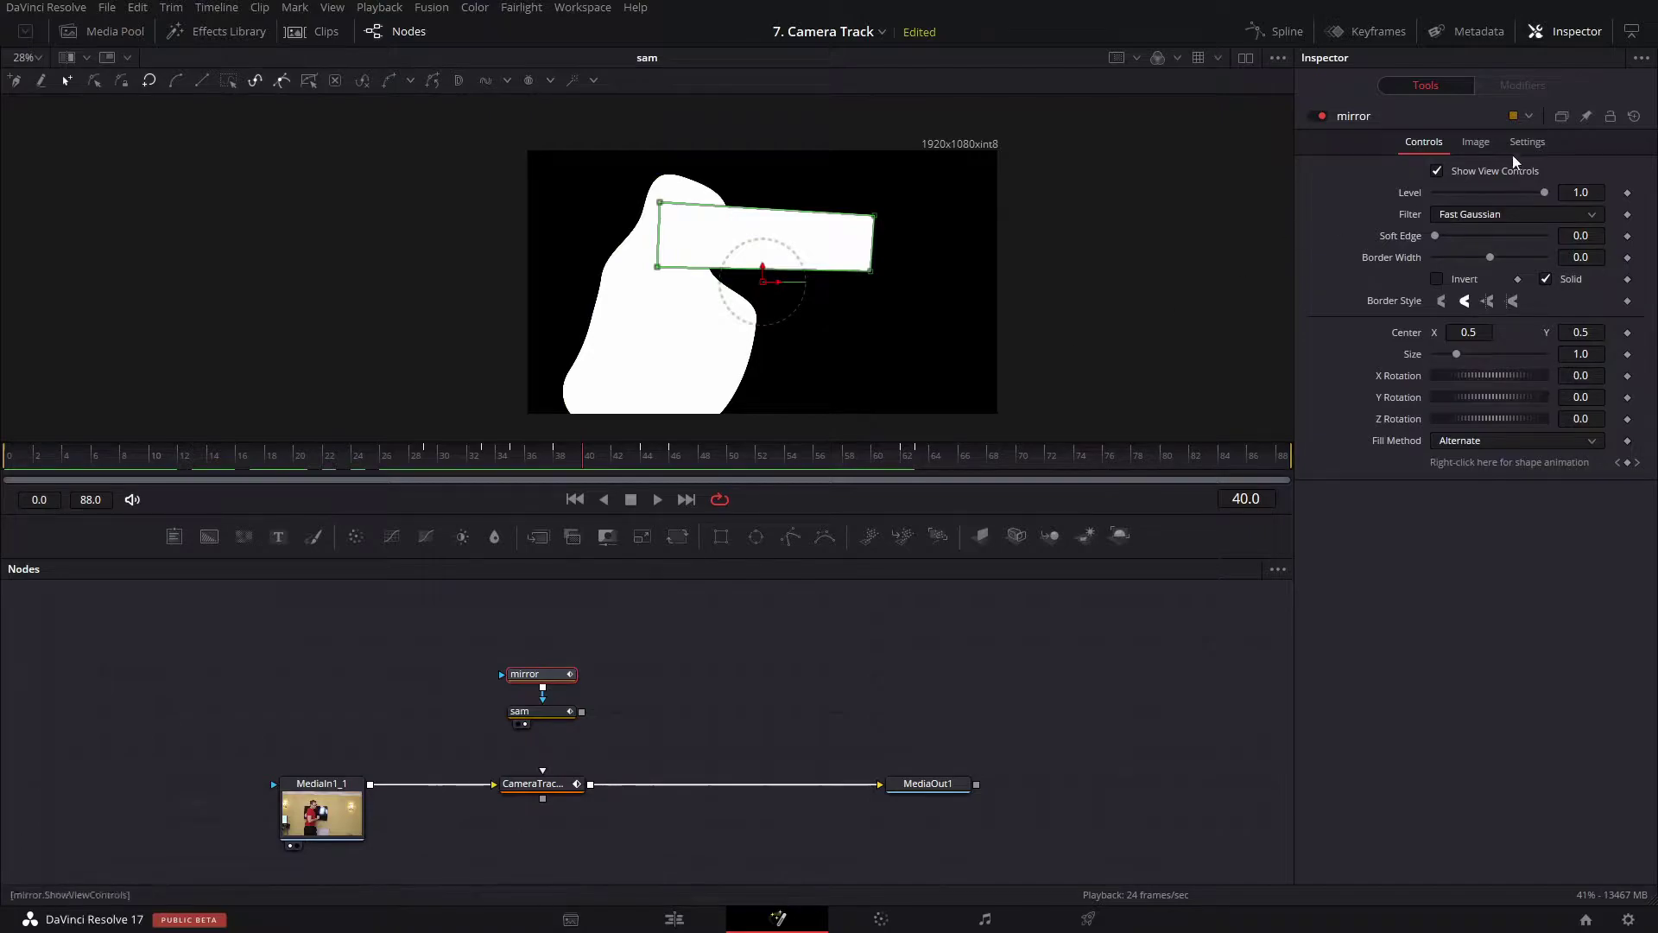
Invert the mirror mask and set the man's mask paint mode to Subtract.
{"action": "left_click", "coordinate": [1436, 279]}
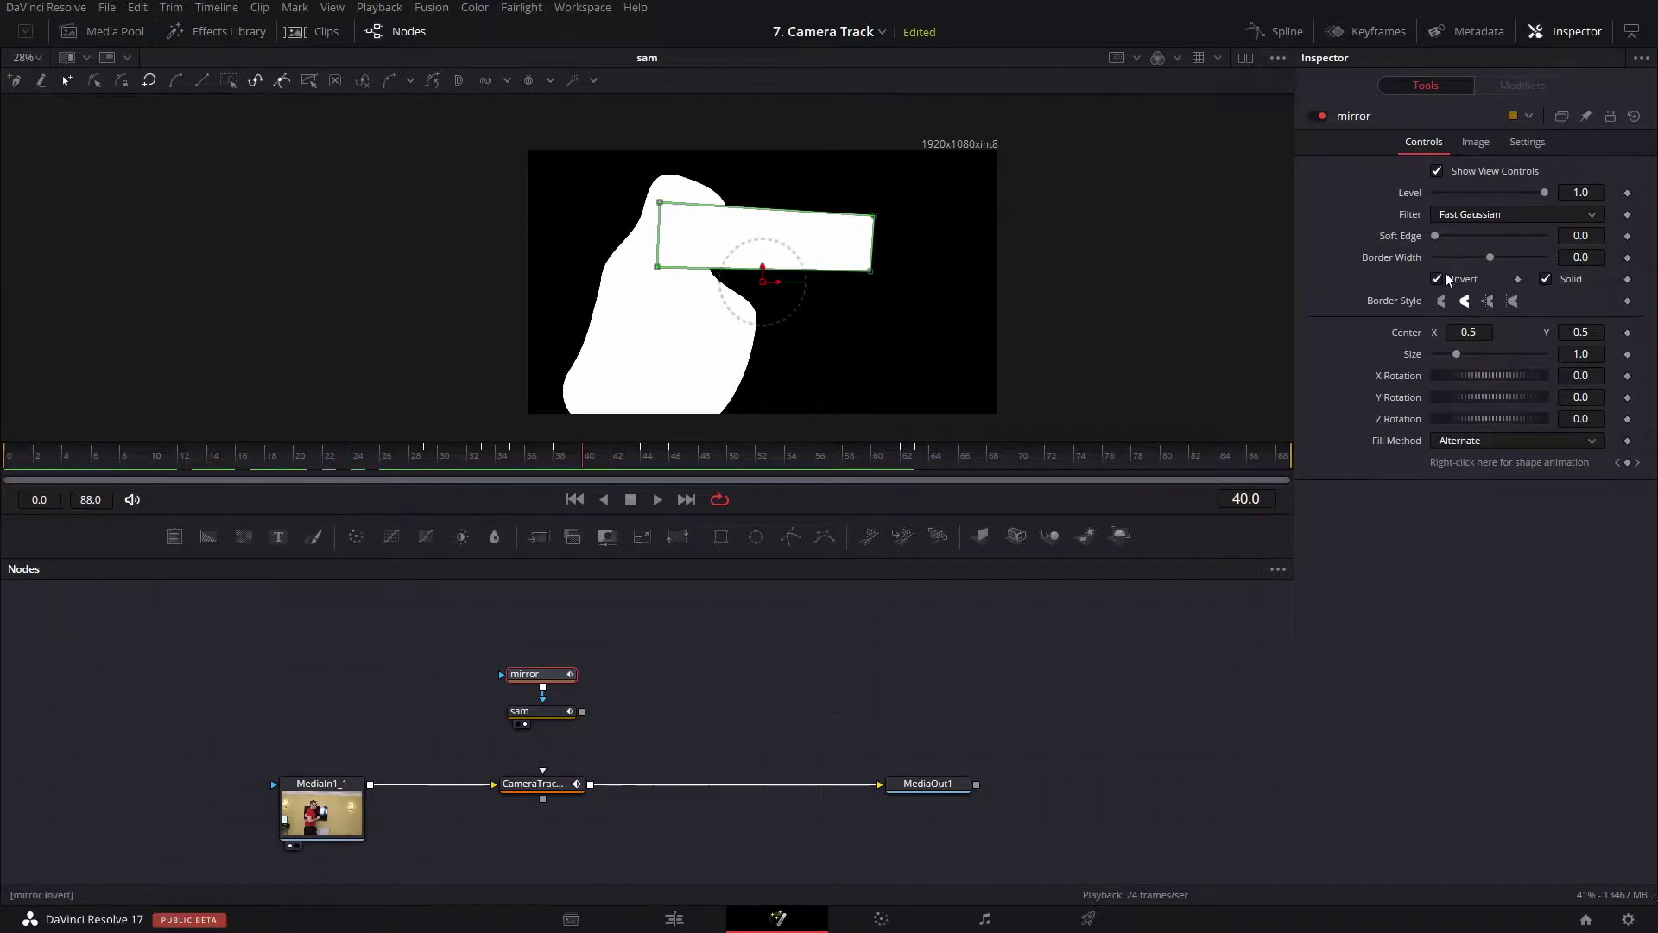
{"action": "left_click", "coordinate": [562, 720]}
{"action": "left_click", "coordinate": [1479, 279]}
{"action": "left_click", "coordinate": [1479, 345]}
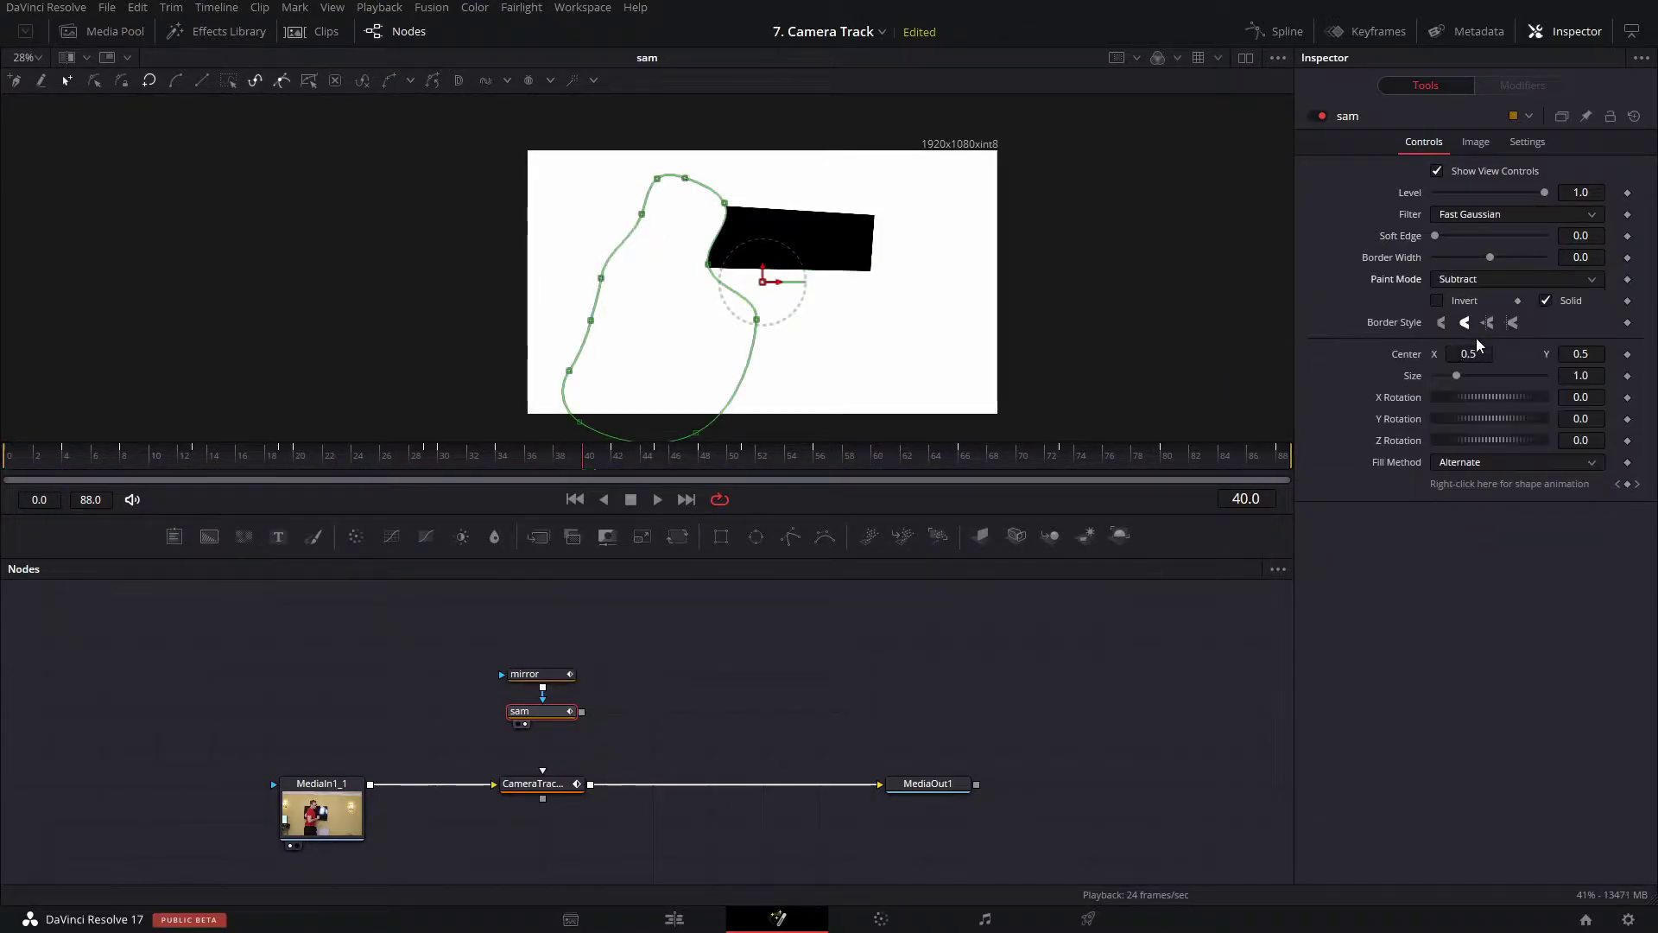
Connect the man's mask output to the CameraTracker's mask input and show the CameraTracker in the viewer.
{"action": "left_click", "coordinate": [775, 728]}
{"action": "left_click_drag", "start_coordinate": [584, 710], "coordinate": [544, 781]}
{"action": "left_click", "coordinate": [561, 786]}
{"action": "key", "text": "2"}
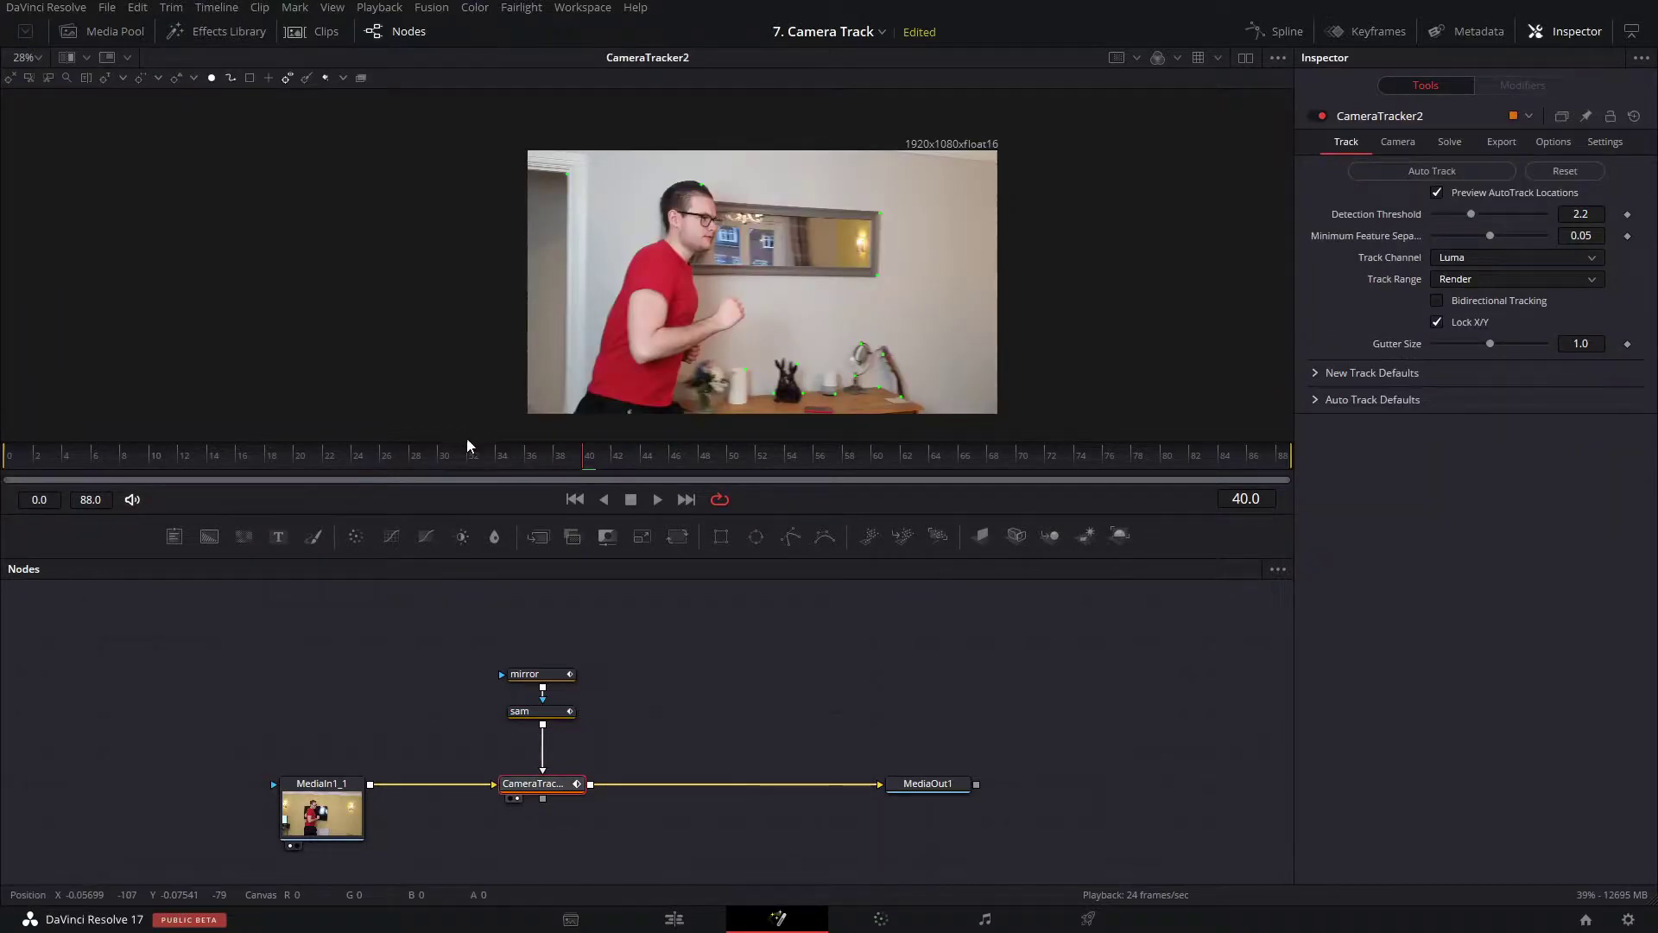
Step through frames across the clip to examine where the previewed track points fall relative to the man and the mirror.
{"action": "left_click", "coordinate": [334, 473]}
{"action": "left_click", "coordinate": [764, 458]}
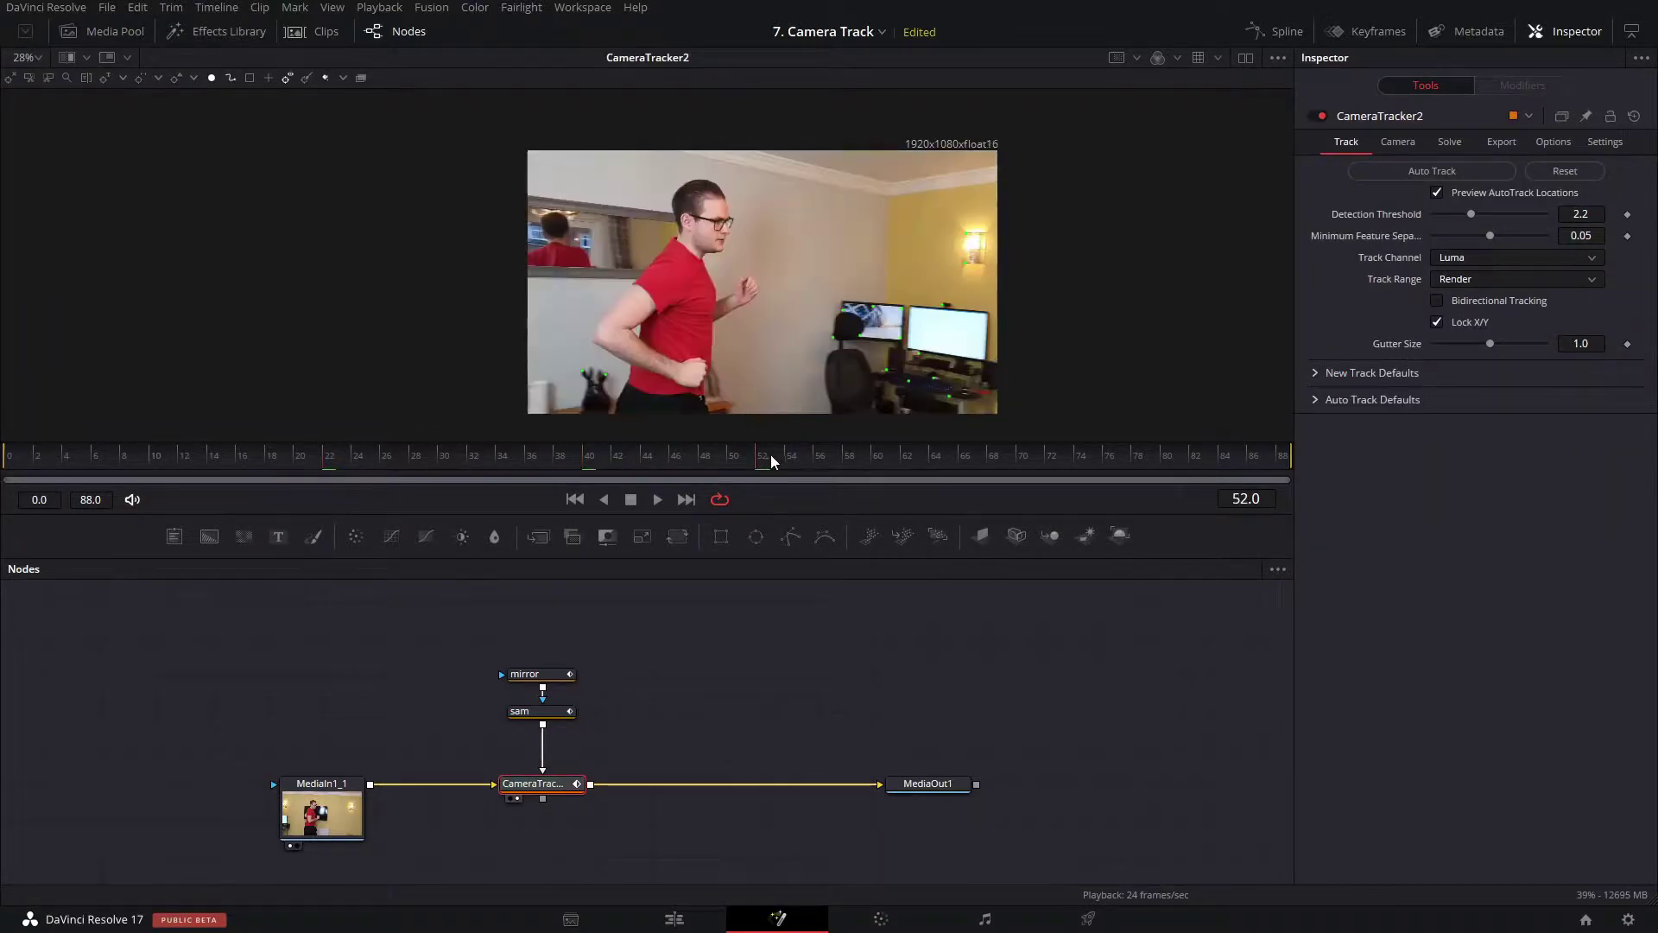
{"action": "left_click", "coordinate": [907, 468]}
{"action": "left_click", "coordinate": [639, 470]}
{"action": "left_click", "coordinate": [475, 464]}
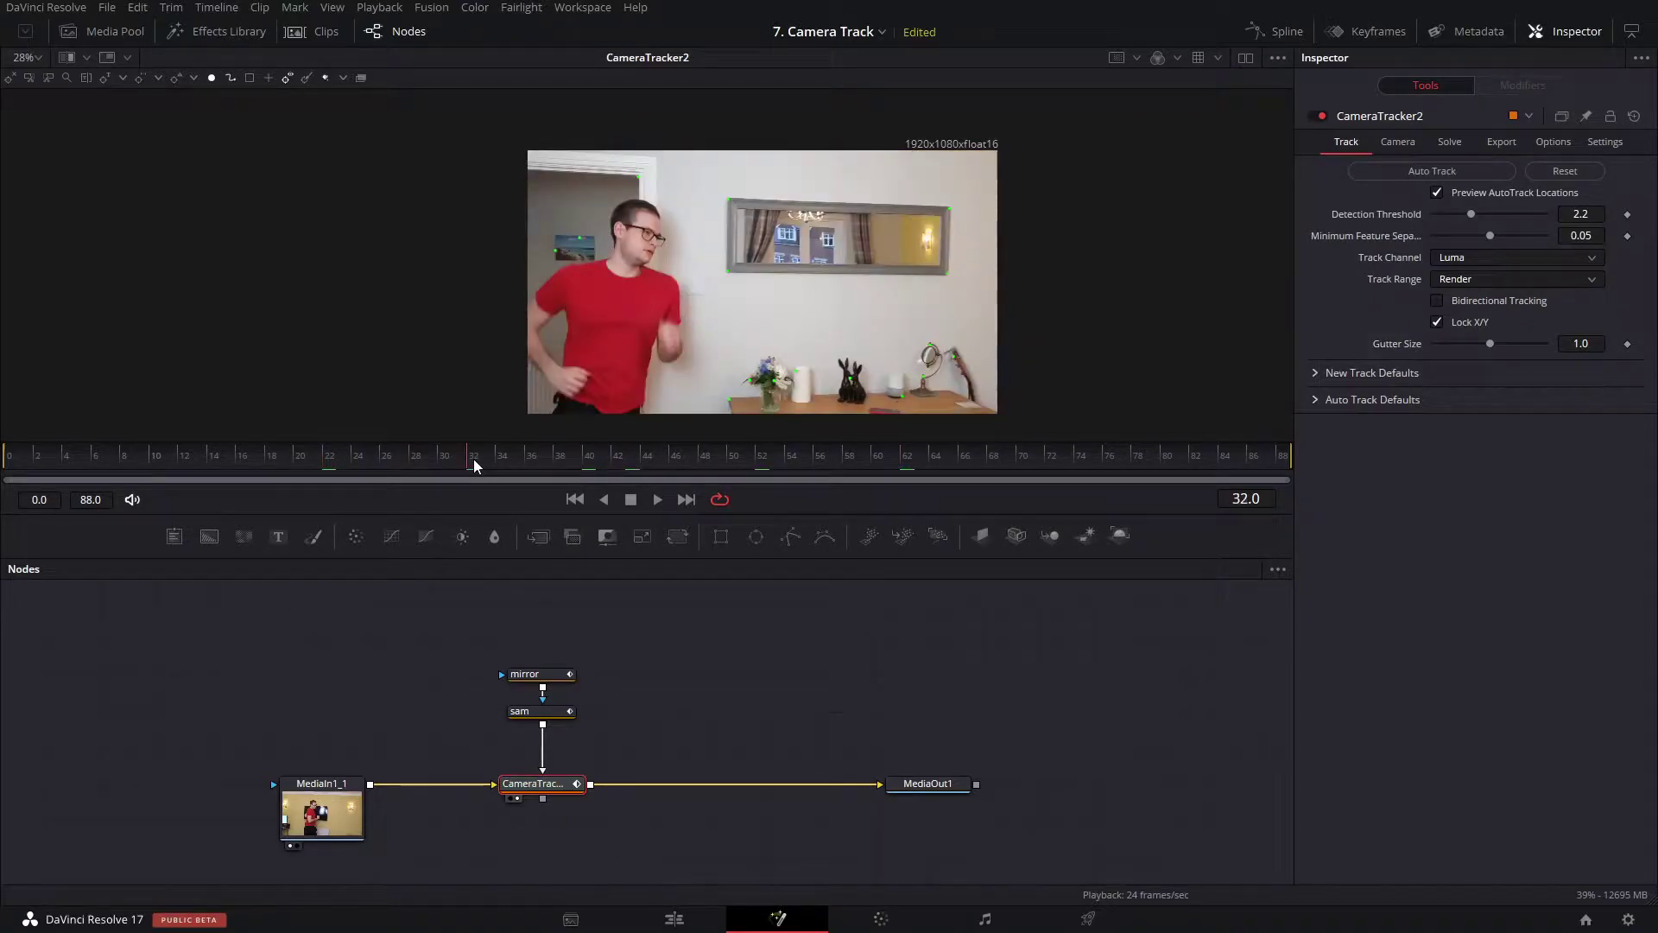
{"action": "left_click", "coordinate": [721, 460]}
{"action": "left_click", "coordinate": [865, 460]}
{"action": "left_click", "coordinate": [1025, 458]}
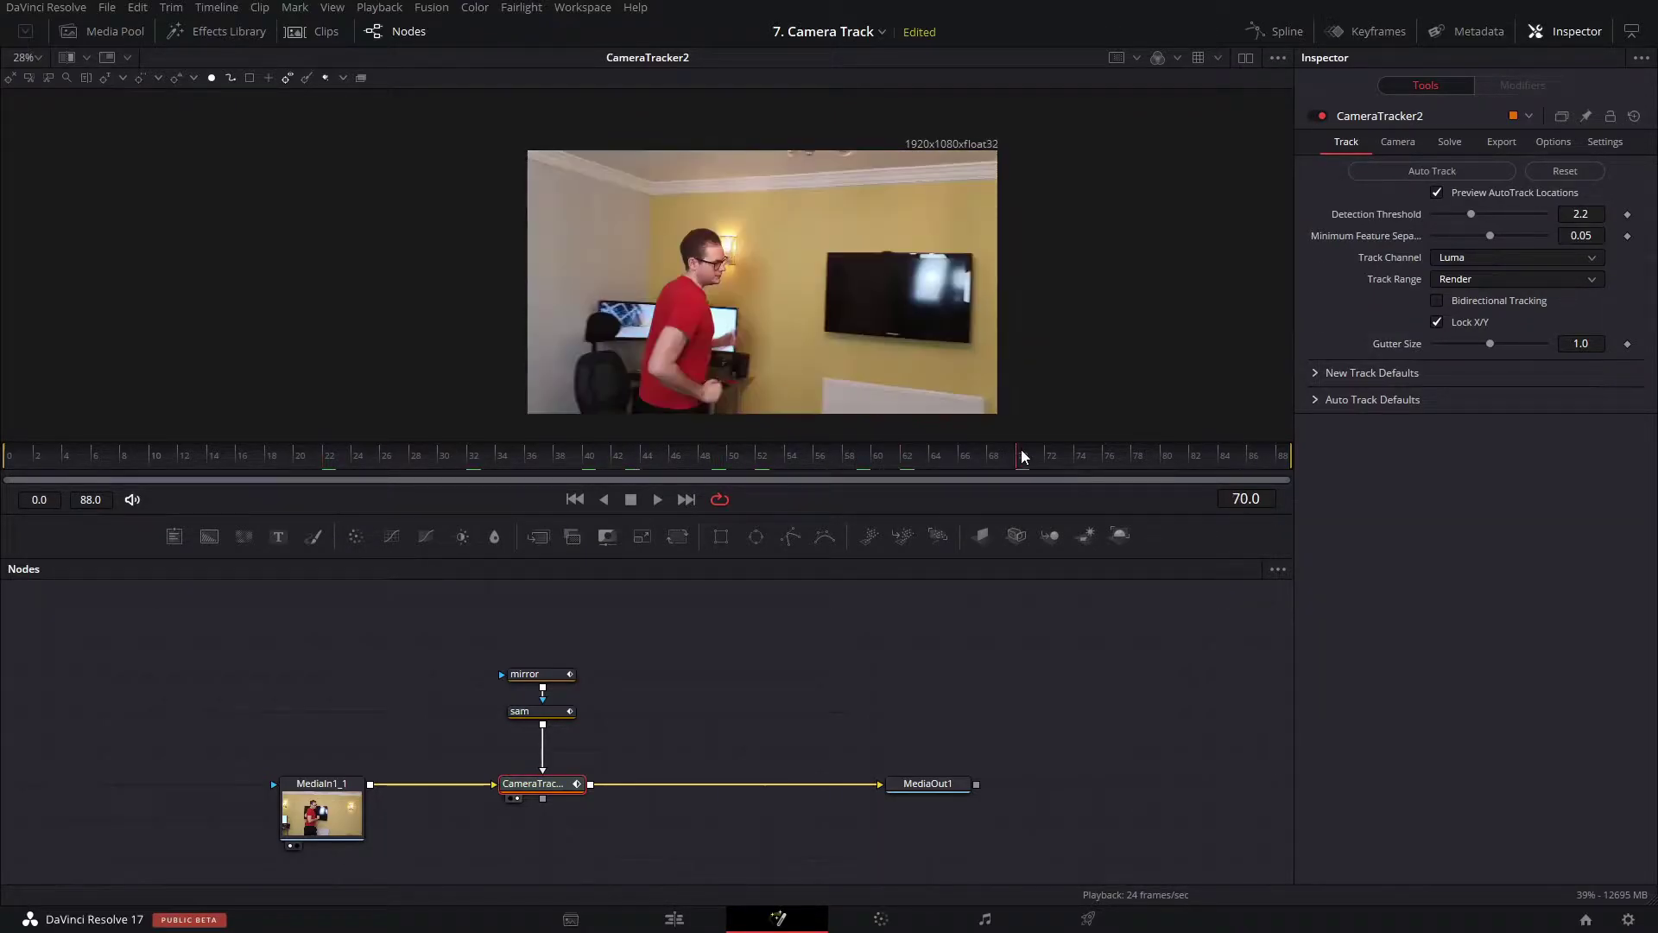
{"action": "left_click", "coordinate": [351, 464]}
{"action": "left_click", "coordinate": [244, 459]}
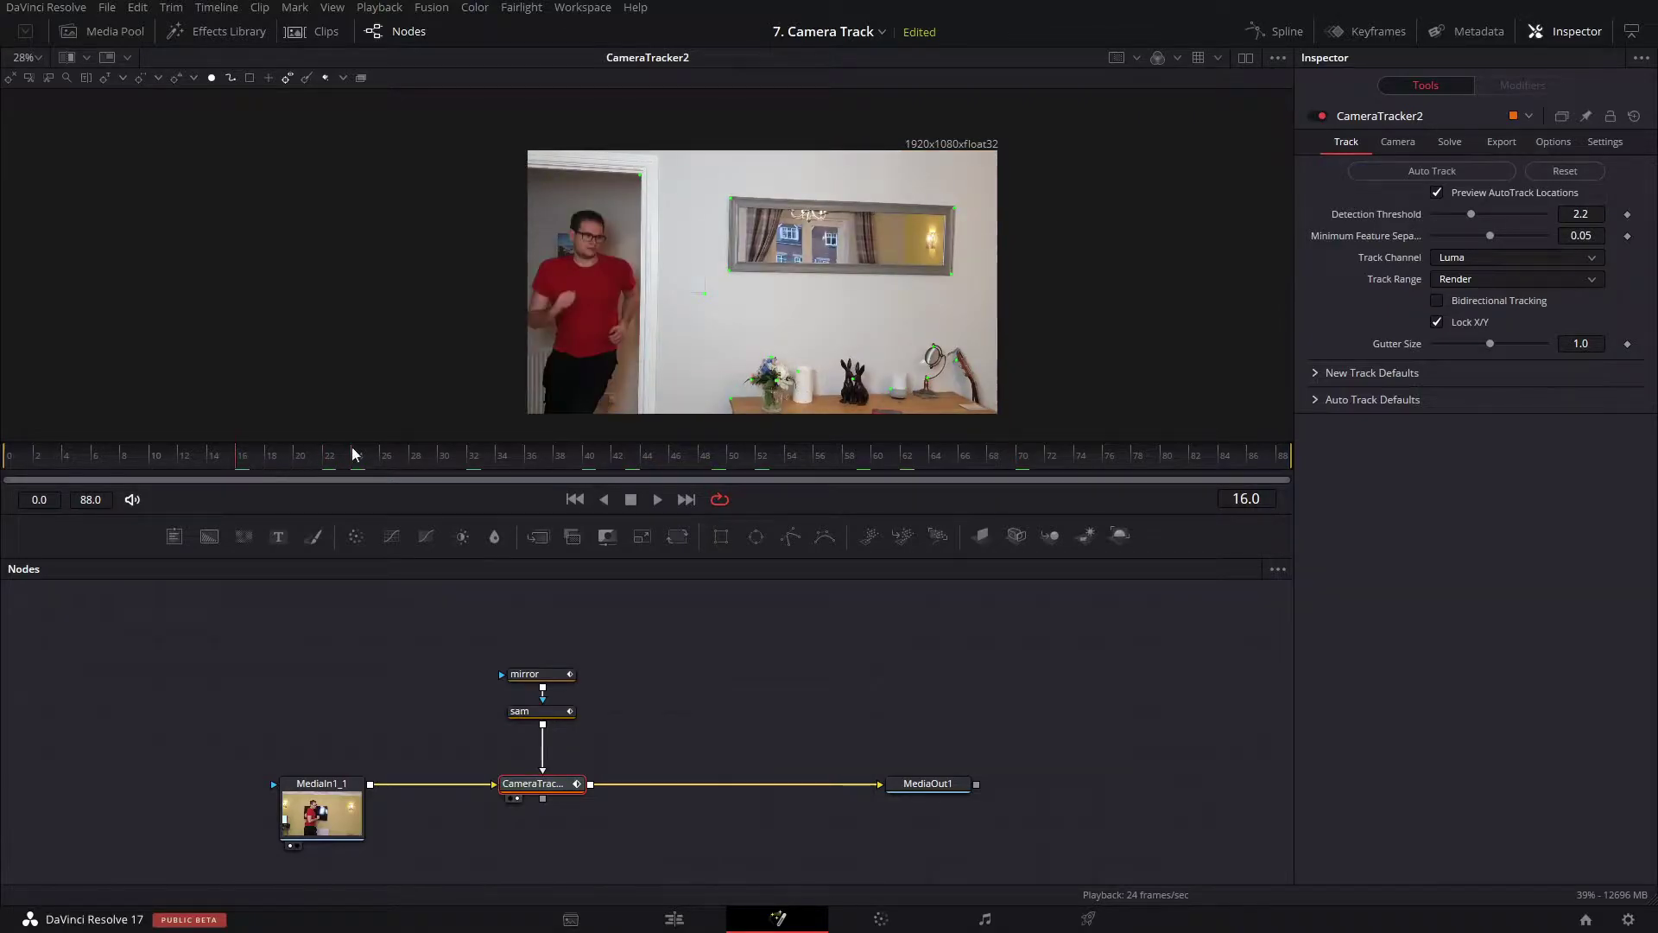
{"action": "left_click", "coordinate": [168, 465]}
{"action": "left_click", "coordinate": [628, 458]}
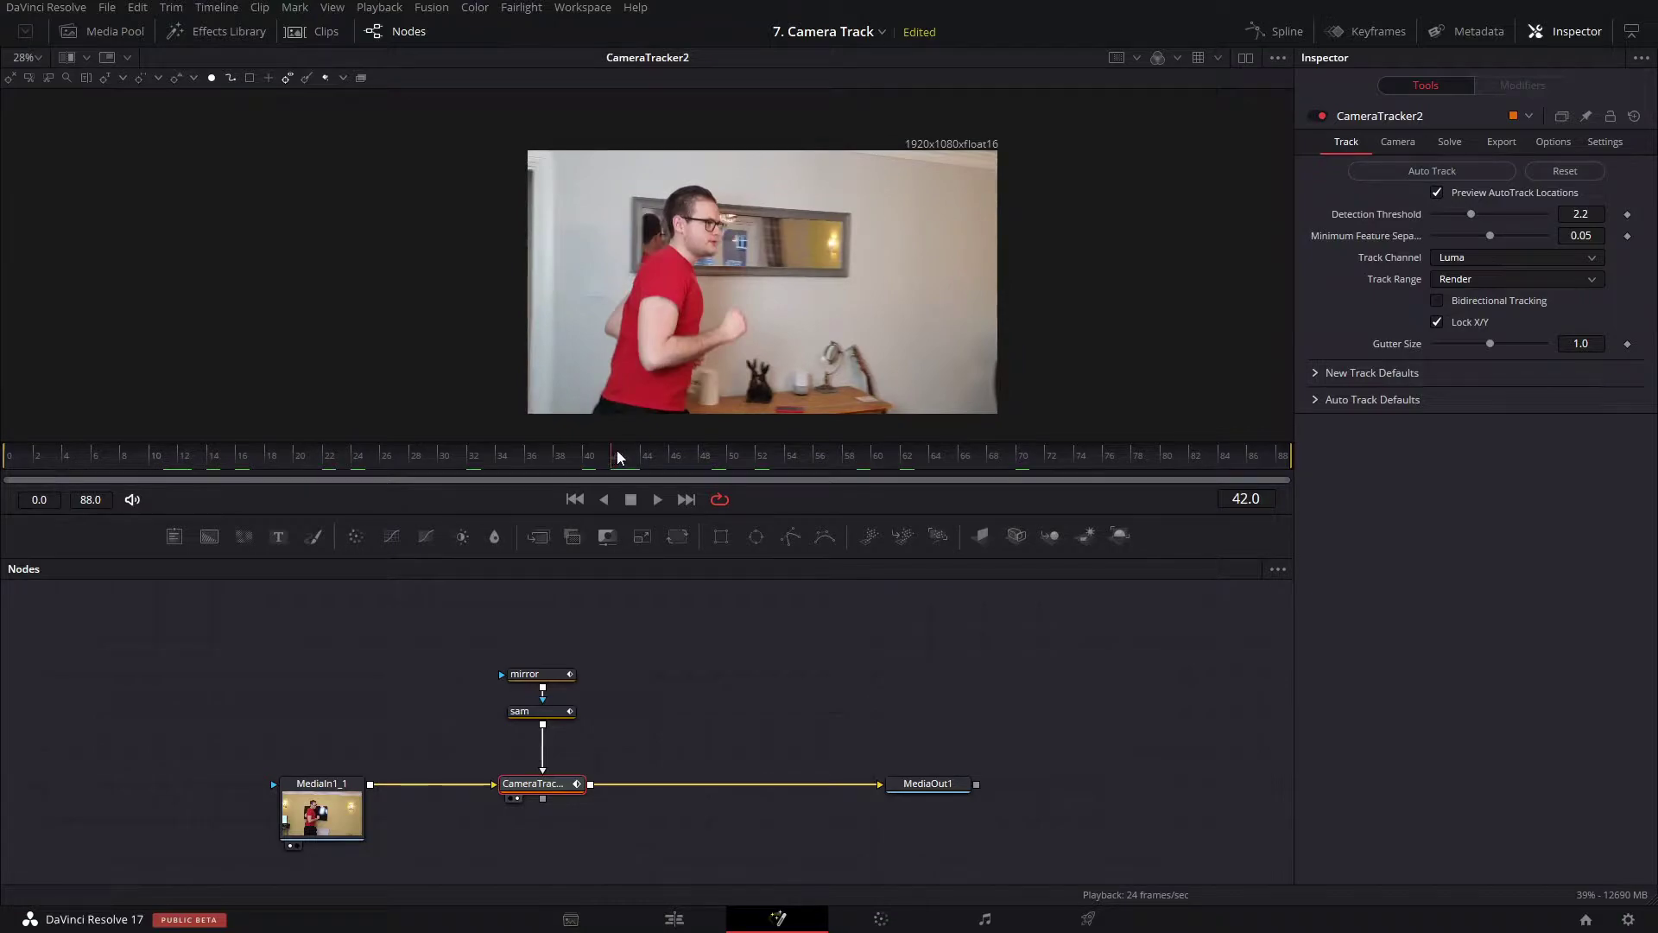
Enable Bidirectional Tracking on the CameraTracker and go to frame 8.
{"action": "left_click_drag", "start_coordinate": [647, 654], "coordinate": [433, 726]}
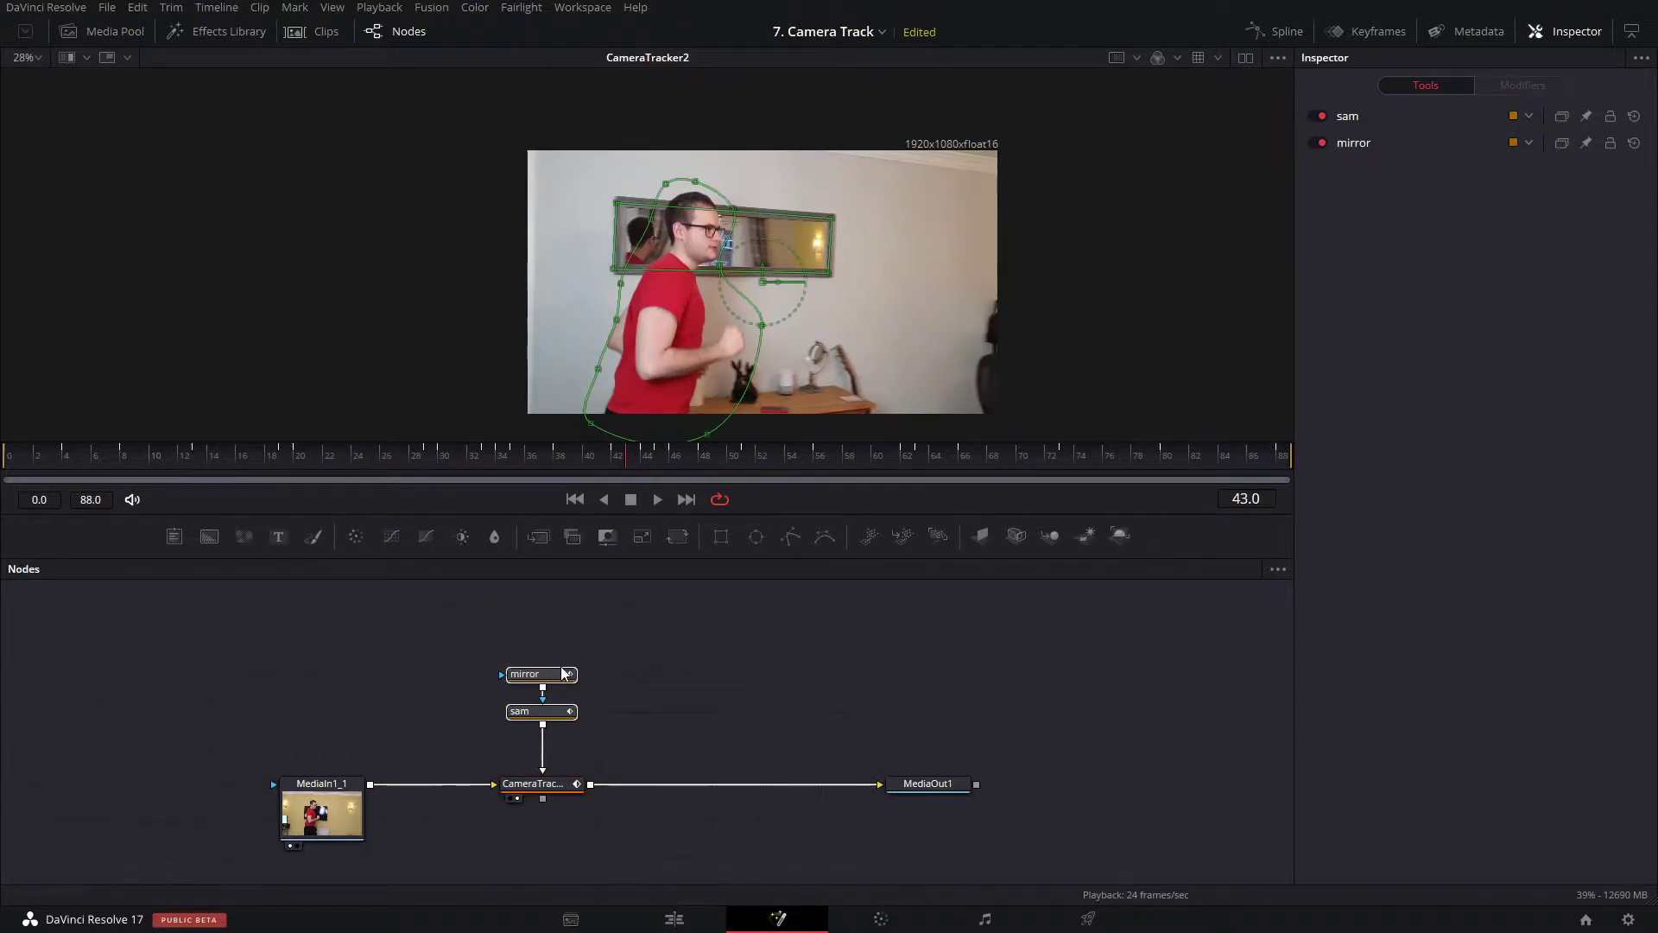
{"action": "left_click", "coordinate": [682, 661]}
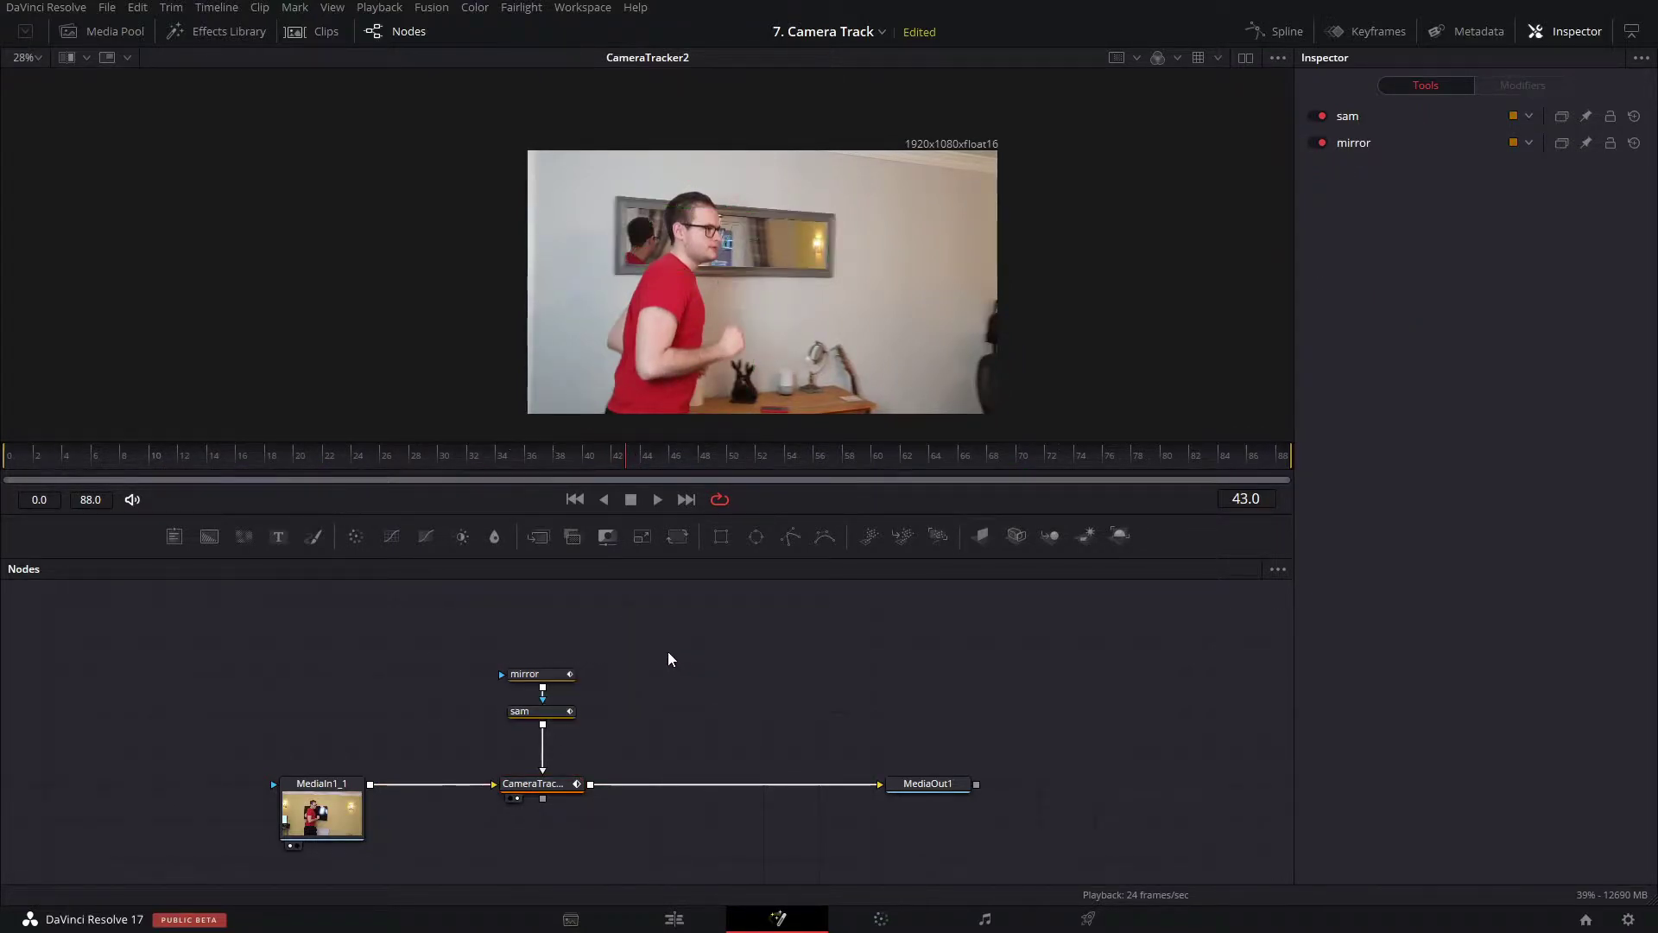
{"action": "left_click", "coordinate": [533, 783]}
{"action": "left_click", "coordinate": [94, 454]}
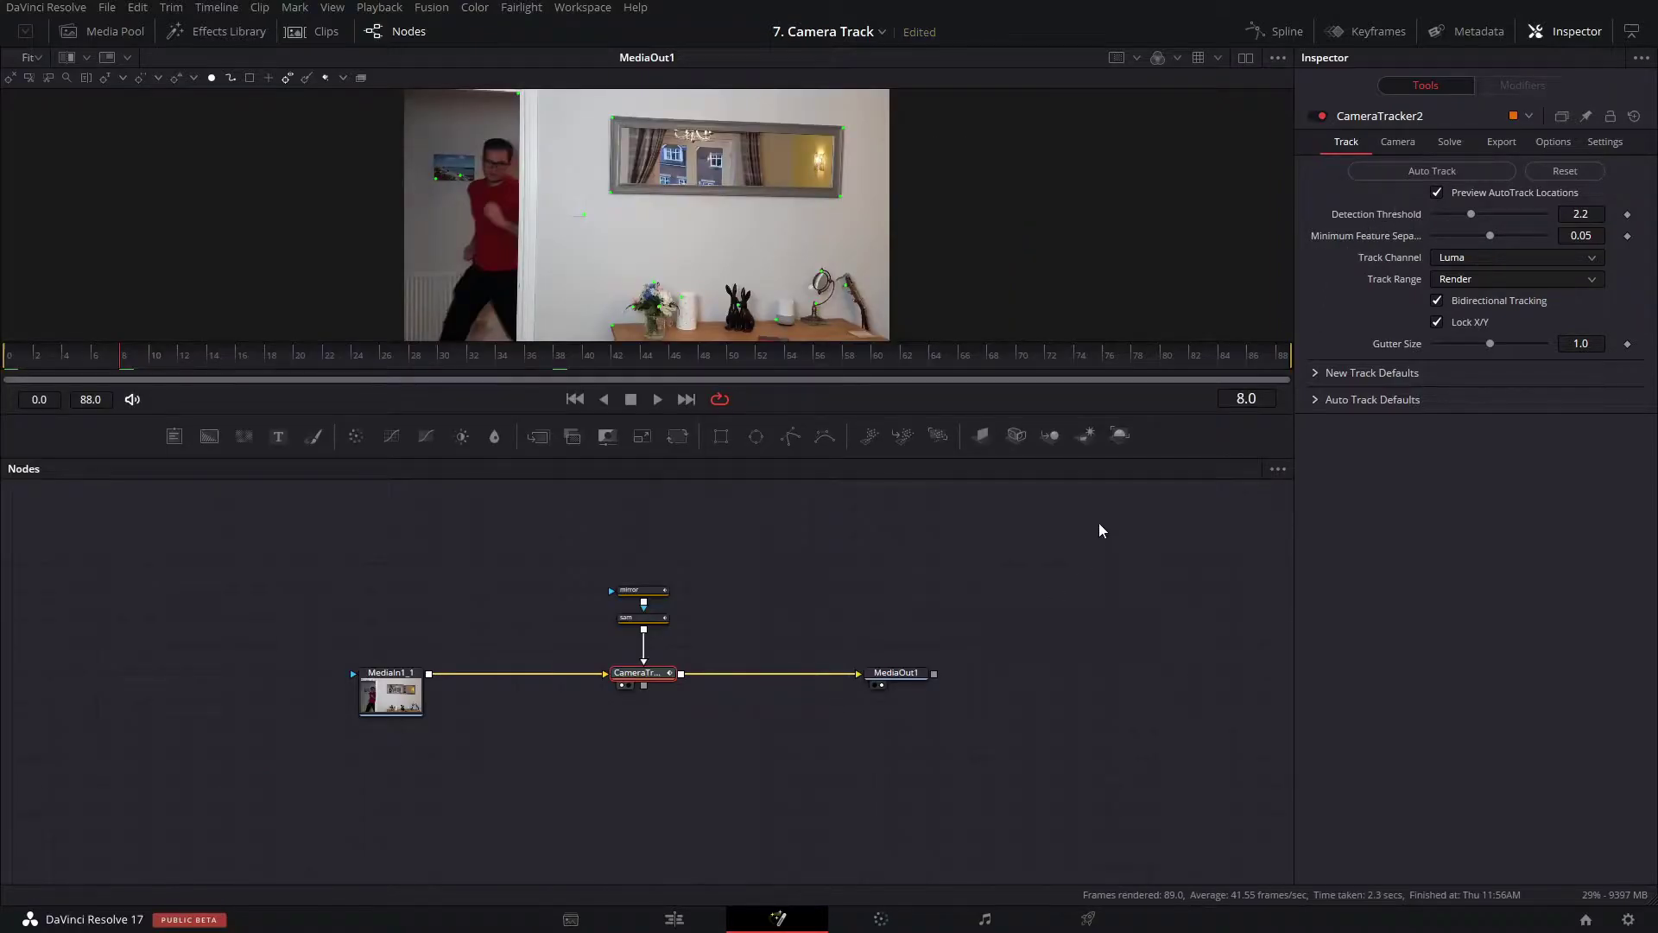
Lower the detection threshold to about 2.008 and the minimum feature separation to about 0.025, checking the preview points on several frames.
{"action": "mouse_move", "coordinate": [1472, 215]}
{"action": "left_mouse_down"}
{"action": "mouse_move", "coordinate": [1453, 214]}
{"action": "mouse_move", "coordinate": [1480, 237]}
{"action": "mouse_move", "coordinate": [1462, 236]}
{"action": "left_mouse_up"}
{"action": "left_click_drag", "start_coordinate": [568, 243], "coordinate": [601, 211]}
{"action": "left_click", "coordinate": [683, 354]}
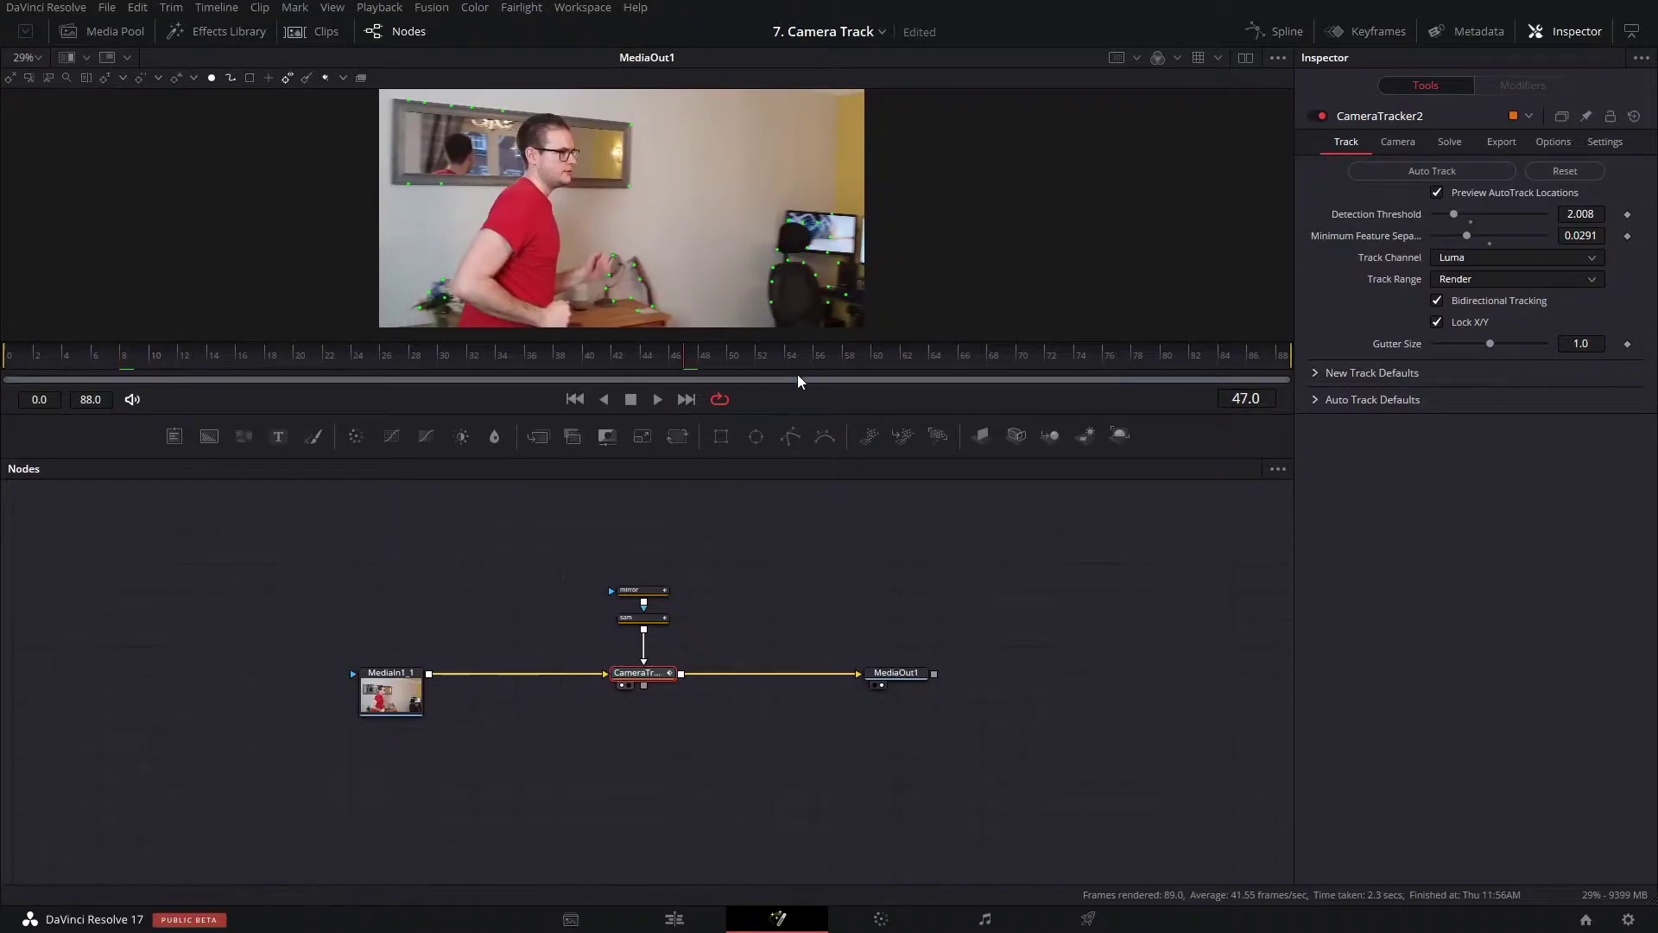
{"action": "left_click", "coordinate": [835, 367]}
{"action": "left_click", "coordinate": [478, 368]}
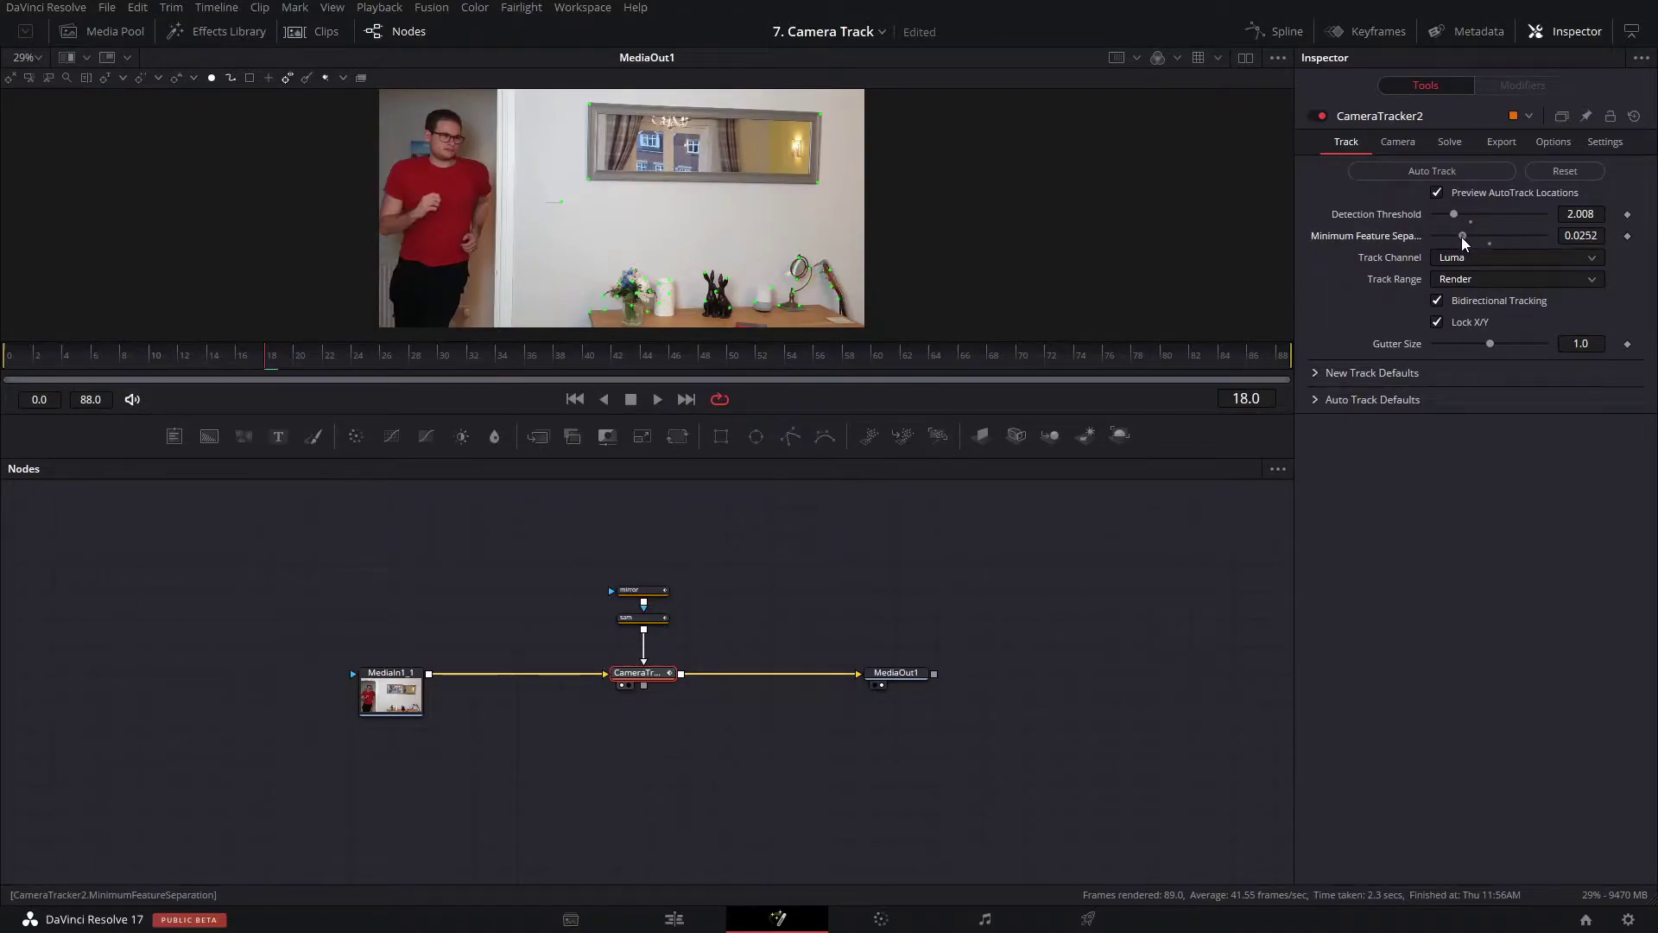
Set the CameraTracker's minimum feature separation to 0.02.
{"action": "left_click", "coordinate": [1568, 236]}
{"action": "type", "text": ".2"}
{"action": "key", "text": "Tab"}
{"action": "left_click", "coordinate": [1577, 234]}
{"action": "left_click", "coordinate": [1579, 229]}
{"action": "type", "text": "0.02"}
{"action": "key", "text": "Tab"}
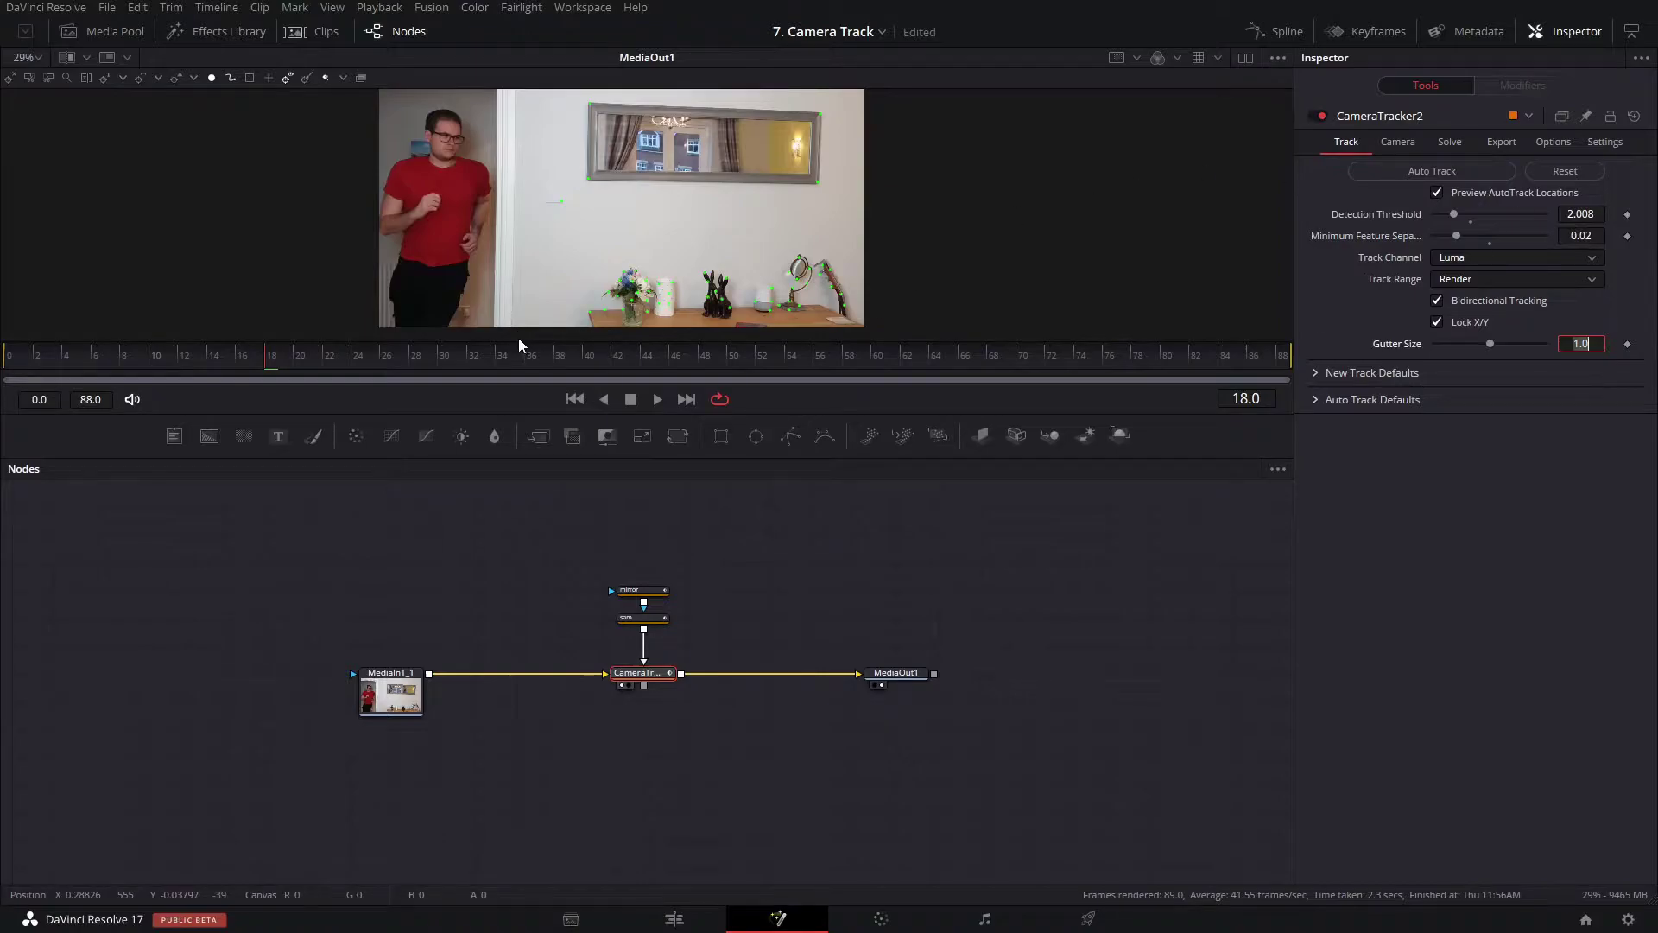
Set the detection threshold to 1.9 and check the preview points on several frames of the clip.
{"action": "left_click_drag", "start_coordinate": [516, 356], "coordinate": [544, 354]}
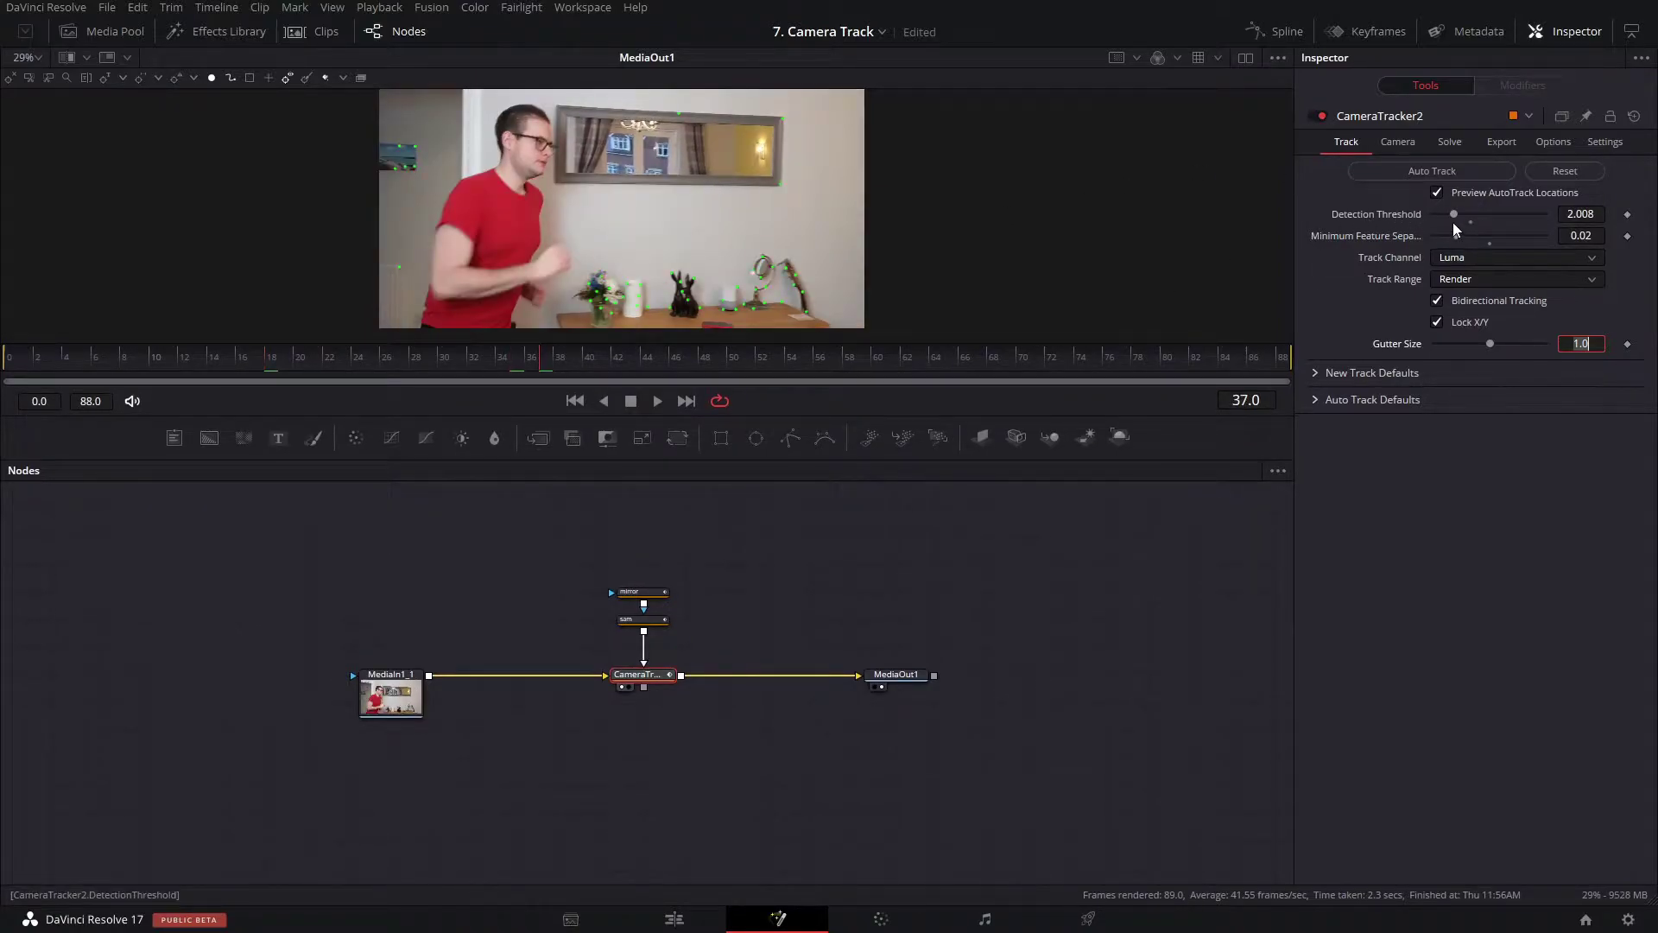
{"action": "left_click", "coordinate": [1564, 214]}
{"action": "type", "text": "1.9"}
{"action": "key", "text": "Tab"}
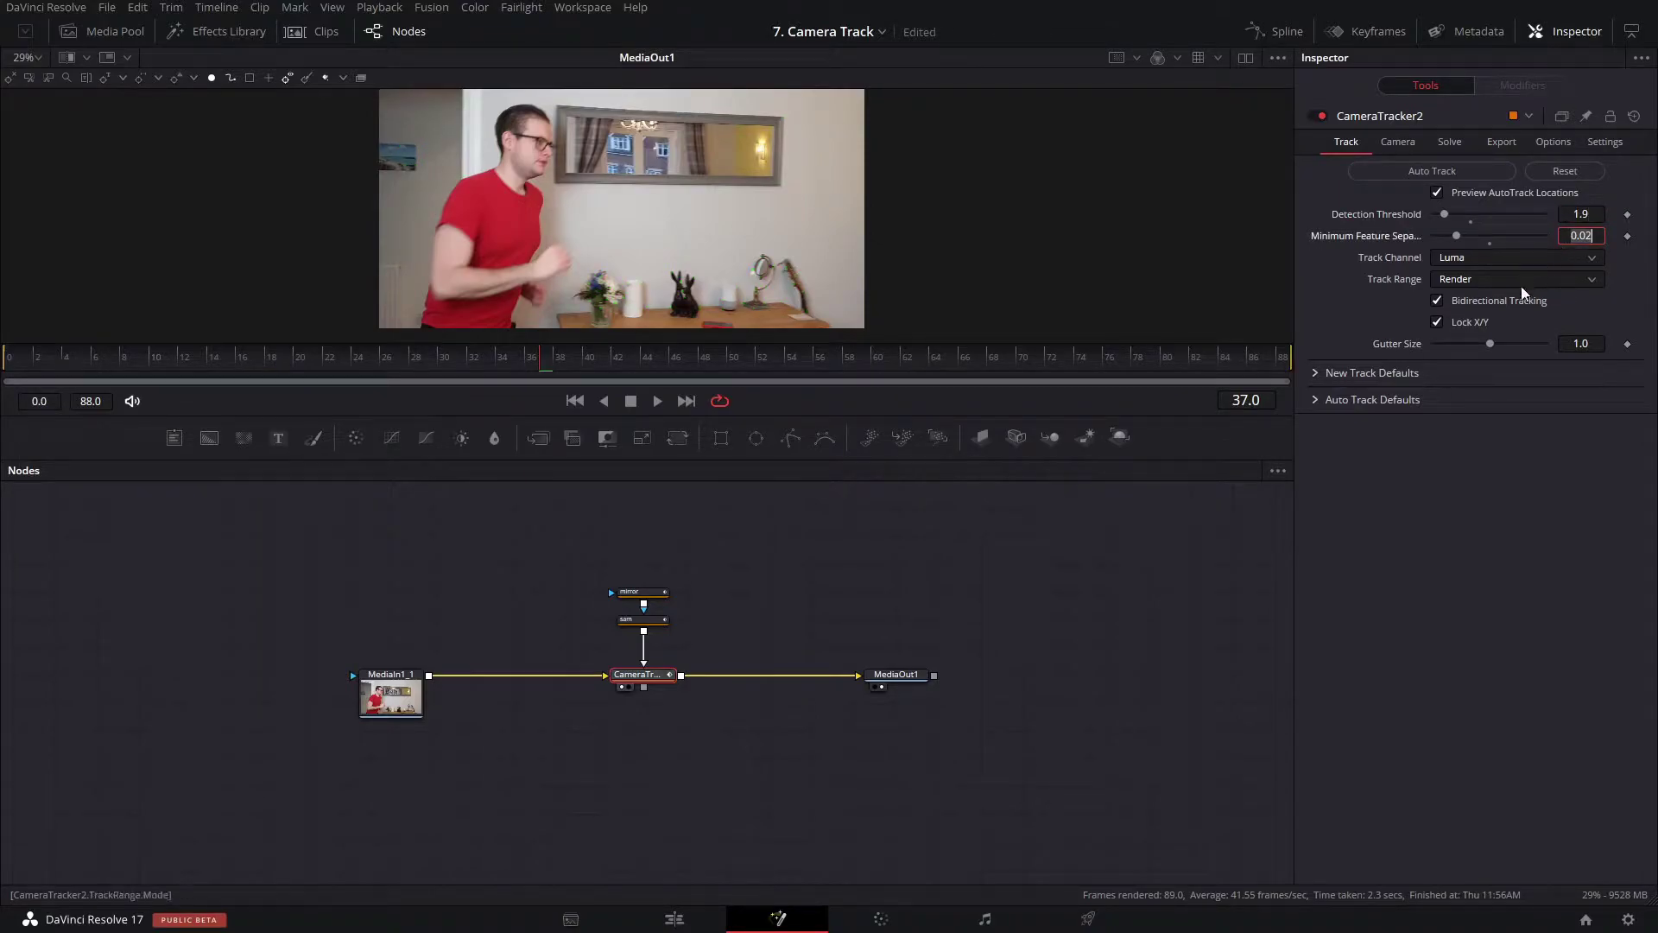
{"action": "mouse_move", "coordinate": [591, 356]}
{"action": "left_mouse_down"}
{"action": "mouse_move", "coordinate": [850, 355]}
{"action": "mouse_move", "coordinate": [572, 371]}
{"action": "left_mouse_up"}
{"action": "left_click_drag", "start_coordinate": [403, 361], "coordinate": [269, 362]}
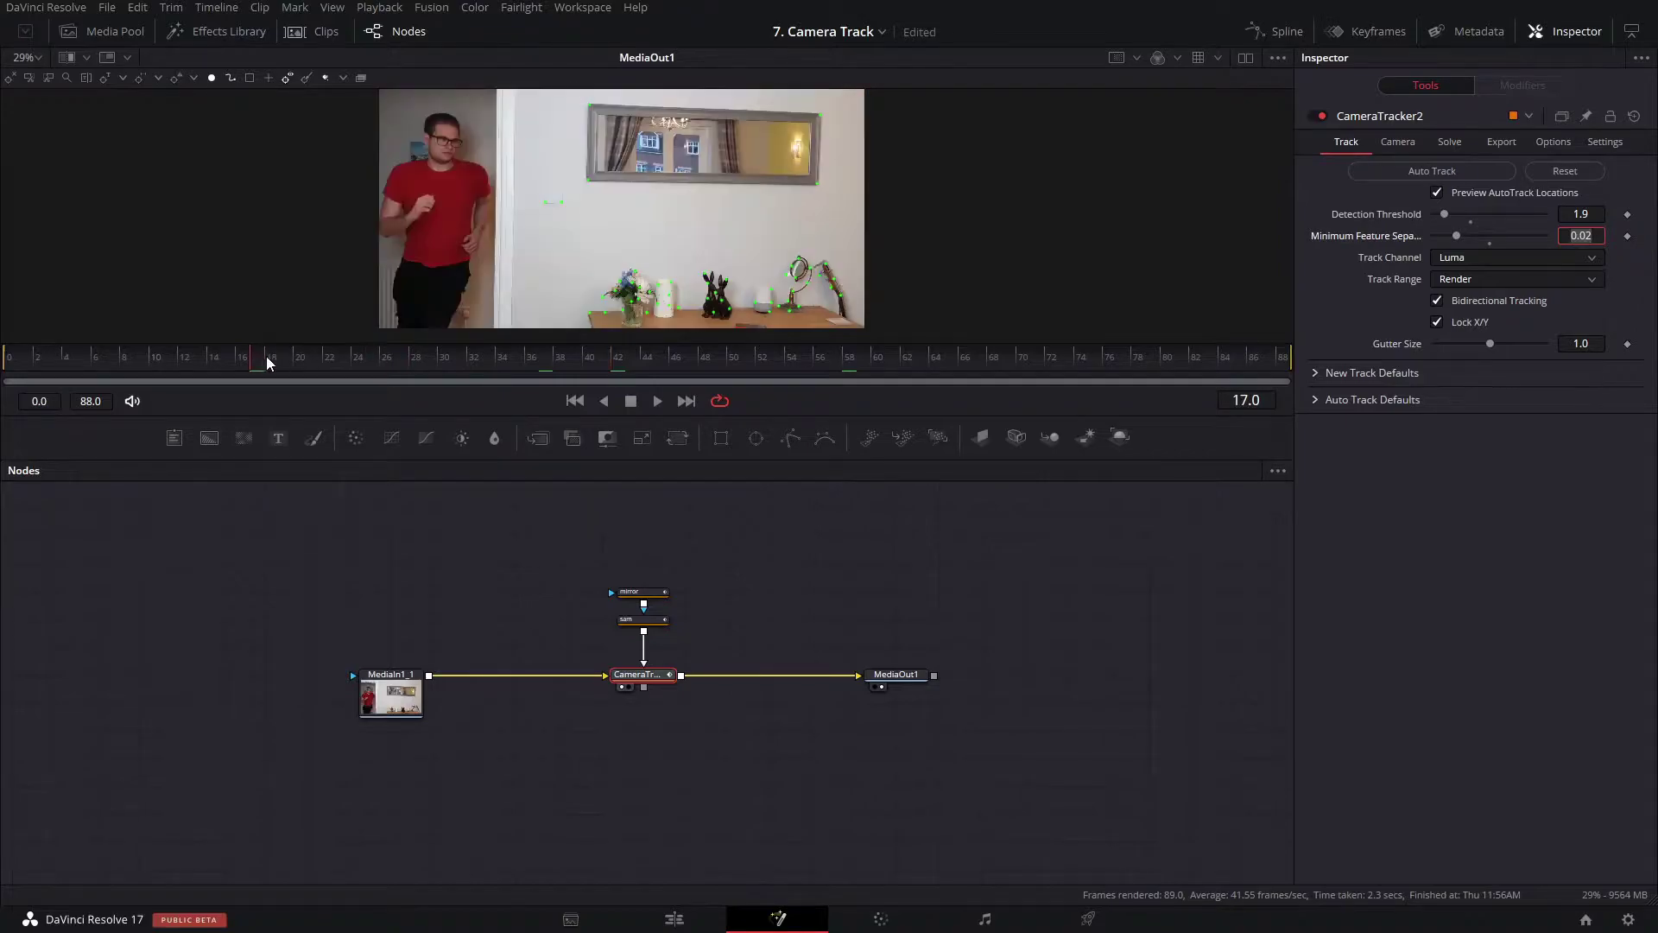
{"action": "left_click_drag", "start_coordinate": [525, 359], "coordinate": [30, 371]}
Run the automatic track on the footage and check the resulting tracks around frame 38.
{"action": "left_click", "coordinate": [1420, 173]}
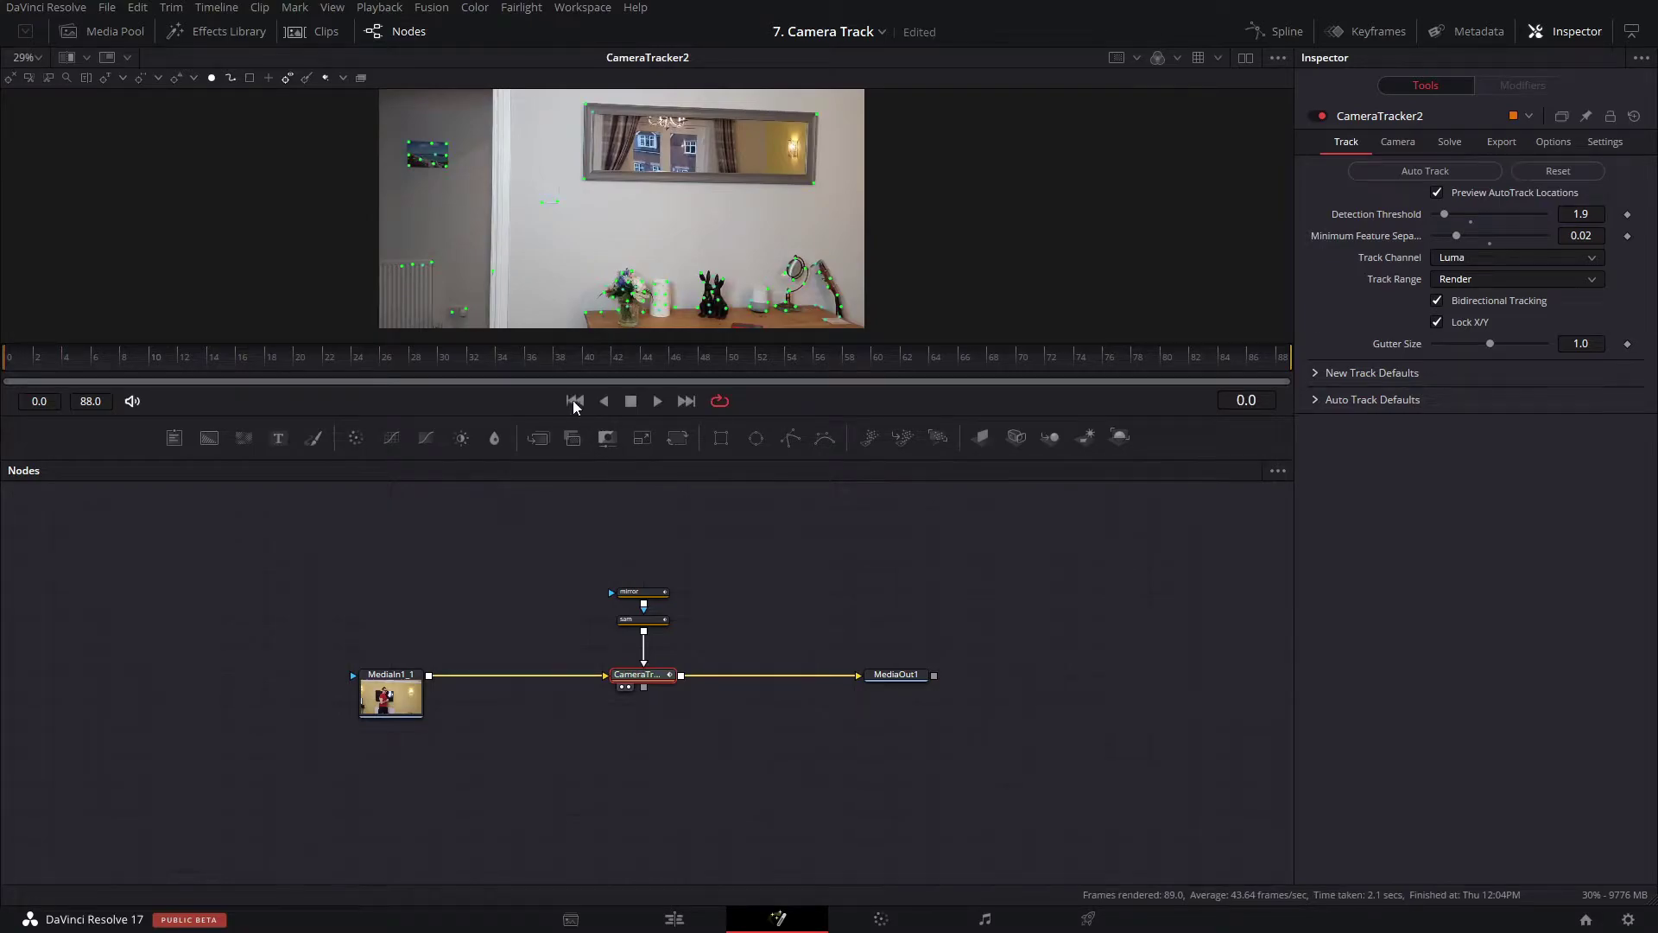
{"action": "left_click", "coordinate": [643, 367]}
{"action": "left_click_drag", "start_coordinate": [644, 370], "coordinate": [560, 363]}
Turn on Darken Image in the CameraTracker's display options so the tracks stand out.
{"action": "left_click", "coordinate": [1552, 141]}
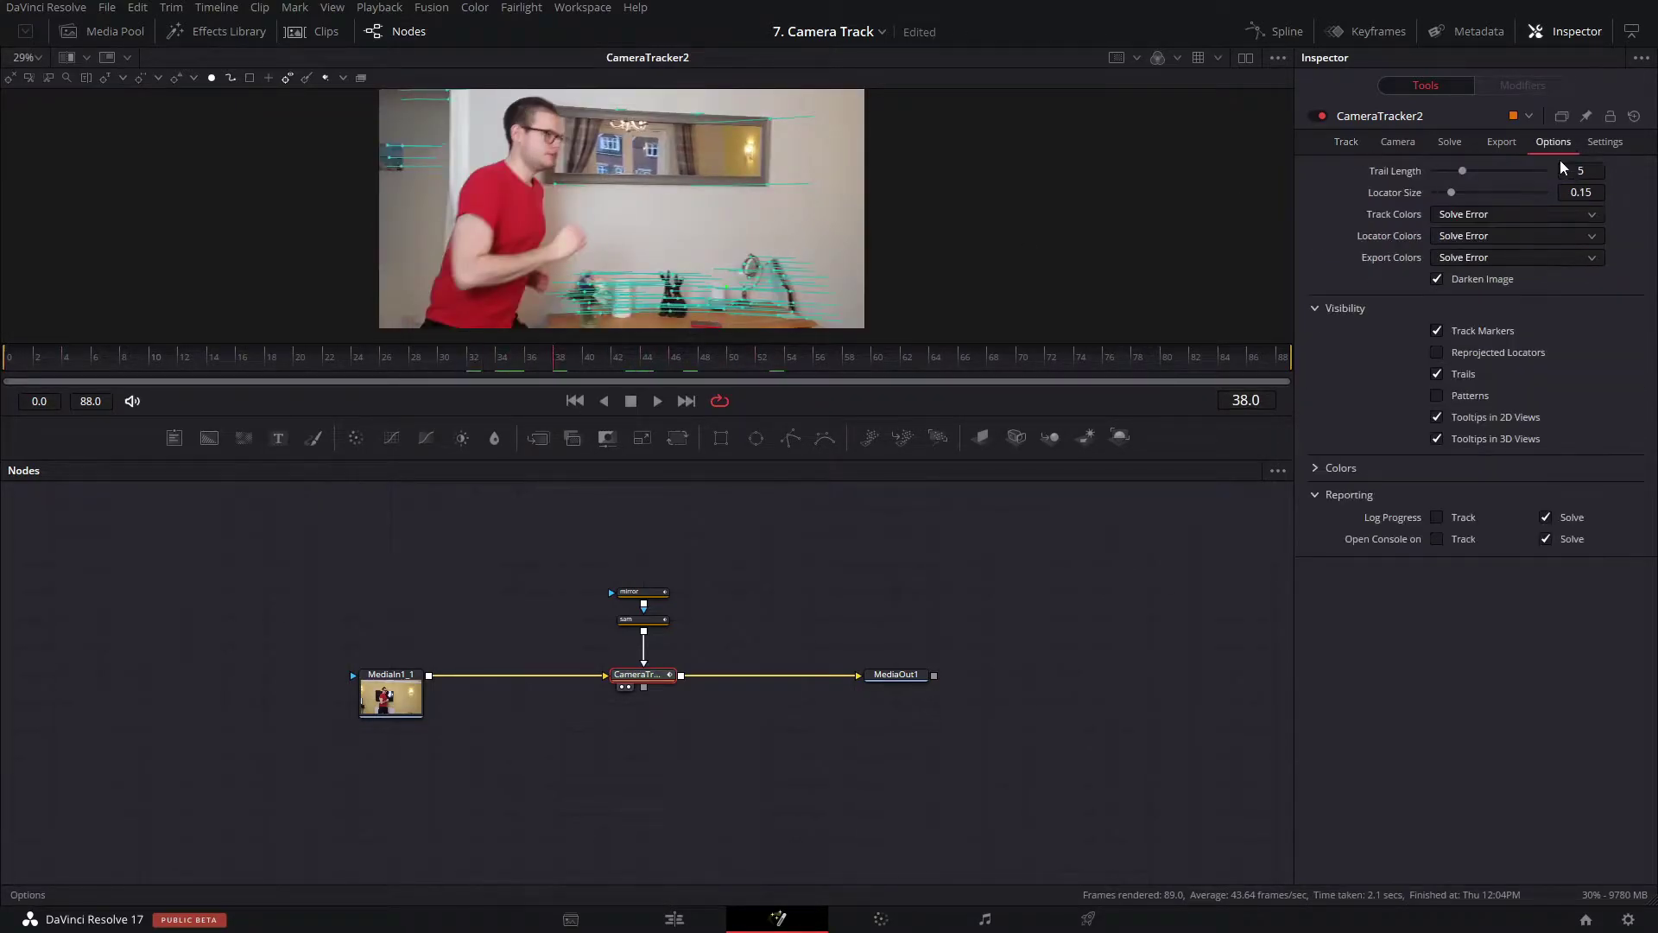
{"action": "left_click", "coordinate": [1473, 276]}
{"action": "mouse_move", "coordinate": [480, 367]}
{"action": "left_mouse_down"}
{"action": "mouse_move", "coordinate": [421, 359]}
{"action": "mouse_move", "coordinate": [473, 354]}
{"action": "left_mouse_up"}
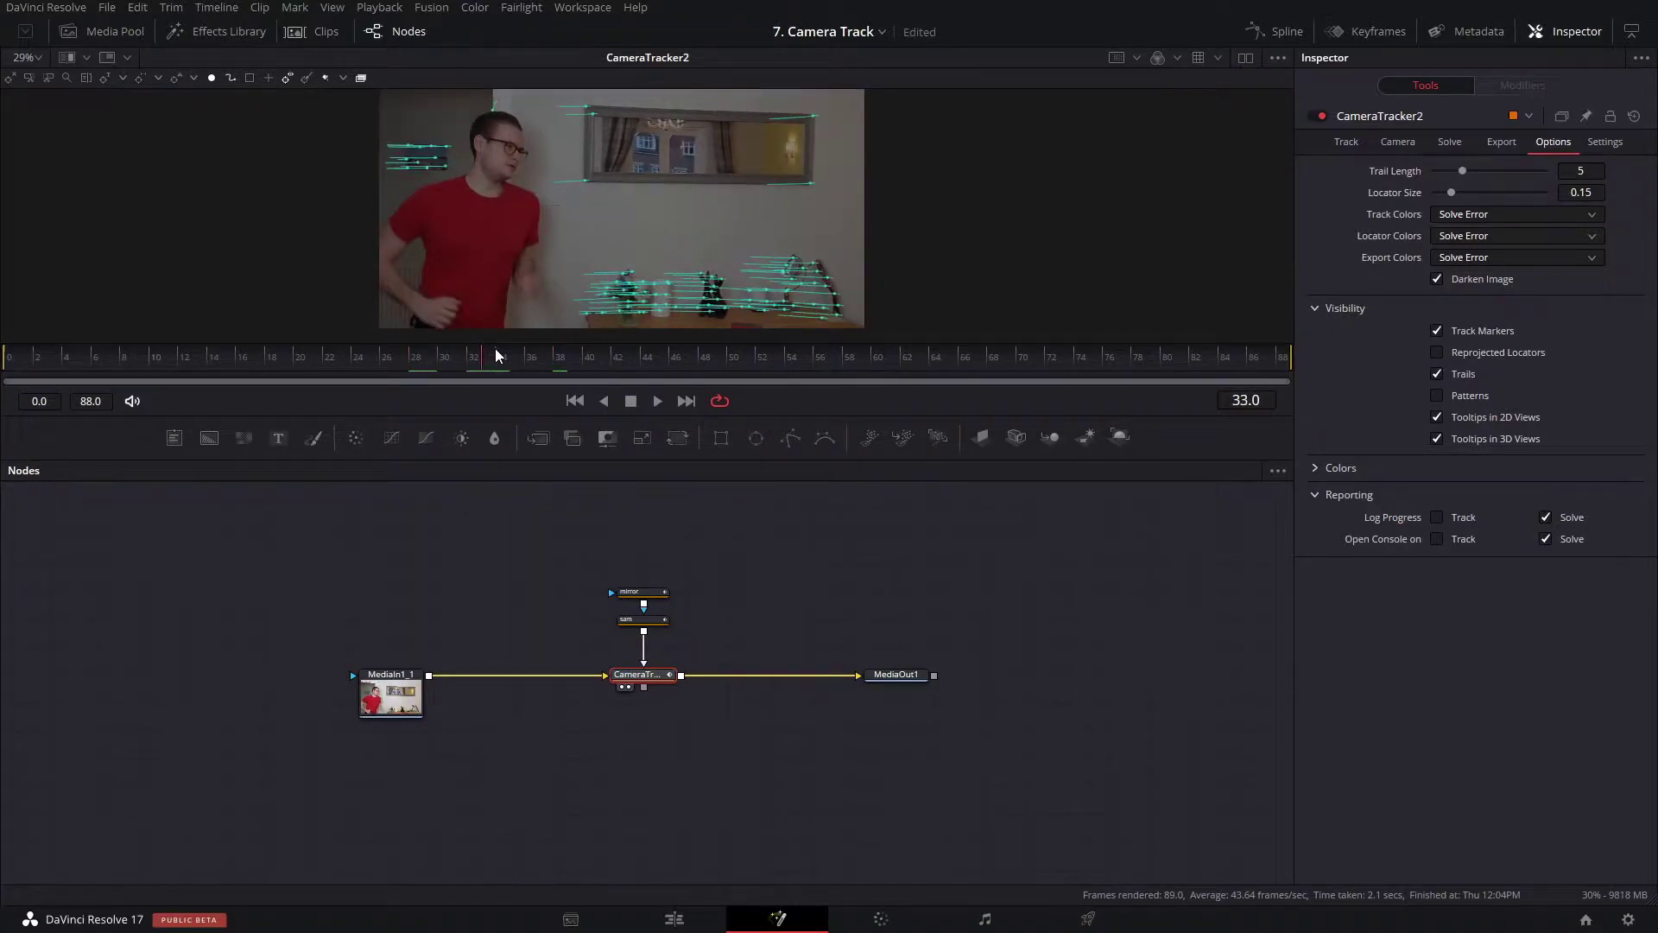
Scrub through the tracked clip to examine the track trails for stray points on the man and the mirror.
{"action": "left_click_drag", "start_coordinate": [361, 354], "coordinate": [770, 354]}
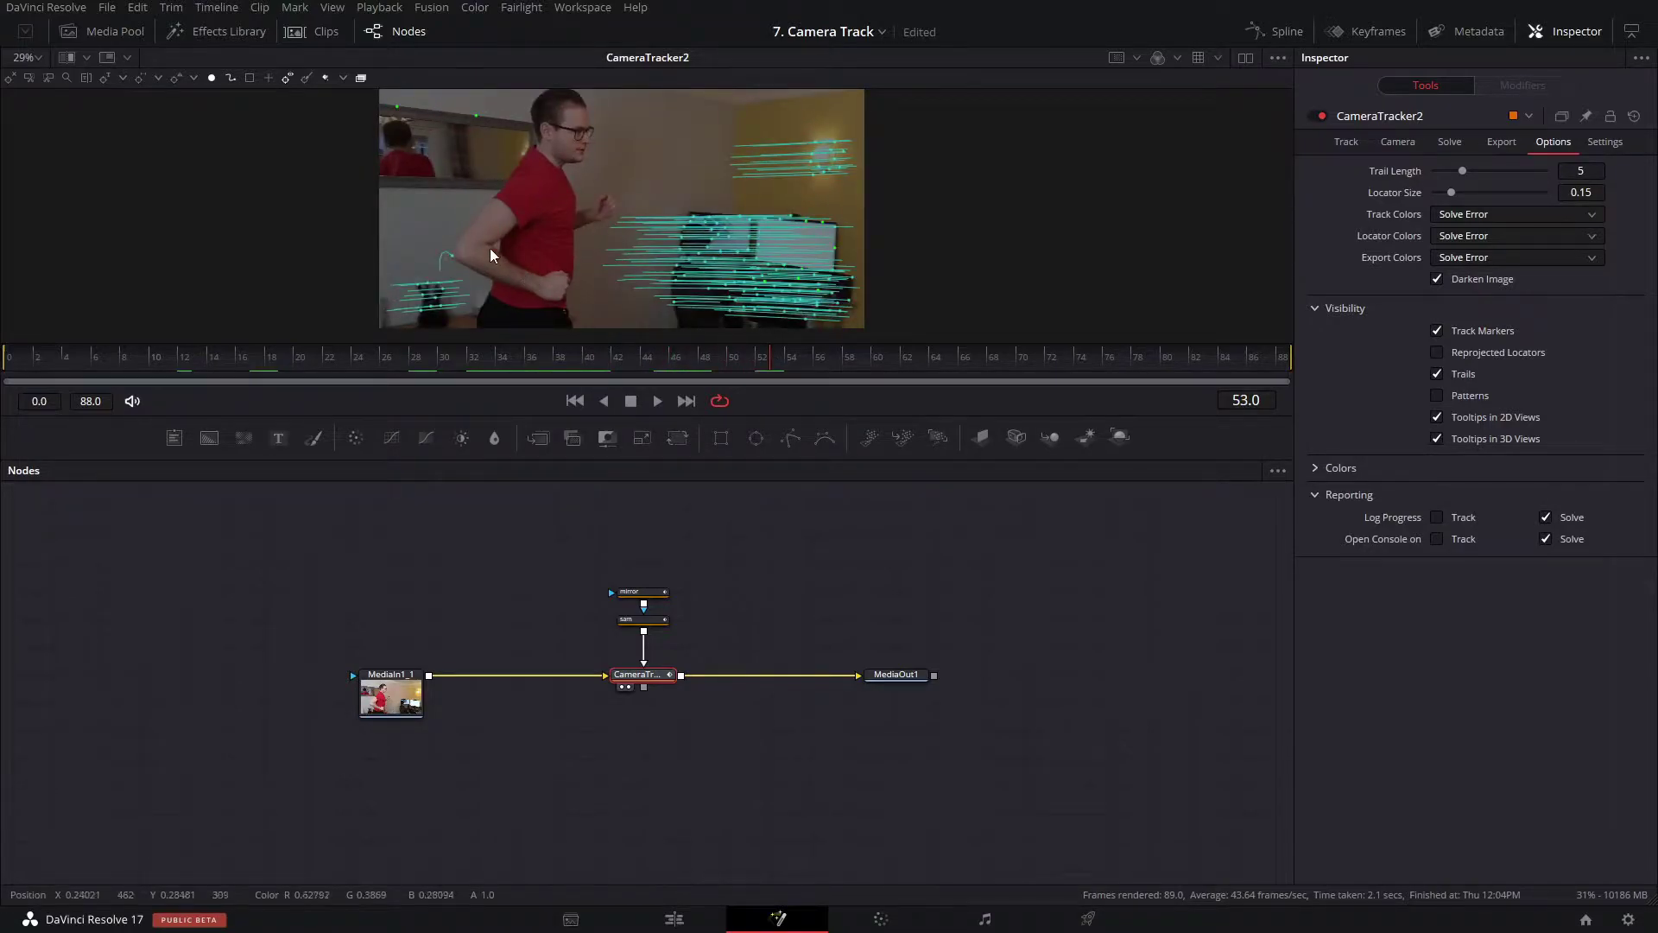
{"action": "mouse_move", "coordinate": [784, 366]}
{"action": "left_mouse_down"}
{"action": "mouse_move", "coordinate": [939, 365]}
{"action": "mouse_move", "coordinate": [901, 370]}
{"action": "left_mouse_up"}
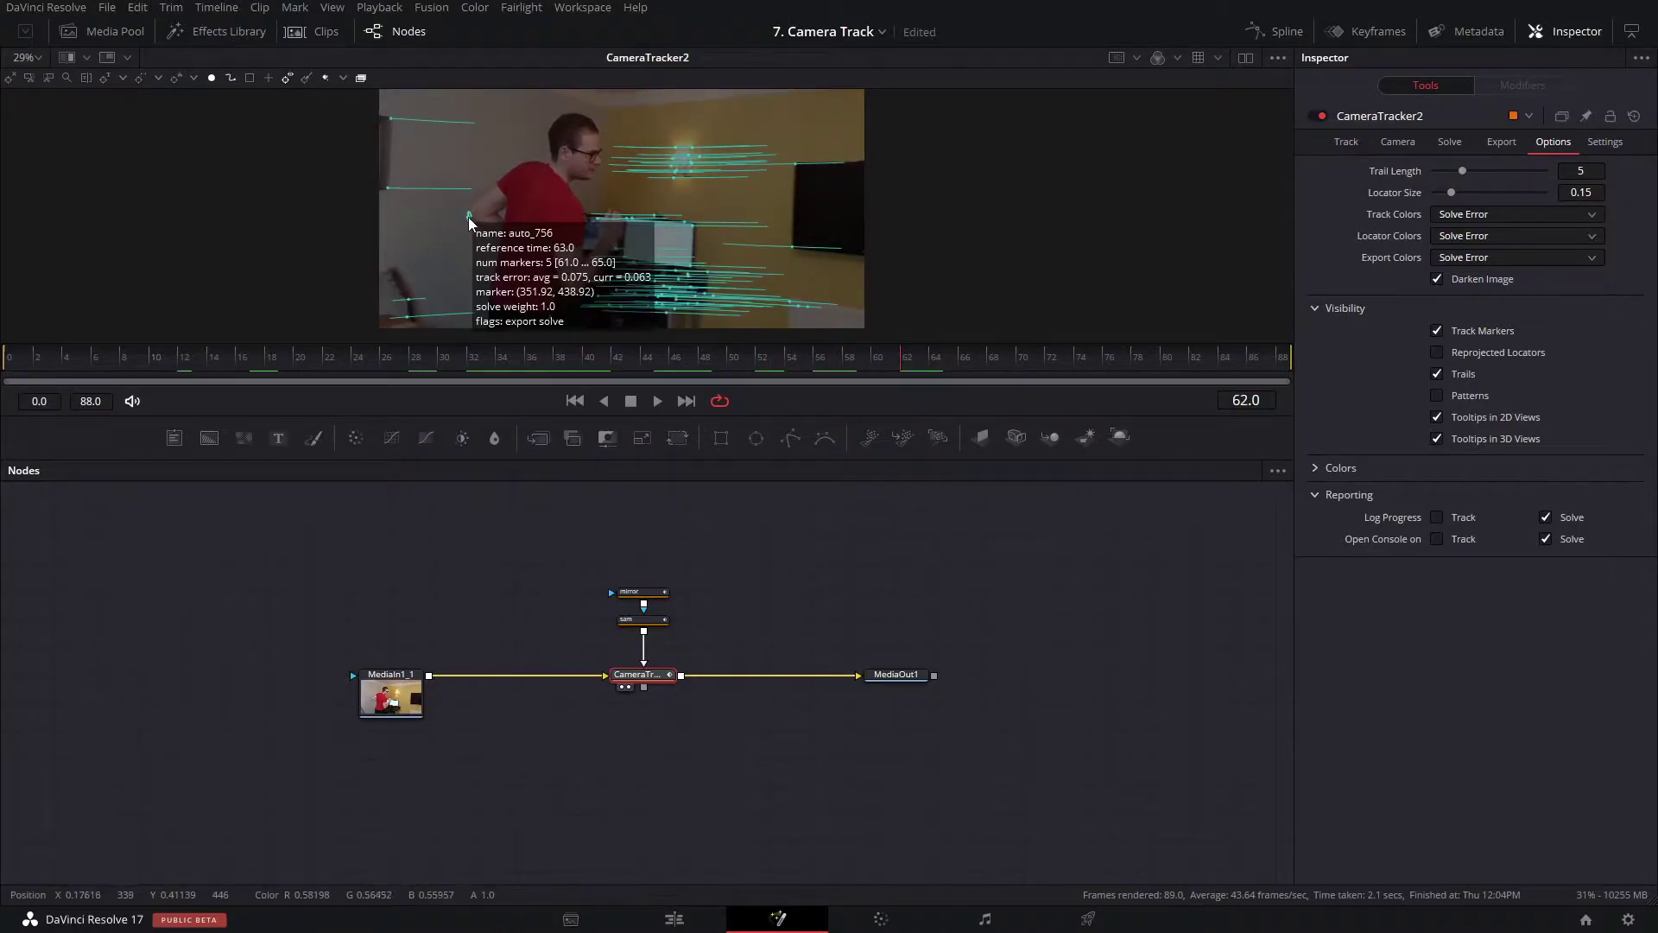
{"action": "left_click", "coordinate": [945, 370]}
{"action": "mouse_move", "coordinate": [1034, 361]}
{"action": "left_mouse_down"}
{"action": "mouse_move", "coordinate": [1215, 369]}
{"action": "mouse_move", "coordinate": [934, 391]}
{"action": "mouse_move", "coordinate": [167, 356]}
{"action": "mouse_move", "coordinate": [59, 382]}
{"action": "mouse_move", "coordinate": [105, 371]}
{"action": "mouse_move", "coordinate": [14, 362]}
{"action": "mouse_move", "coordinate": [81, 359]}
{"action": "mouse_move", "coordinate": [52, 362]}
{"action": "left_mouse_up"}
{"action": "mouse_move", "coordinate": [493, 129]}
{"action": "mouse_move", "coordinate": [230, 361]}
{"action": "left_mouse_down"}
{"action": "mouse_move", "coordinate": [443, 334]}
{"action": "mouse_move", "coordinate": [615, 356]}
{"action": "mouse_move", "coordinate": [359, 363]}
{"action": "mouse_move", "coordinate": [644, 376]}
{"action": "mouse_move", "coordinate": [566, 371]}
{"action": "mouse_move", "coordinate": [614, 348]}
{"action": "mouse_move", "coordinate": [574, 356]}
{"action": "mouse_move", "coordinate": [1211, 380]}
{"action": "mouse_move", "coordinate": [128, 376]}
{"action": "mouse_move", "coordinate": [211, 370]}
{"action": "left_mouse_up"}
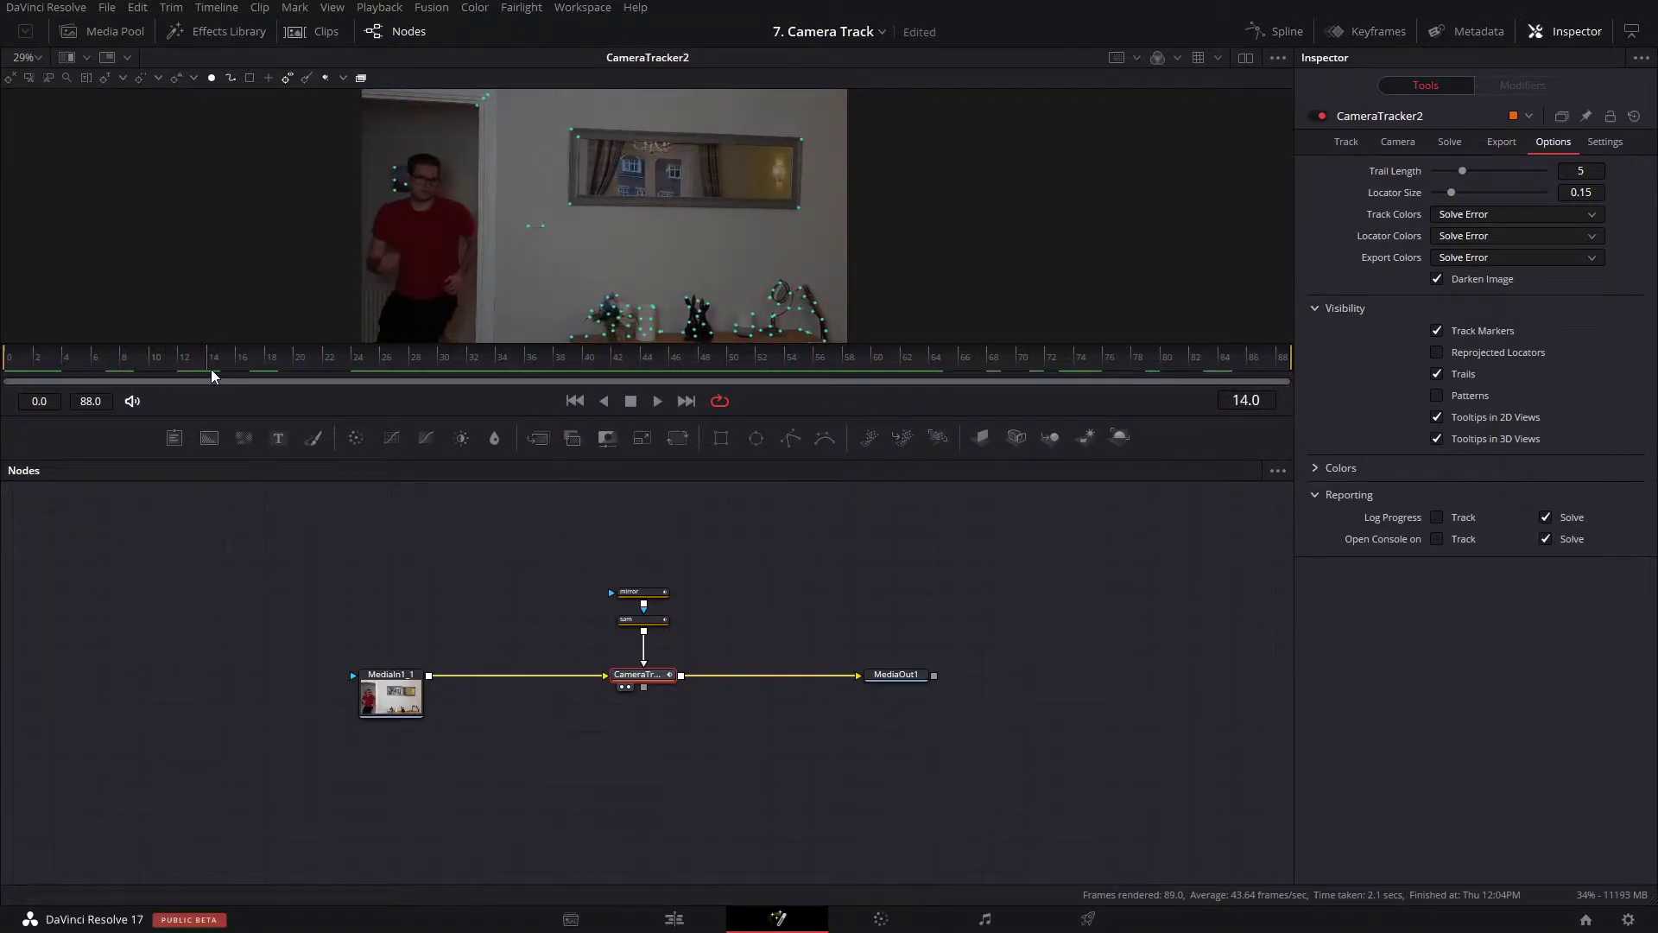
{"action": "mouse_move", "coordinate": [102, 359]}
{"action": "left_mouse_down"}
{"action": "mouse_move", "coordinate": [174, 373]}
{"action": "mouse_move", "coordinate": [81, 352]}
{"action": "left_mouse_up"}
{"action": "left_click_drag", "start_coordinate": [90, 366], "coordinate": [448, 366]}
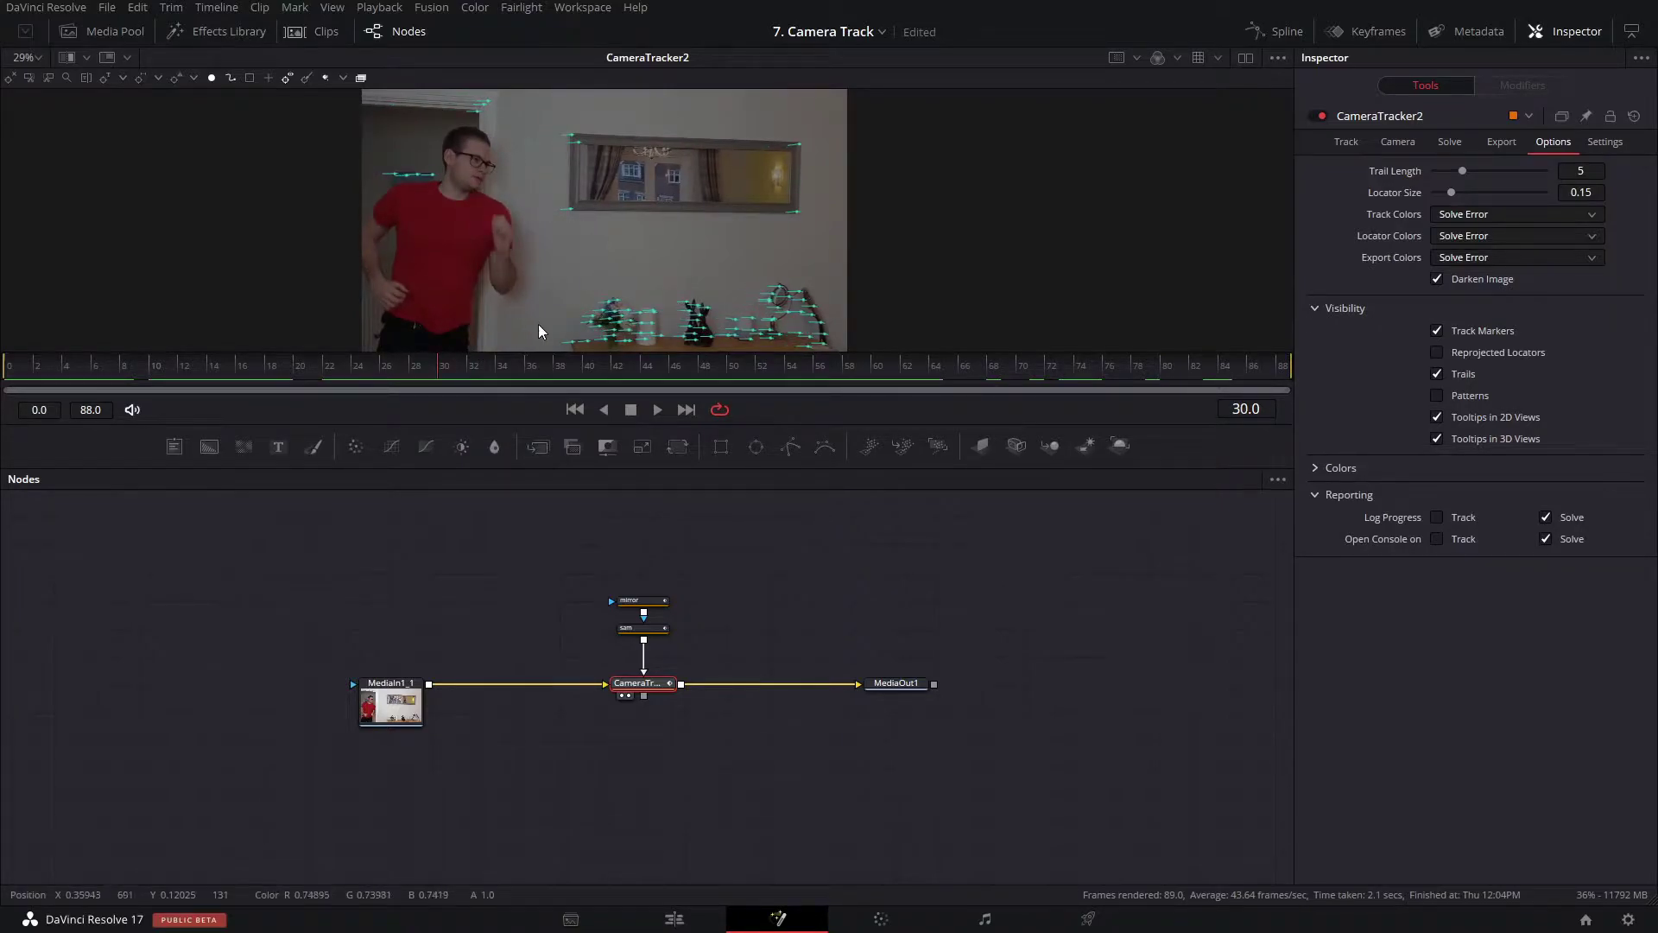
{"action": "left_click_drag", "start_coordinate": [563, 279], "coordinate": [577, 267]}
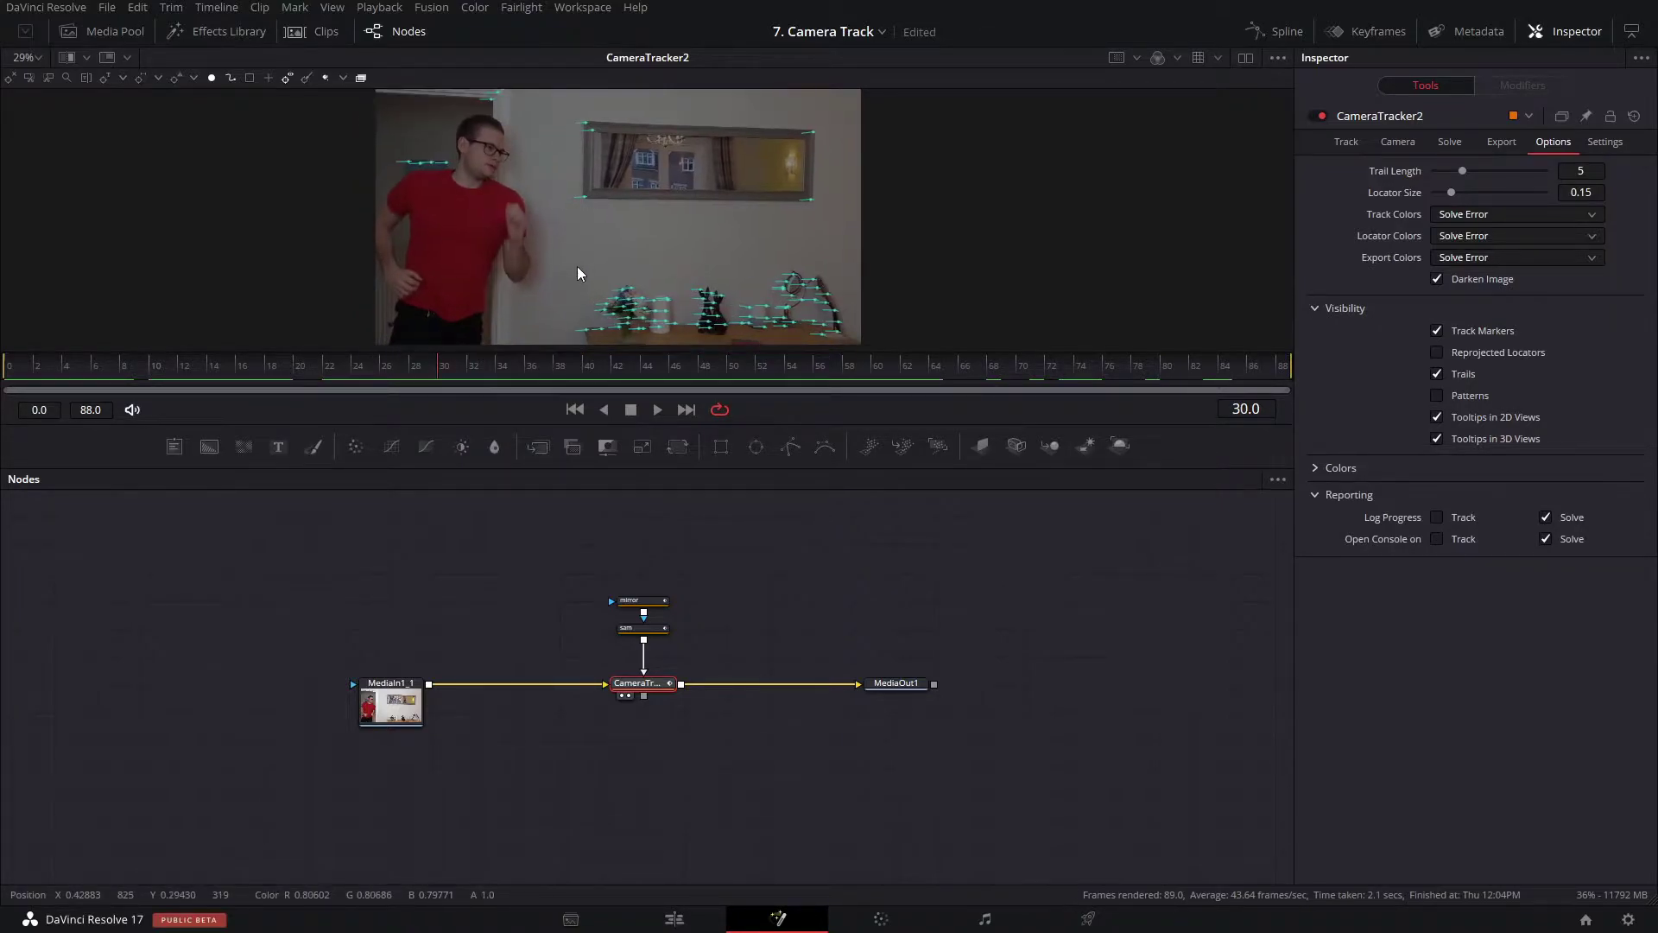
Solve the camera from the tracks and review the color-coded solve errors up to frame 54.
{"action": "left_click", "coordinate": [1463, 142]}
{"action": "left_click", "coordinate": [1466, 173]}
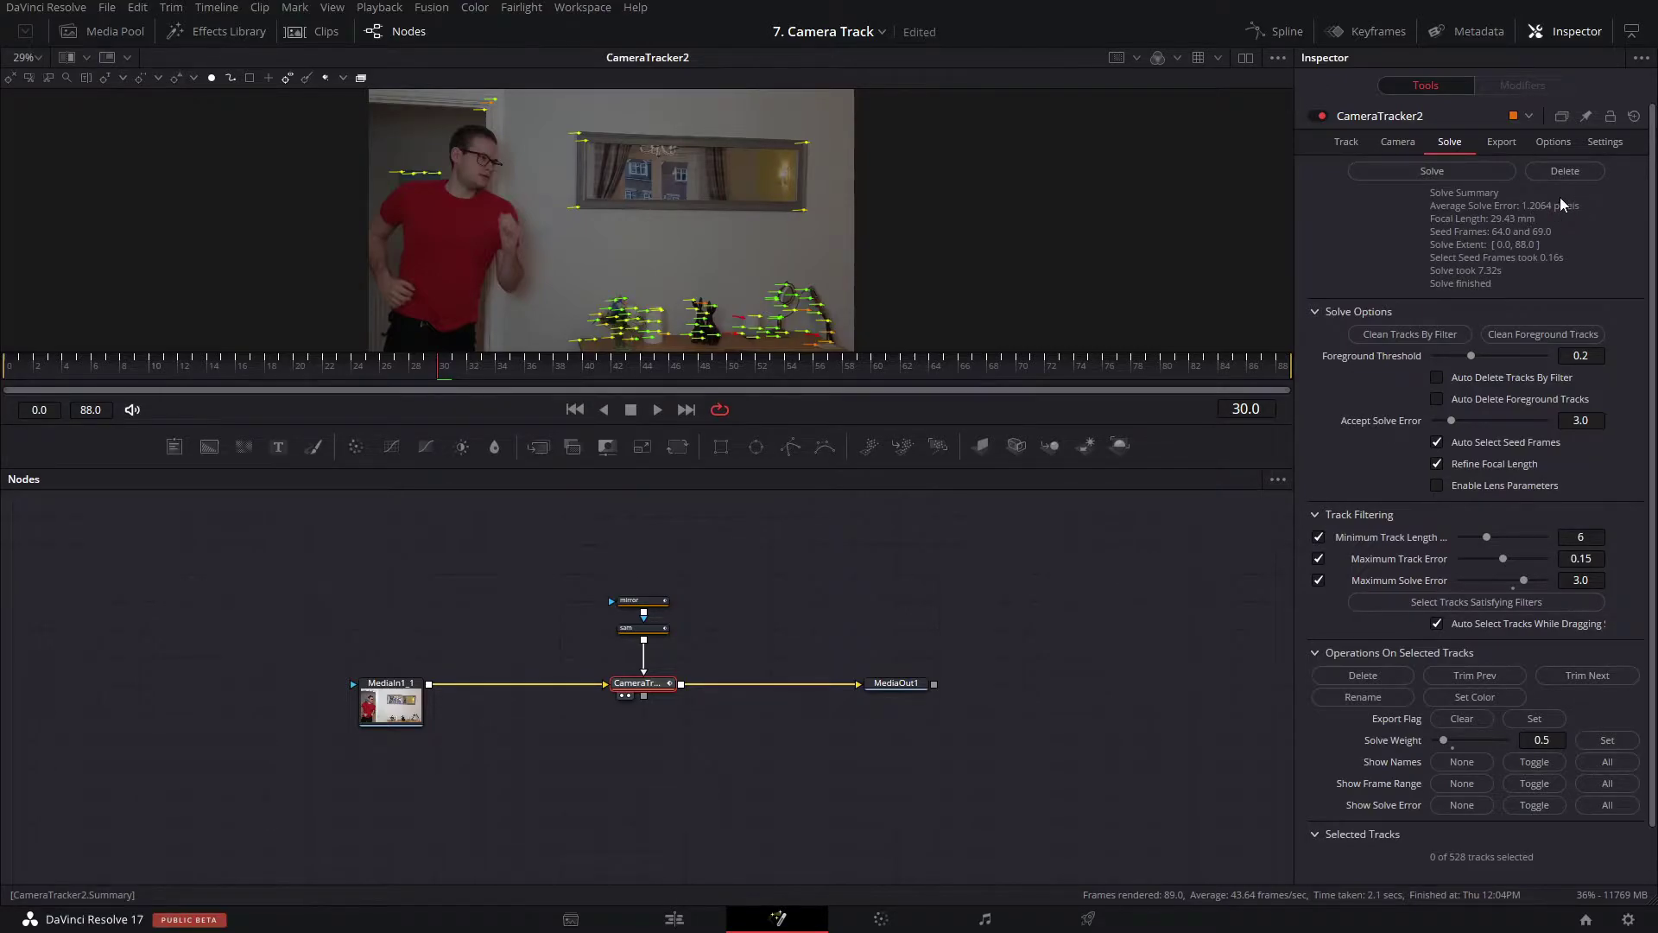
{"action": "left_click_drag", "start_coordinate": [620, 377], "coordinate": [787, 370]}
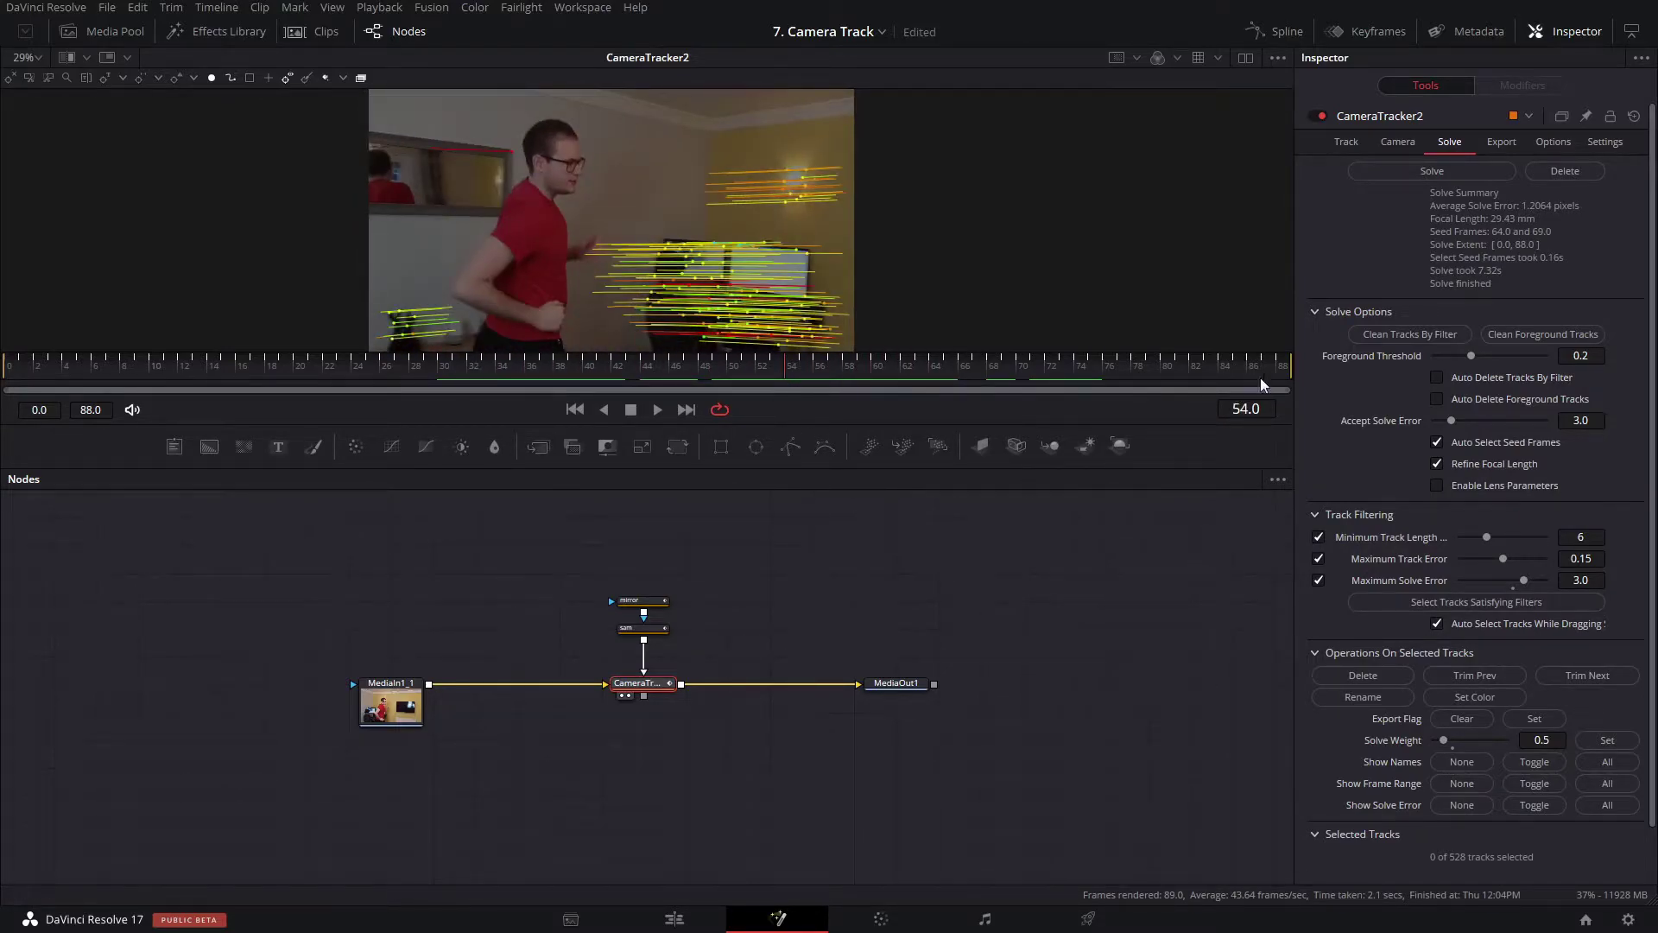
Export the solved camera, point cloud and ground plane, and move the exported nodes beneath the CameraTracker node.
{"action": "left_click", "coordinate": [1492, 145]}
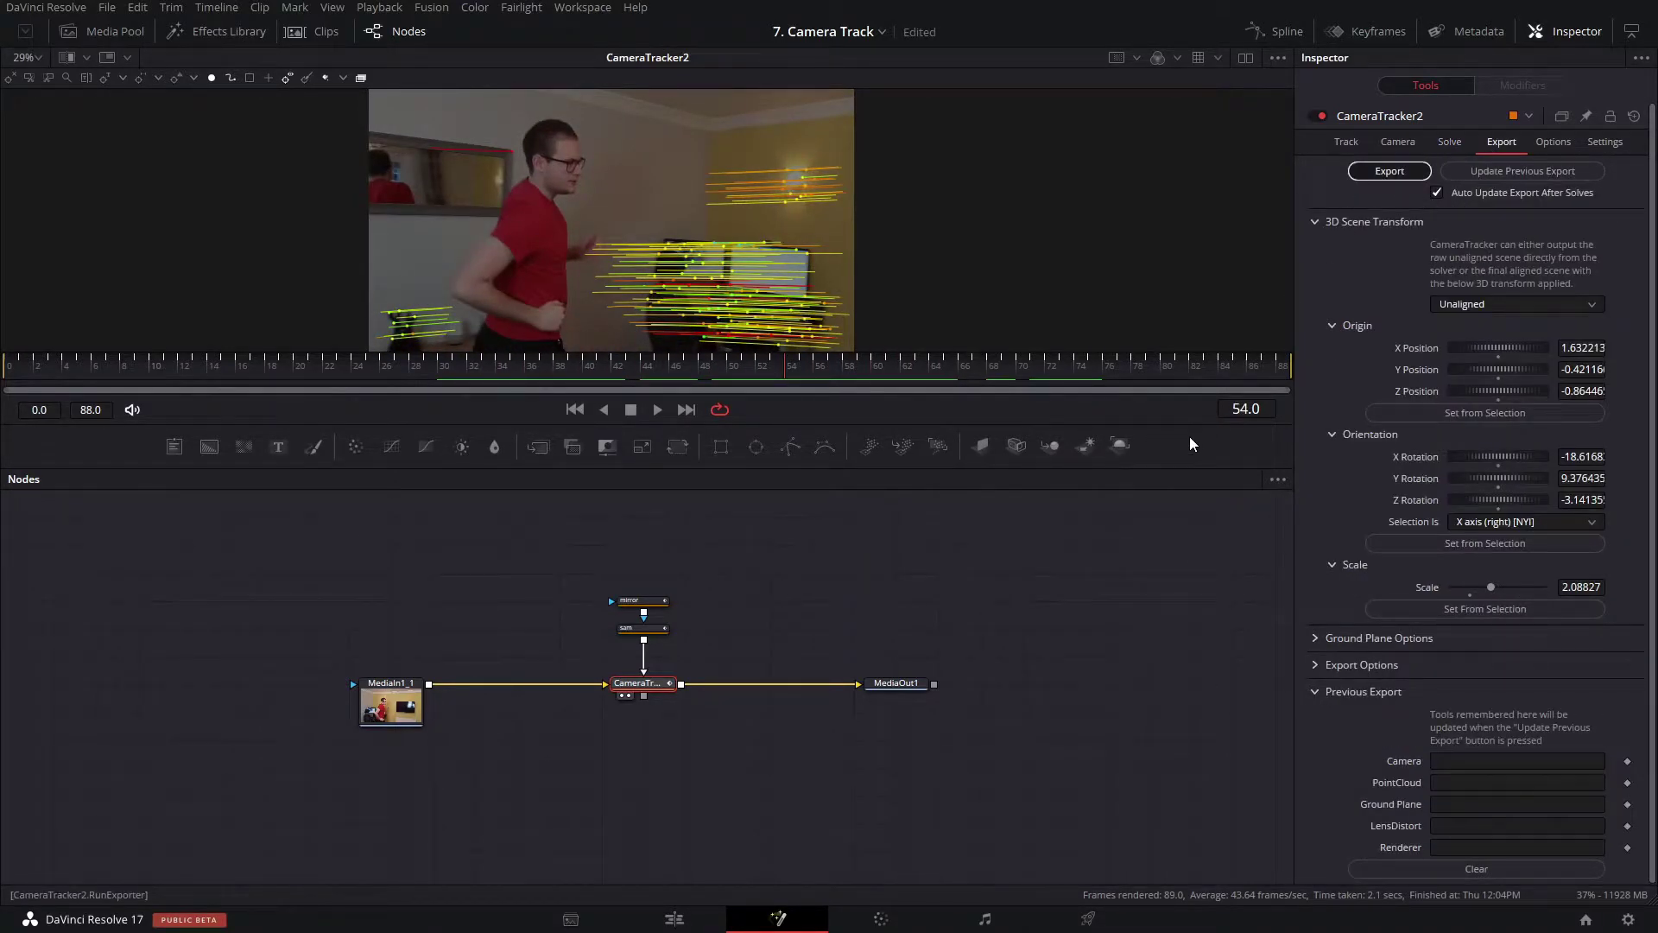
{"action": "left_click_drag", "start_coordinate": [292, 696], "coordinate": [755, 651]}
{"action": "scroll", "coordinate": [322, 619], "scroll_direction": "down", "scroll_amount": 3}
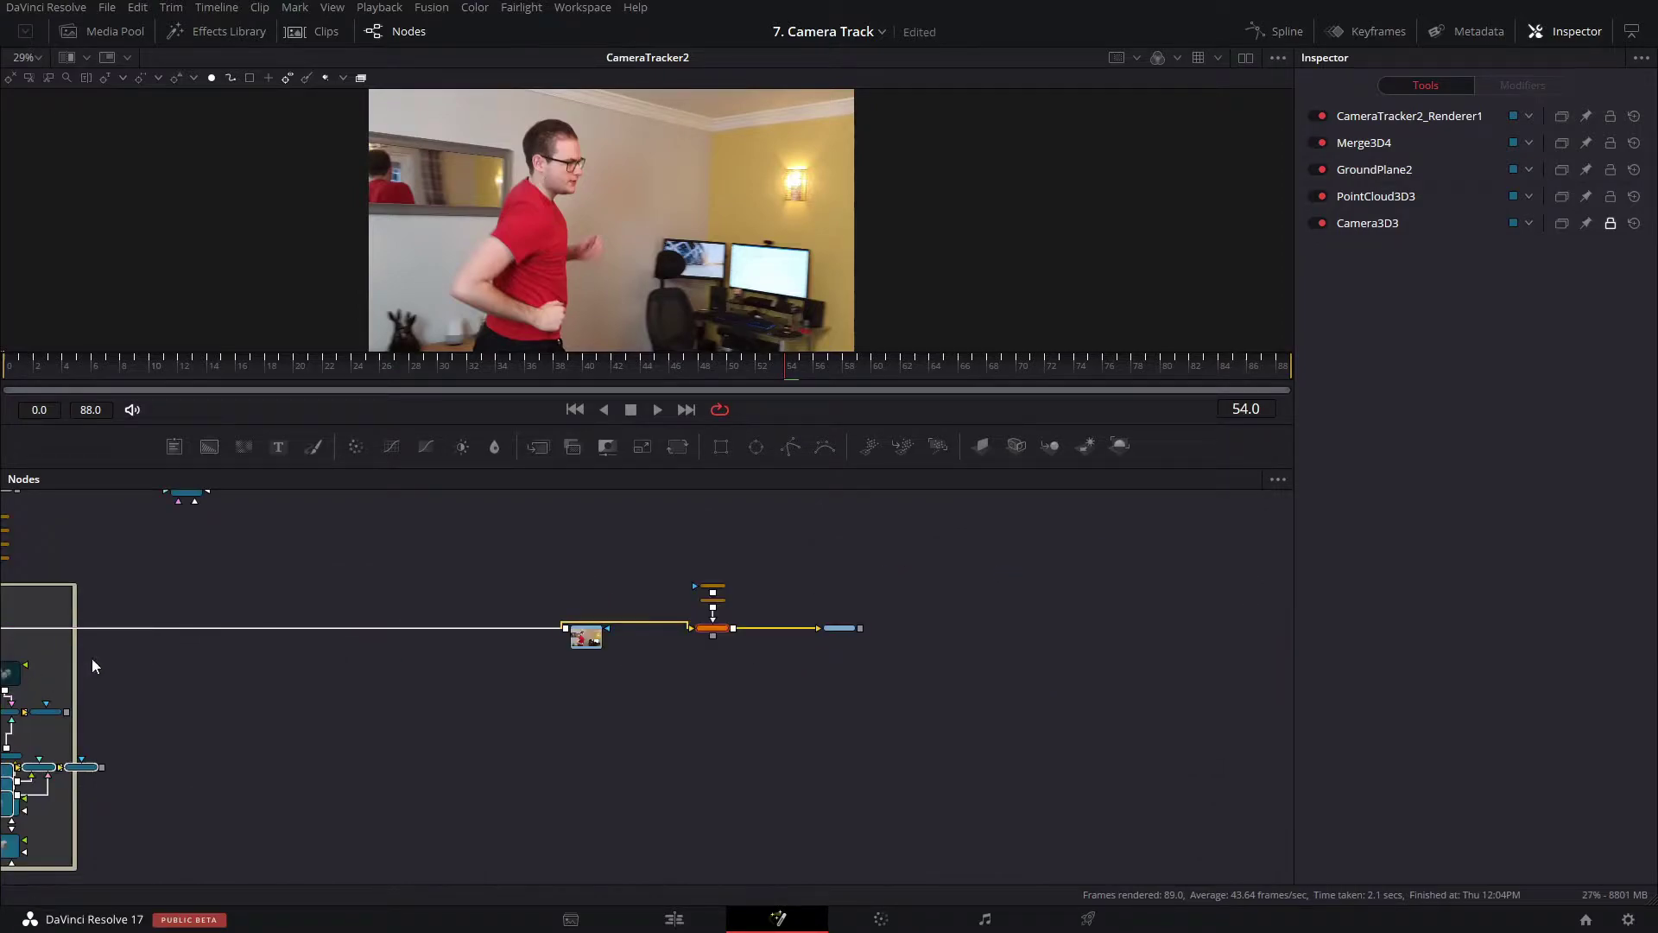
{"action": "left_click_drag", "start_coordinate": [91, 658], "coordinate": [491, 620]}
{"action": "left_click_drag", "start_coordinate": [402, 766], "coordinate": [955, 733]}
{"action": "scroll", "coordinate": [1166, 663], "scroll_direction": "up", "scroll_amount": 5}
{"action": "left_click", "coordinate": [955, 730]}
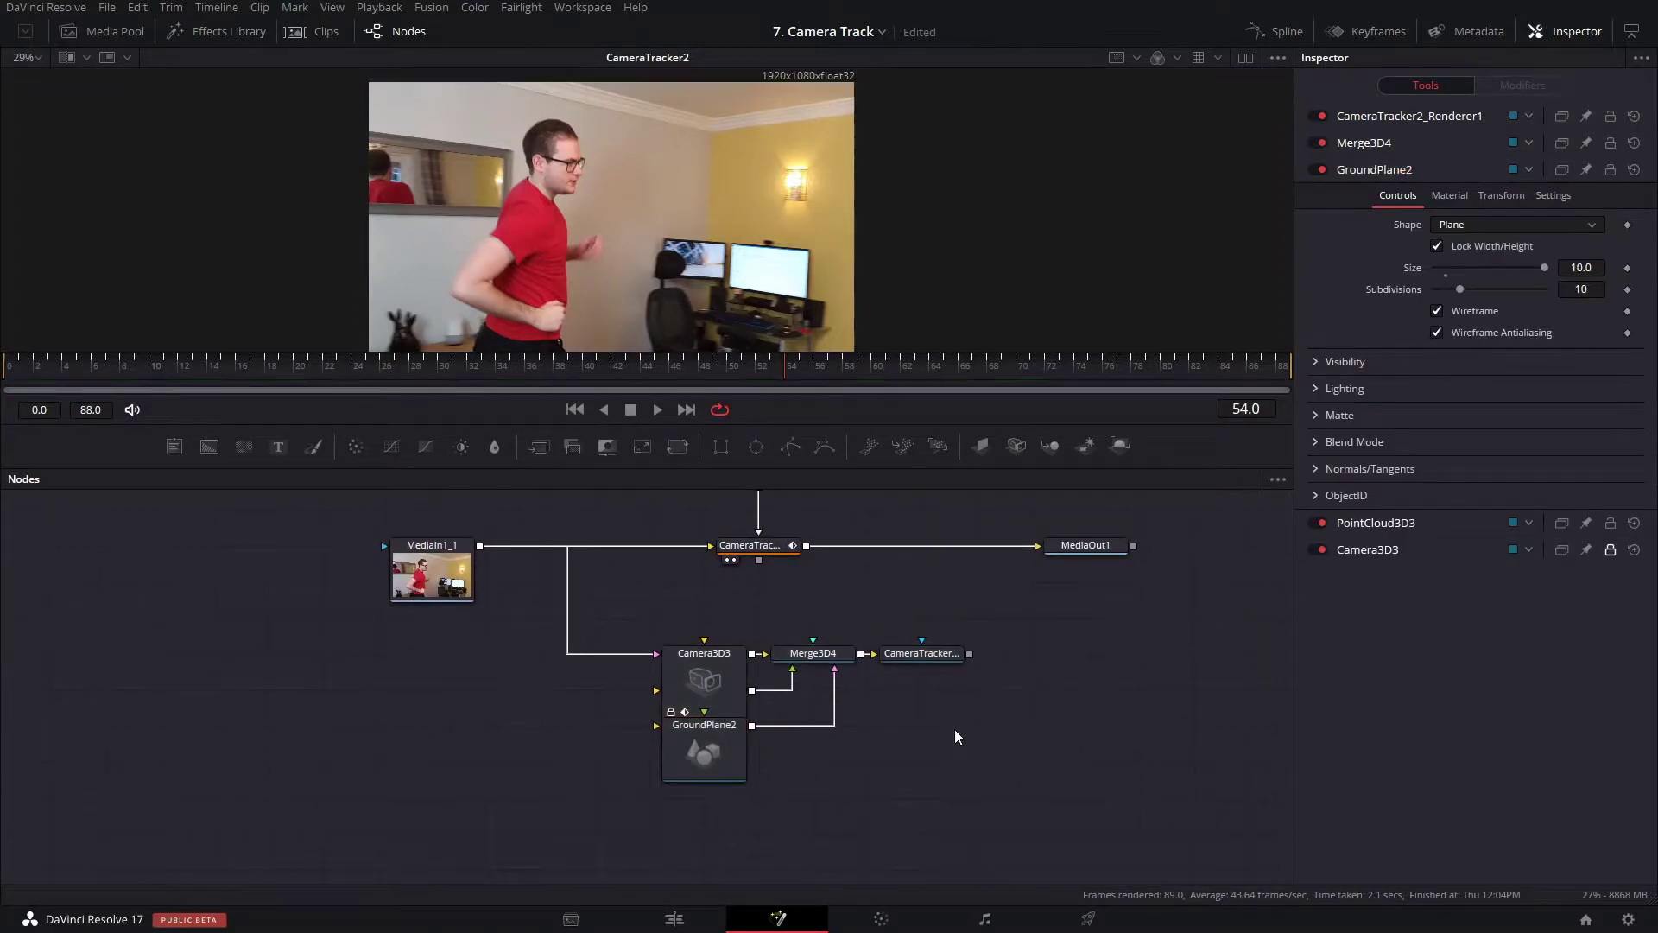
View the Merge3D4 node and examine the 3D point cloud, ground plane and camera movement from several angles.
{"action": "left_click", "coordinate": [821, 652]}
{"action": "key", "text": "2"}
{"action": "left_click_drag", "start_coordinate": [744, 250], "coordinate": [583, 230]}
{"action": "scroll", "coordinate": [576, 206], "scroll_direction": "down", "scroll_amount": 4}
{"action": "scroll", "coordinate": [557, 280], "scroll_direction": "up", "scroll_amount": 4}
{"action": "scroll", "coordinate": [633, 249], "scroll_direction": "down", "scroll_amount": 5}
{"action": "scroll", "coordinate": [680, 167], "scroll_direction": "up", "scroll_amount": 3}
{"action": "left_click_drag", "start_coordinate": [681, 167], "coordinate": [738, 228]}
{"action": "scroll", "coordinate": [734, 229], "scroll_direction": "up", "scroll_amount": 1}
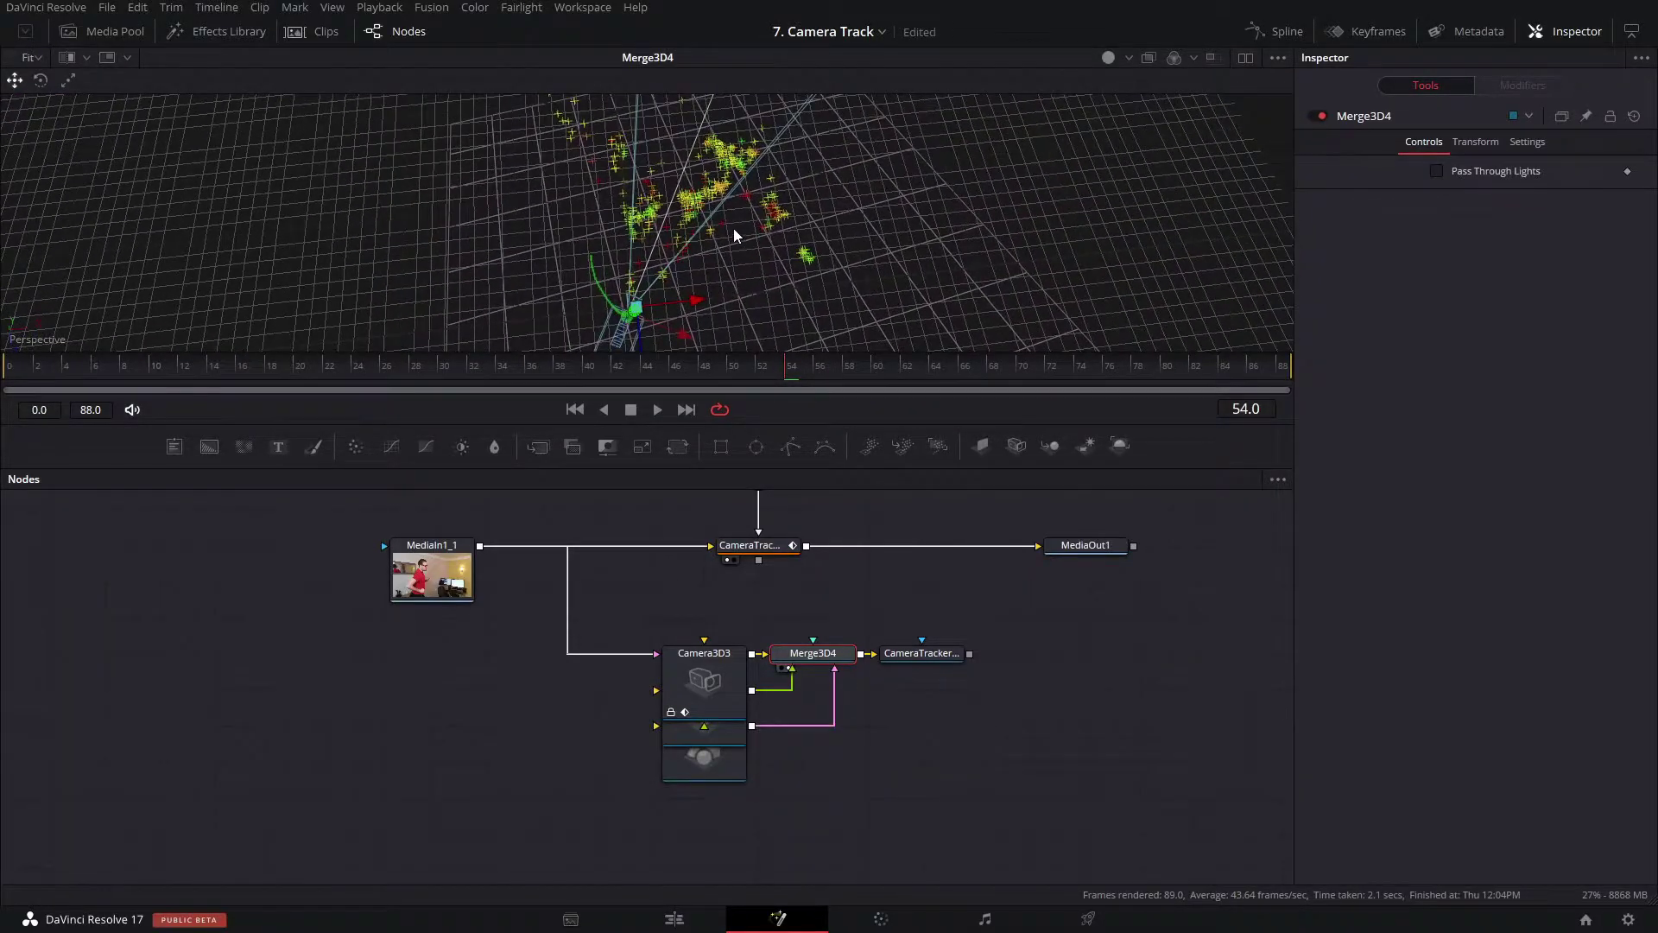
{"action": "mouse_move", "coordinate": [730, 367]}
{"action": "left_mouse_down"}
{"action": "mouse_move", "coordinate": [574, 359]}
{"action": "mouse_move", "coordinate": [653, 356]}
{"action": "left_mouse_up"}
{"action": "mouse_move", "coordinate": [657, 259]}
{"action": "left_mouse_down"}
{"action": "mouse_move", "coordinate": [664, 223]}
{"action": "mouse_move", "coordinate": [683, 251]}
{"action": "left_mouse_up"}
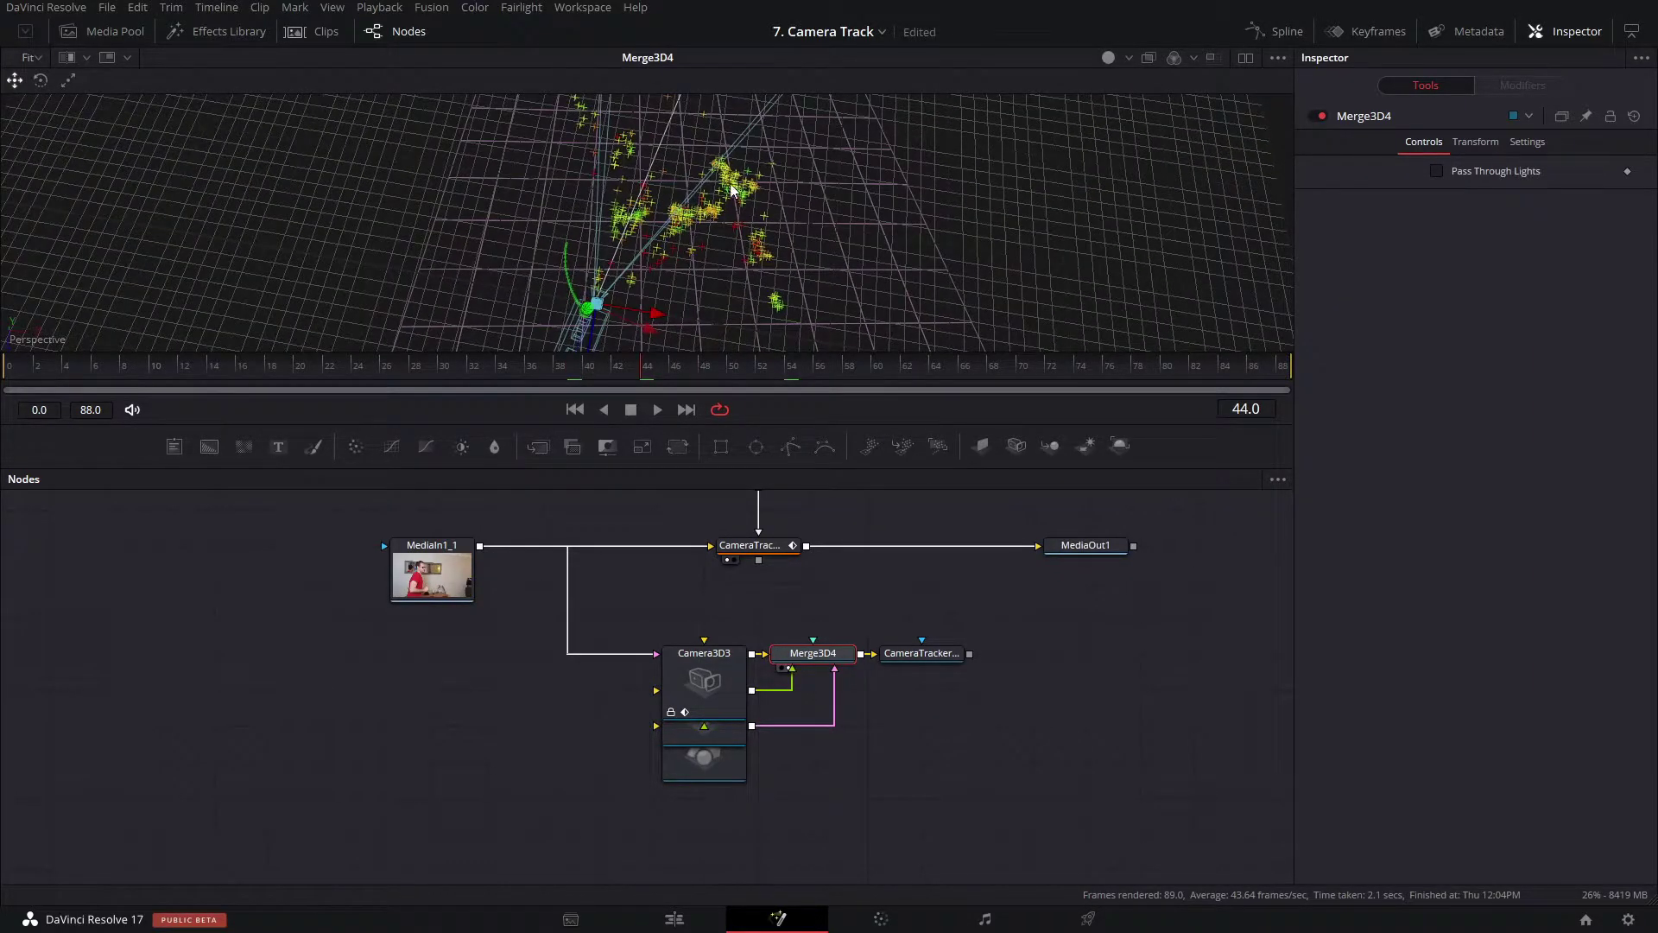
{"action": "left_click_drag", "start_coordinate": [678, 231], "coordinate": [768, 172]}
{"action": "scroll", "coordinate": [686, 574], "scroll_direction": "up", "scroll_amount": 2}
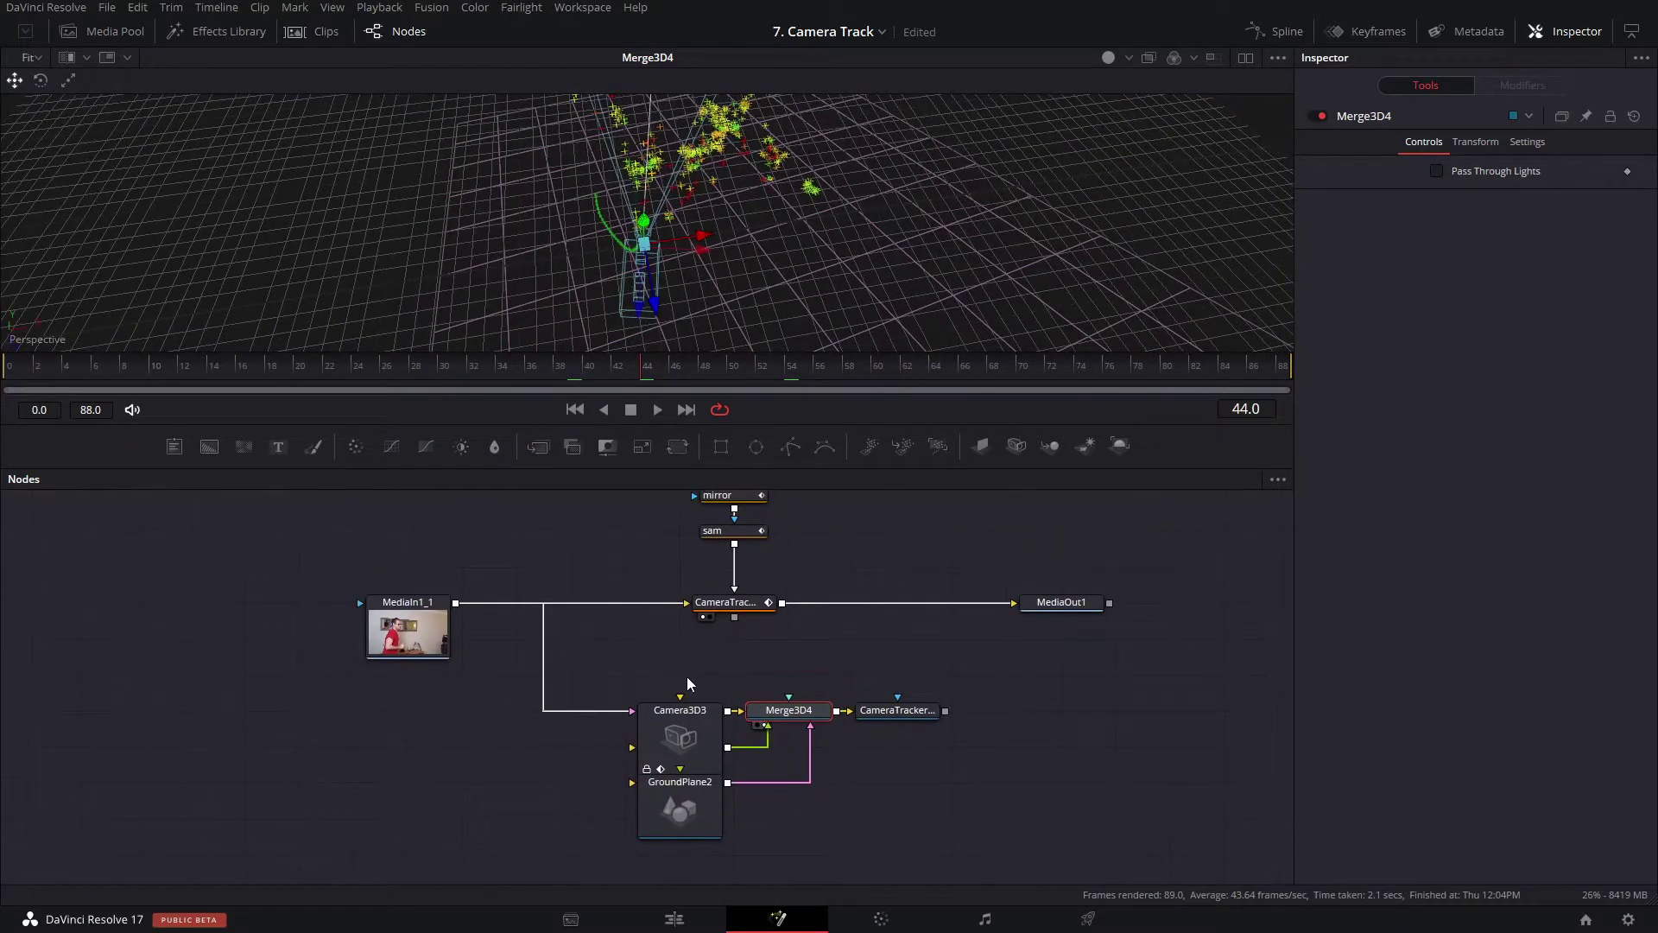
Show the CameraTracker in the viewer again and switch to the dual-viewer layout.
{"action": "left_click", "coordinate": [730, 602]}
{"action": "left_click_drag", "start_coordinate": [836, 245], "coordinate": [497, 268]}
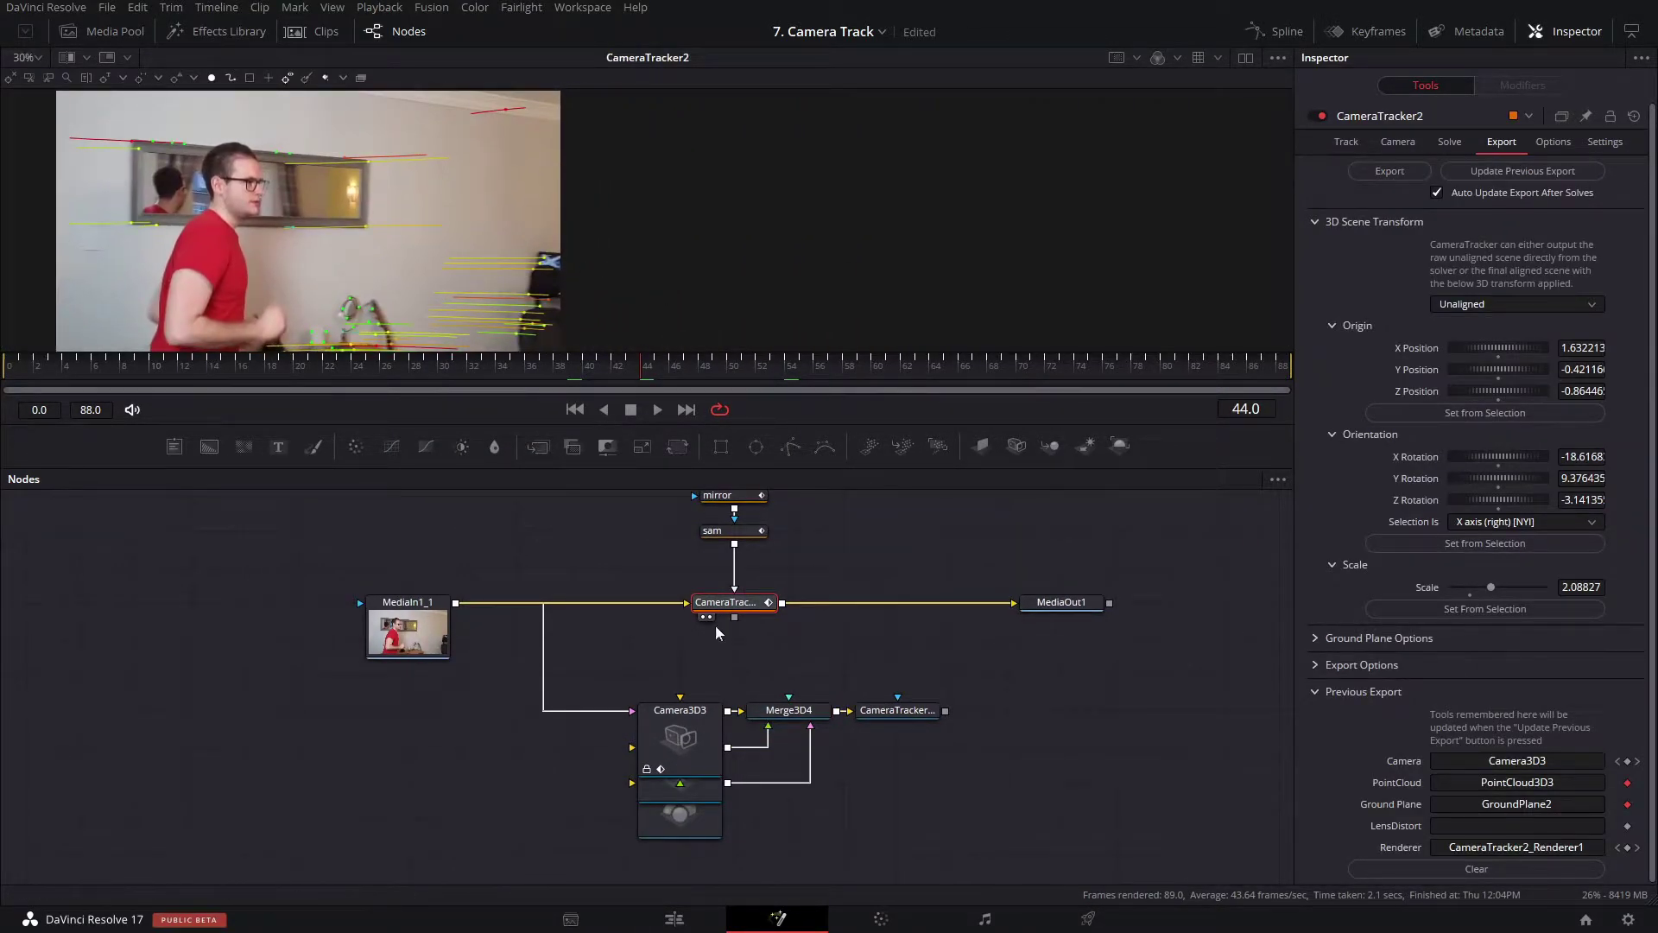
{"action": "left_click", "coordinate": [1244, 58]}
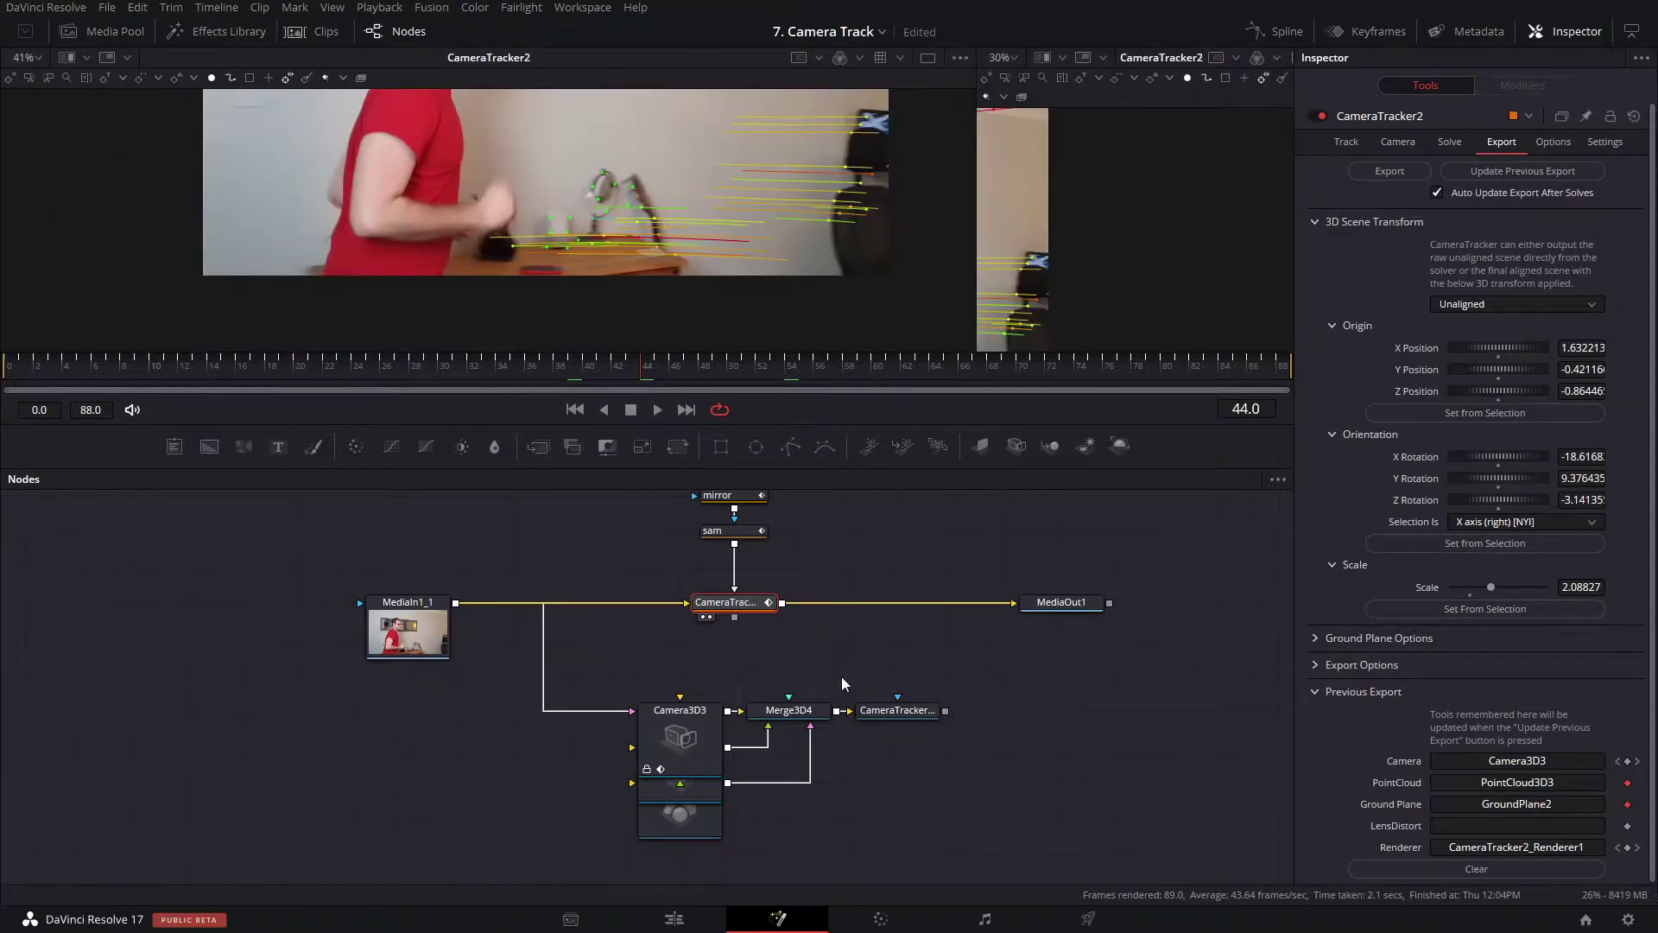
Show the Merge3D4 scene in the second viewer and enlarge both viewers to share the space evenly.
{"action": "left_click", "coordinate": [809, 716]}
{"action": "key", "text": "2"}
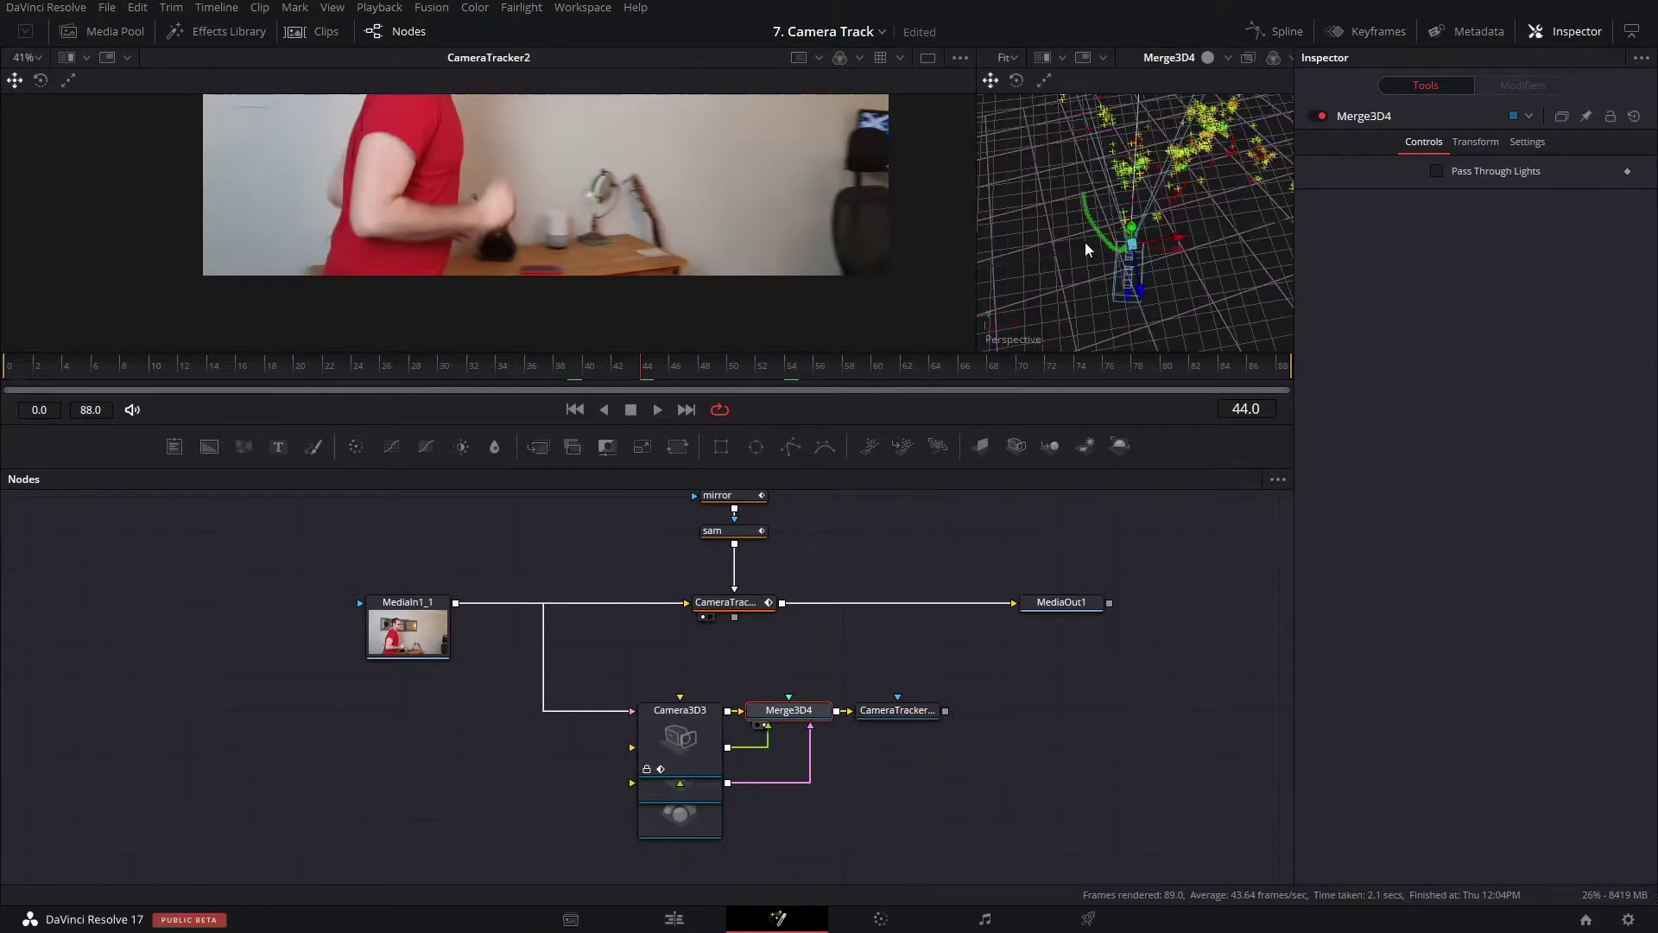
{"action": "left_click_drag", "start_coordinate": [967, 176], "coordinate": [676, 182]}
{"action": "left_click_drag", "start_coordinate": [854, 465], "coordinate": [851, 640]}
{"action": "left_click_drag", "start_coordinate": [556, 292], "coordinate": [518, 429]}
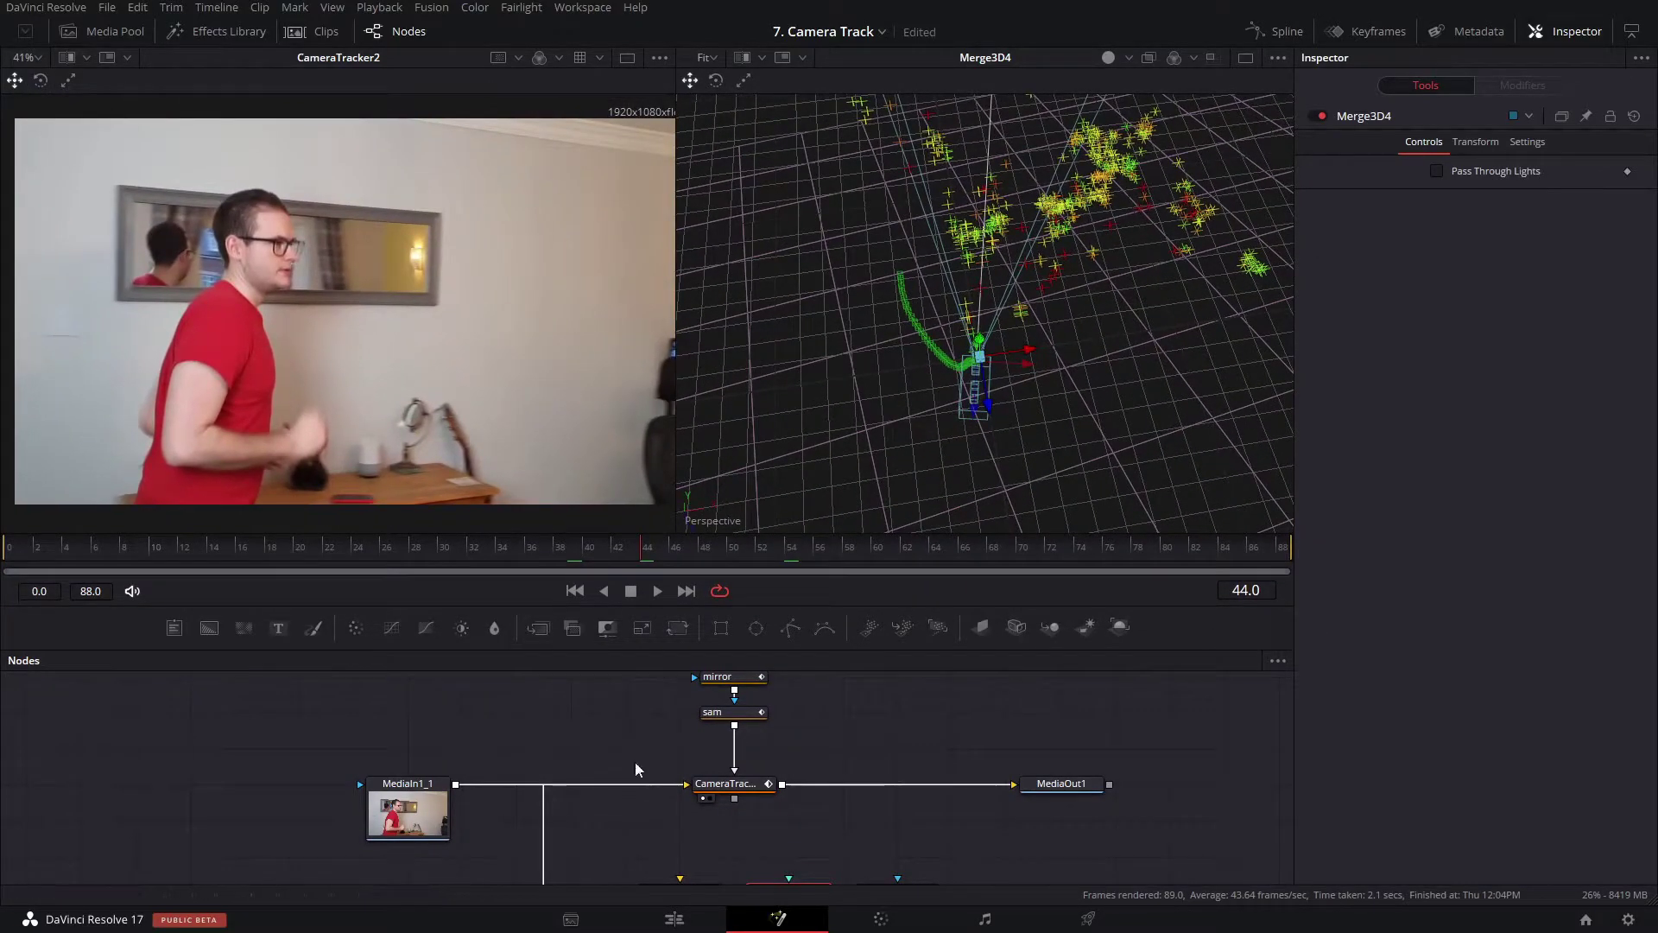
{"action": "left_click_drag", "start_coordinate": [662, 810], "coordinate": [535, 800]}
Delete the CameraTracker tracks that satisfy the current track filters and solve the camera again.
{"action": "left_click", "coordinate": [602, 773]}
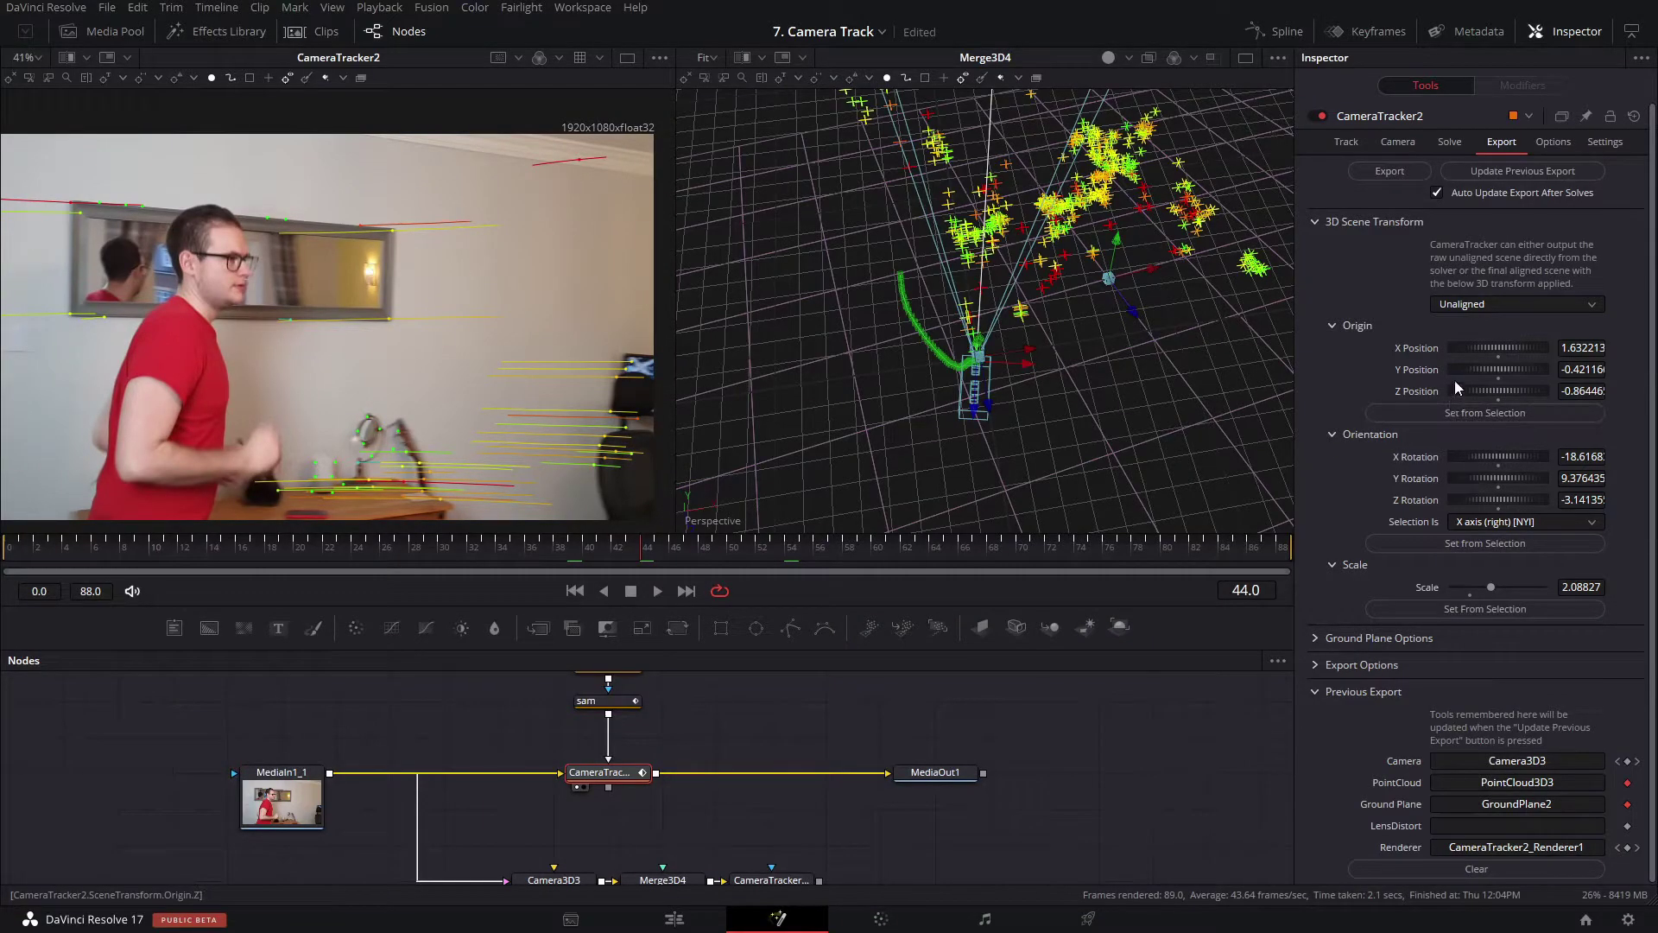
{"action": "left_click", "coordinate": [1440, 141]}
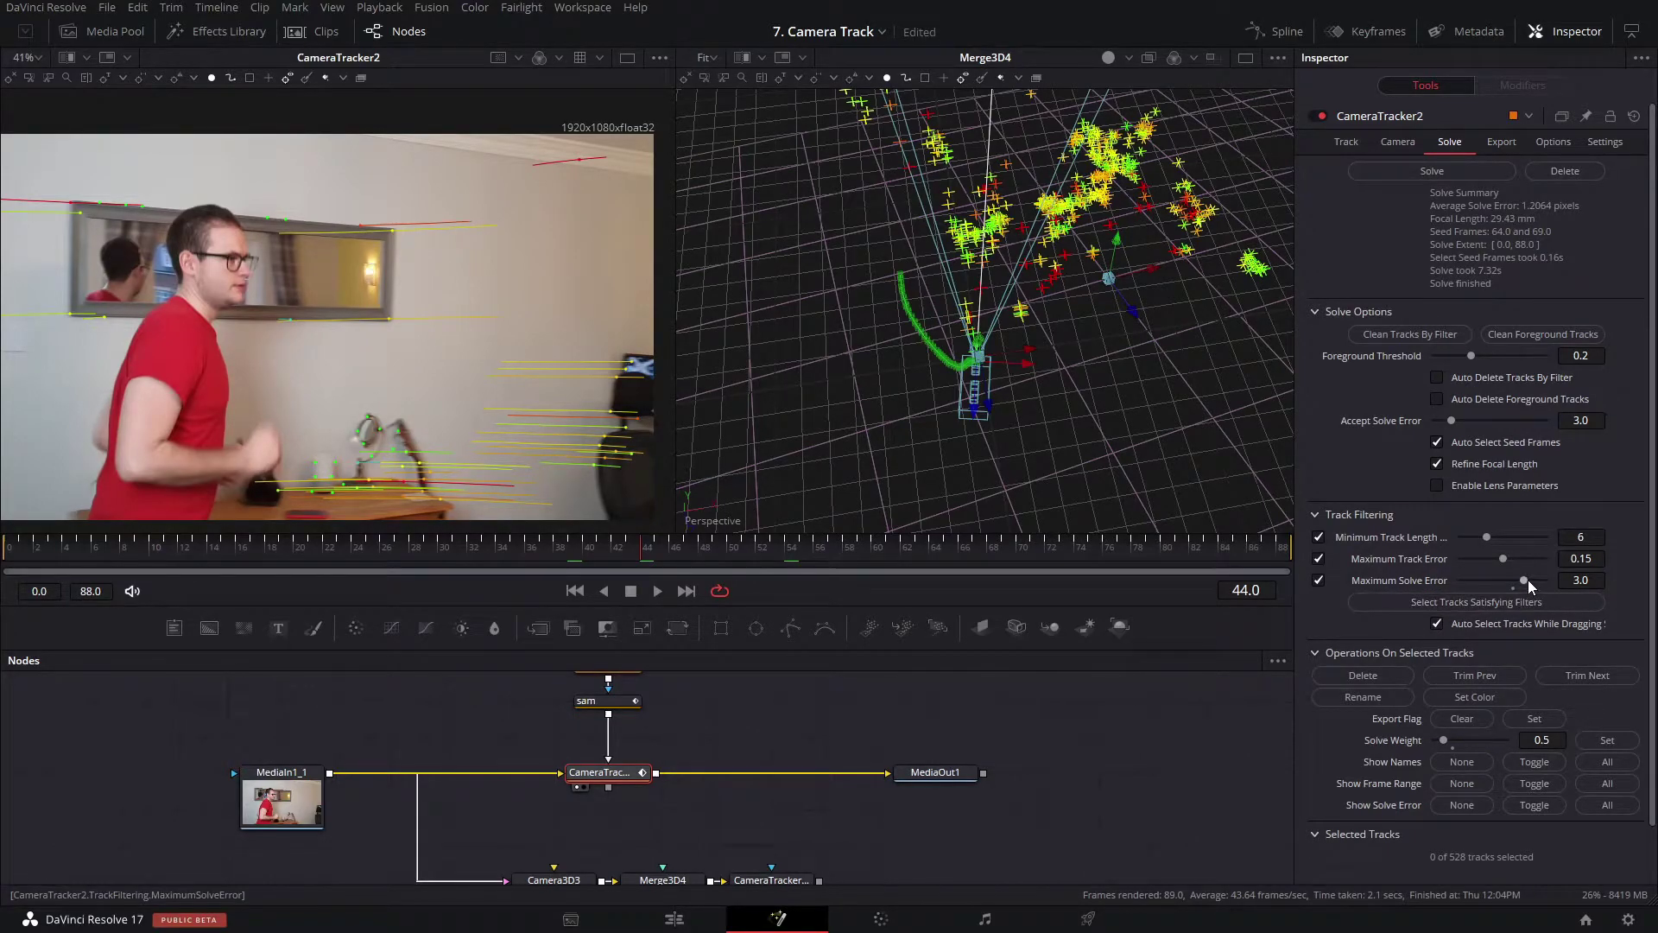
{"action": "left_click", "coordinate": [1518, 605]}
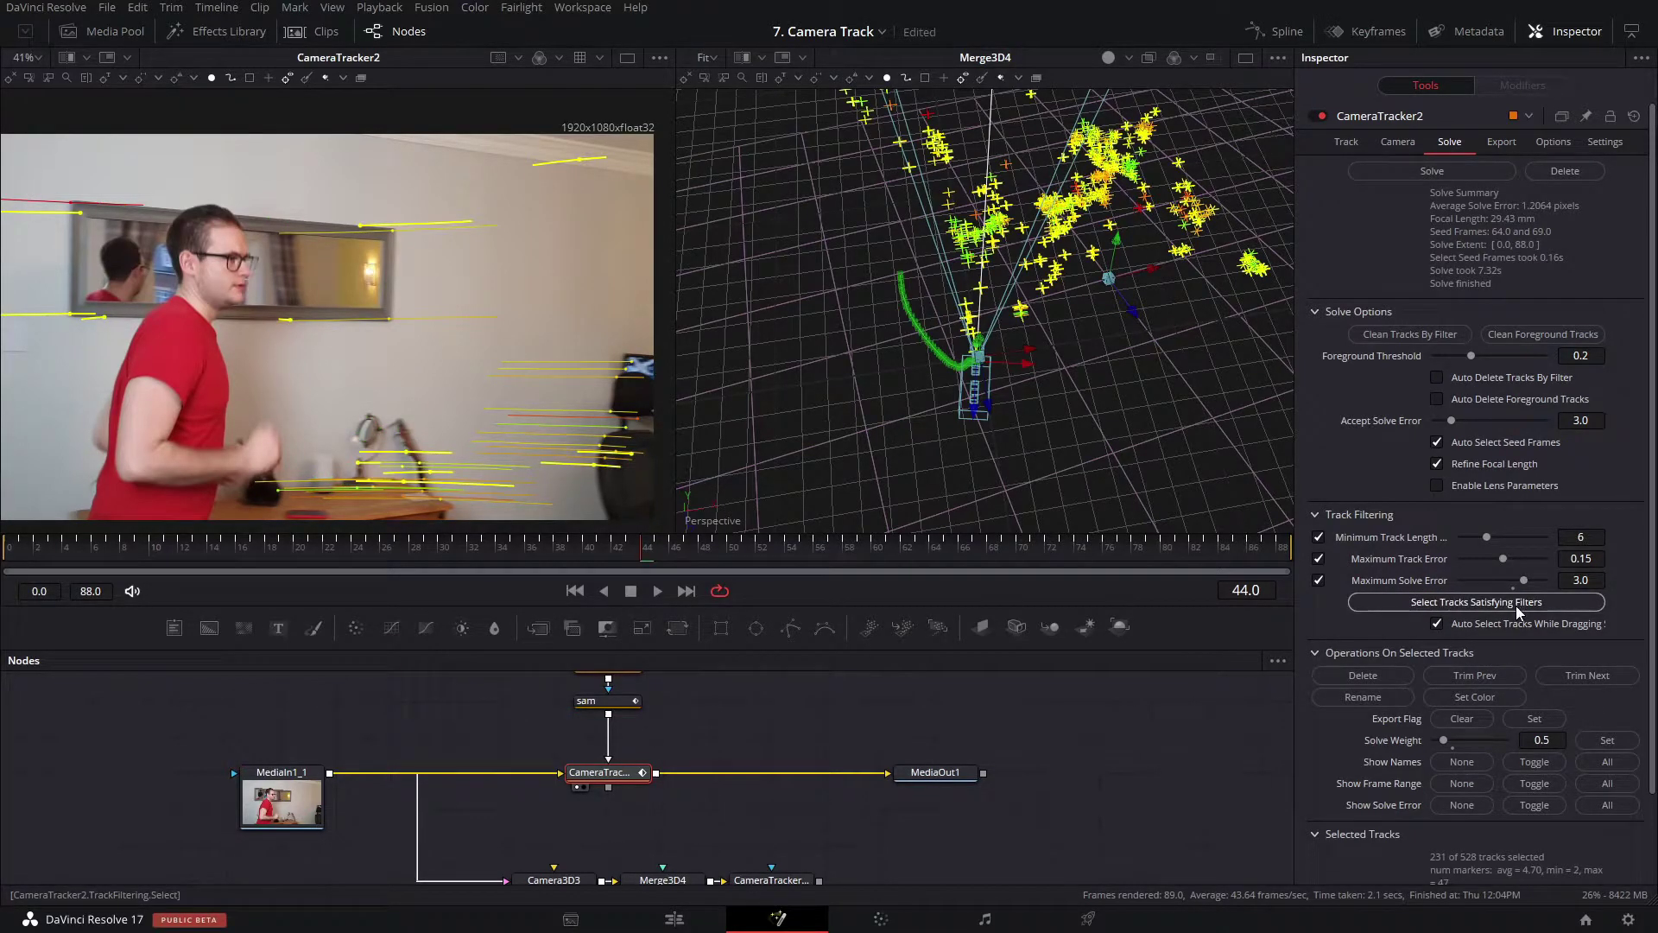
{"action": "left_click_drag", "start_coordinate": [1200, 324], "coordinate": [1110, 367]}
{"action": "left_click", "coordinate": [1385, 677]}
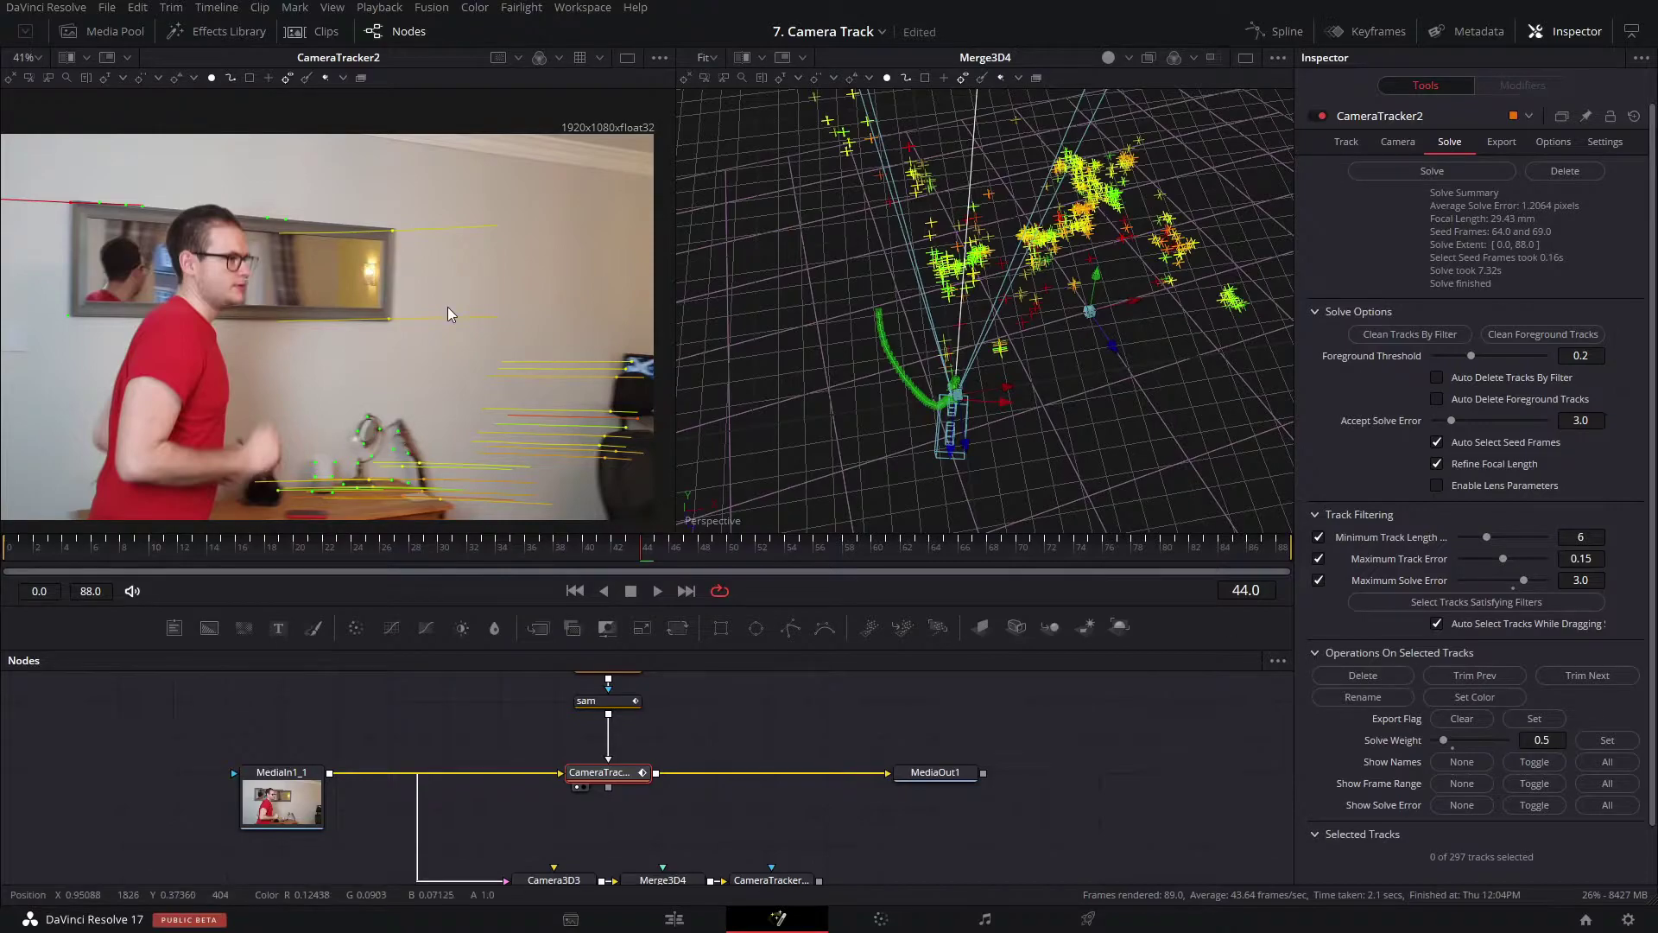
{"action": "left_click", "coordinate": [1432, 170]}
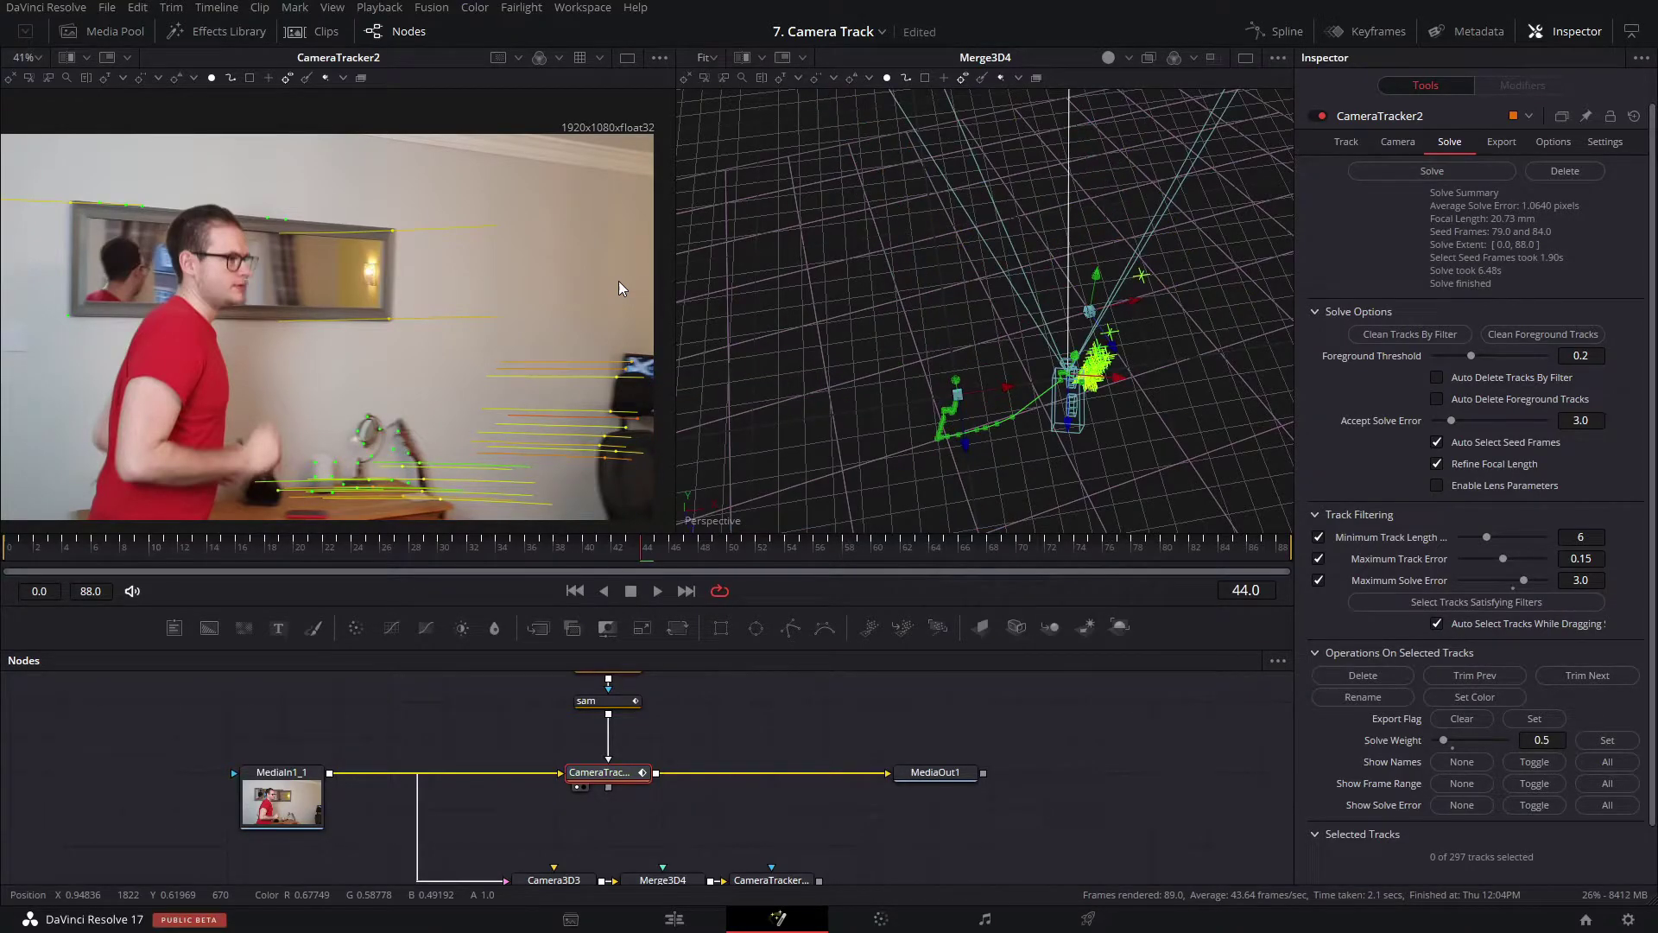
{"action": "left_click_drag", "start_coordinate": [820, 328], "coordinate": [978, 361]}
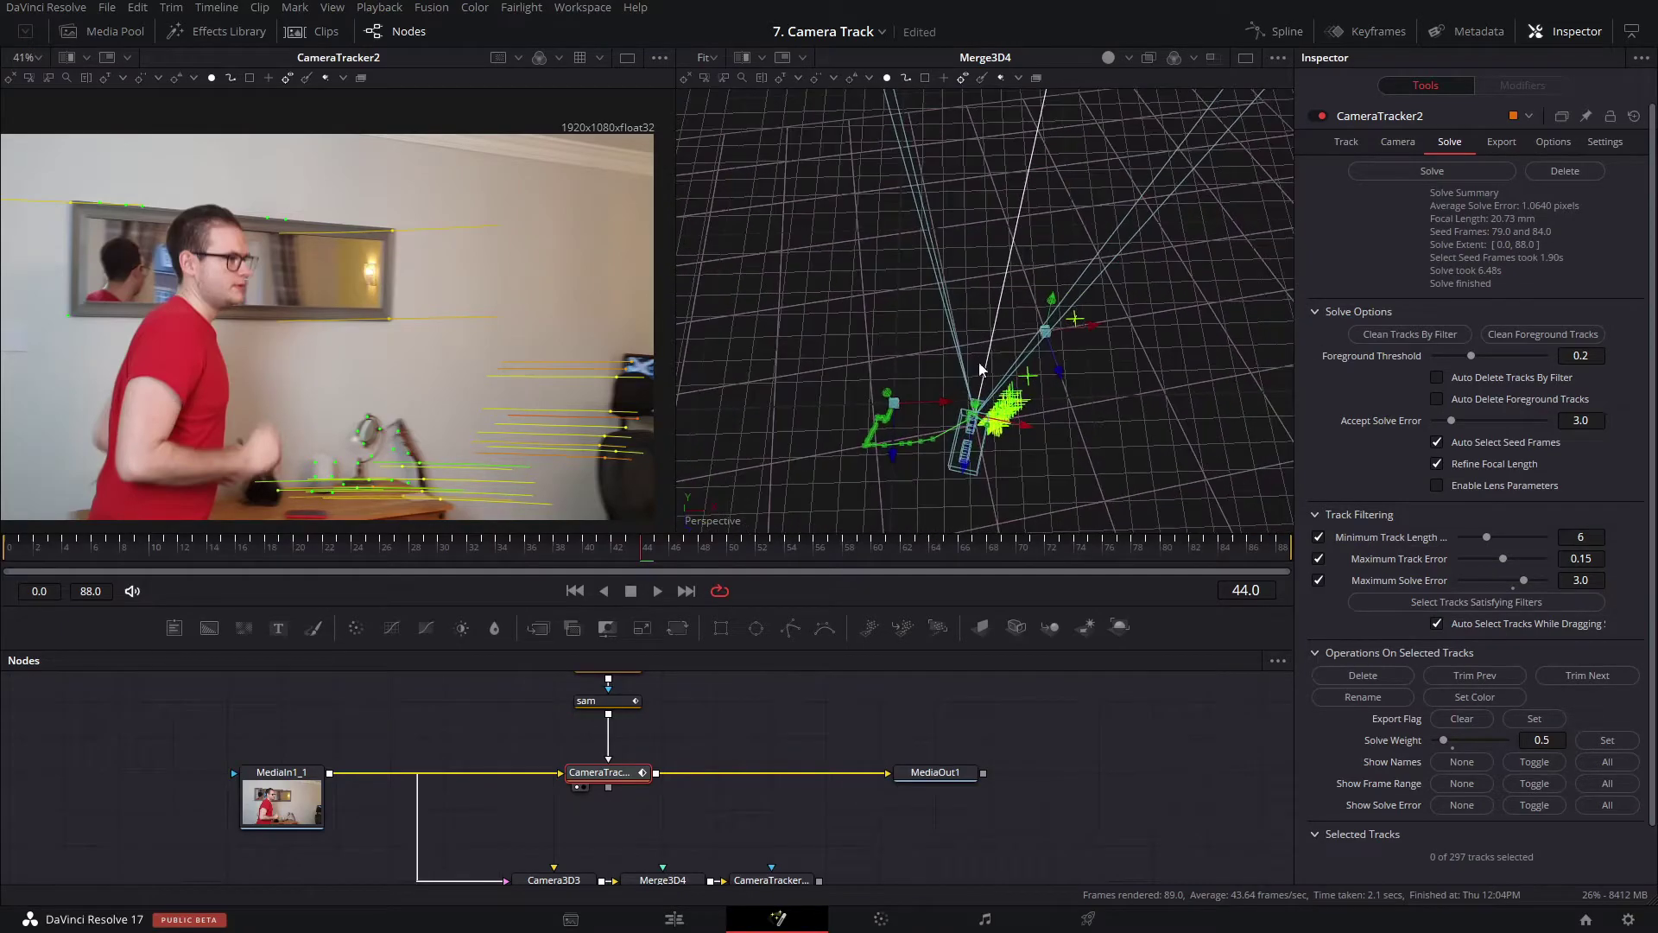
Delete the stray tracks around the door frame at frame 33 and one among the desk ornaments at frame 35.
{"action": "left_click_drag", "start_coordinate": [965, 550], "coordinate": [486, 556]}
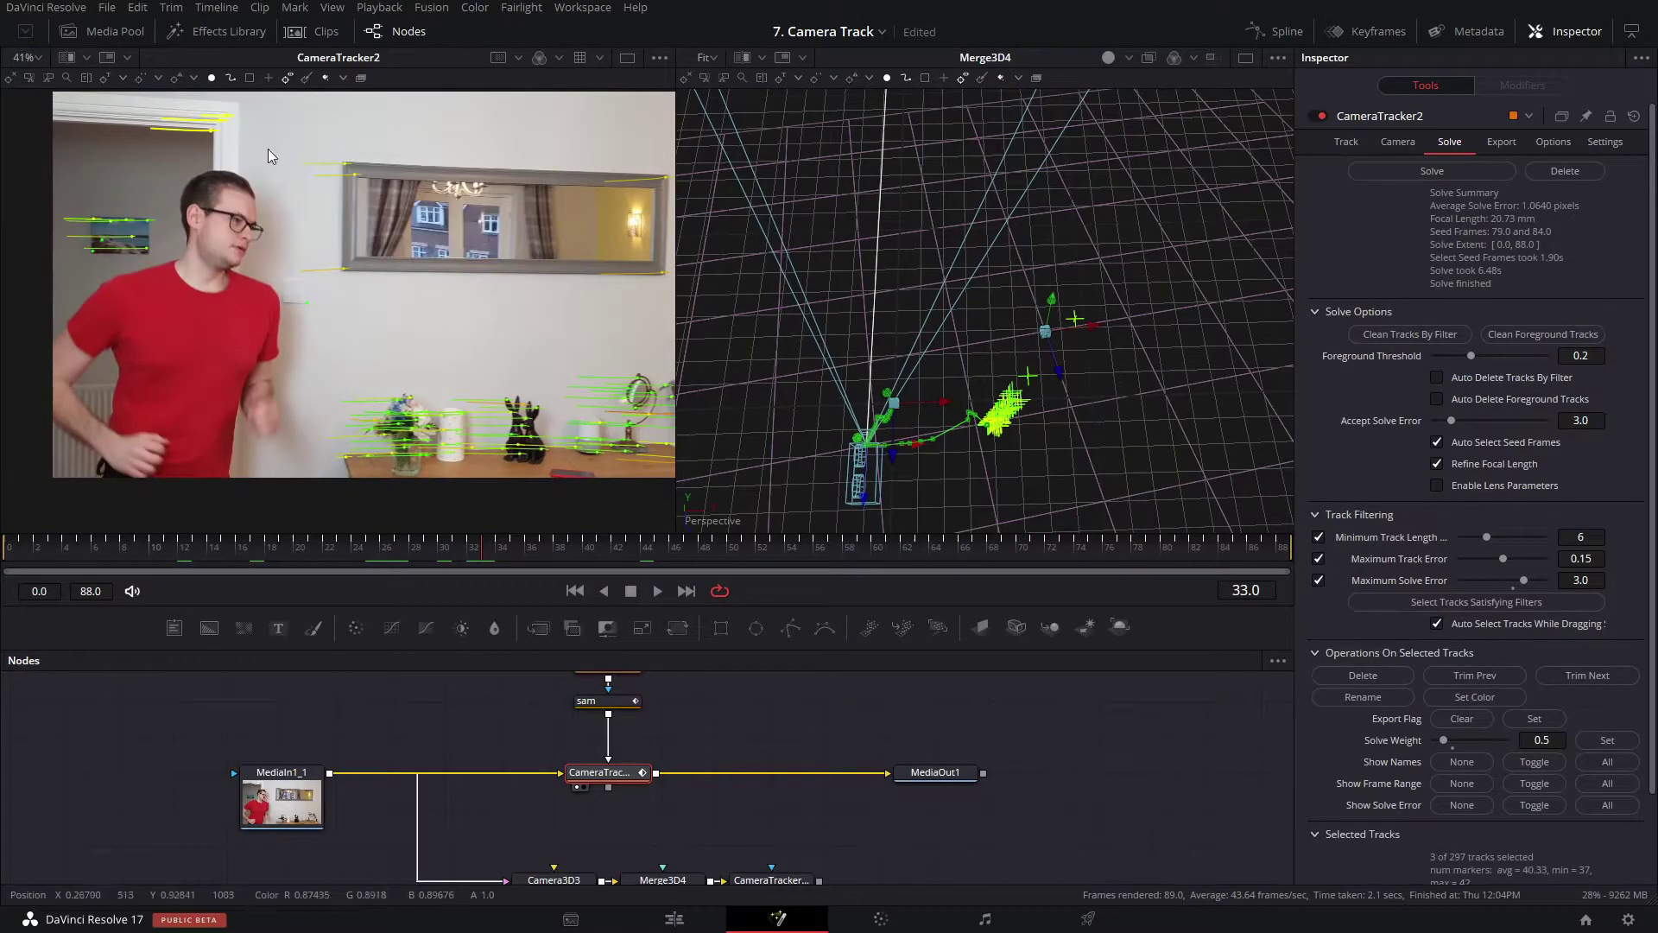
{"action": "left_click_drag", "start_coordinate": [458, 285], "coordinate": [390, 297]}
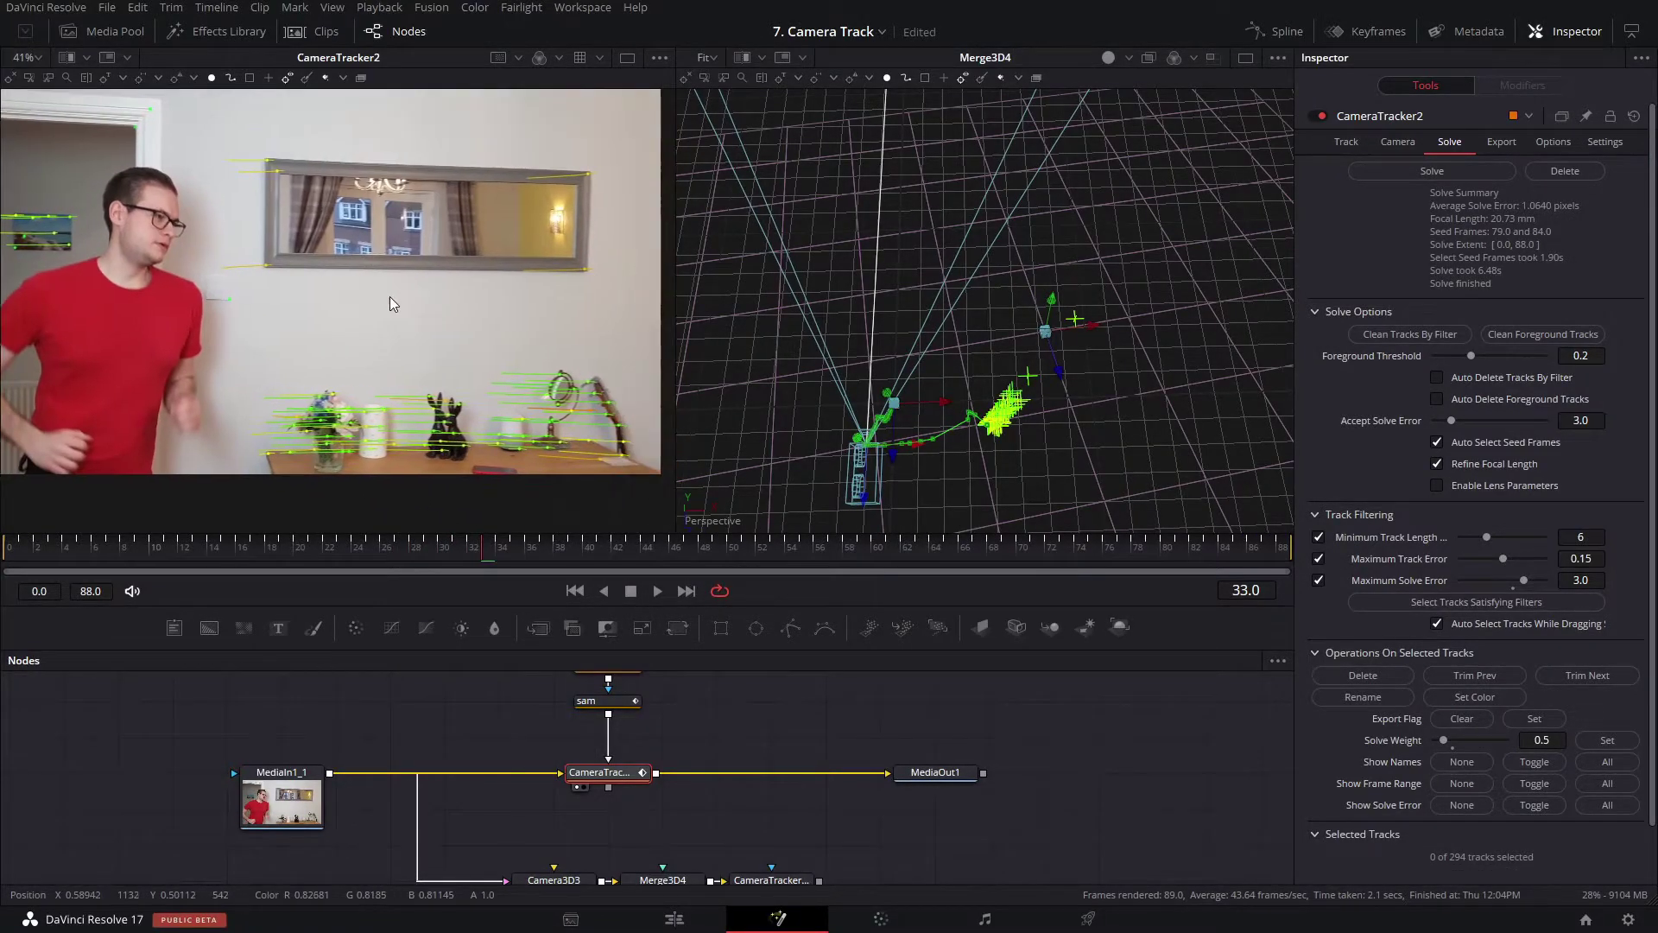
{"action": "left_click", "coordinate": [517, 550]}
{"action": "left_click", "coordinate": [577, 408]}
{"action": "key", "text": "Delete"}
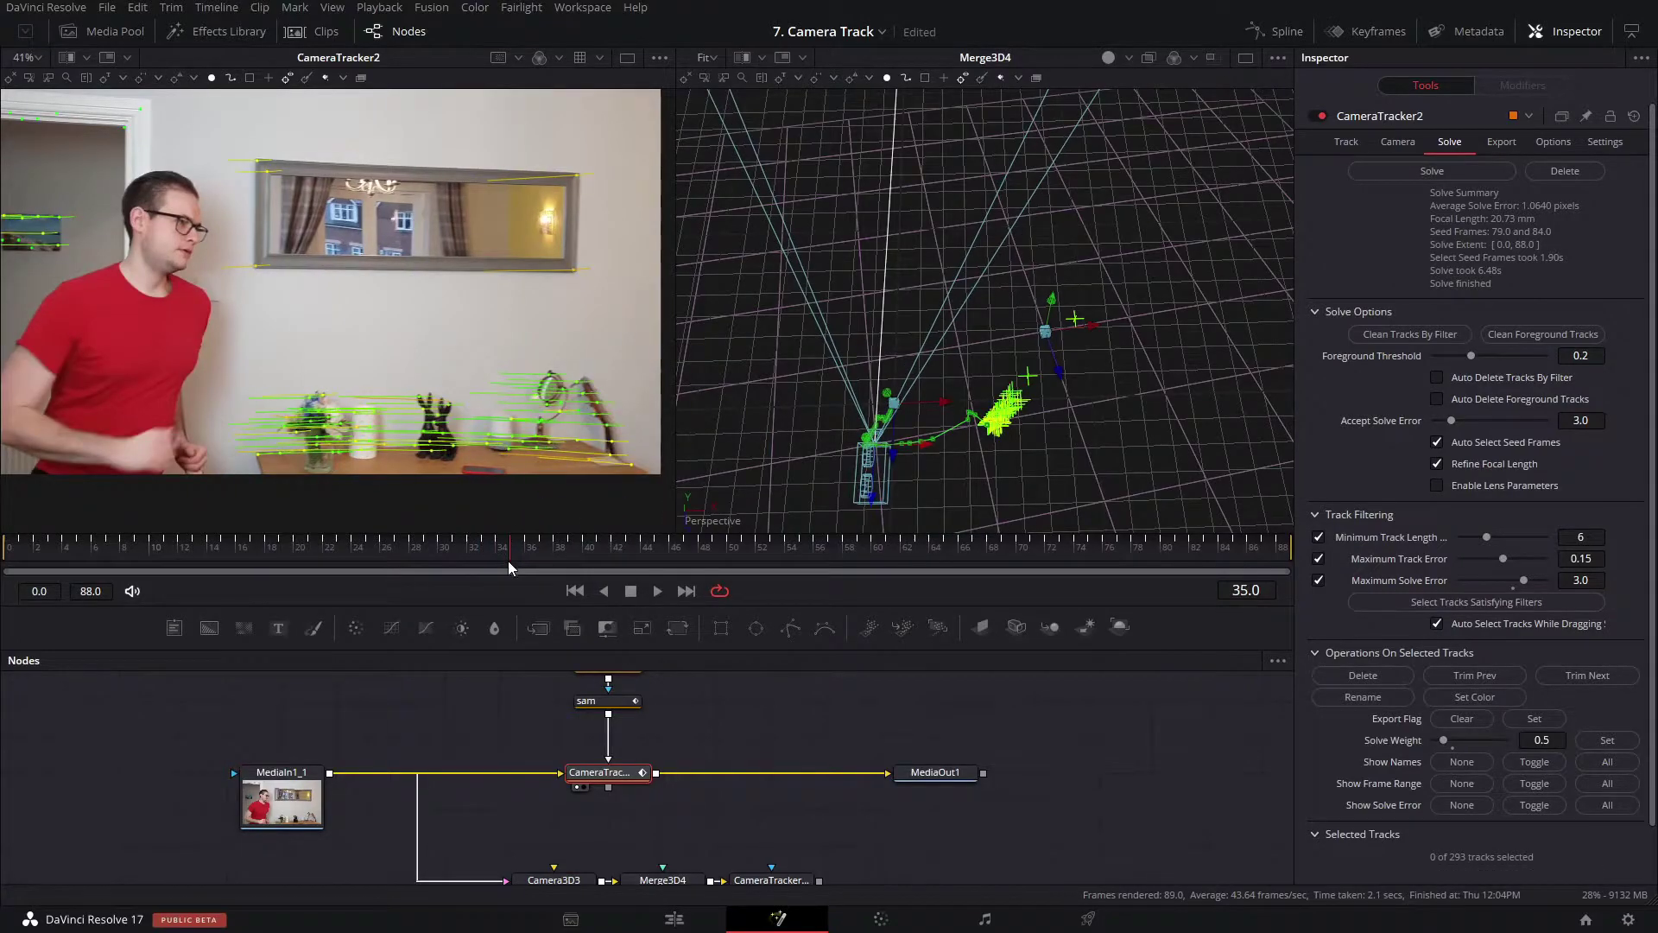
Go to frame 56 and turn on Darken Image for the camera tracker so the tracks stand out.
{"action": "left_click_drag", "start_coordinate": [553, 552], "coordinate": [826, 547]}
{"action": "left_click", "coordinate": [1546, 143]}
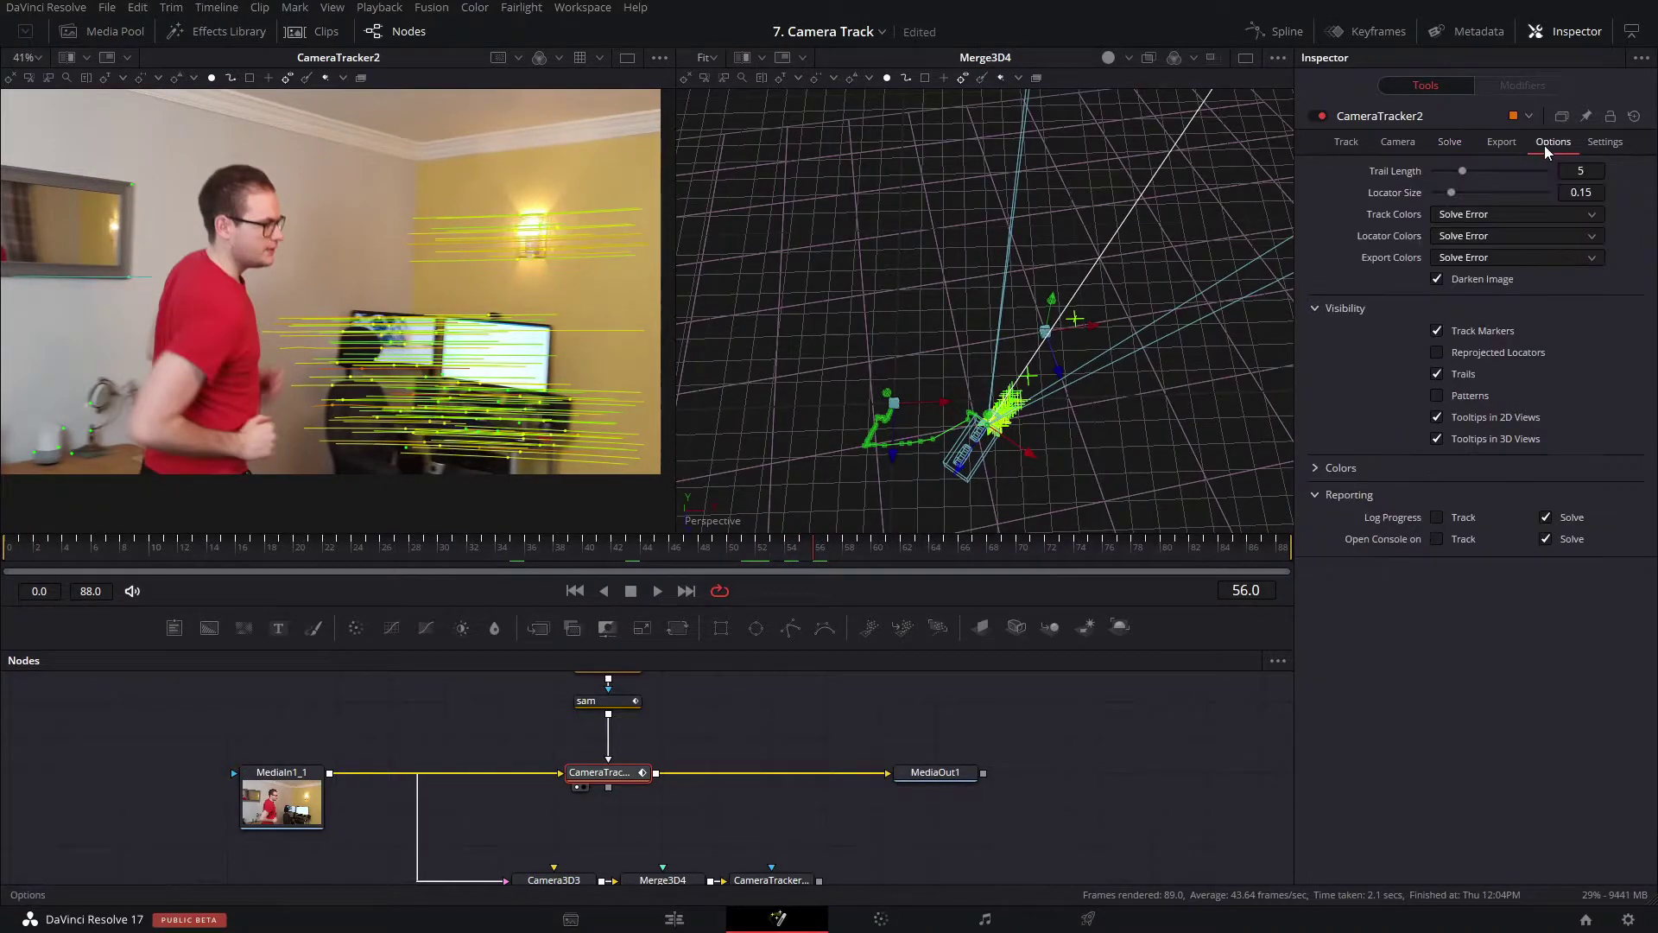
{"action": "left_click", "coordinate": [1436, 279]}
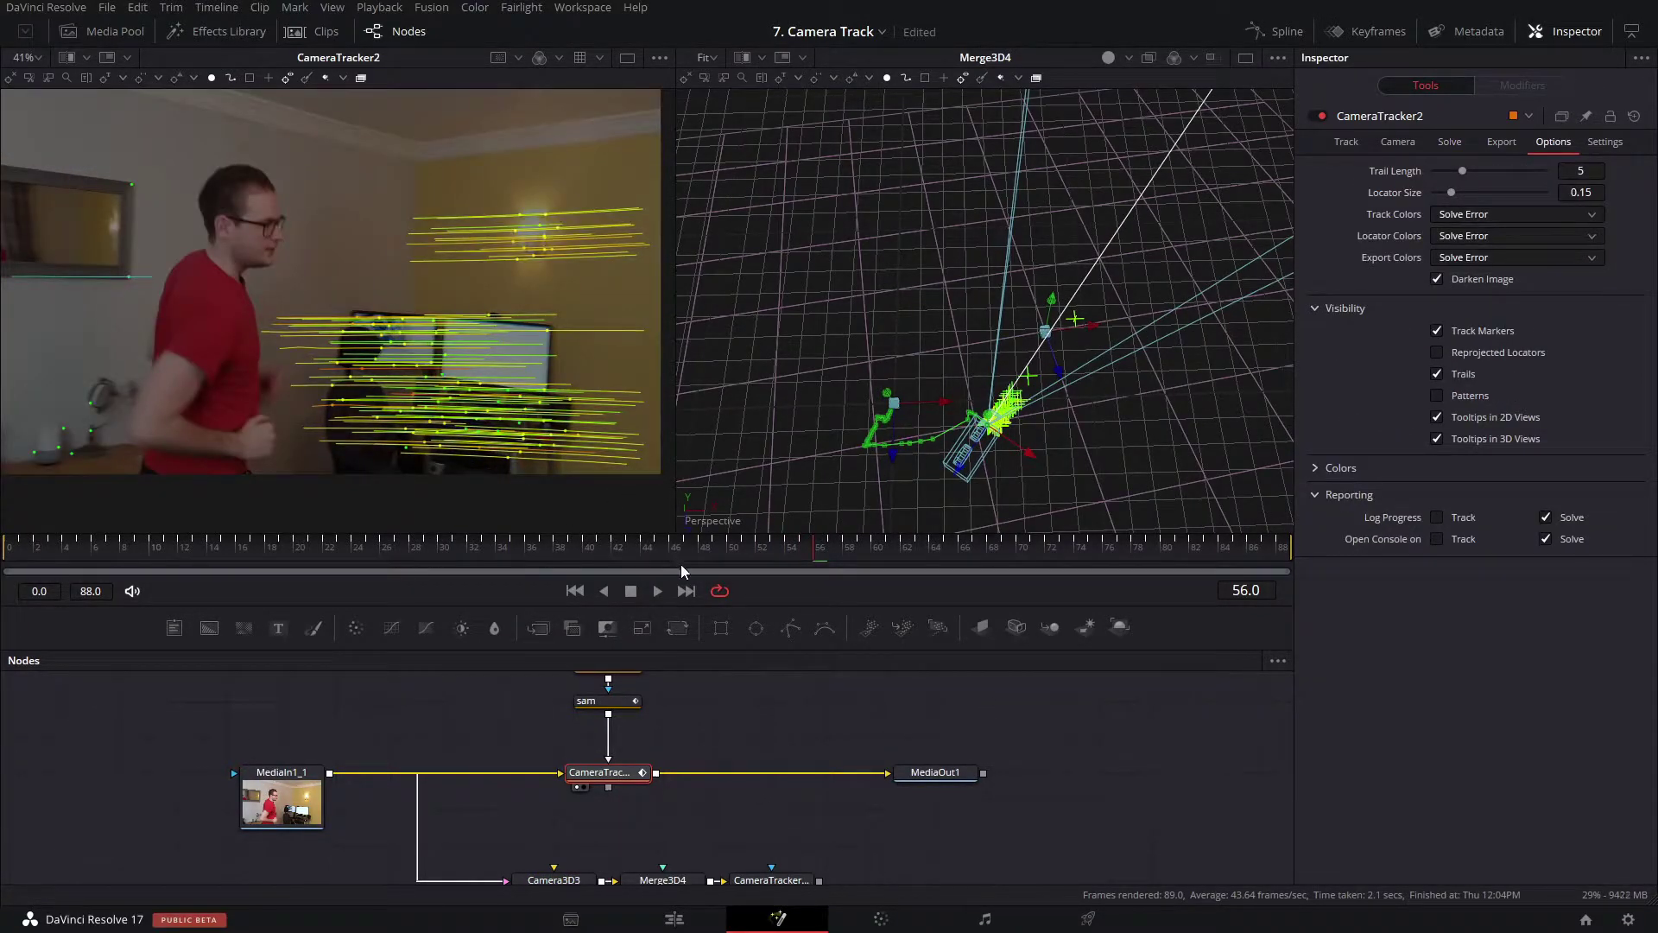
Compare frames 40 and 41 repeatedly to examine how the tracks around the man and the mirror behave.
{"action": "left_click_drag", "start_coordinate": [812, 553], "coordinate": [597, 553]}
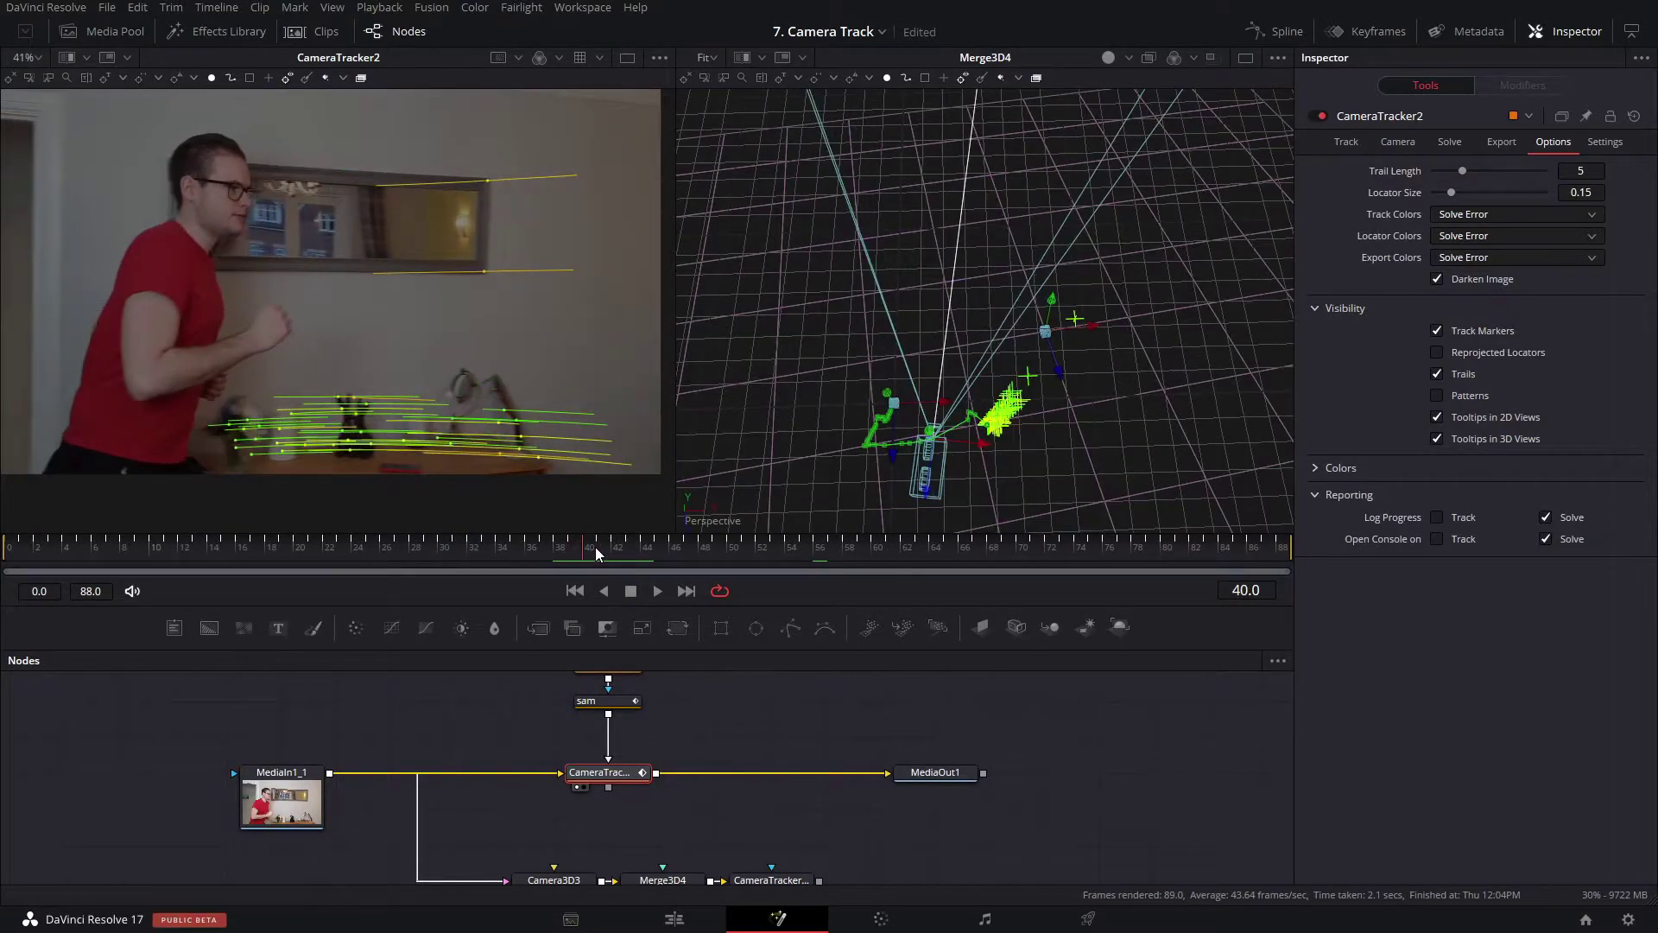
{"action": "key", "text": "Right"}
{"action": "key", "text": "Left"}
{"action": "left_click_drag", "start_coordinate": [198, 305], "coordinate": [295, 321]}
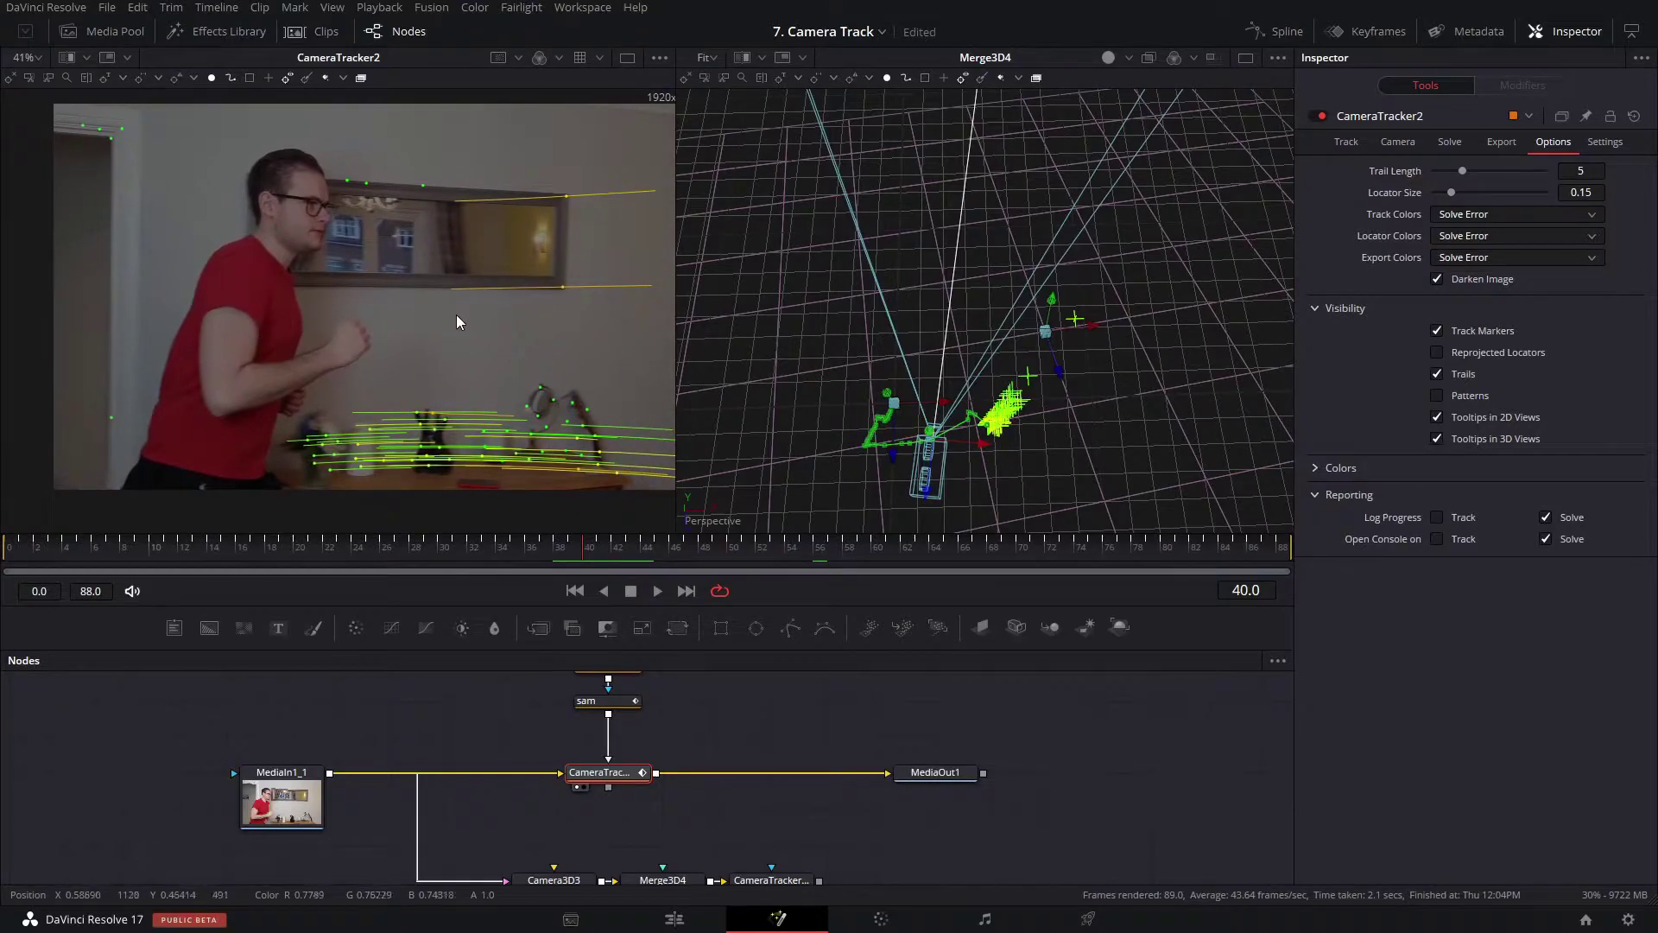
{"action": "left_click_drag", "start_coordinate": [466, 316], "coordinate": [443, 318]}
{"action": "key", "text": "Right"}
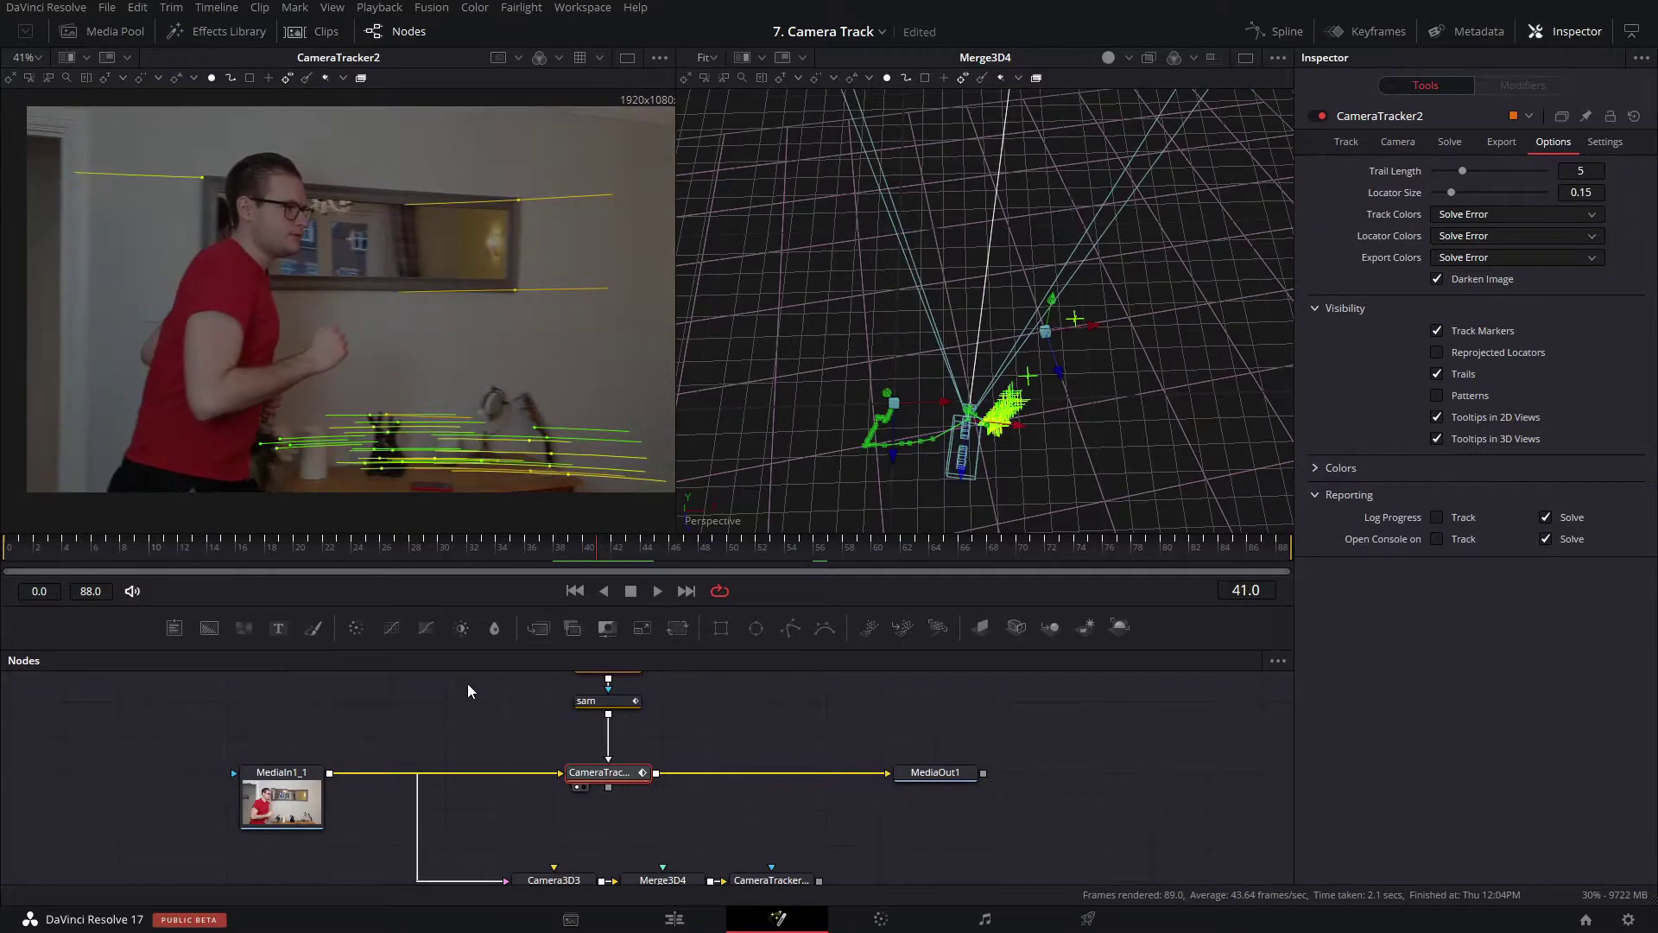
{"action": "key", "text": "Left"}
{"action": "key", "text": "Right"}
{"action": "key", "text": "Left"}
{"action": "key", "text": "Right"}
{"action": "key", "text": "Left"}
{"action": "key", "text": "Right"}
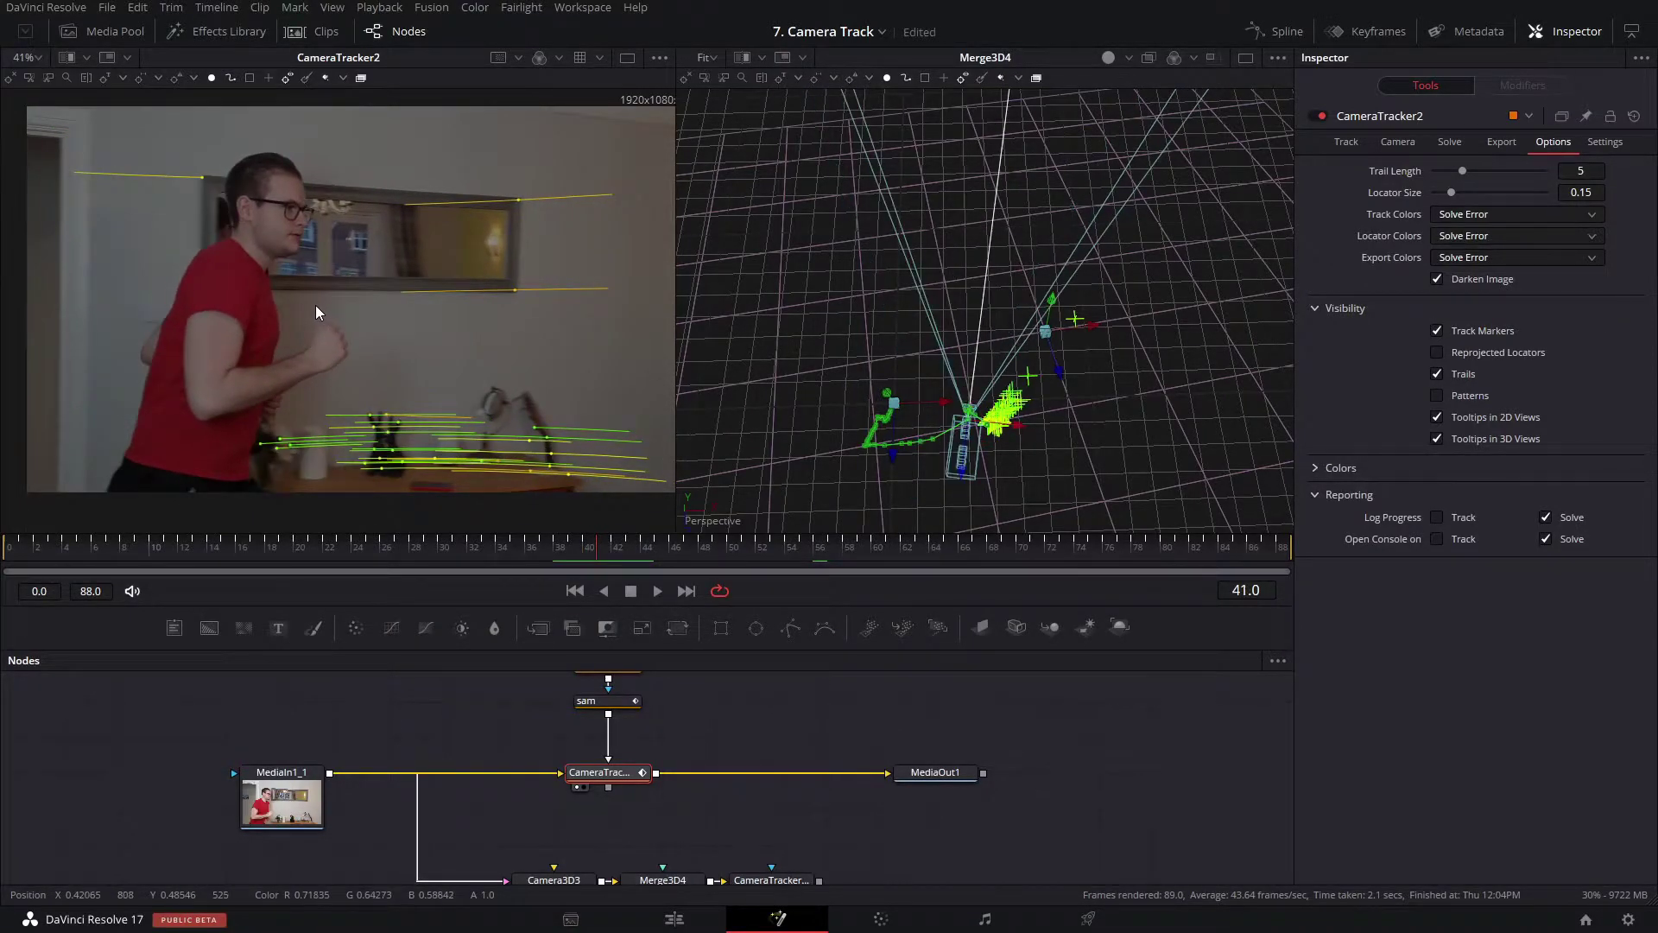
Delete the stray track at the mirror's upper corner behind the man's head at frame 41.
{"action": "key", "text": "Left"}
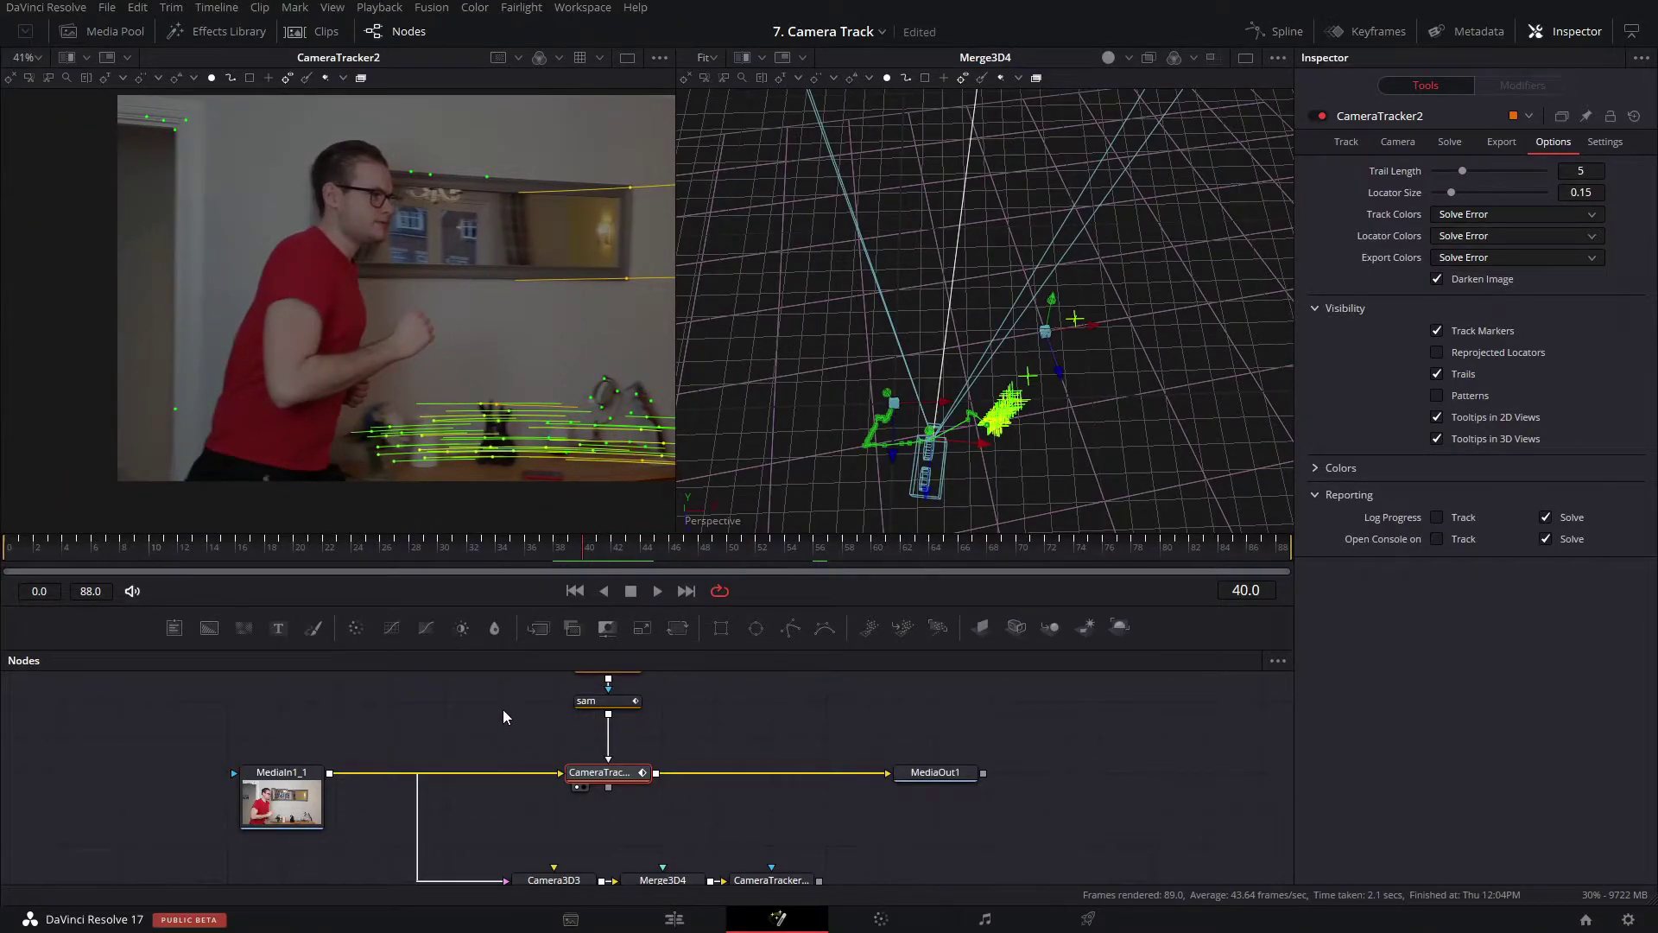
{"action": "key", "text": "Right"}
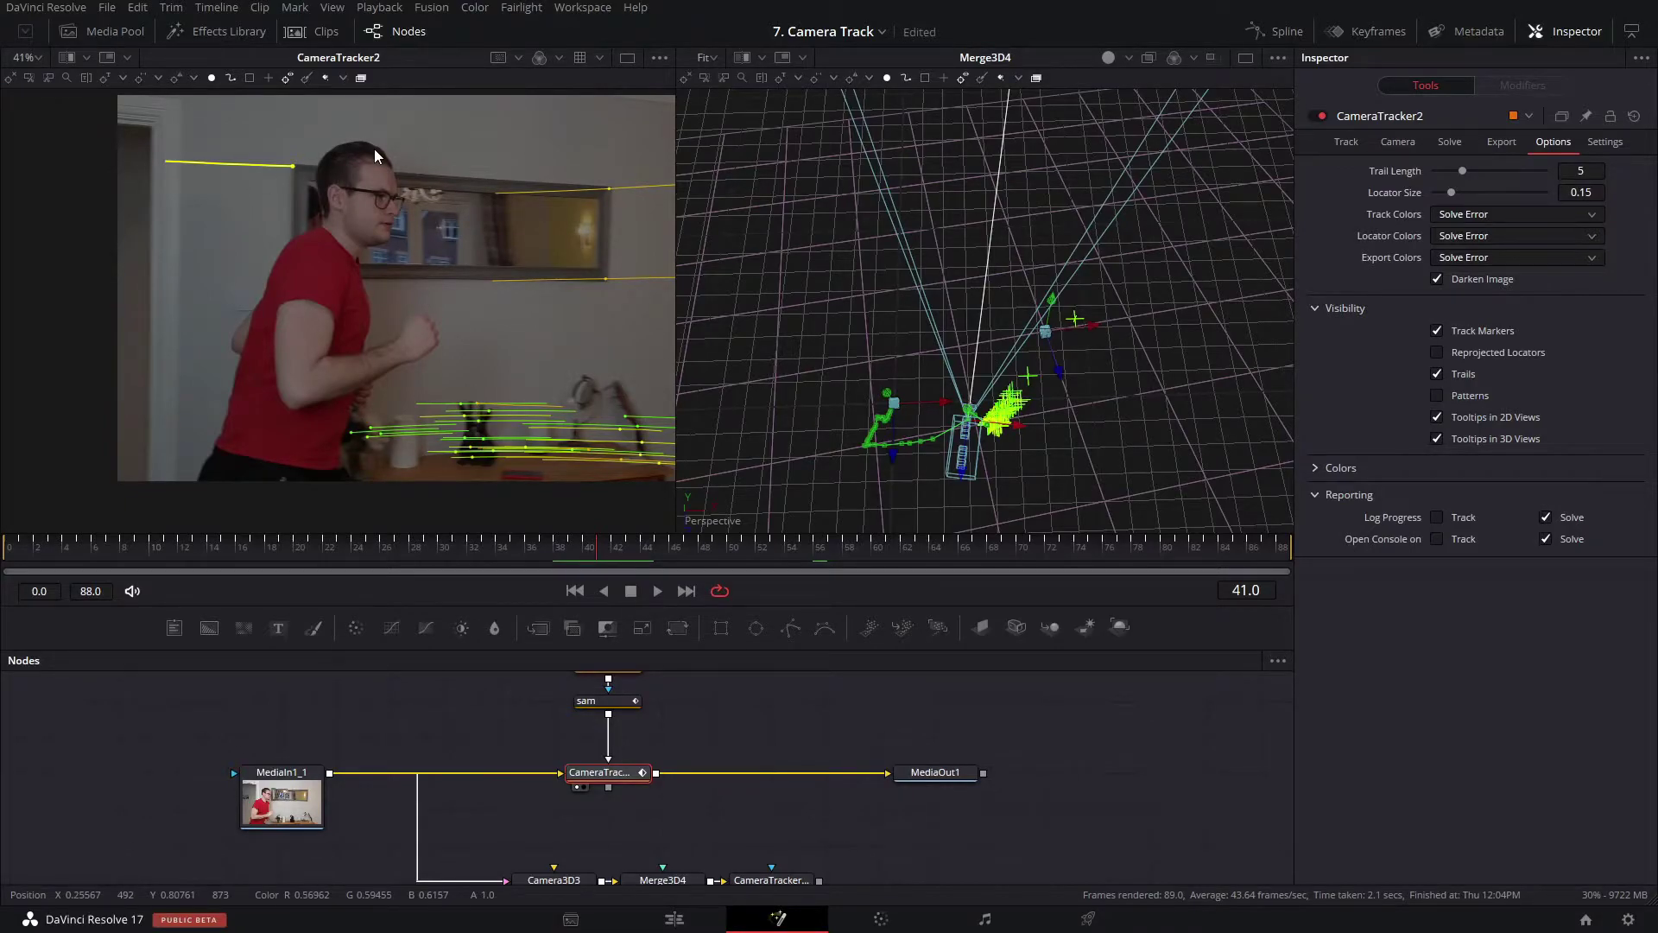
{"action": "mouse_move", "coordinate": [1034, 404]}
Select tracks with the Minimum Track Length filter at 15 and apply a solve weight of 0.5 to them.
{"action": "left_click", "coordinate": [1449, 143]}
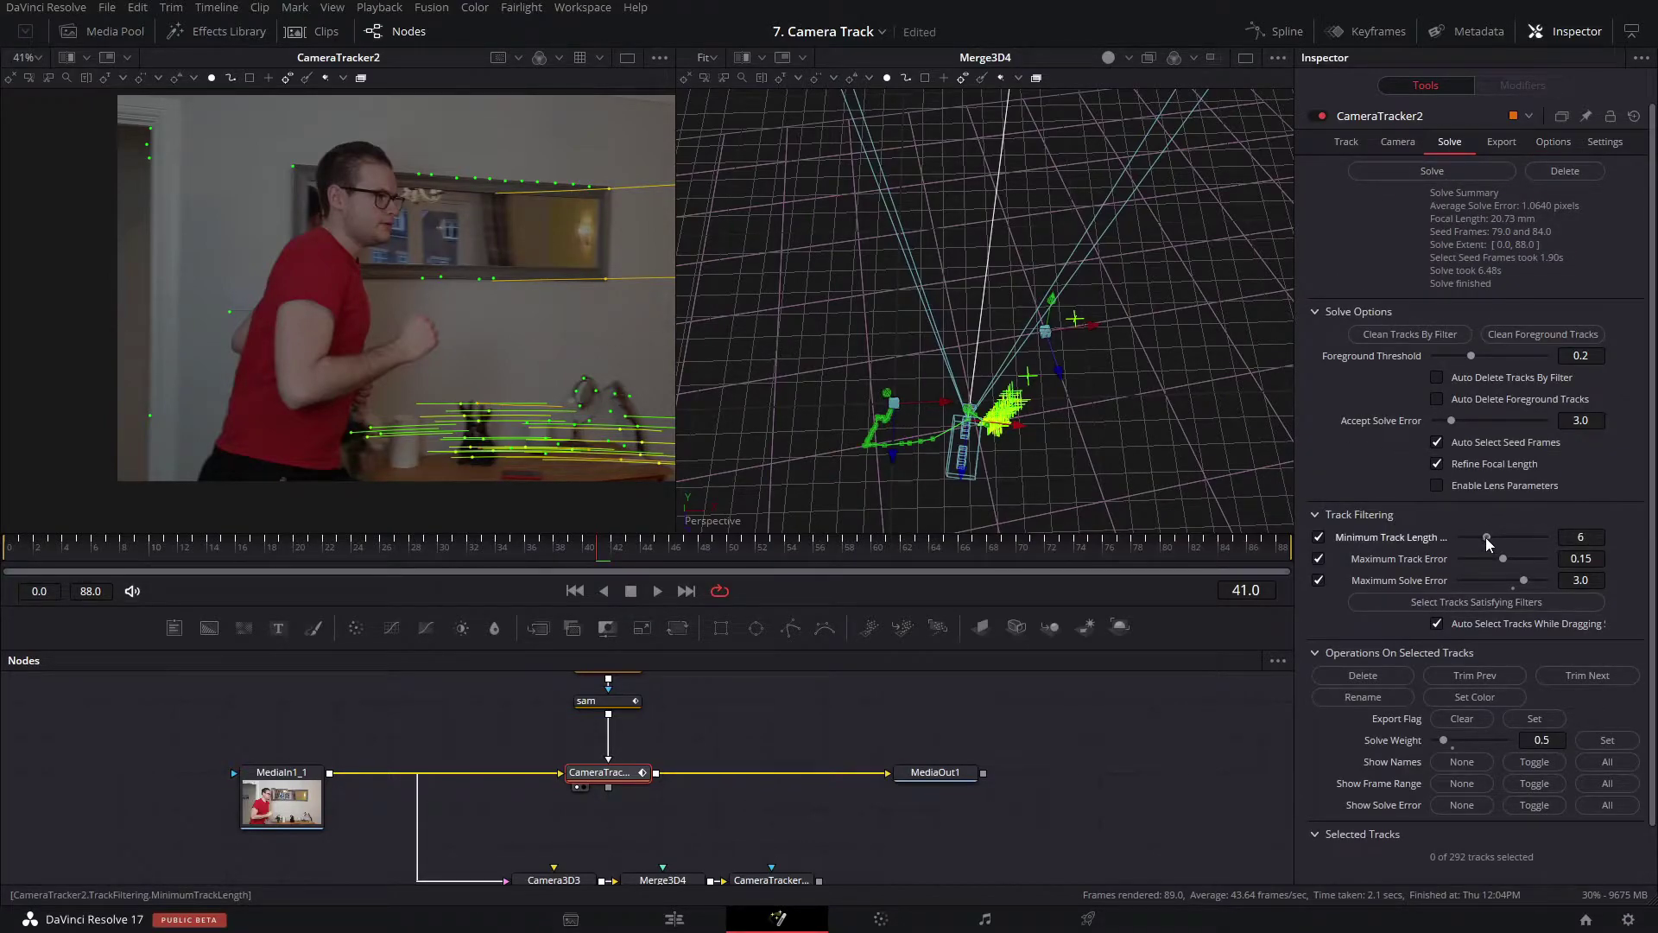
{"action": "left_click_drag", "start_coordinate": [1426, 540], "coordinate": [1544, 537]}
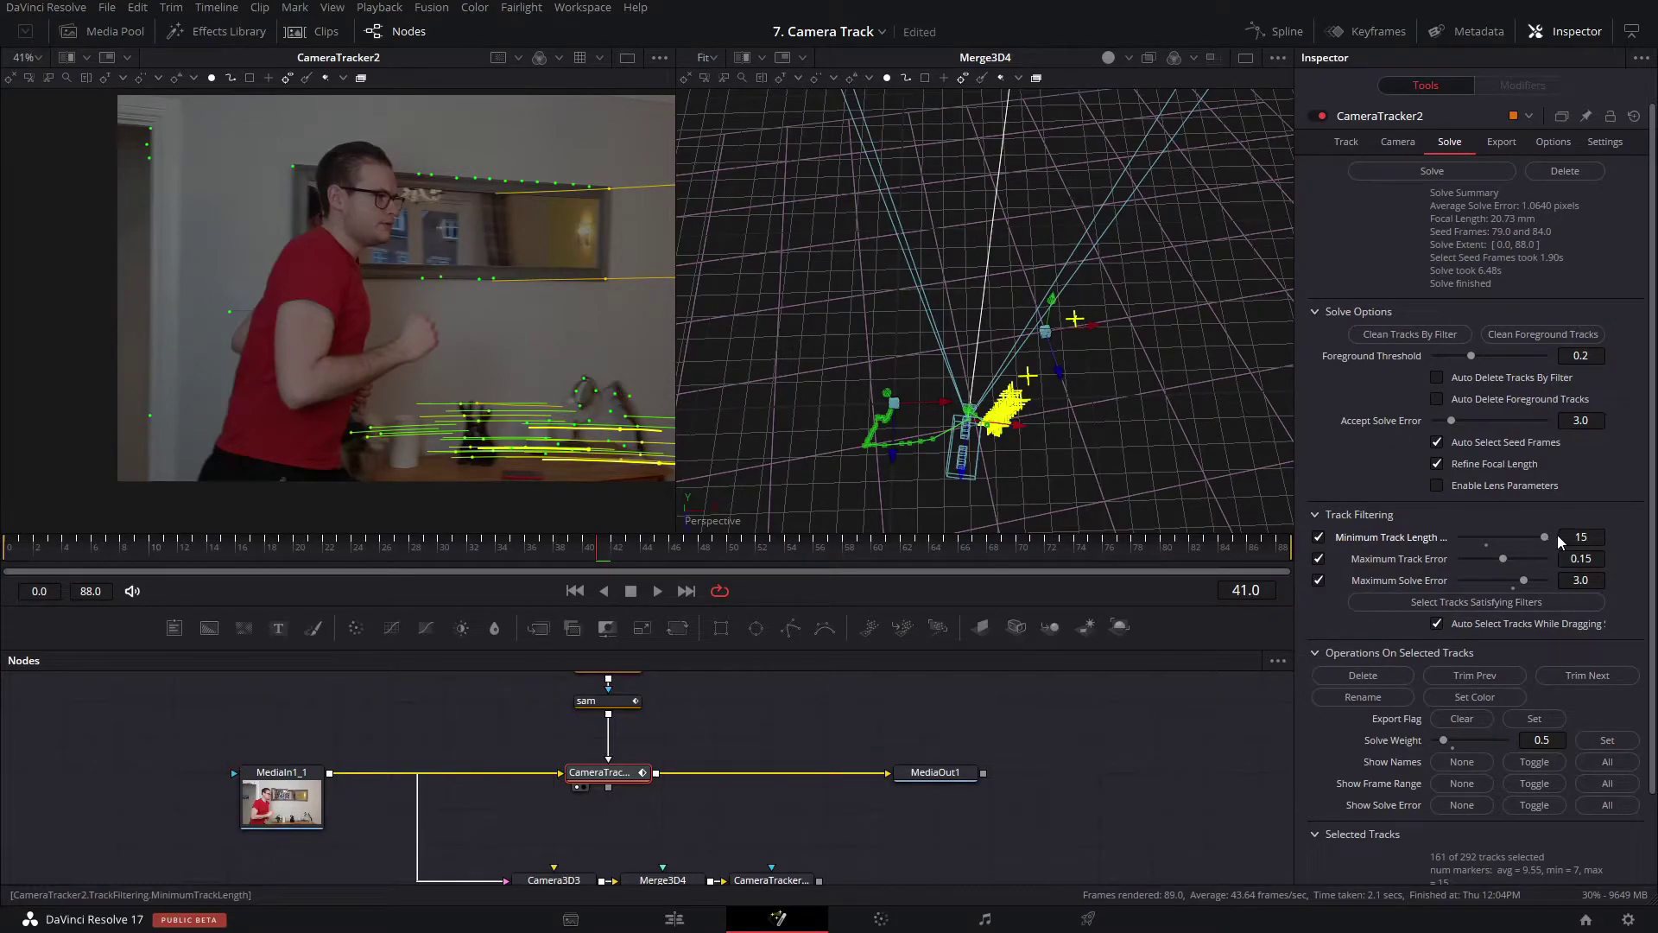
{"action": "left_click", "coordinate": [1587, 537]}
{"action": "left_click", "coordinate": [1563, 740]}
{"action": "left_click", "coordinate": [1615, 740]}
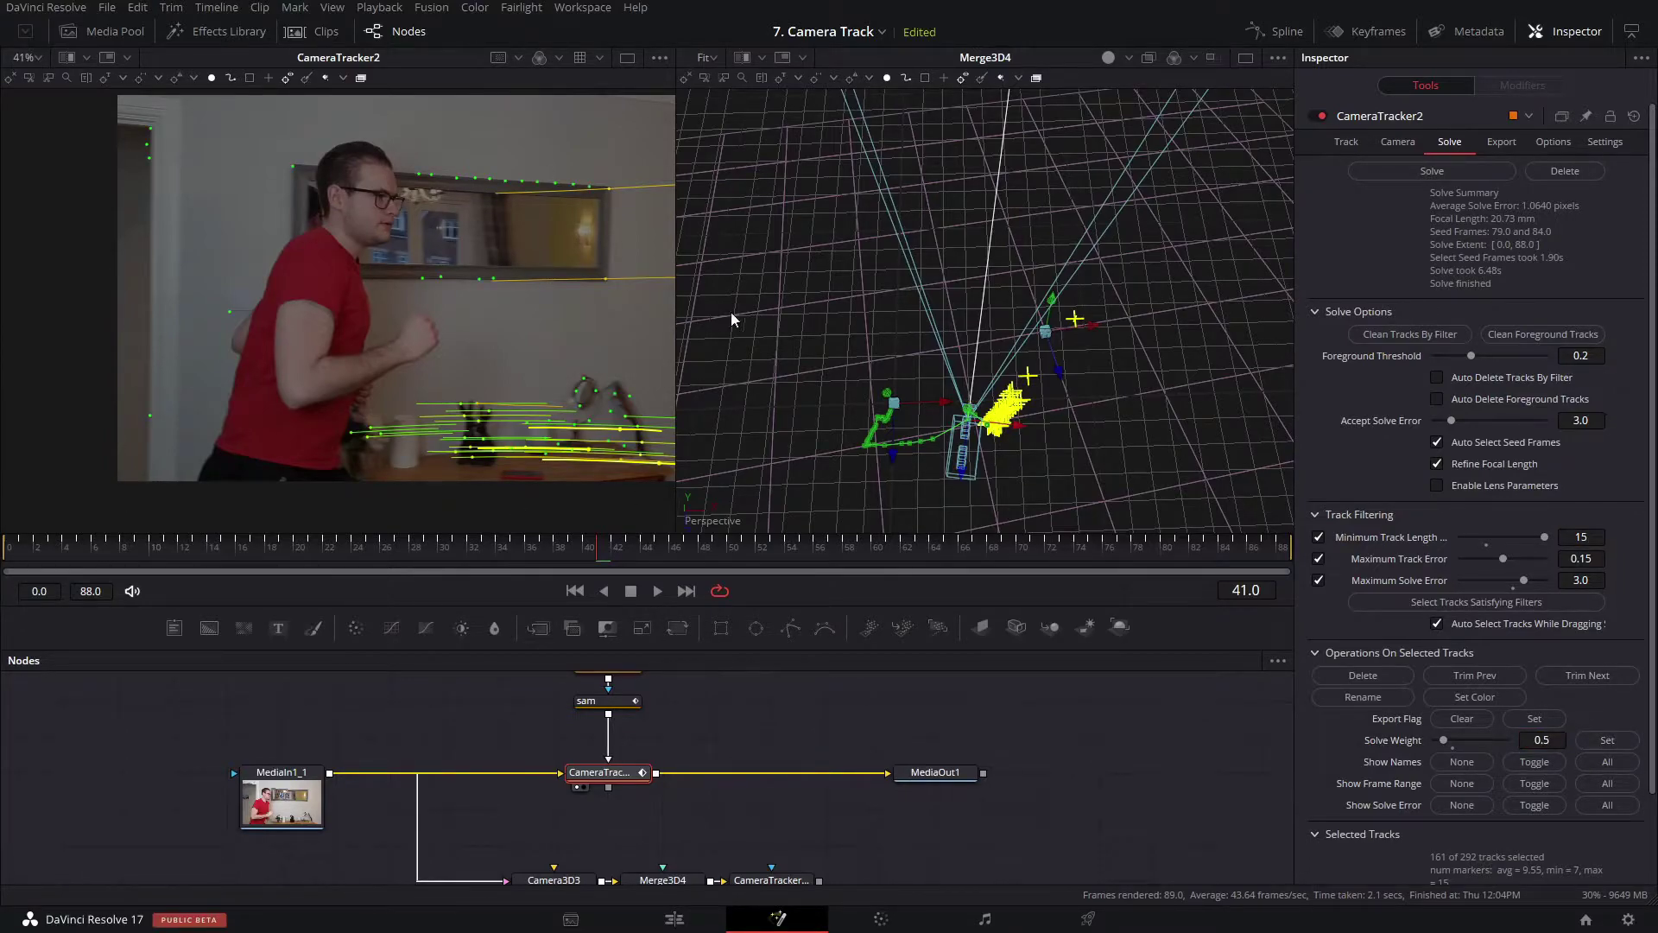
Solve the camera with the weighted tracks and examine the updated point cloud and camera path from several angles.
{"action": "left_click", "coordinate": [1469, 178]}
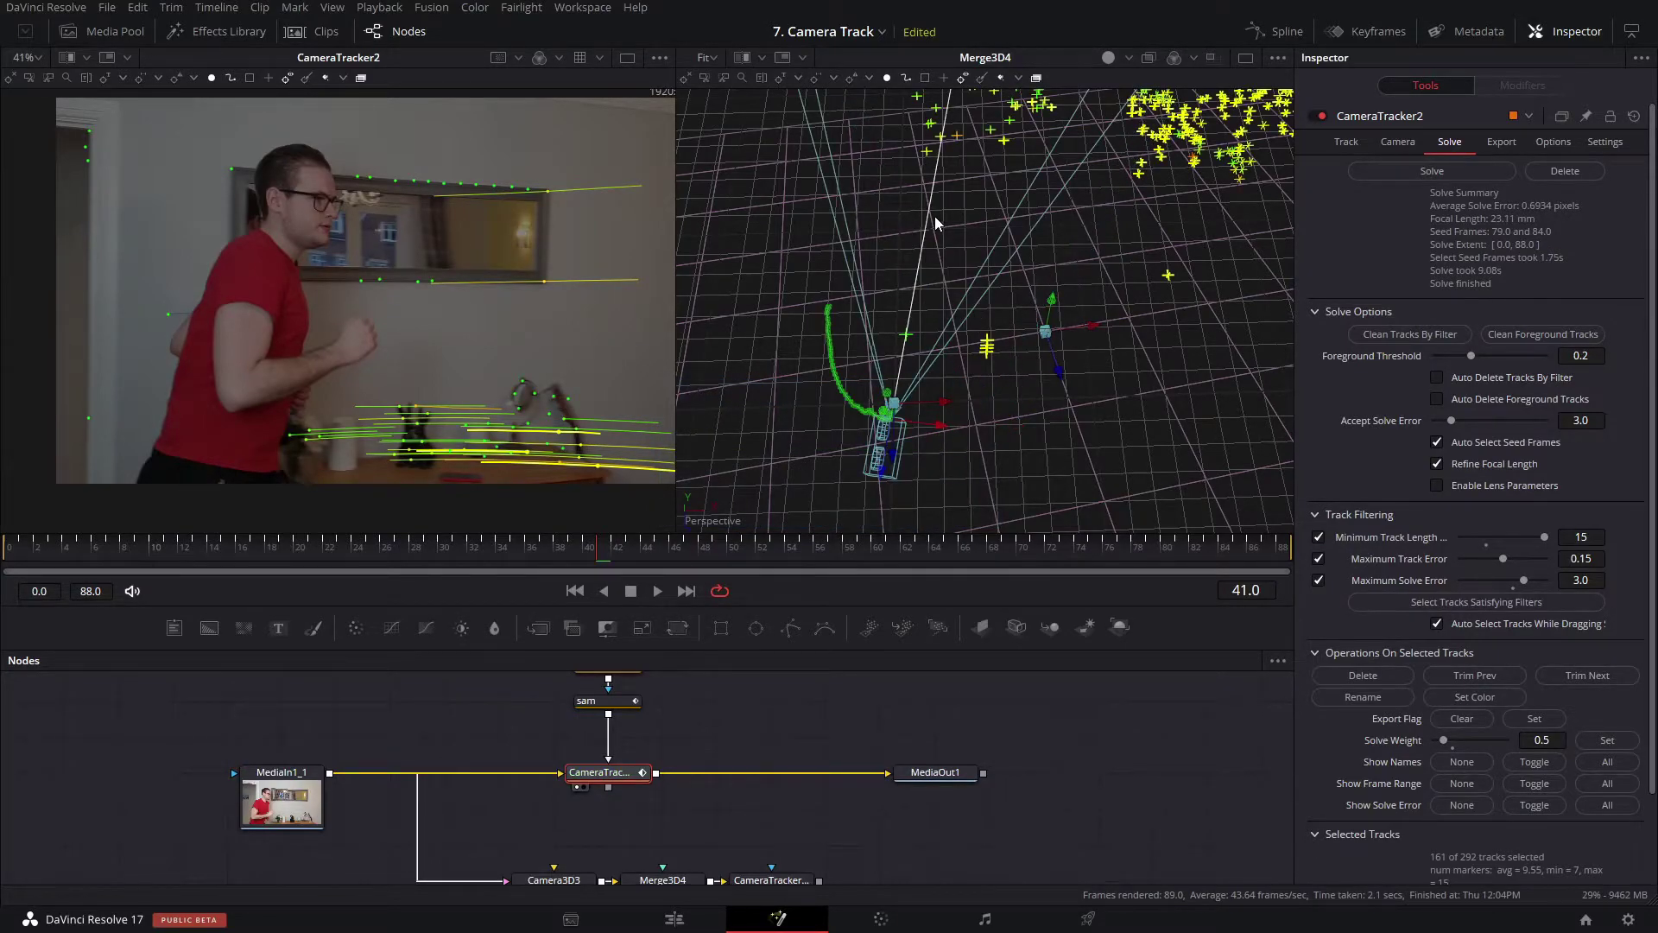
{"action": "left_click_drag", "start_coordinate": [1028, 319], "coordinate": [931, 367]}
{"action": "scroll", "coordinate": [1043, 338], "scroll_direction": "down", "scroll_amount": 5}
{"action": "scroll", "coordinate": [987, 316], "scroll_direction": "up", "scroll_amount": 5}
{"action": "left_click_drag", "start_coordinate": [988, 316], "coordinate": [908, 266]}
{"action": "left_click_drag", "start_coordinate": [587, 553], "coordinate": [1178, 533]}
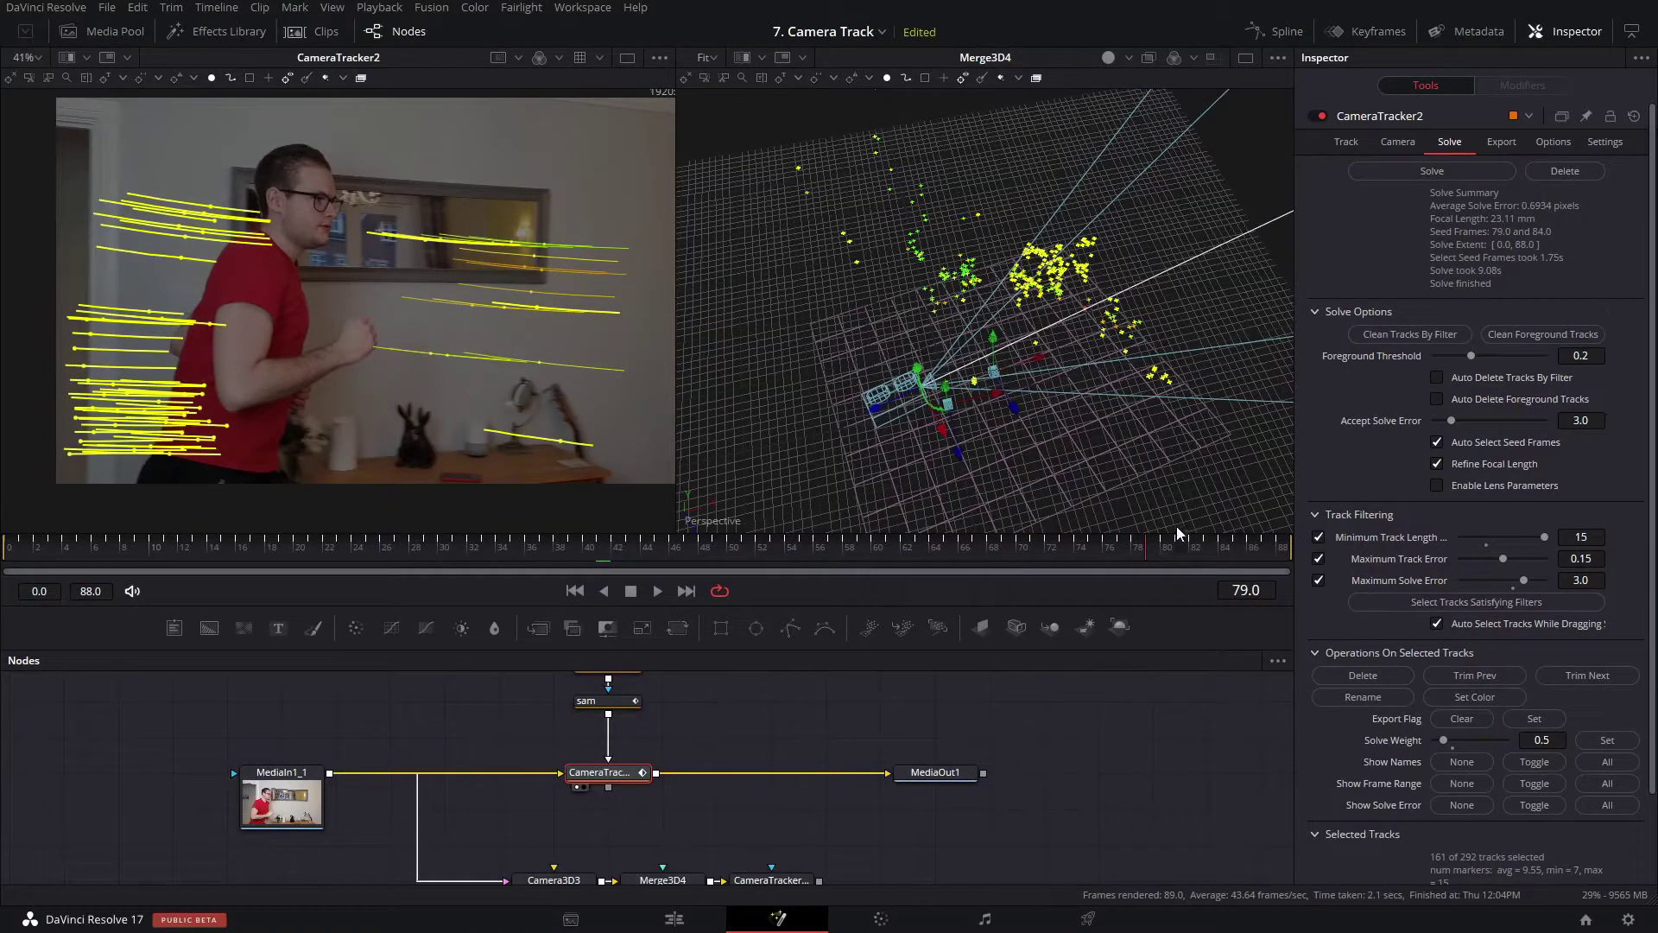
{"action": "left_click_drag", "start_coordinate": [1054, 375], "coordinate": [942, 259]}
Select the tracks around the mirror at frame 35 and set the scene orientation from them as the X axis (right).
{"action": "left_click", "coordinate": [511, 546]}
{"action": "mouse_move", "coordinate": [511, 546]}
{"action": "left_mouse_down"}
{"action": "mouse_move", "coordinate": [423, 550]}
{"action": "mouse_move", "coordinate": [519, 541]}
{"action": "left_mouse_up"}
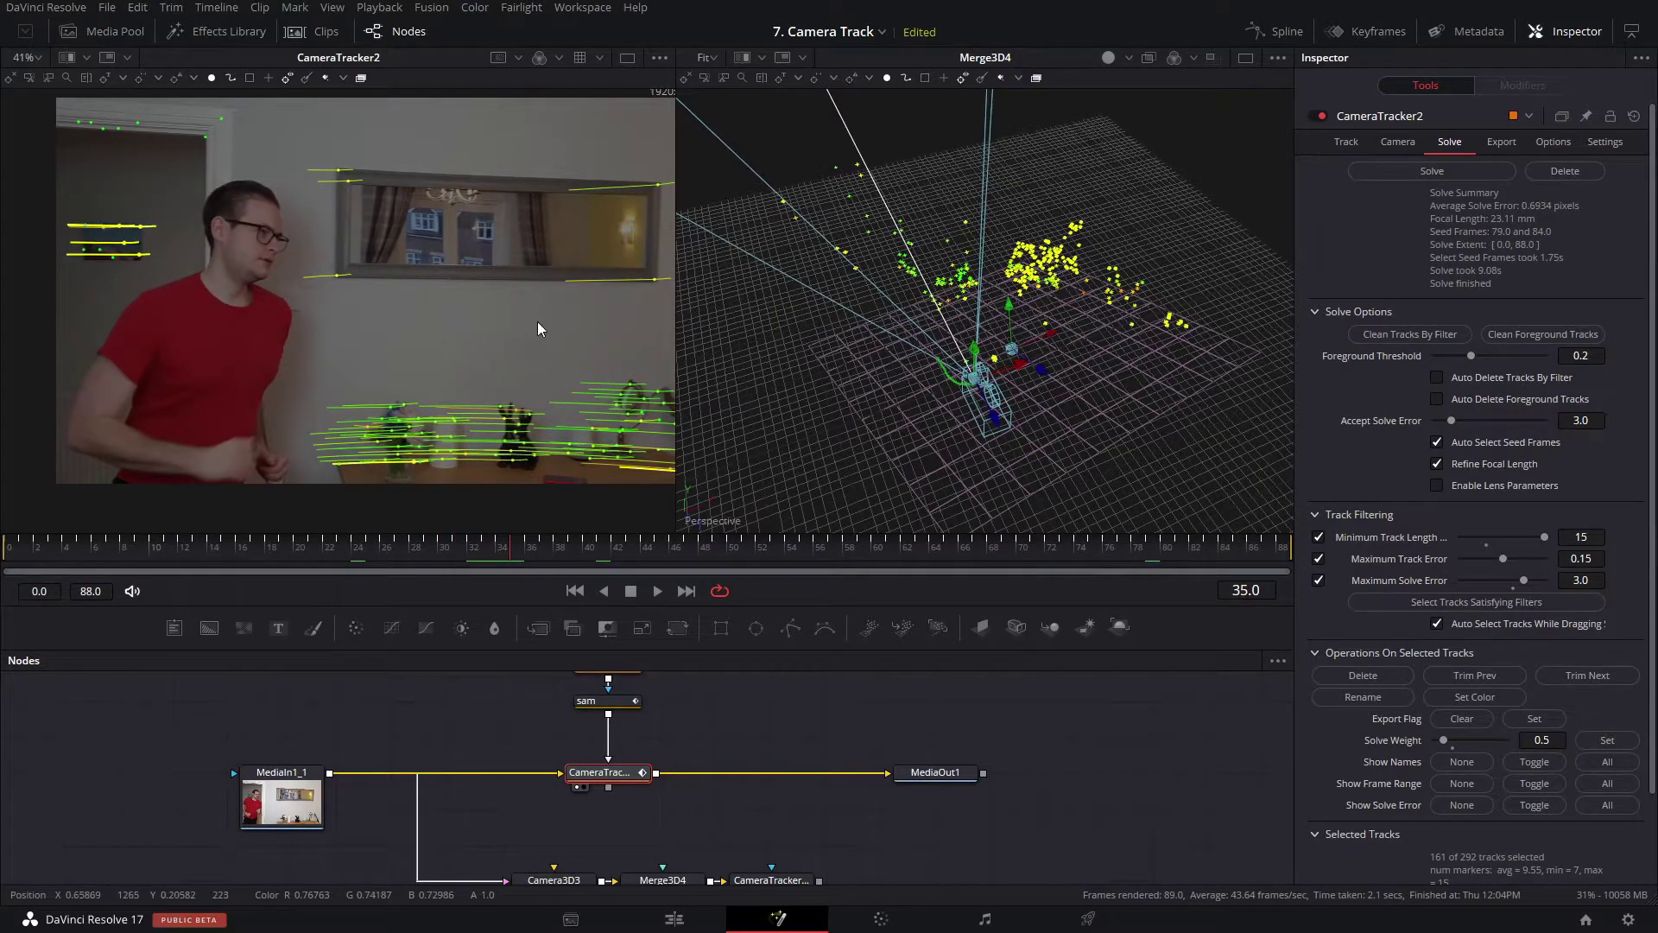
{"action": "left_click_drag", "start_coordinate": [537, 321], "coordinate": [448, 329]}
{"action": "left_click_drag", "start_coordinate": [634, 150], "coordinate": [223, 335]}
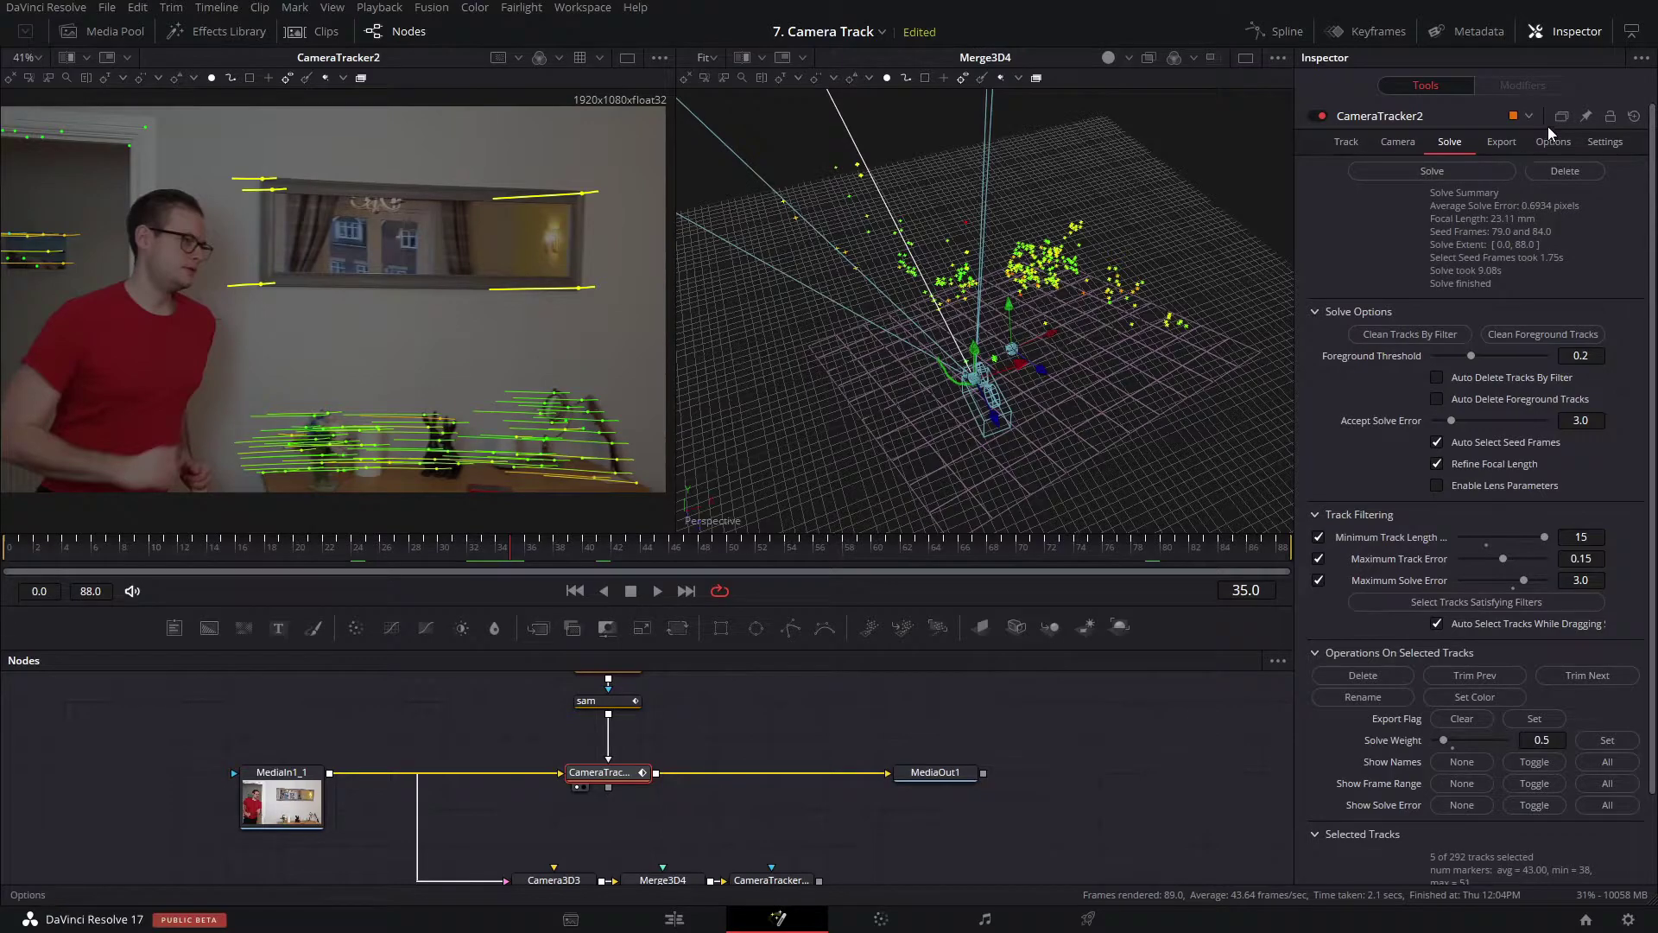
{"action": "left_click", "coordinate": [1503, 140]}
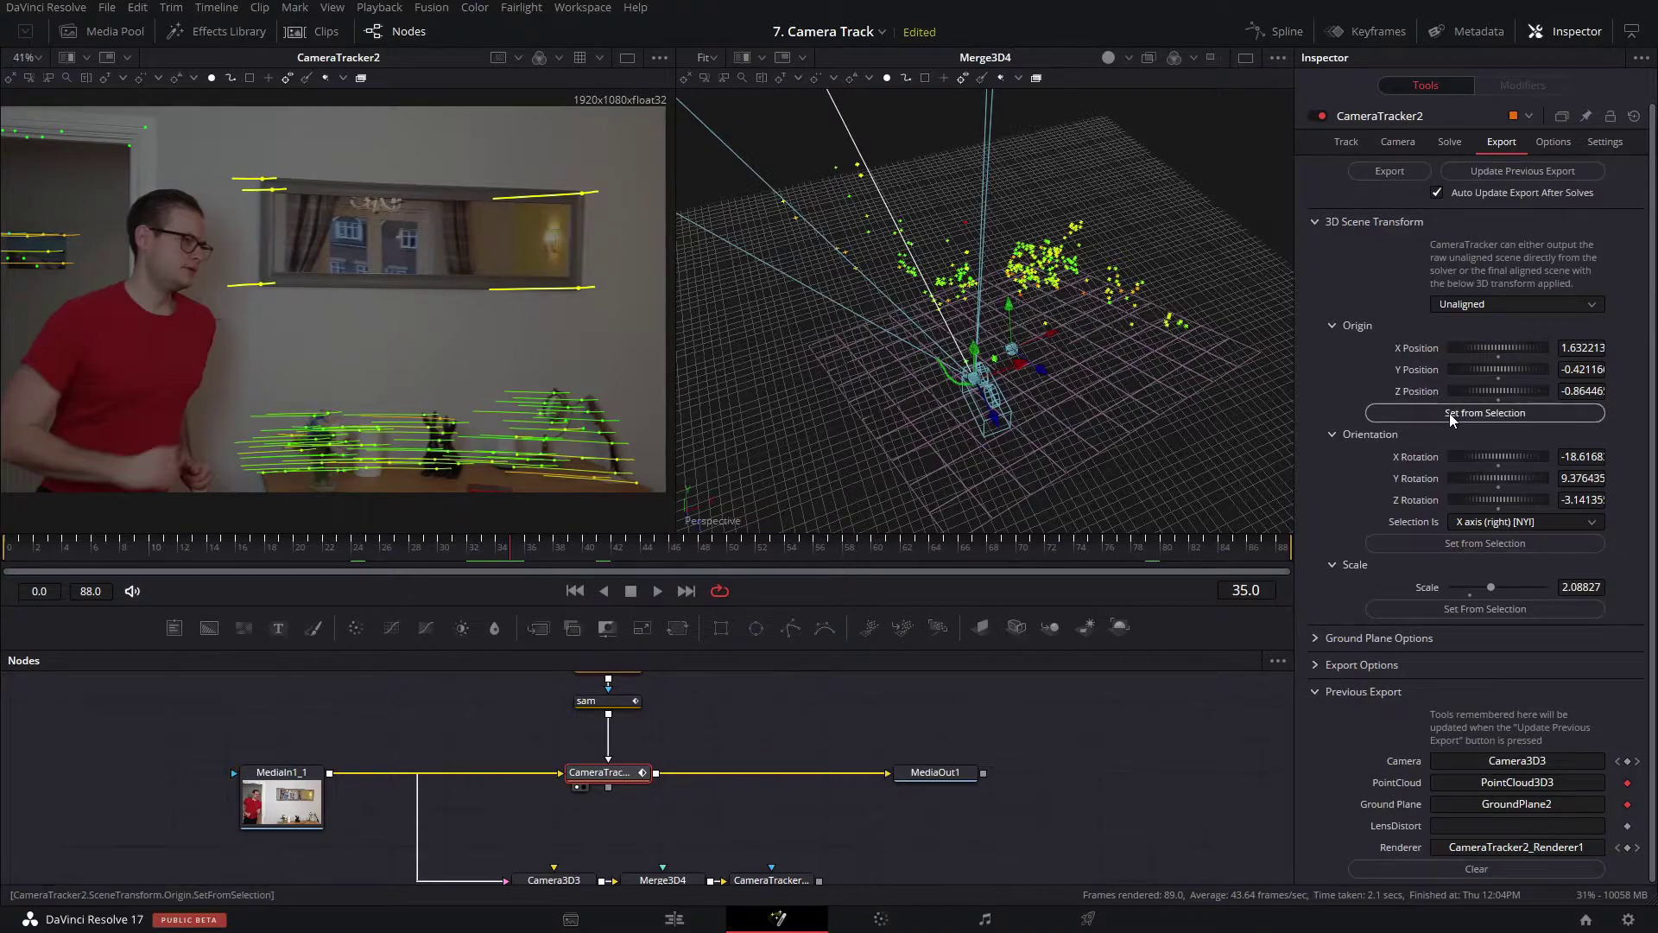
{"action": "left_click", "coordinate": [1478, 521]}
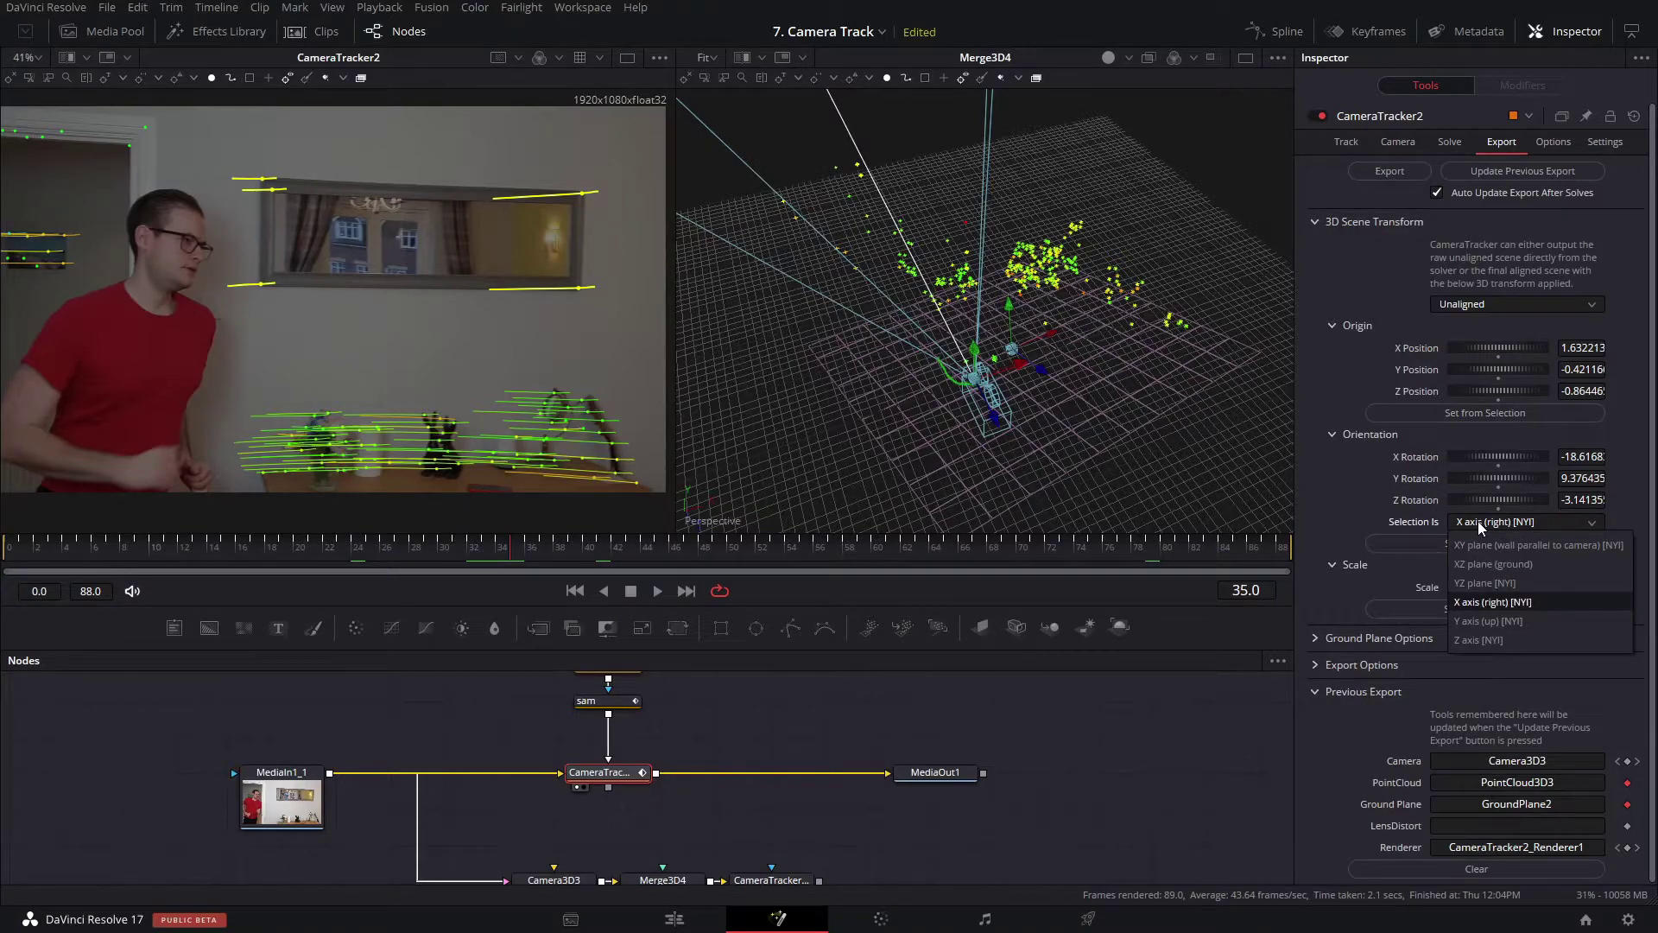
{"action": "left_click", "coordinate": [1478, 520]}
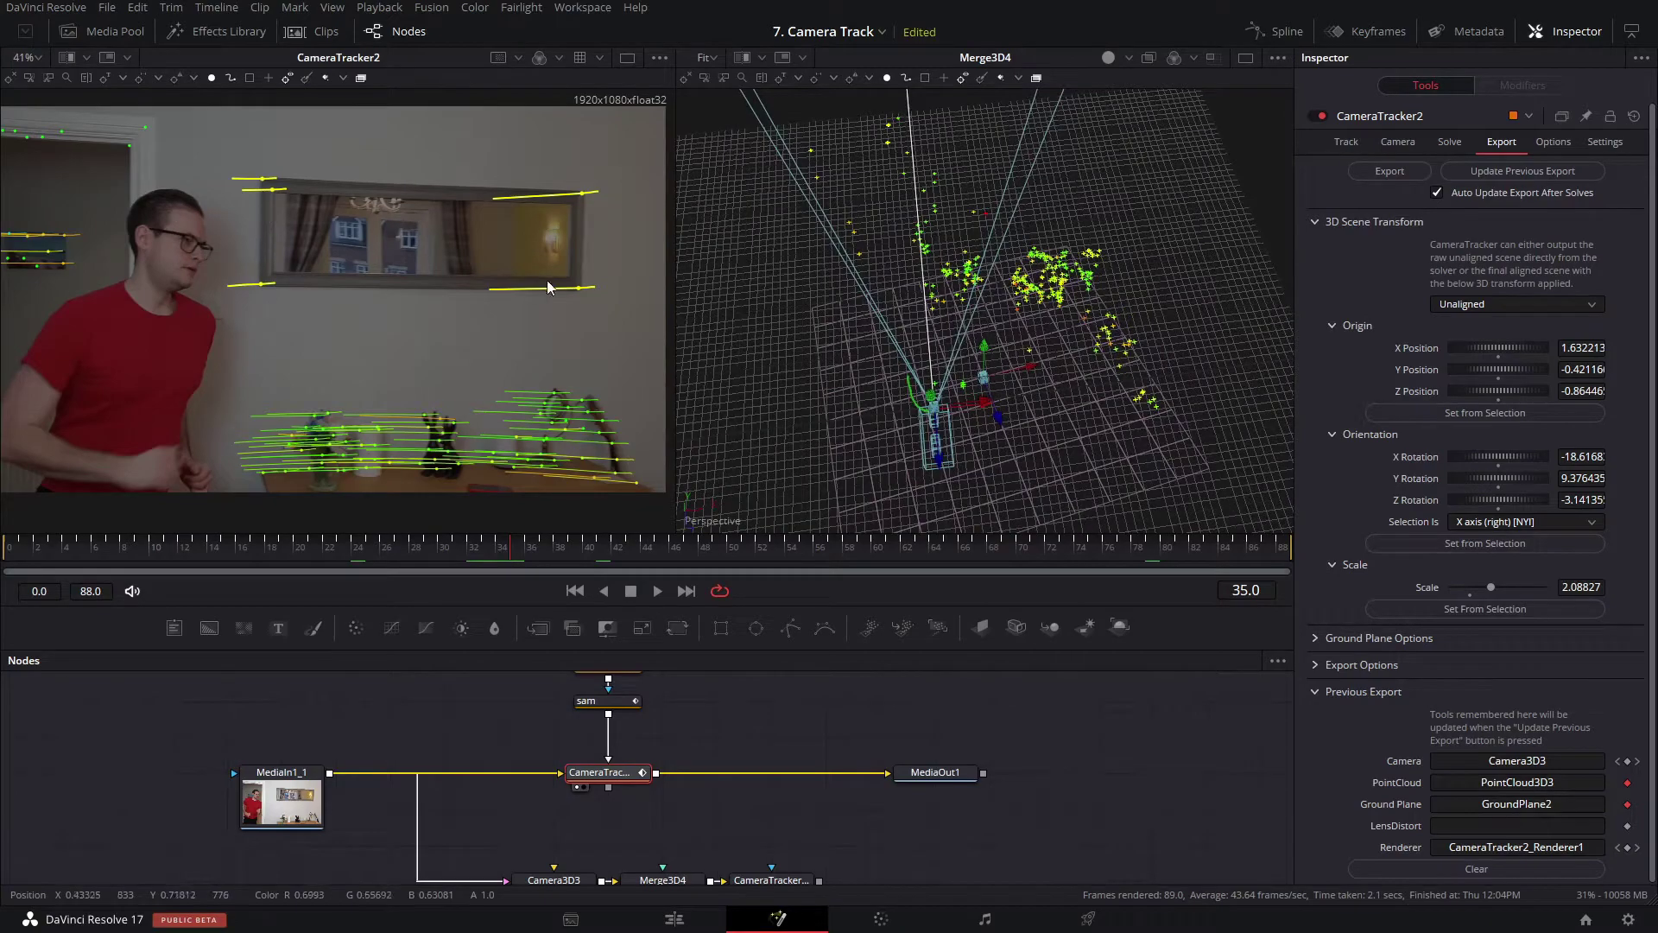
{"action": "left_click", "coordinate": [1483, 546]}
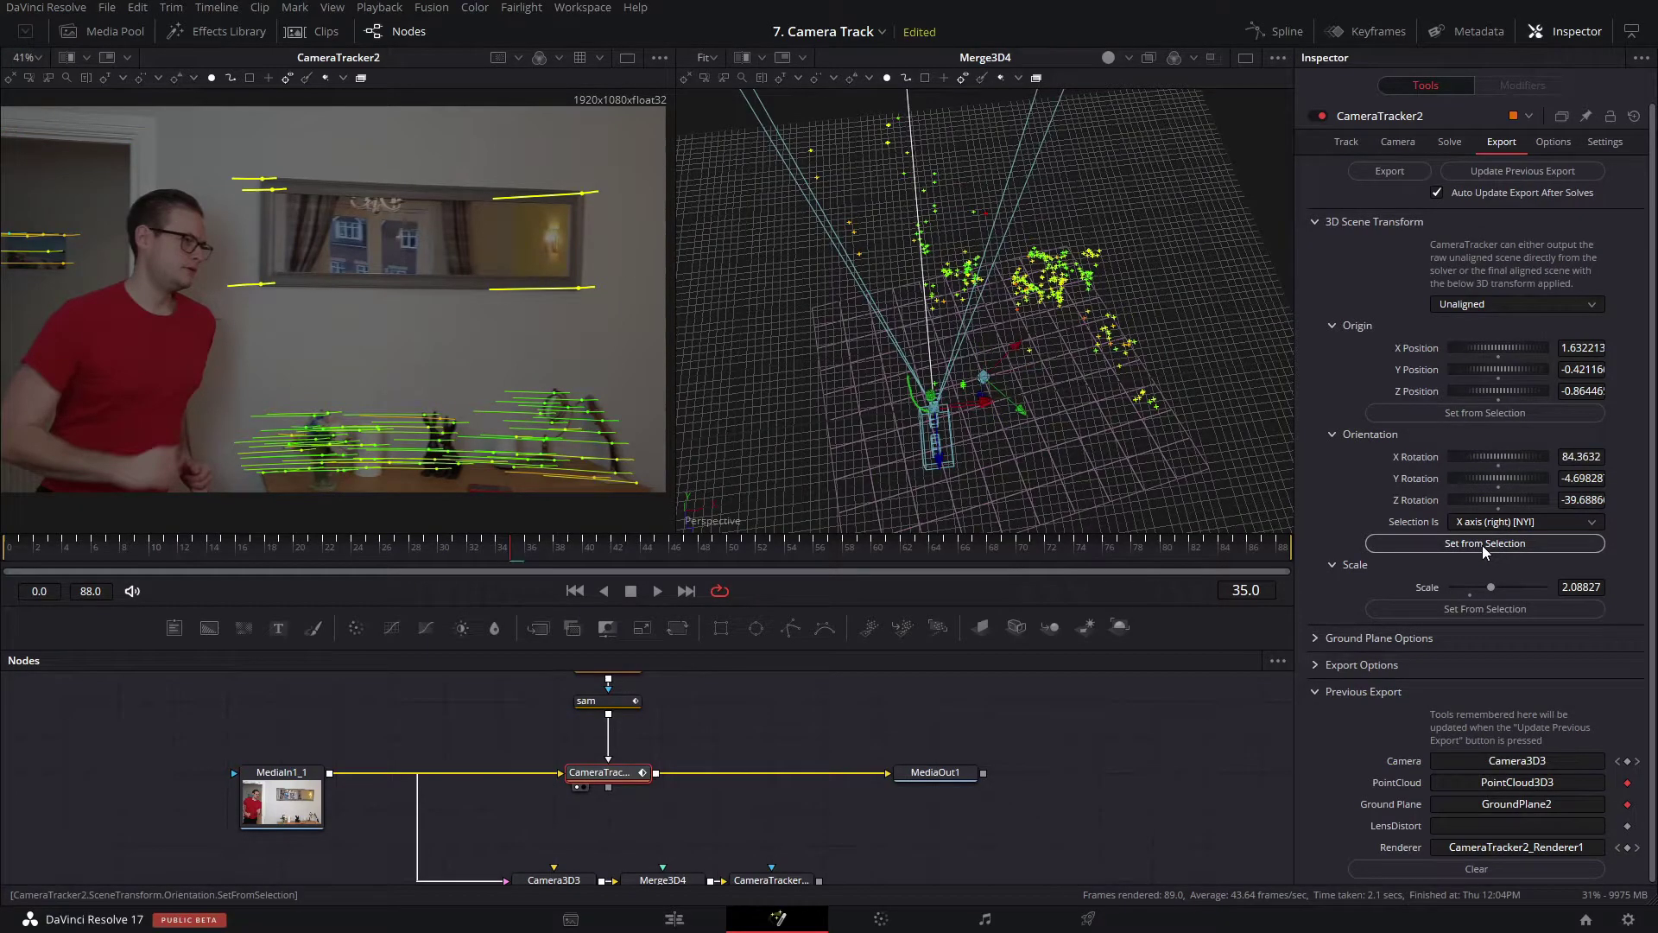
Select the tracks on the desk and its ornaments and set the scene origin from them.
{"action": "left_click_drag", "start_coordinate": [541, 383], "coordinate": [518, 293]}
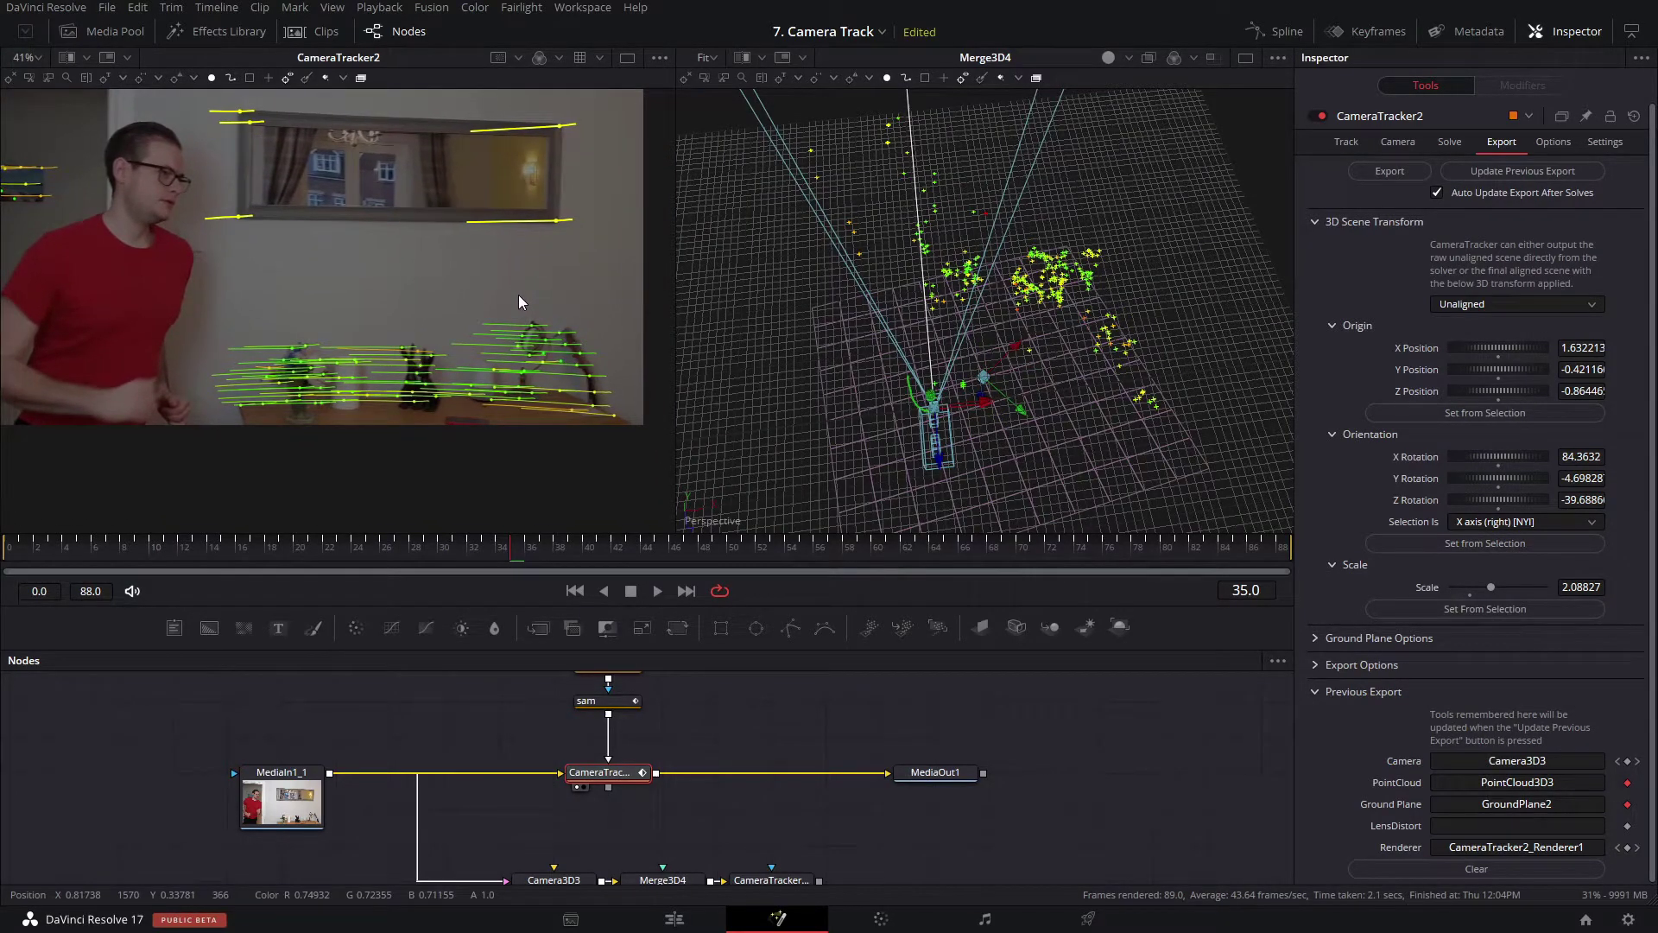
{"action": "left_click_drag", "start_coordinate": [621, 295], "coordinate": [207, 434]}
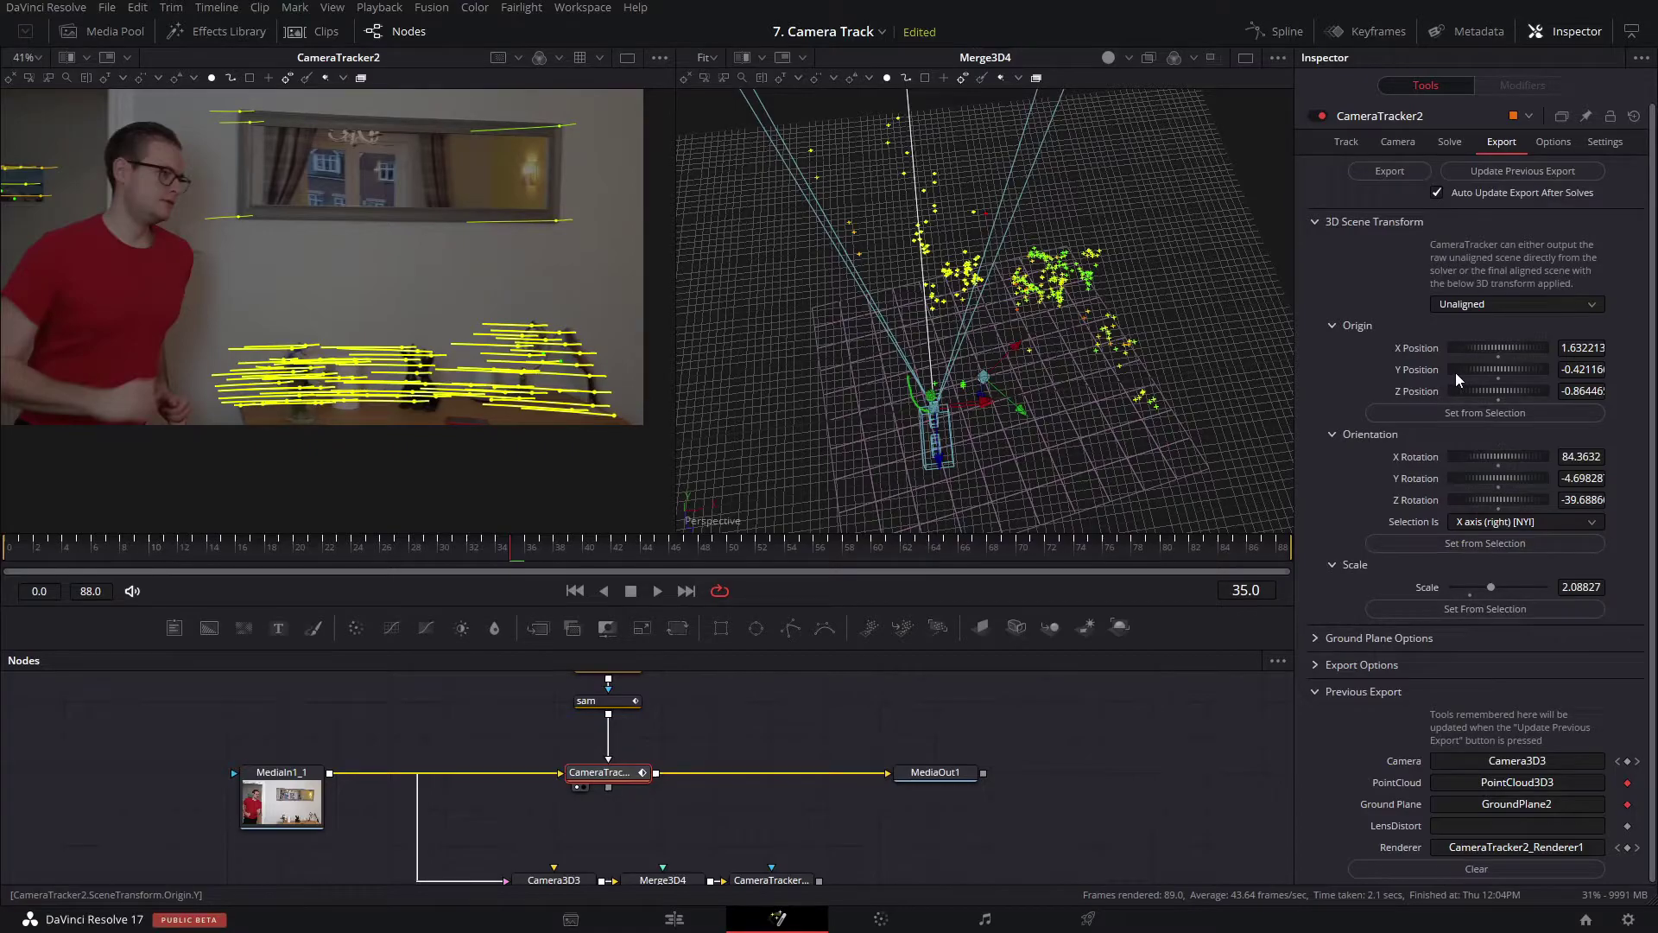
{"action": "left_click", "coordinate": [1488, 417]}
{"action": "left_click_drag", "start_coordinate": [1040, 339], "coordinate": [1334, 449]}
Set the 3D scene scale to 2.01 and check the point cloud against the ground plane.
{"action": "scroll", "coordinate": [1008, 308], "scroll_direction": "down", "scroll_amount": 4}
{"action": "left_click_drag", "start_coordinate": [1525, 587], "coordinate": [1489, 586]}
{"action": "left_click_drag", "start_coordinate": [875, 207], "coordinate": [889, 162]}
{"action": "scroll", "coordinate": [1002, 338], "scroll_direction": "up", "scroll_amount": 5}
Set the scene scale from the two tracks along the mirror's lower edge, using a real-world distance of 1.
{"action": "left_click_drag", "start_coordinate": [392, 233], "coordinate": [444, 275]}
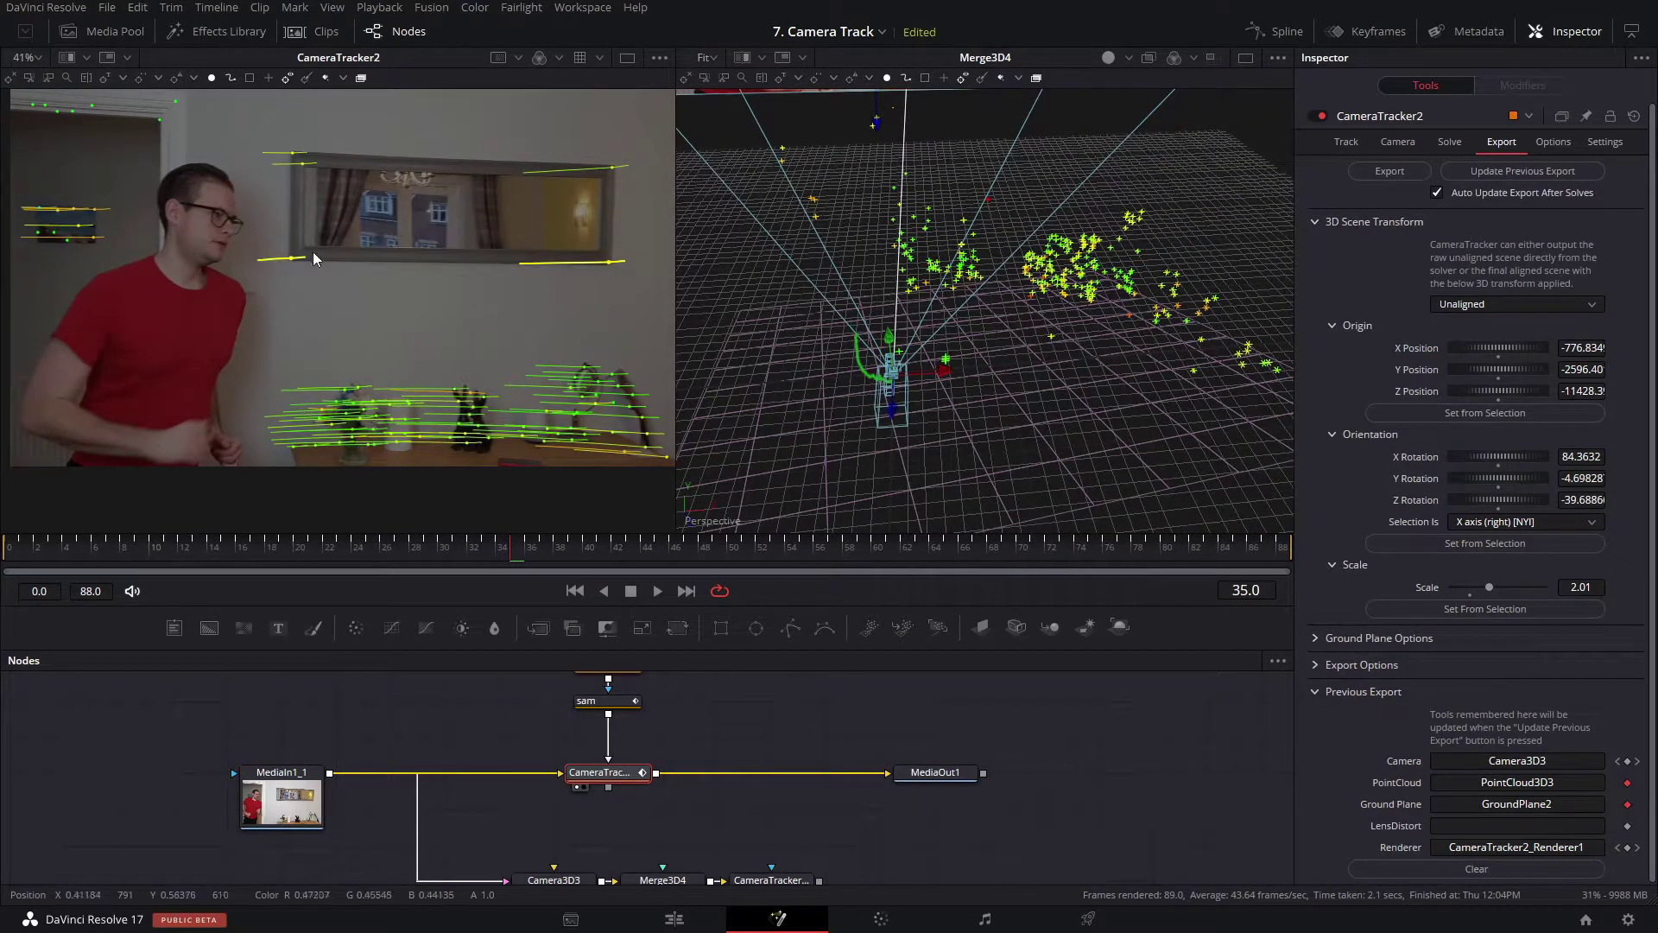
{"action": "left_click", "coordinate": [1503, 610]}
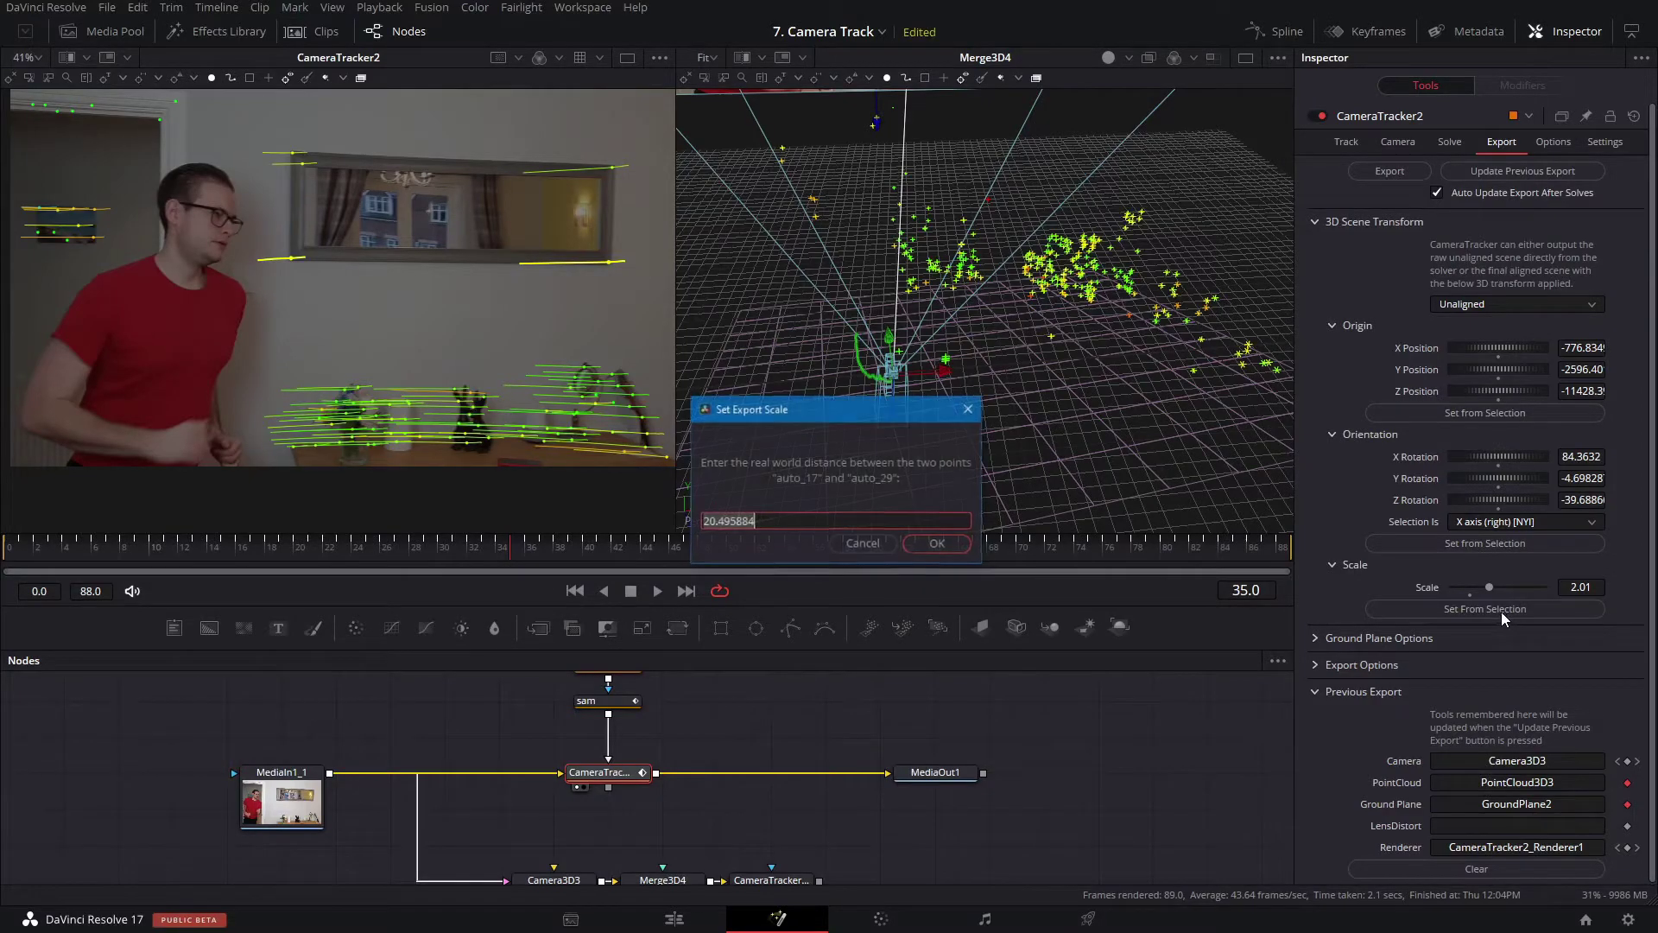
{"action": "type", "text": "1"}
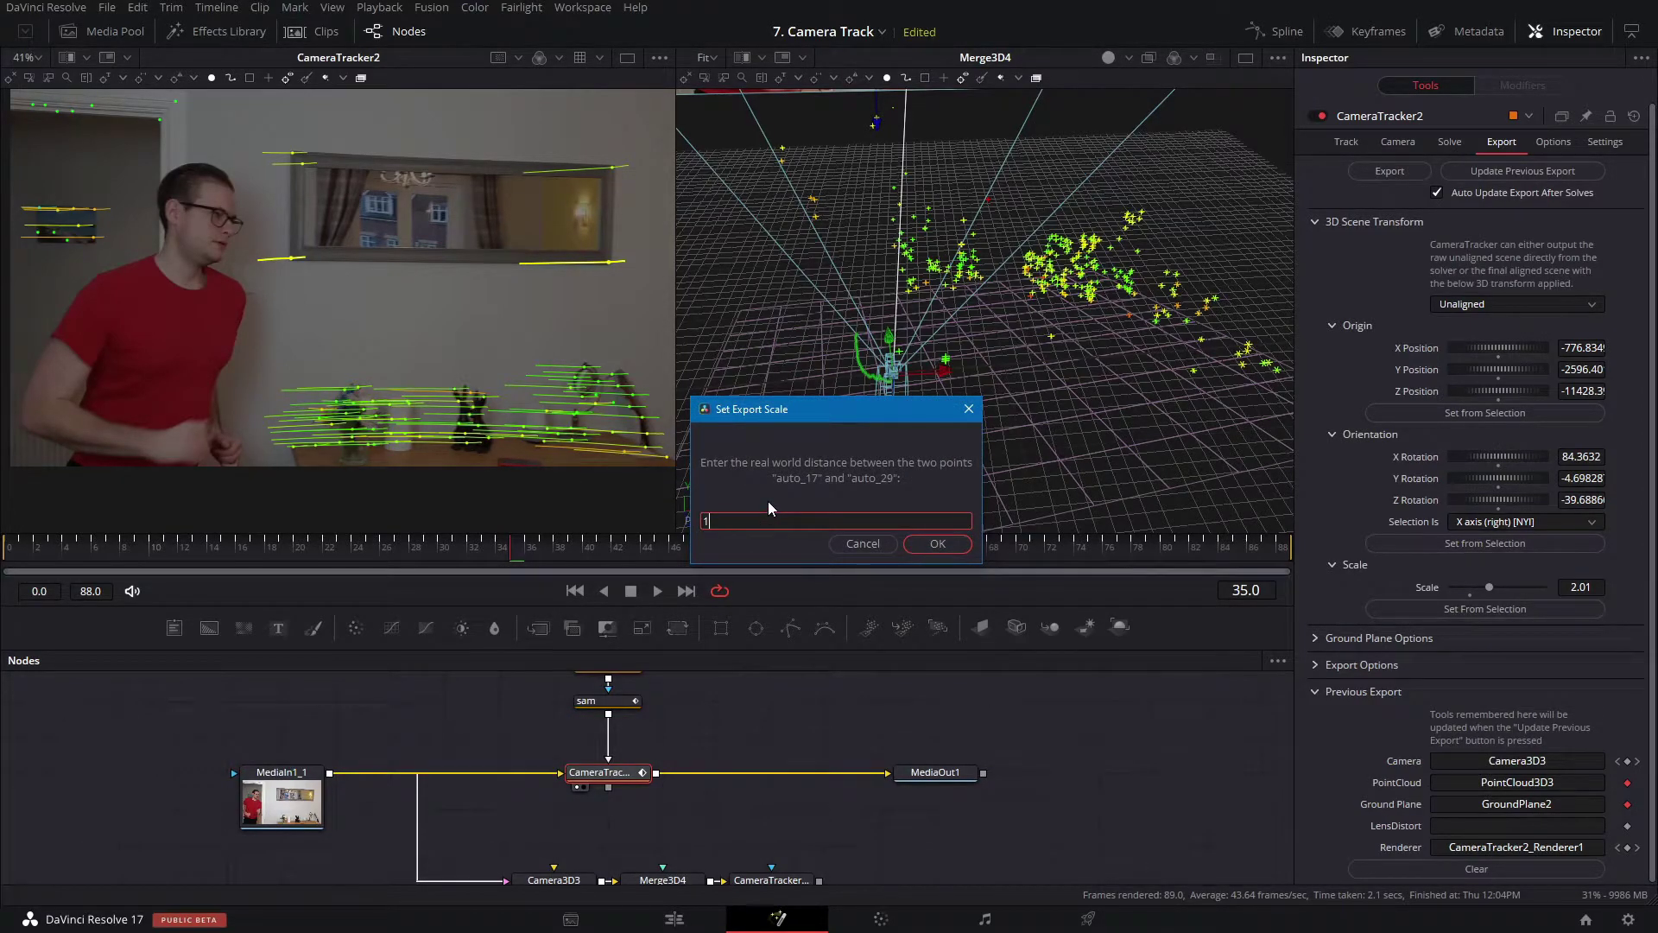
{"action": "key", "text": "Return"}
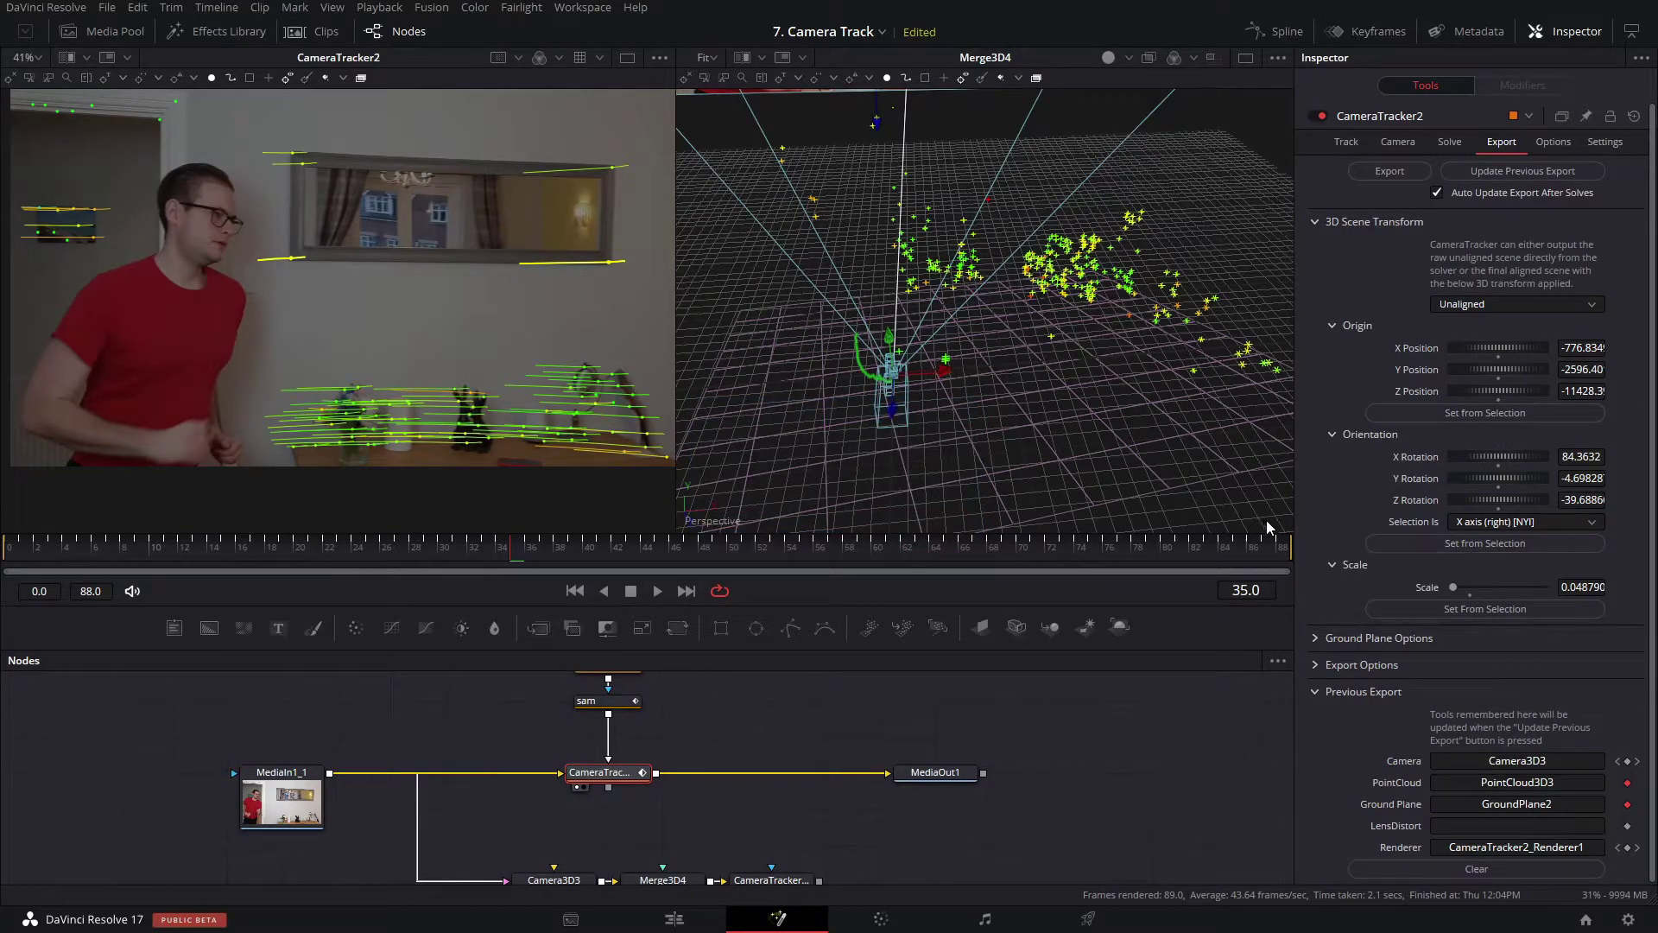
Solve the camera again and examine the point cloud and camera from other angles.
{"action": "left_click", "coordinate": [1440, 149]}
{"action": "left_click", "coordinate": [1434, 170]}
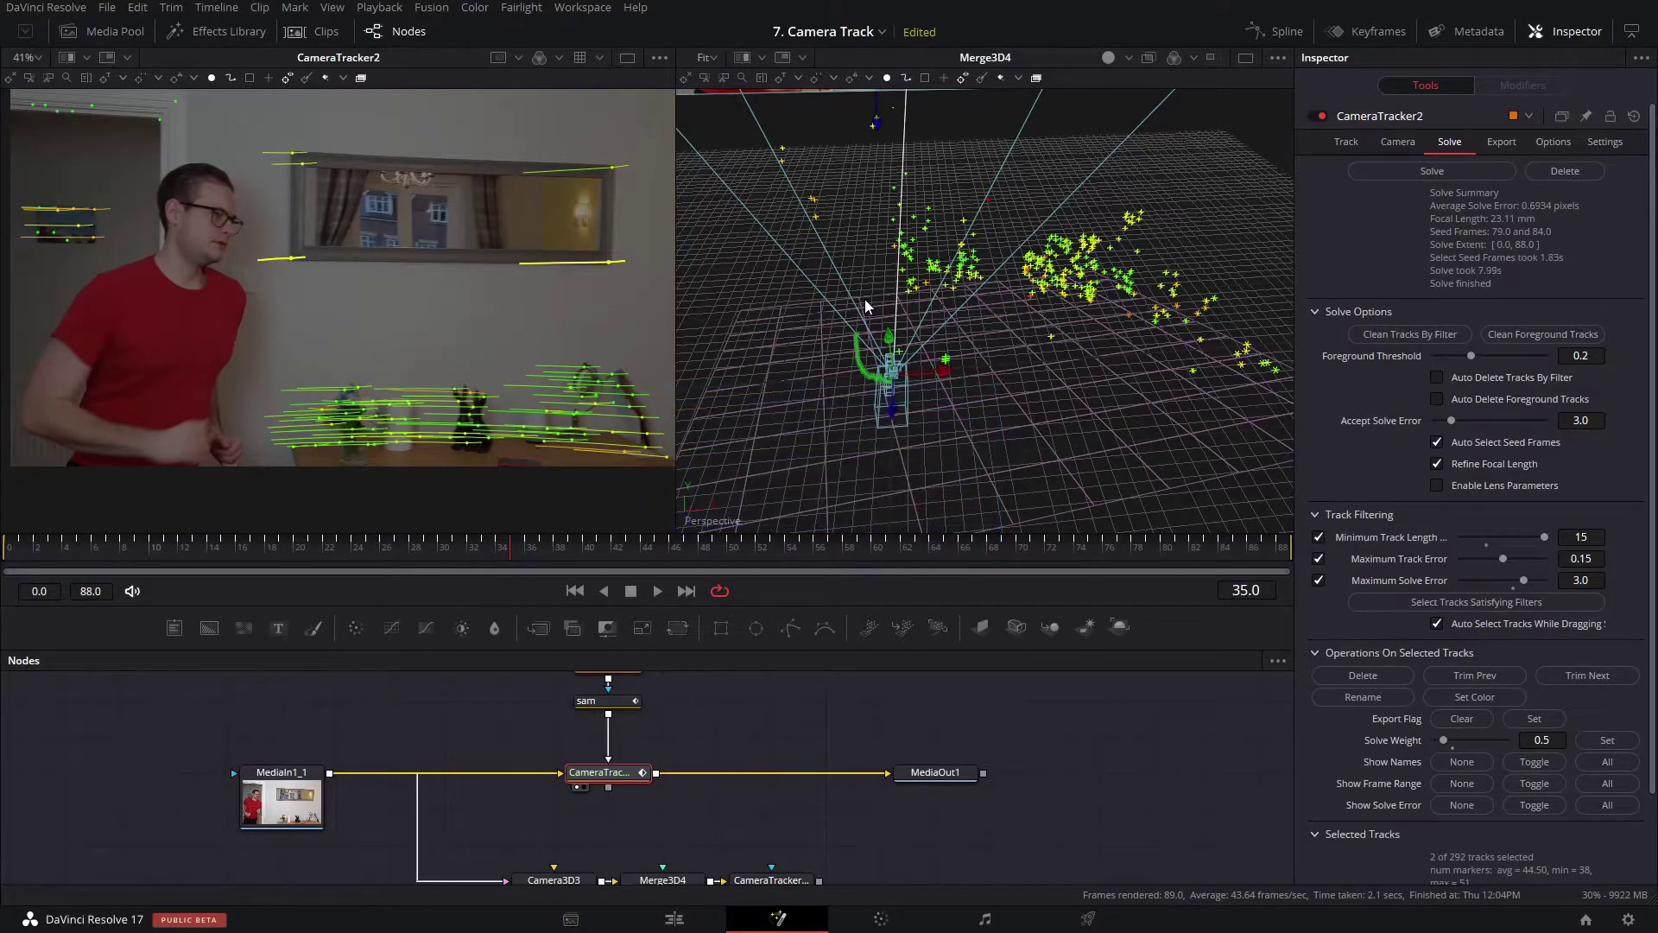
{"action": "left_click_drag", "start_coordinate": [954, 296], "coordinate": [915, 292]}
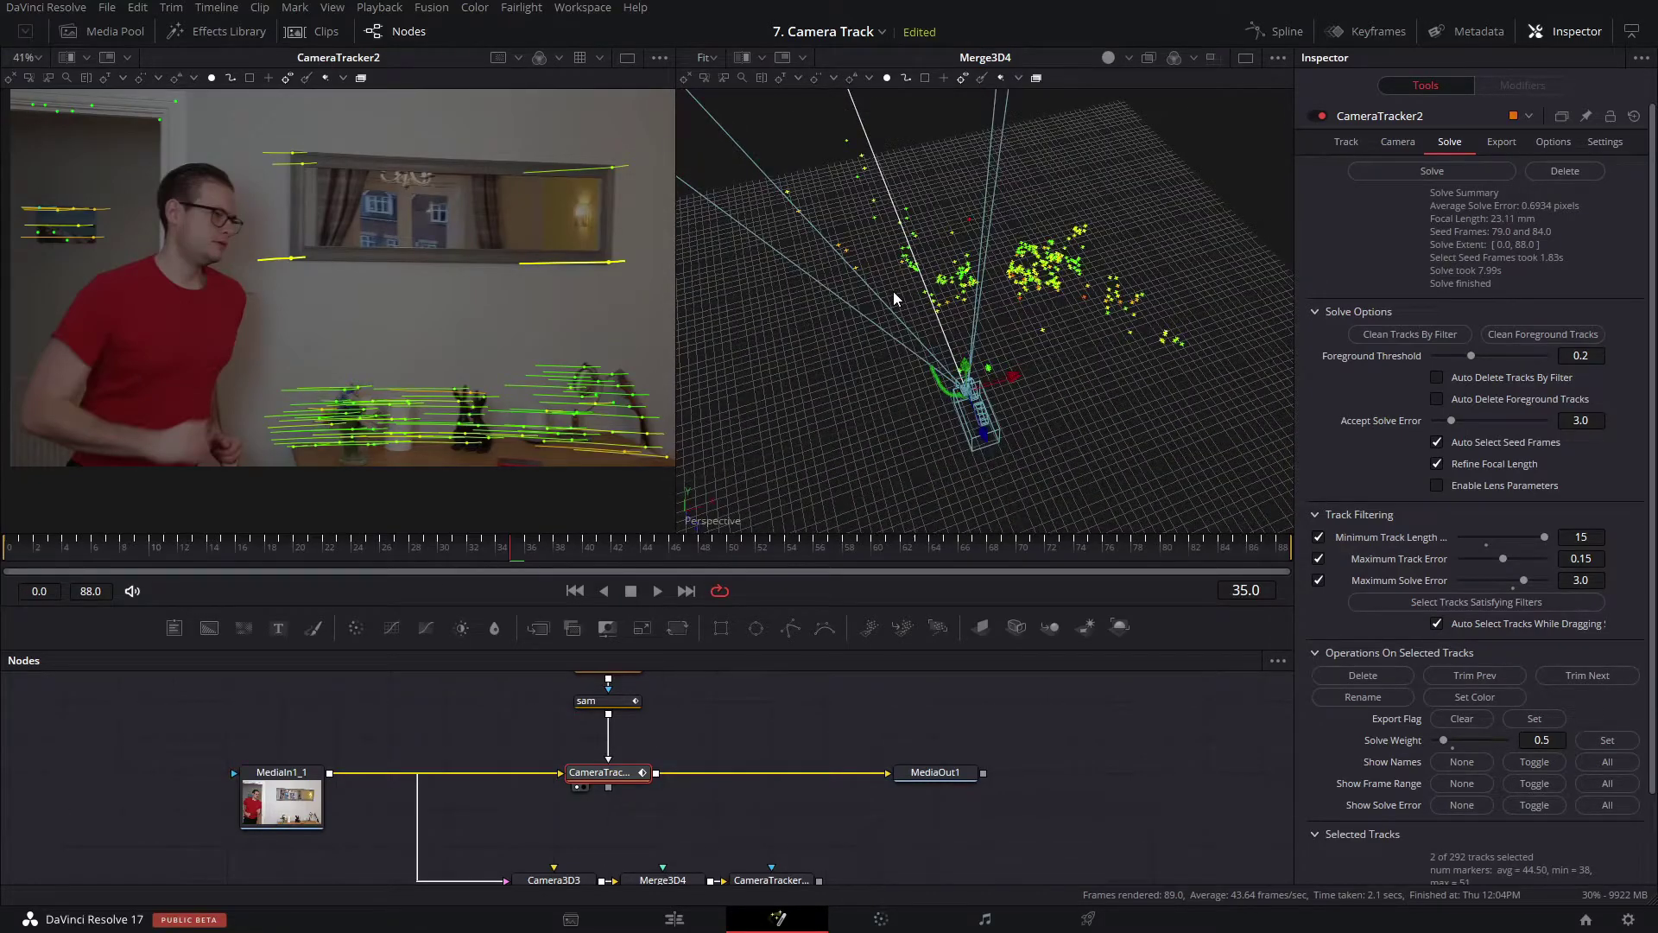
{"action": "left_click_drag", "start_coordinate": [949, 390], "coordinate": [829, 510]}
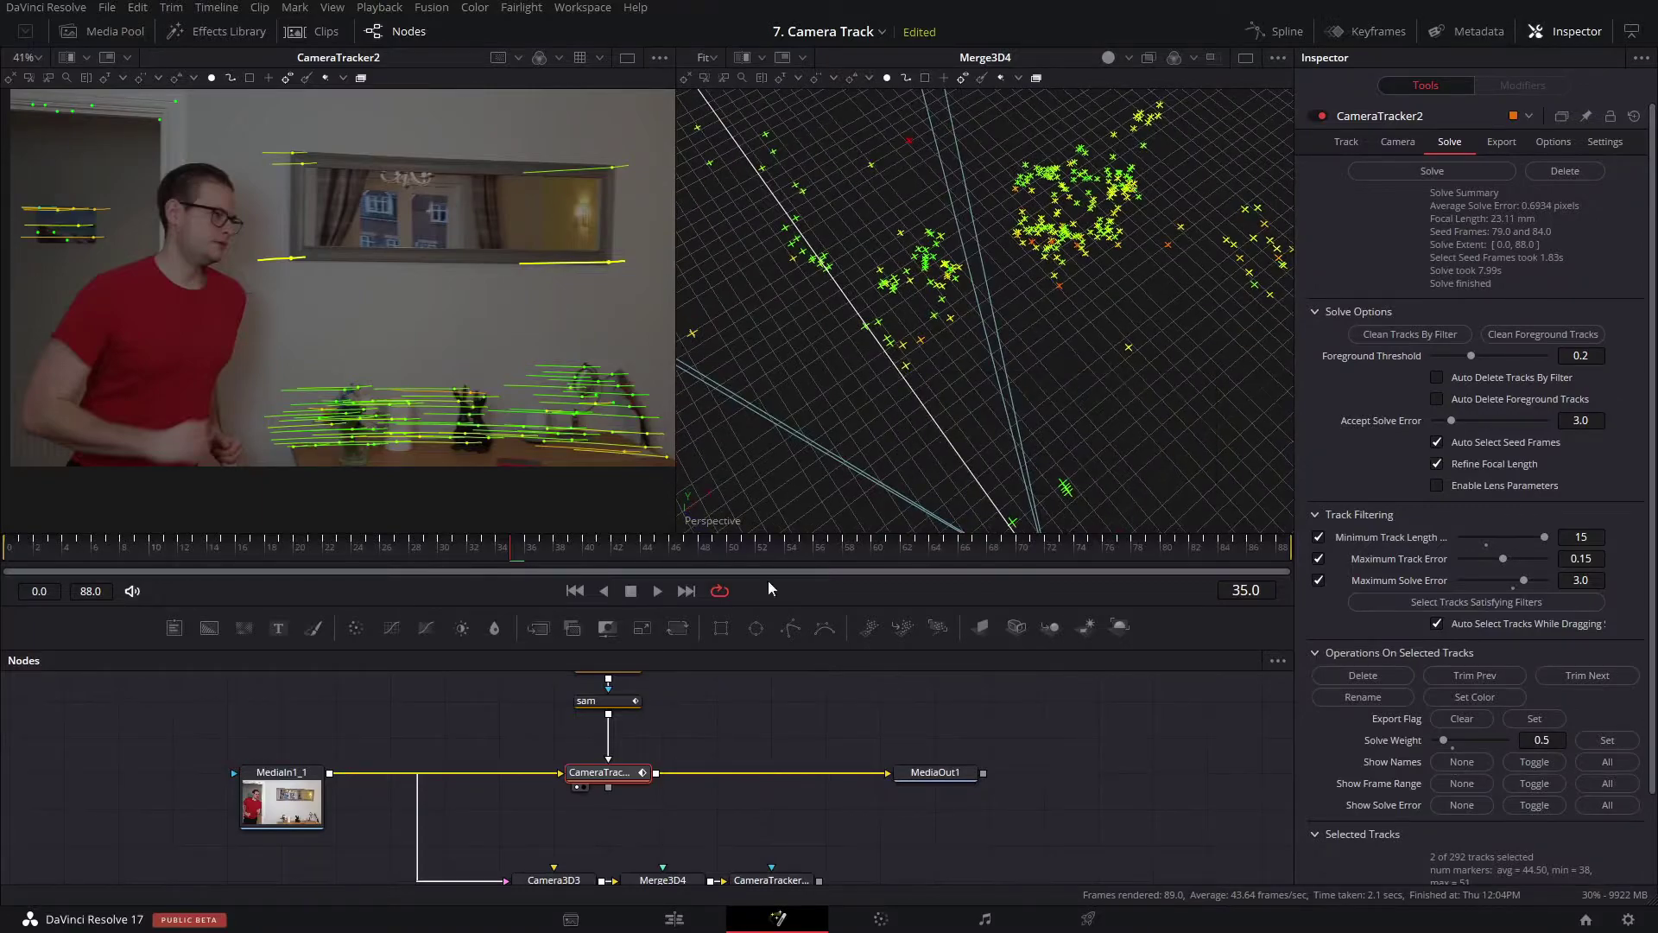
Add a Cube3D node to the scene through Merge3D4.
{"action": "left_click_drag", "start_coordinate": [720, 725], "coordinate": [769, 688]}
{"action": "left_click_drag", "start_coordinate": [766, 778], "coordinate": [758, 651]}
{"action": "left_click", "coordinate": [706, 732]}
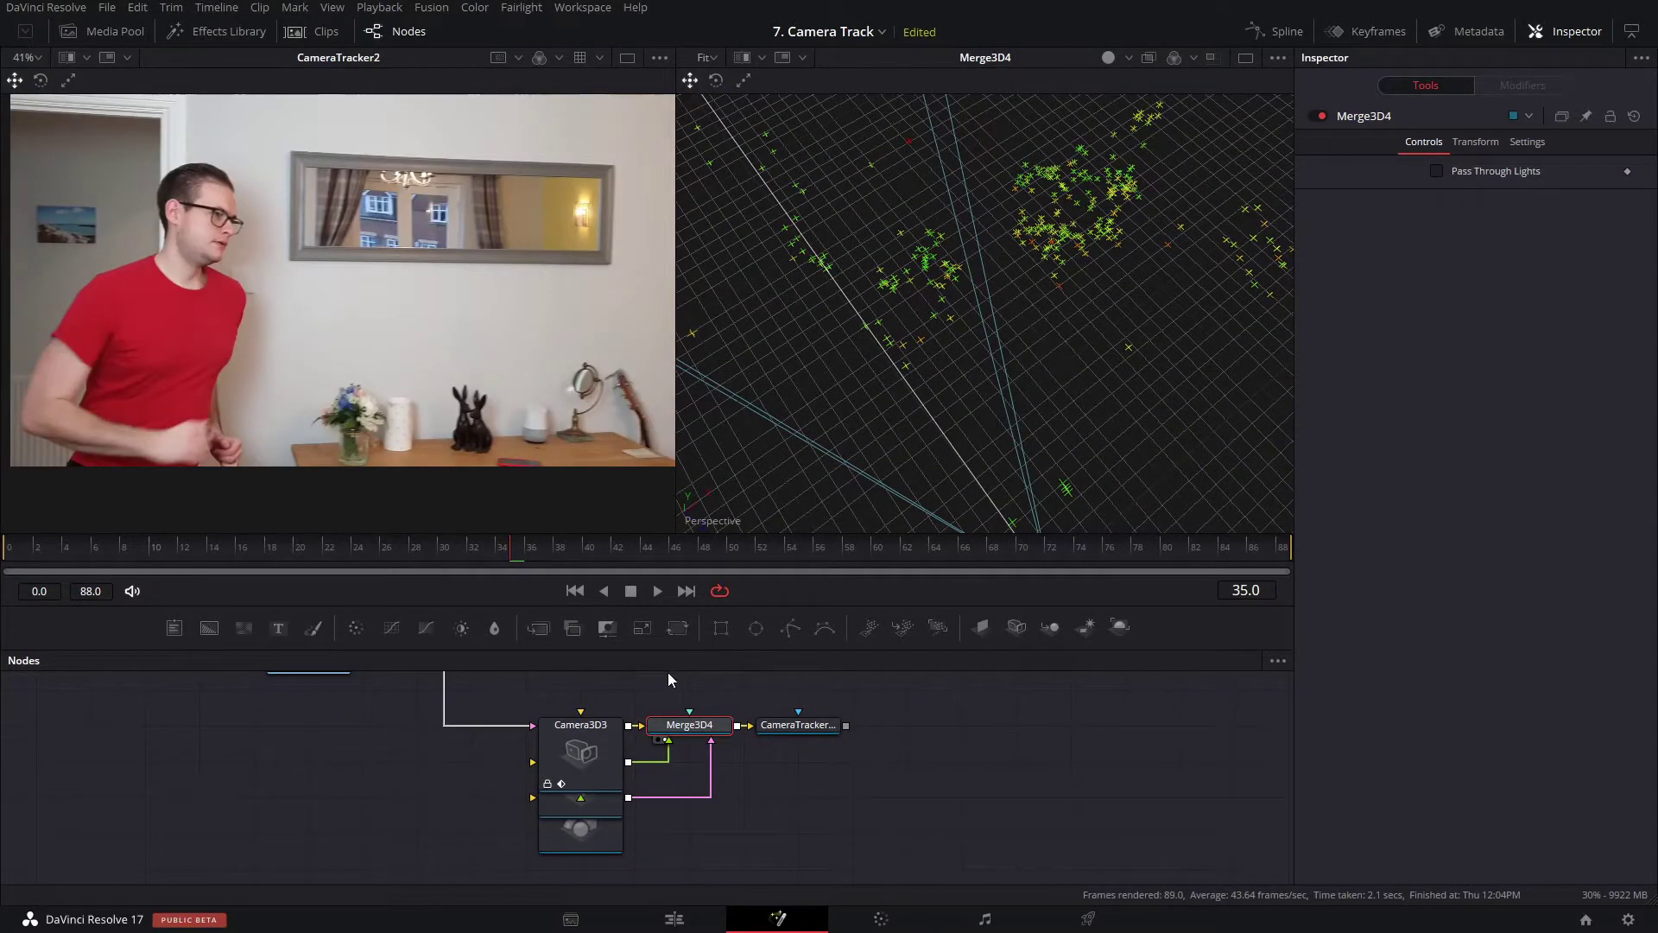
{"action": "key", "text": "shift+space"}
{"action": "type", "text": "cube"}
{"action": "key", "text": "Return"}
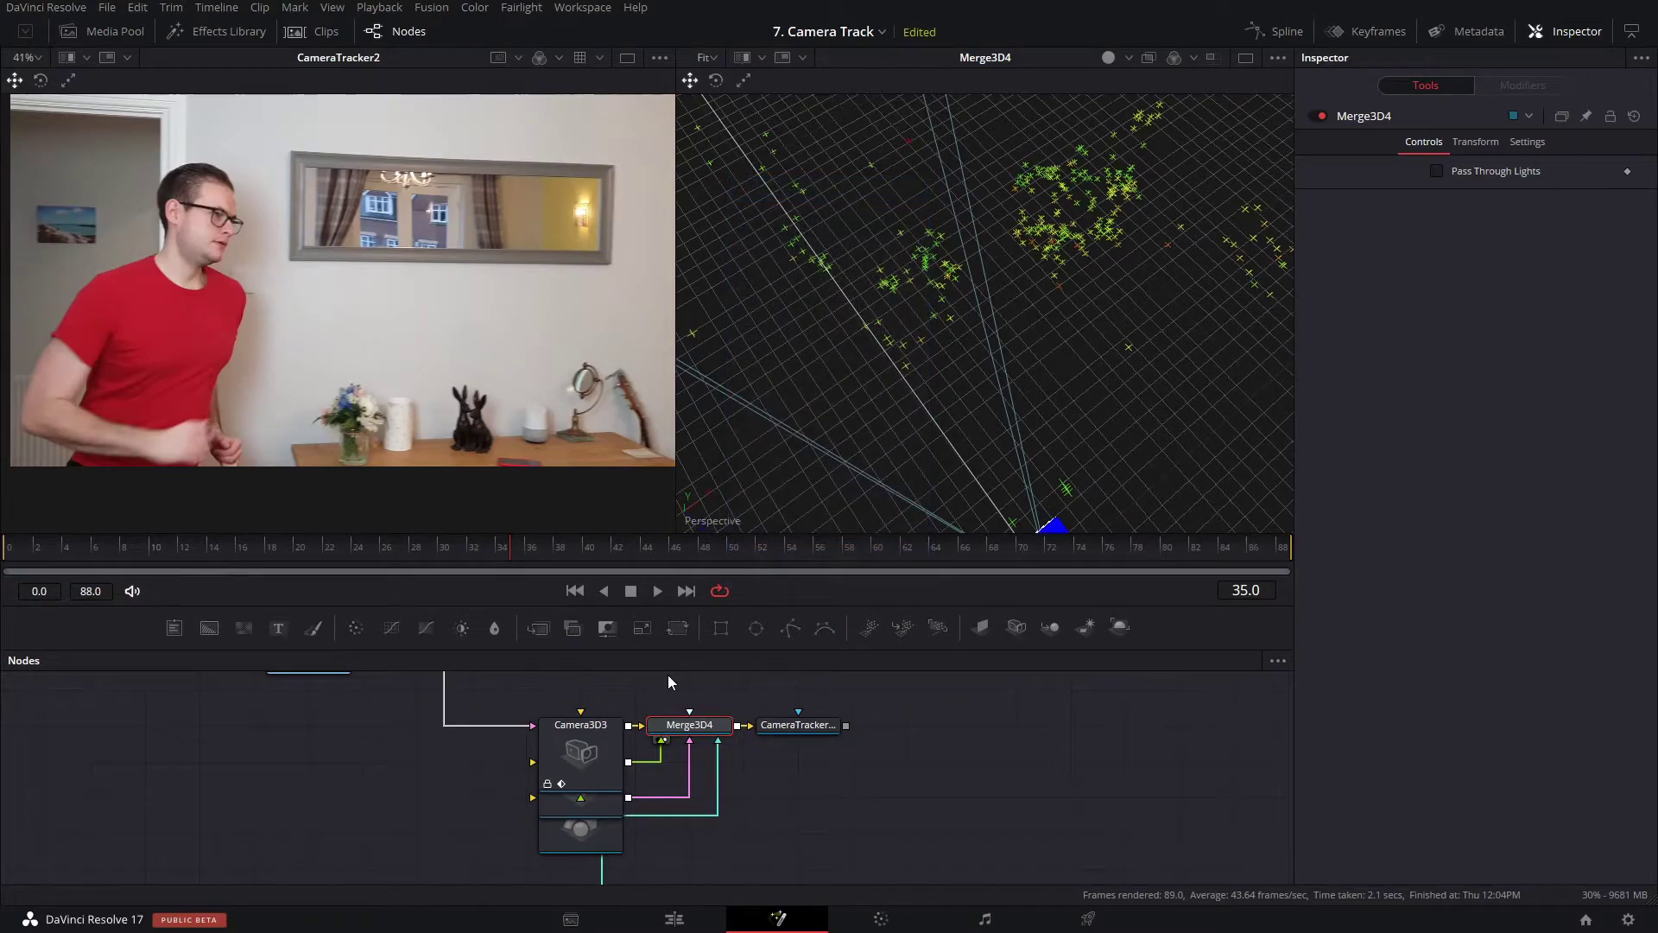
Separate the Camera3D3 and PointCloud3D3 nodes in the graph and set the point cloud style to Point.
{"action": "left_click_drag", "start_coordinate": [582, 775], "coordinate": [473, 774]}
{"action": "left_click_drag", "start_coordinate": [581, 773], "coordinate": [852, 808]}
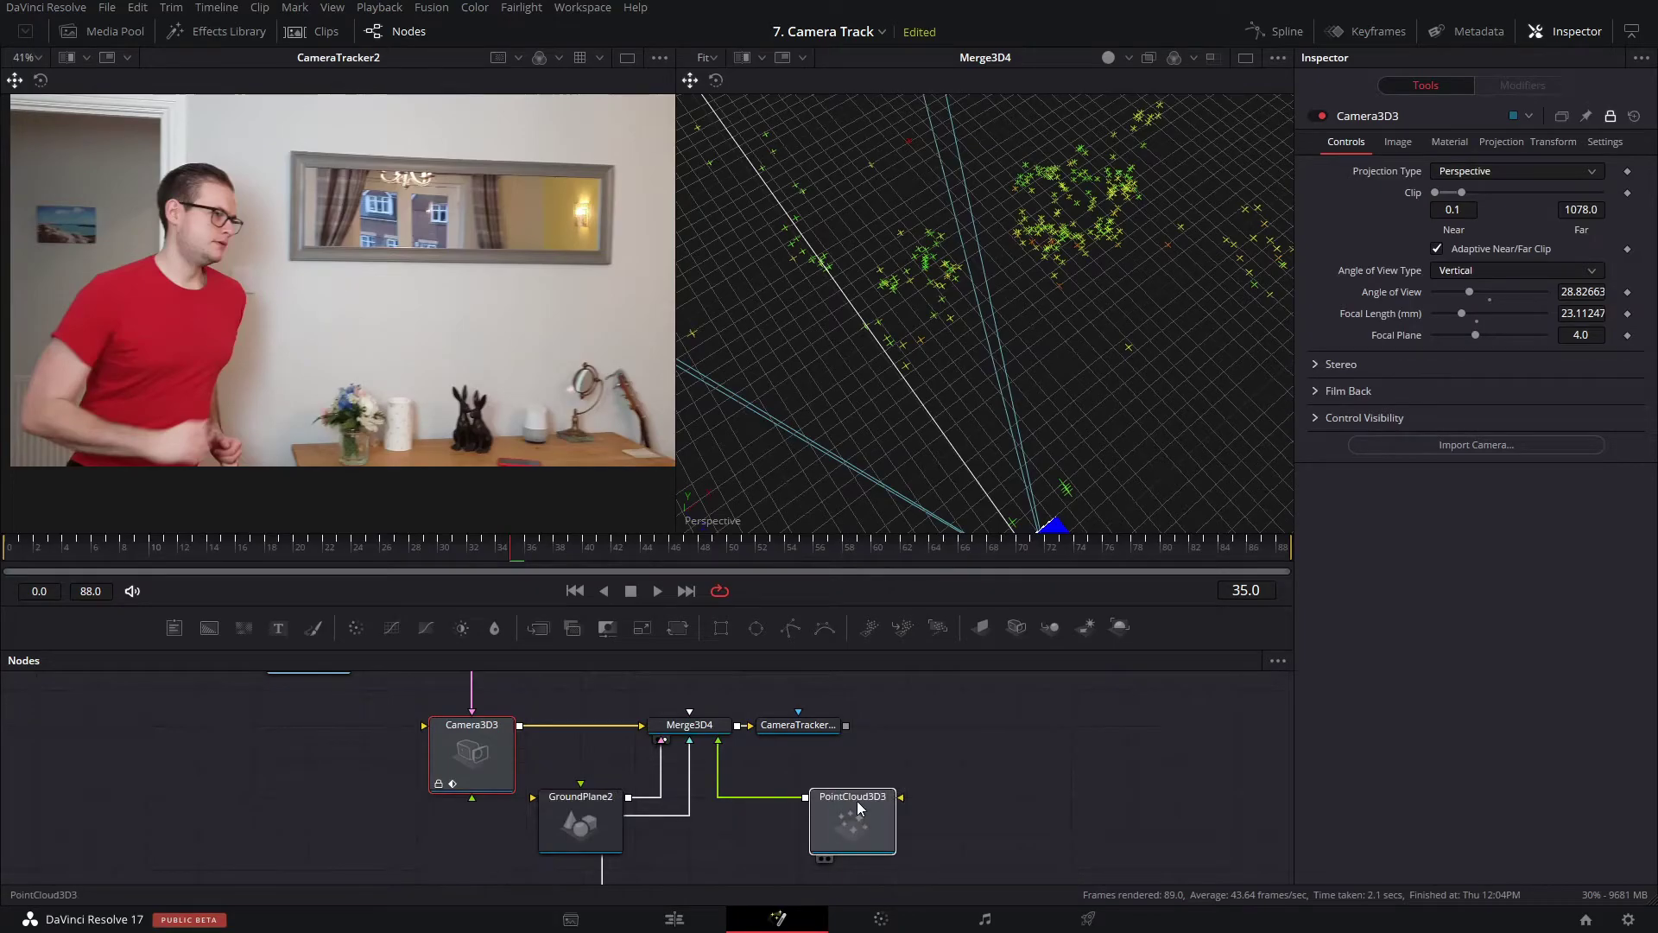
{"action": "left_click", "coordinate": [1472, 173]}
{"action": "left_click", "coordinate": [1469, 210]}
{"action": "left_click_drag", "start_coordinate": [1057, 385], "coordinate": [1309, 488]}
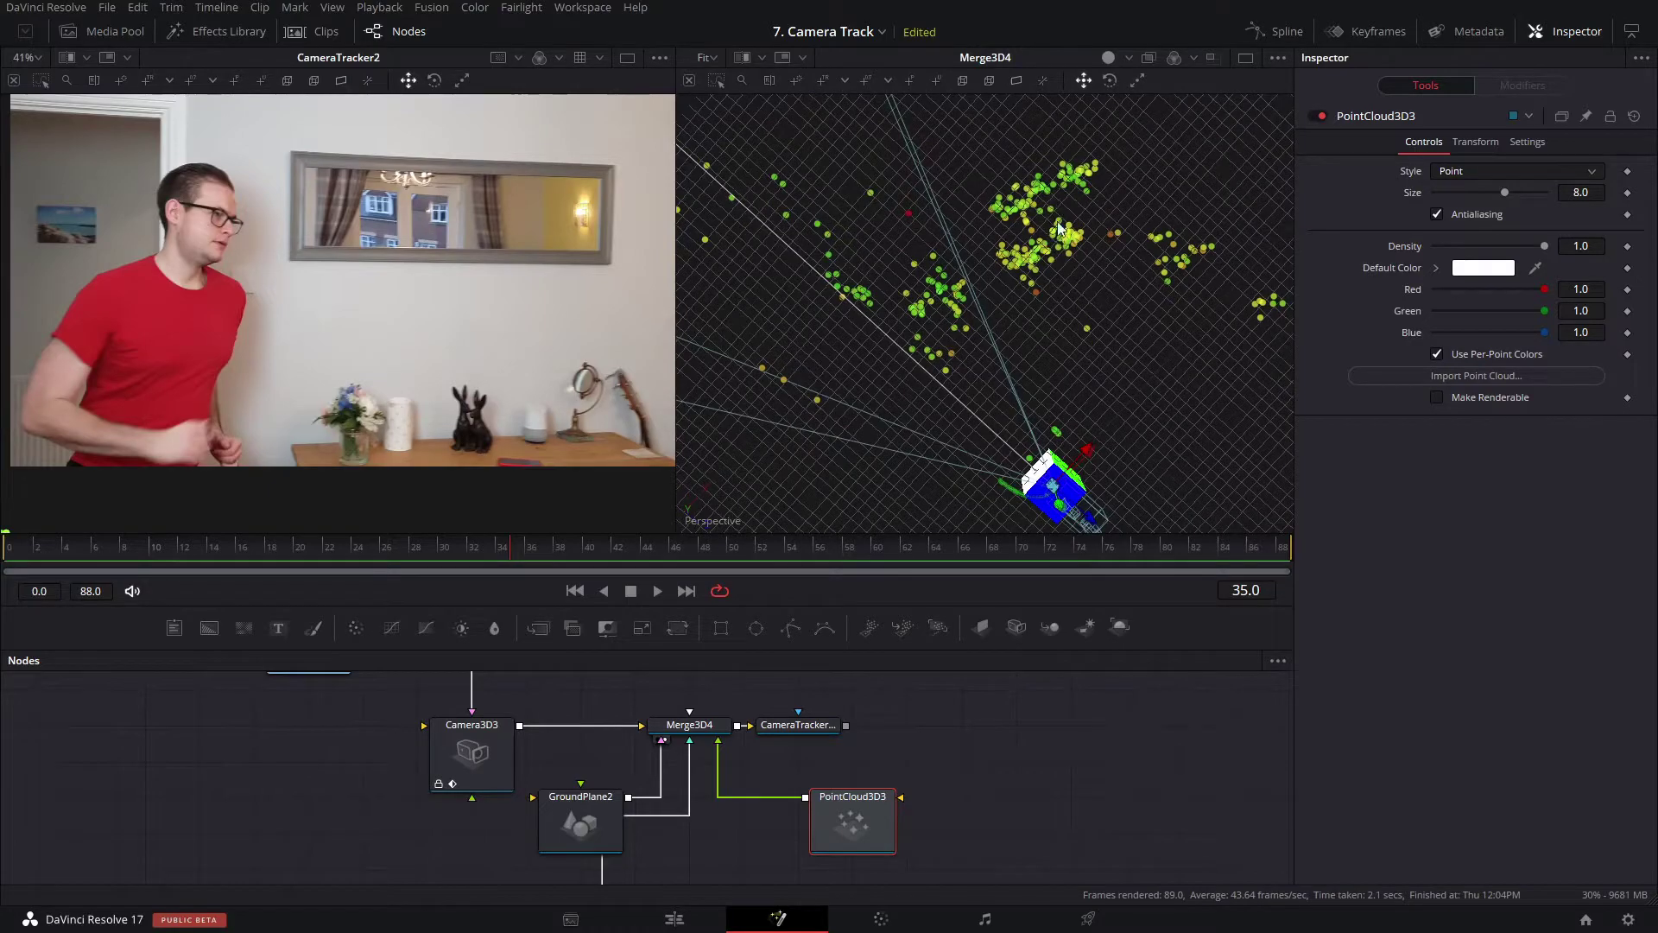
Copy the position of a point in the cloud and paste it into the Cube3D3 translation to place the cube there.
{"action": "left_click_drag", "start_coordinate": [987, 312], "coordinate": [913, 355]}
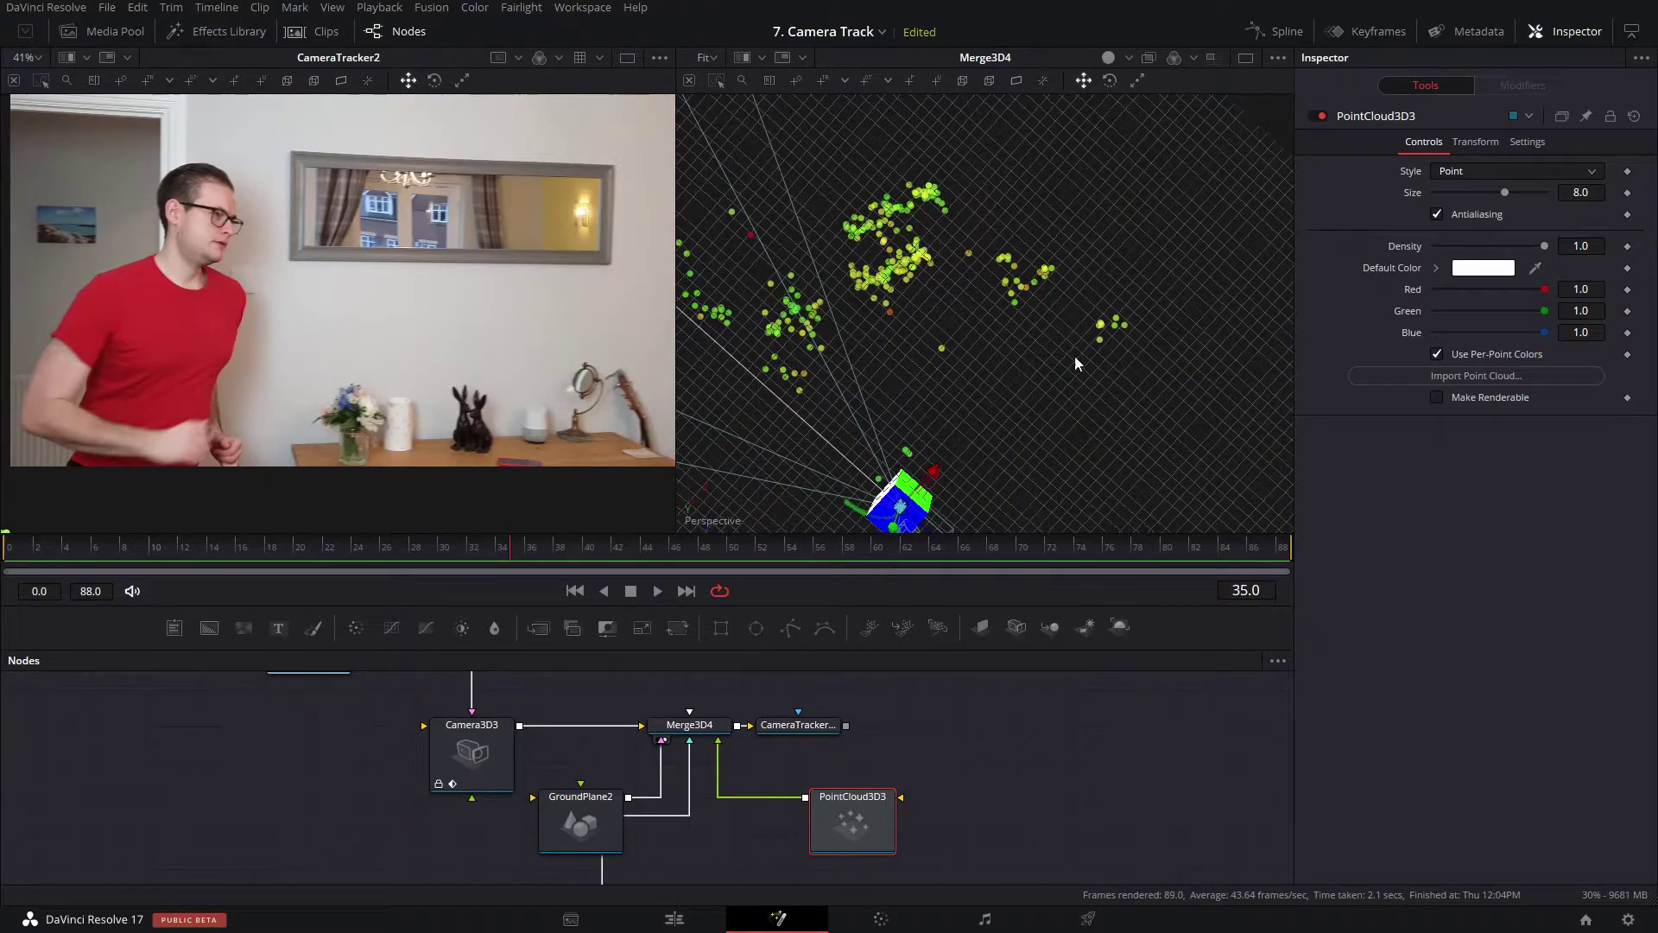
{"action": "left_click_drag", "start_coordinate": [913, 245], "coordinate": [833, 352]}
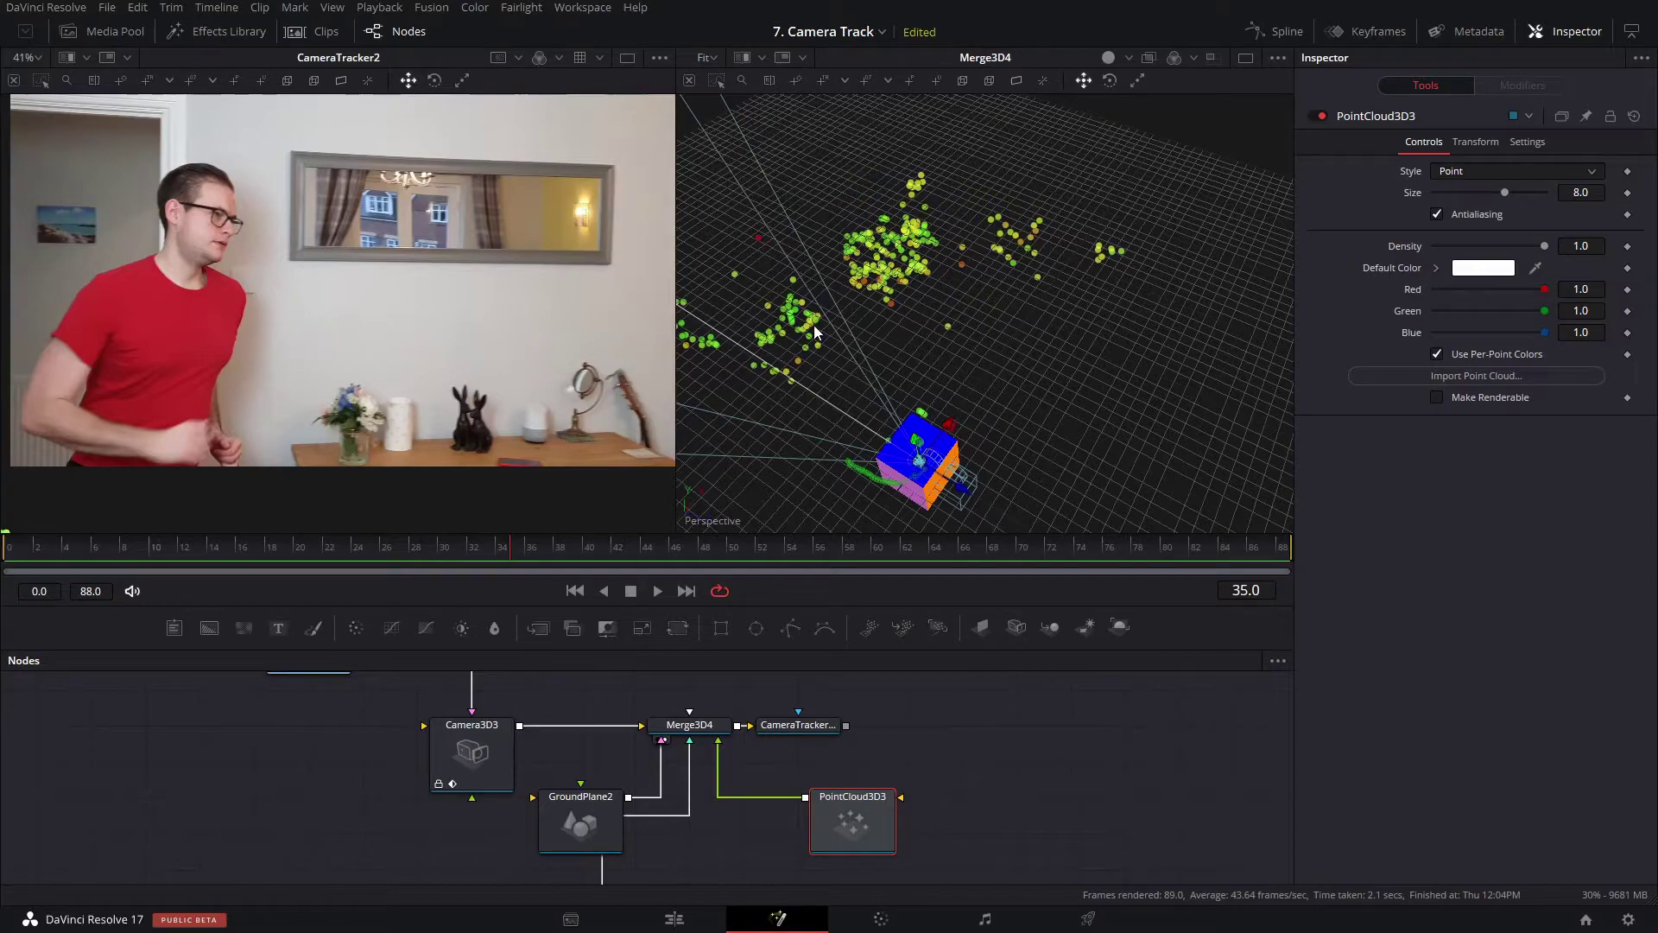
{"action": "right_click", "coordinate": [816, 326]}
{"action": "mouse_move", "coordinate": [913, 593]}
{"action": "left_click", "coordinate": [1057, 593]}
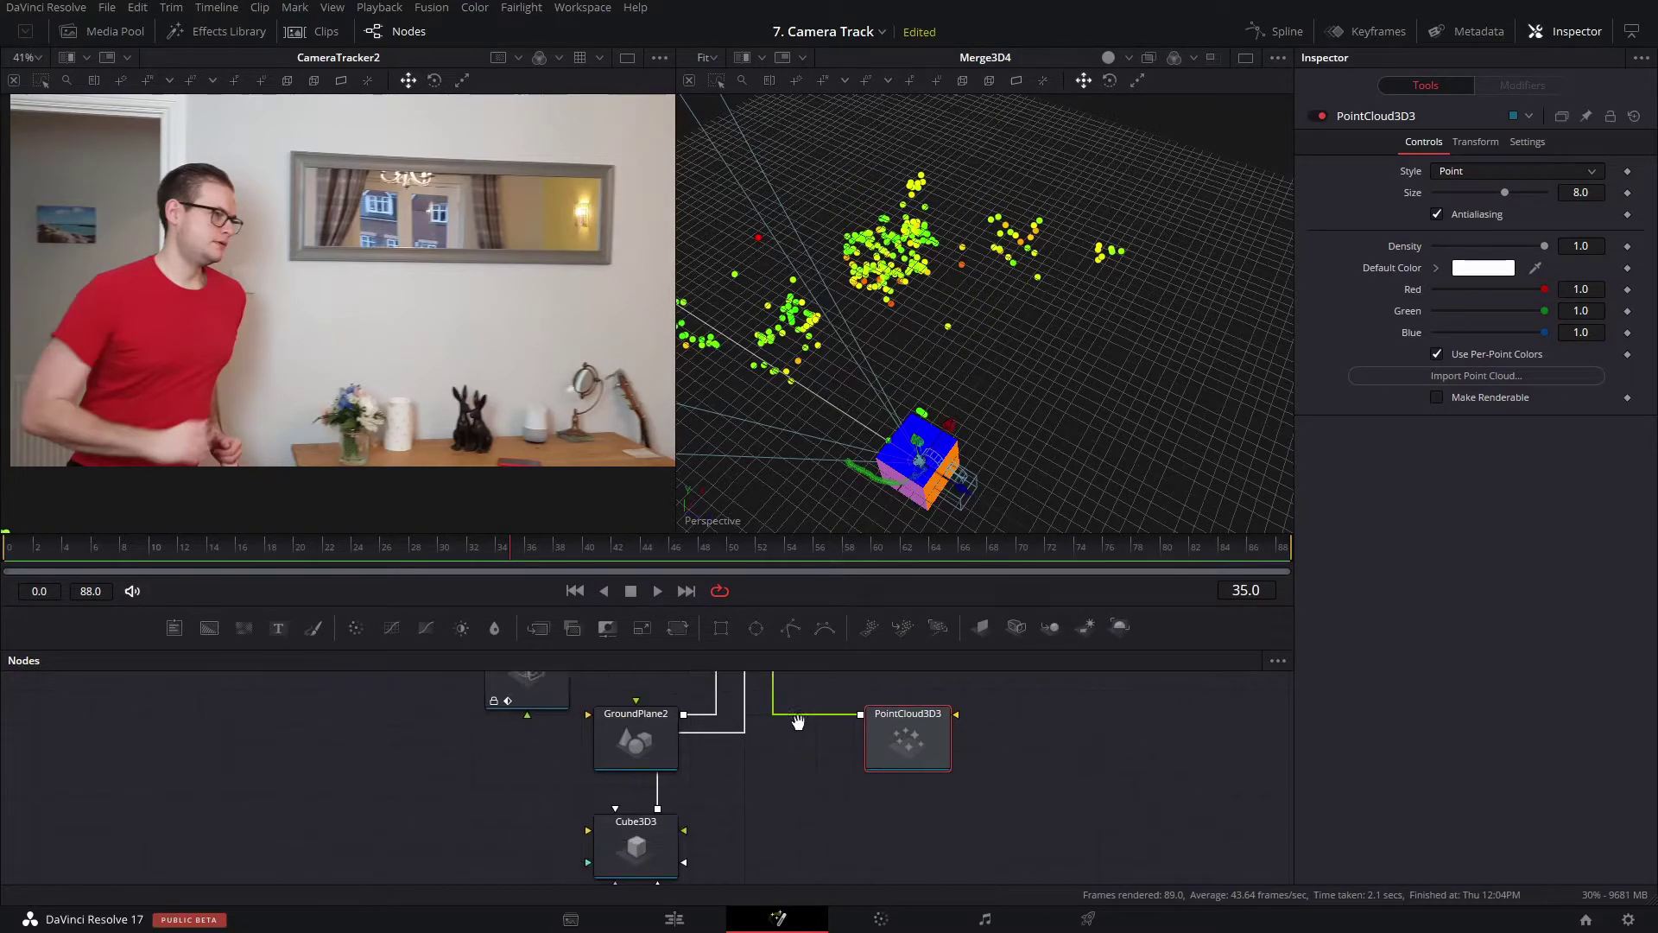
{"action": "left_click", "coordinate": [681, 815]}
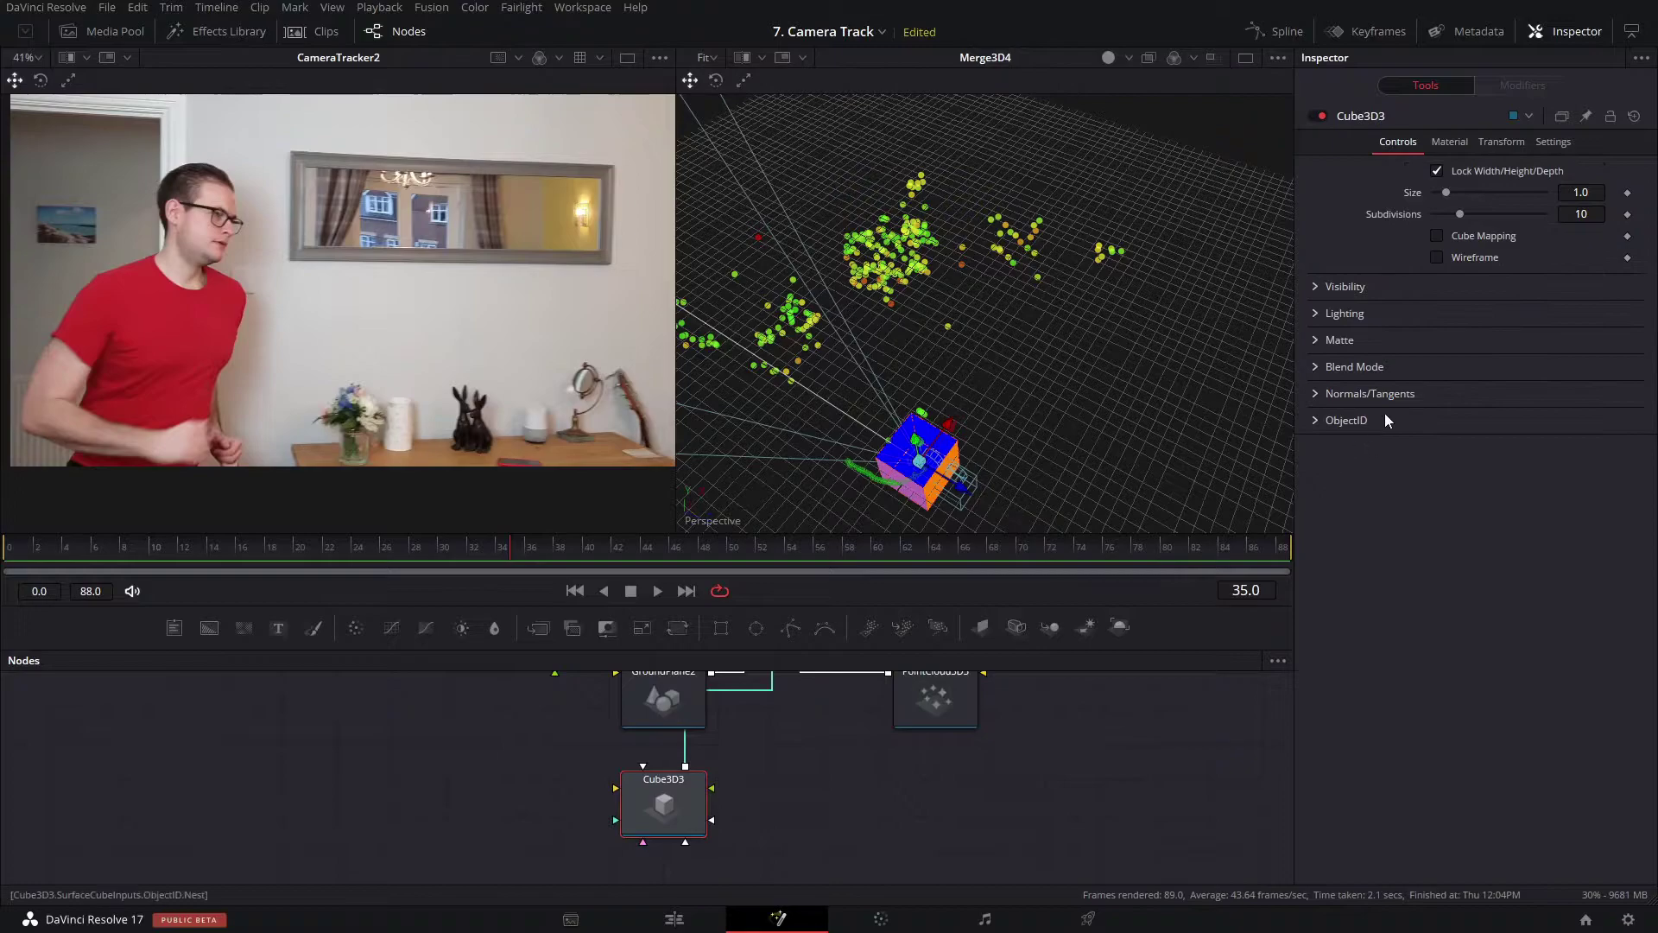
{"action": "left_click", "coordinate": [1496, 147]}
{"action": "right_click", "coordinate": [1558, 171]}
{"action": "left_click", "coordinate": [1537, 249]}
{"action": "left_click_drag", "start_coordinate": [781, 345], "coordinate": [852, 303]}
Show CameraTracker2_Renderer1 in the first viewer and play the shot to check how the cube follows the room.
{"action": "left_click_drag", "start_coordinate": [773, 748], "coordinate": [829, 905]}
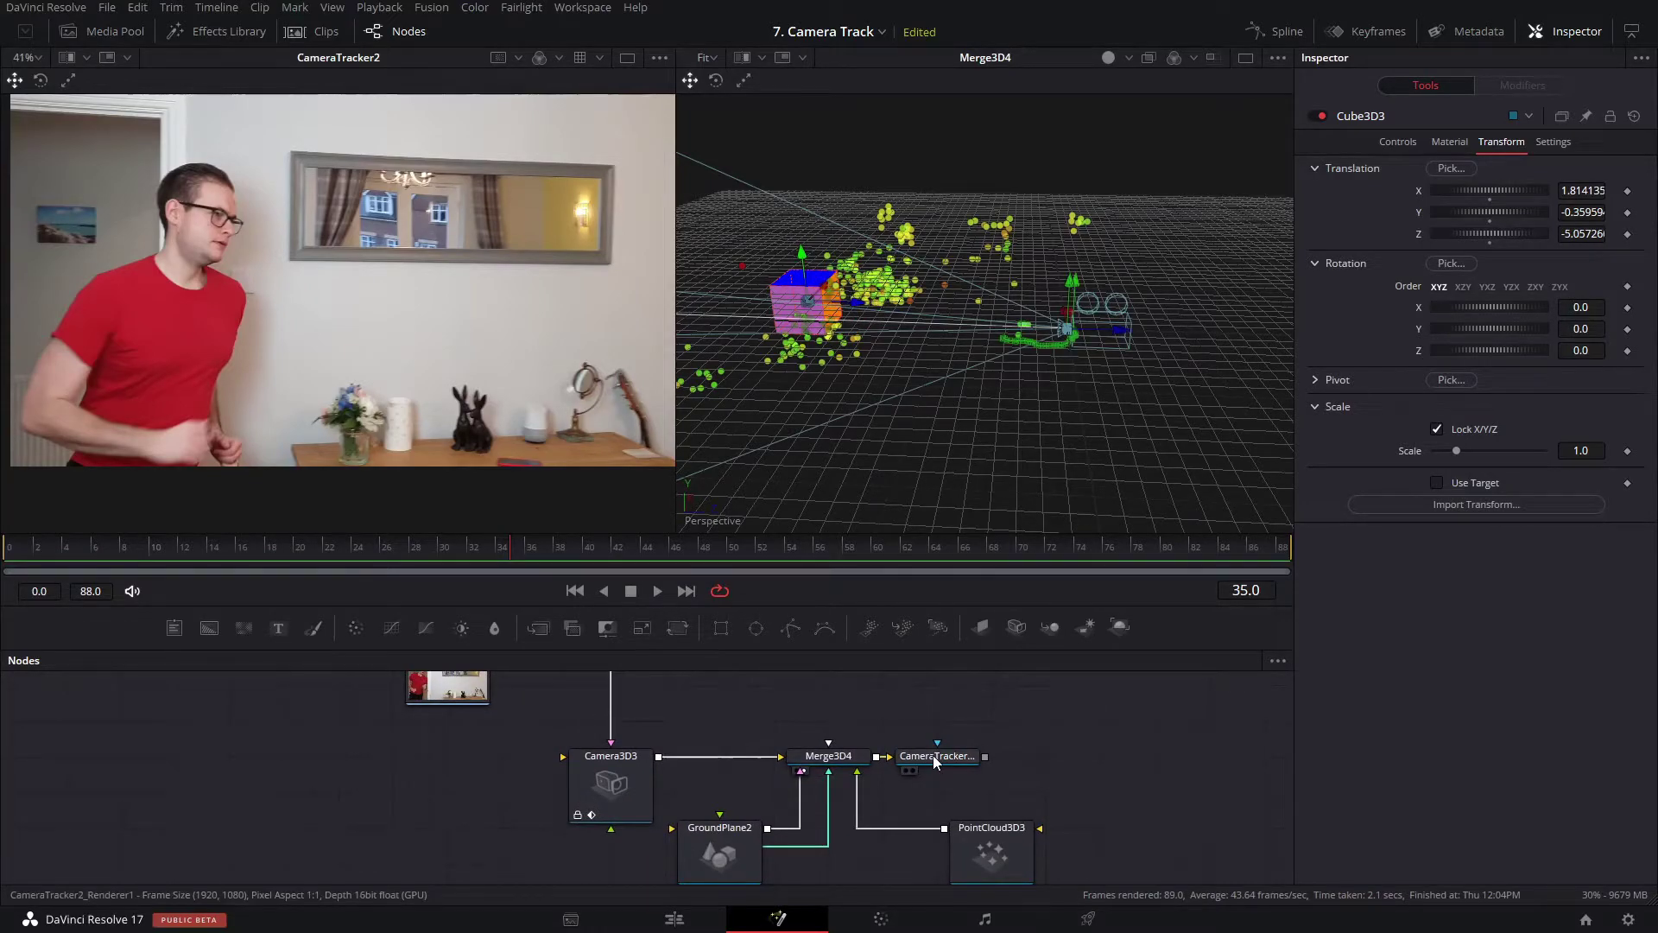
{"action": "left_click", "coordinate": [932, 755]}
{"action": "key", "text": "1"}
{"action": "key", "text": "space"}
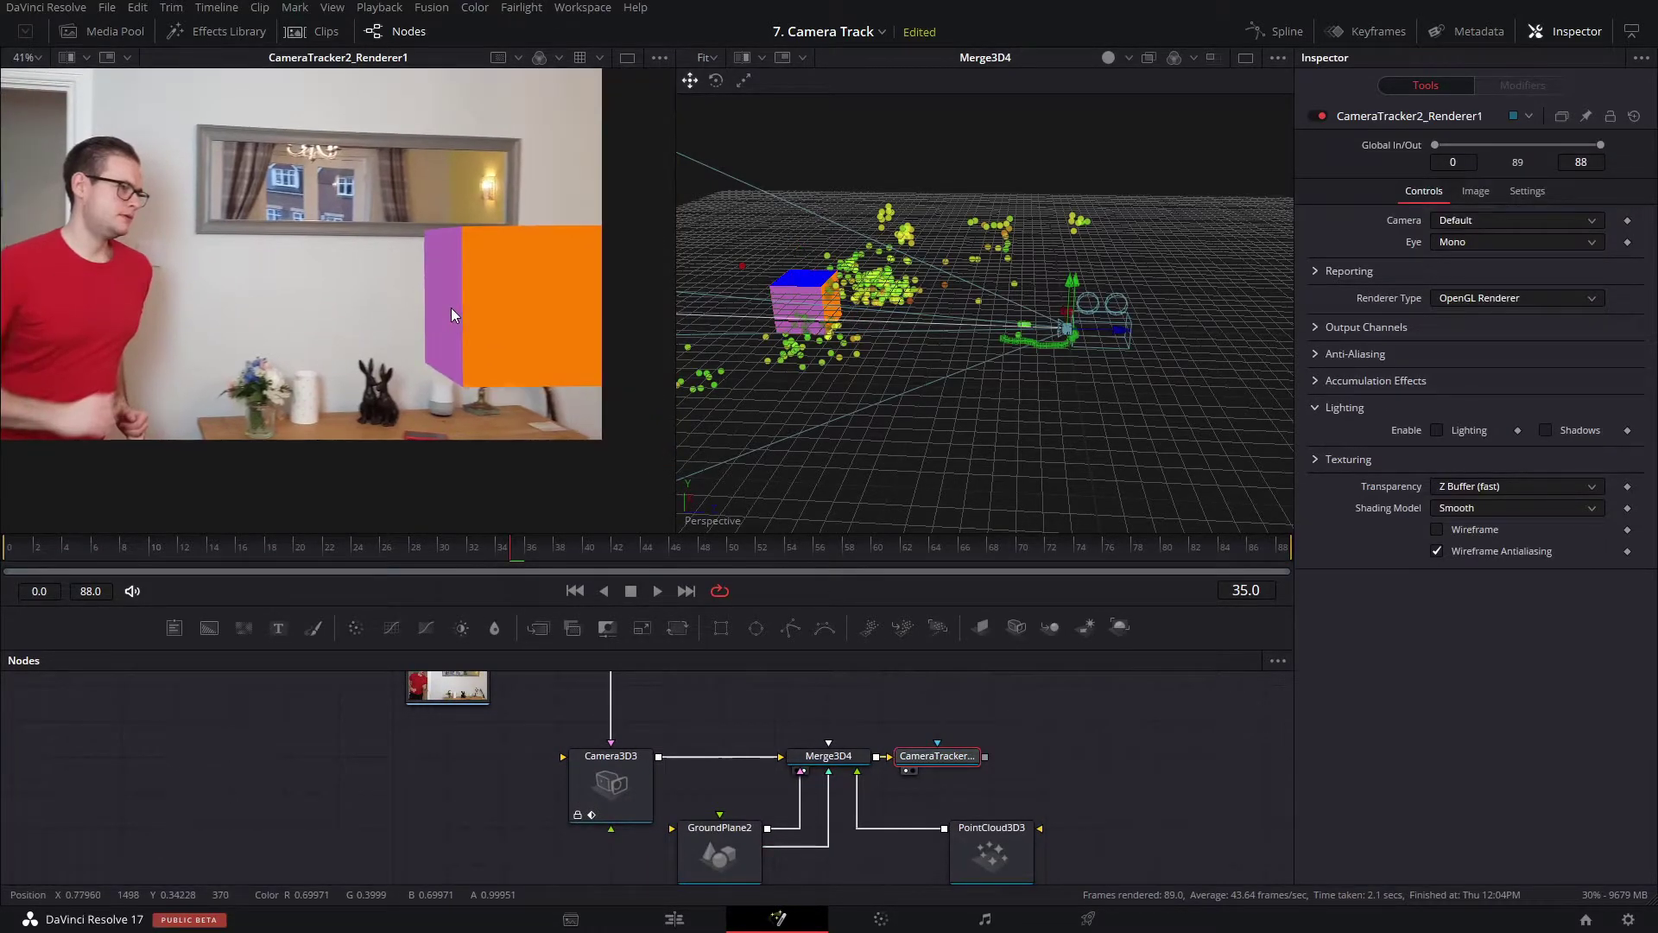
{"action": "key", "text": "space"}
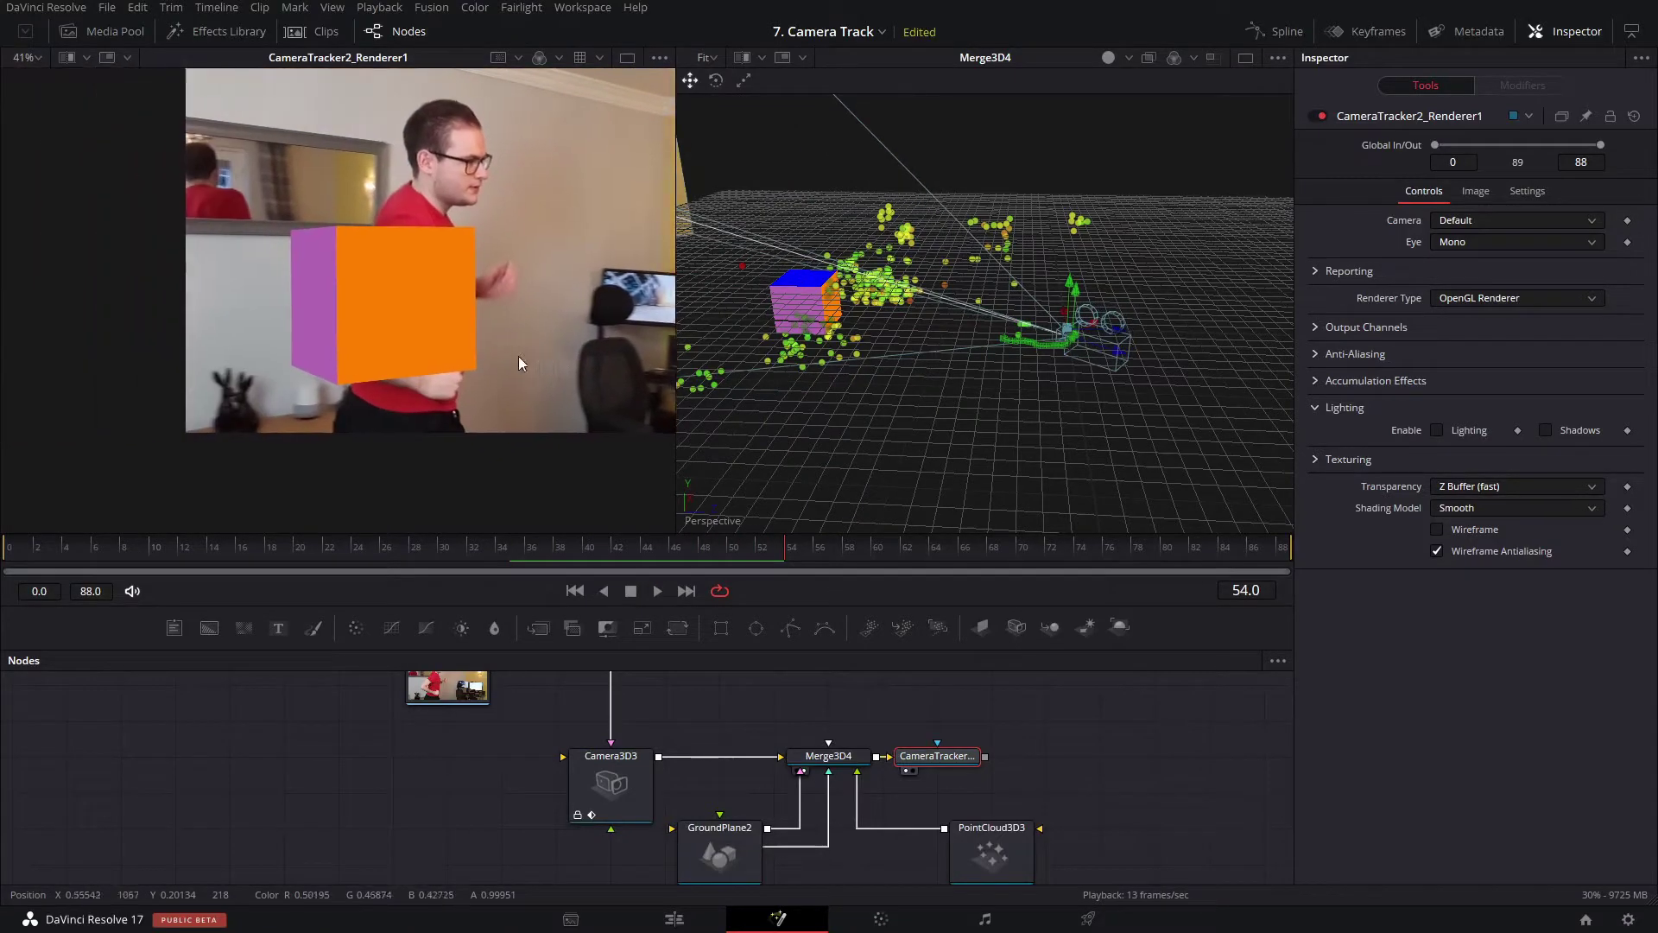
{"action": "left_click", "coordinate": [40, 552]}
{"action": "key", "text": "space"}
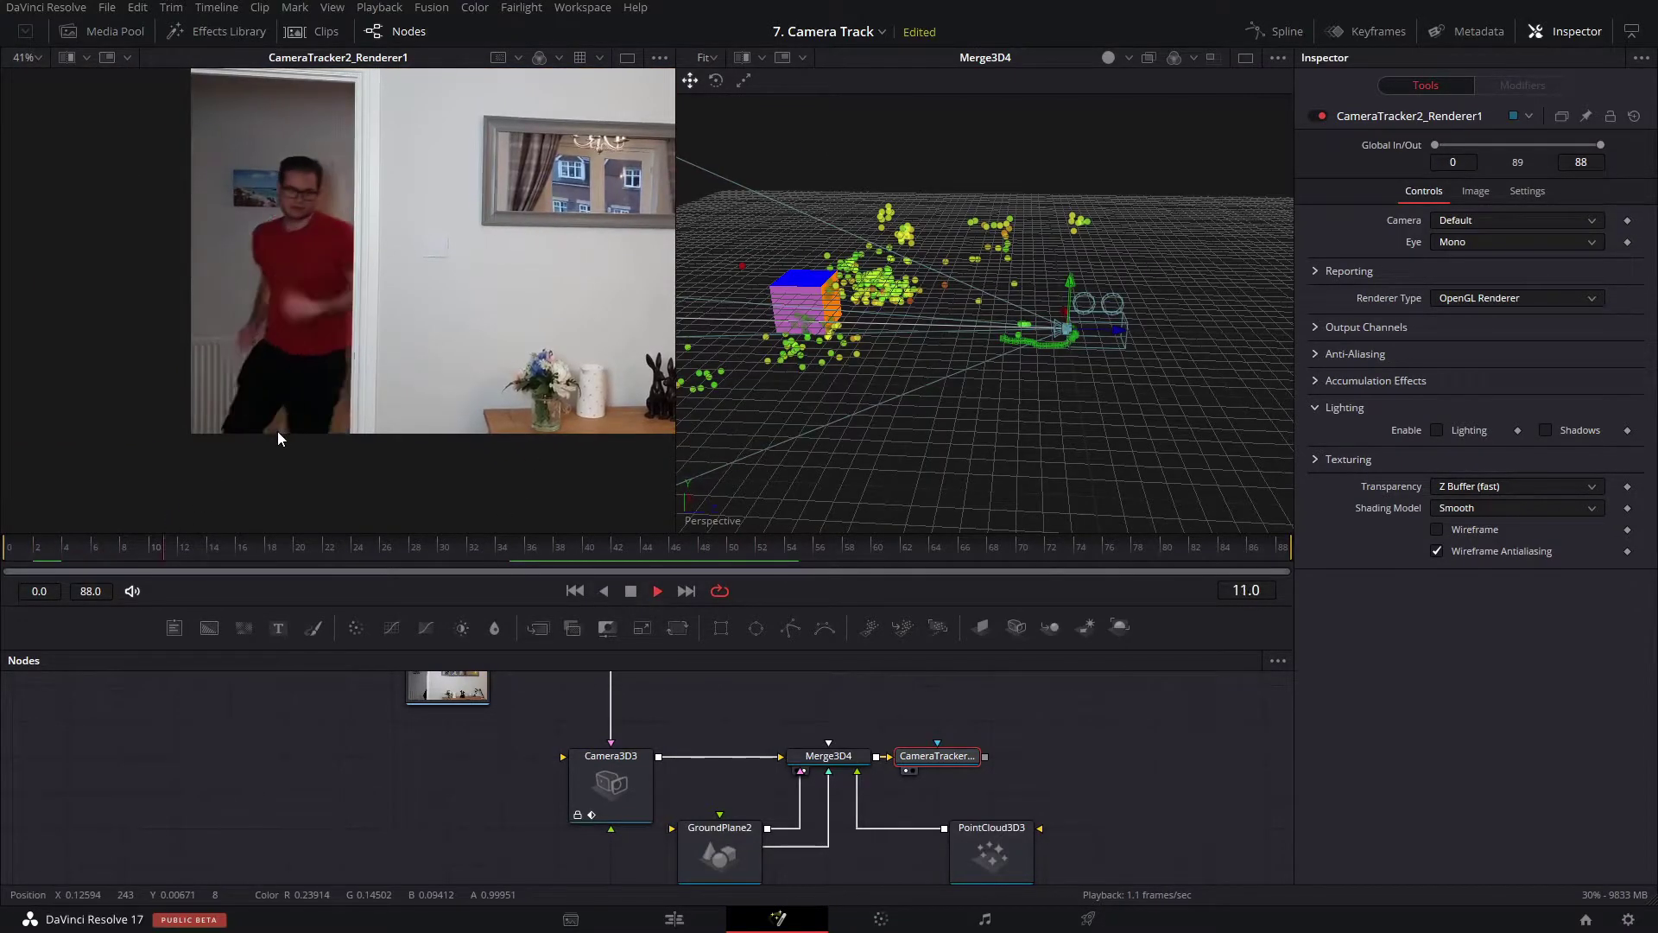
Zoom in on the cube over the desk in the rendered view and replay the shot to judge its stability.
{"action": "left_click_drag", "start_coordinate": [467, 401], "coordinate": [354, 412]}
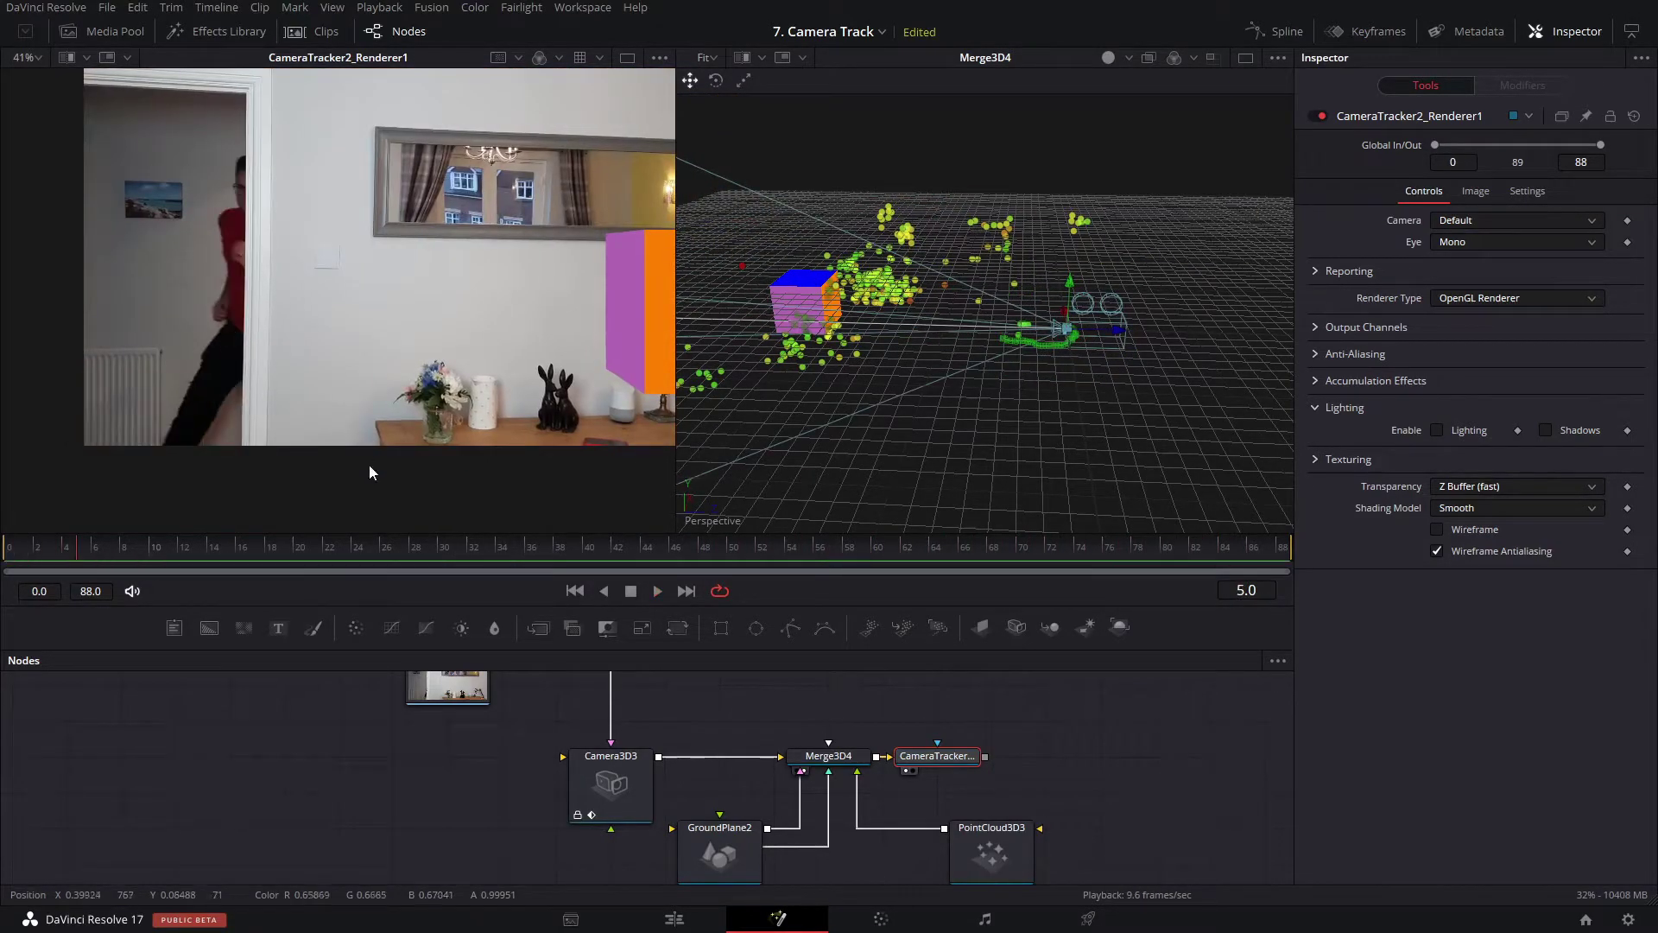
{"action": "scroll", "coordinate": [553, 433], "scroll_direction": "up", "scroll_amount": 1}
{"action": "left_click_drag", "start_coordinate": [553, 432], "coordinate": [738, 383]}
{"action": "key", "text": "space"}
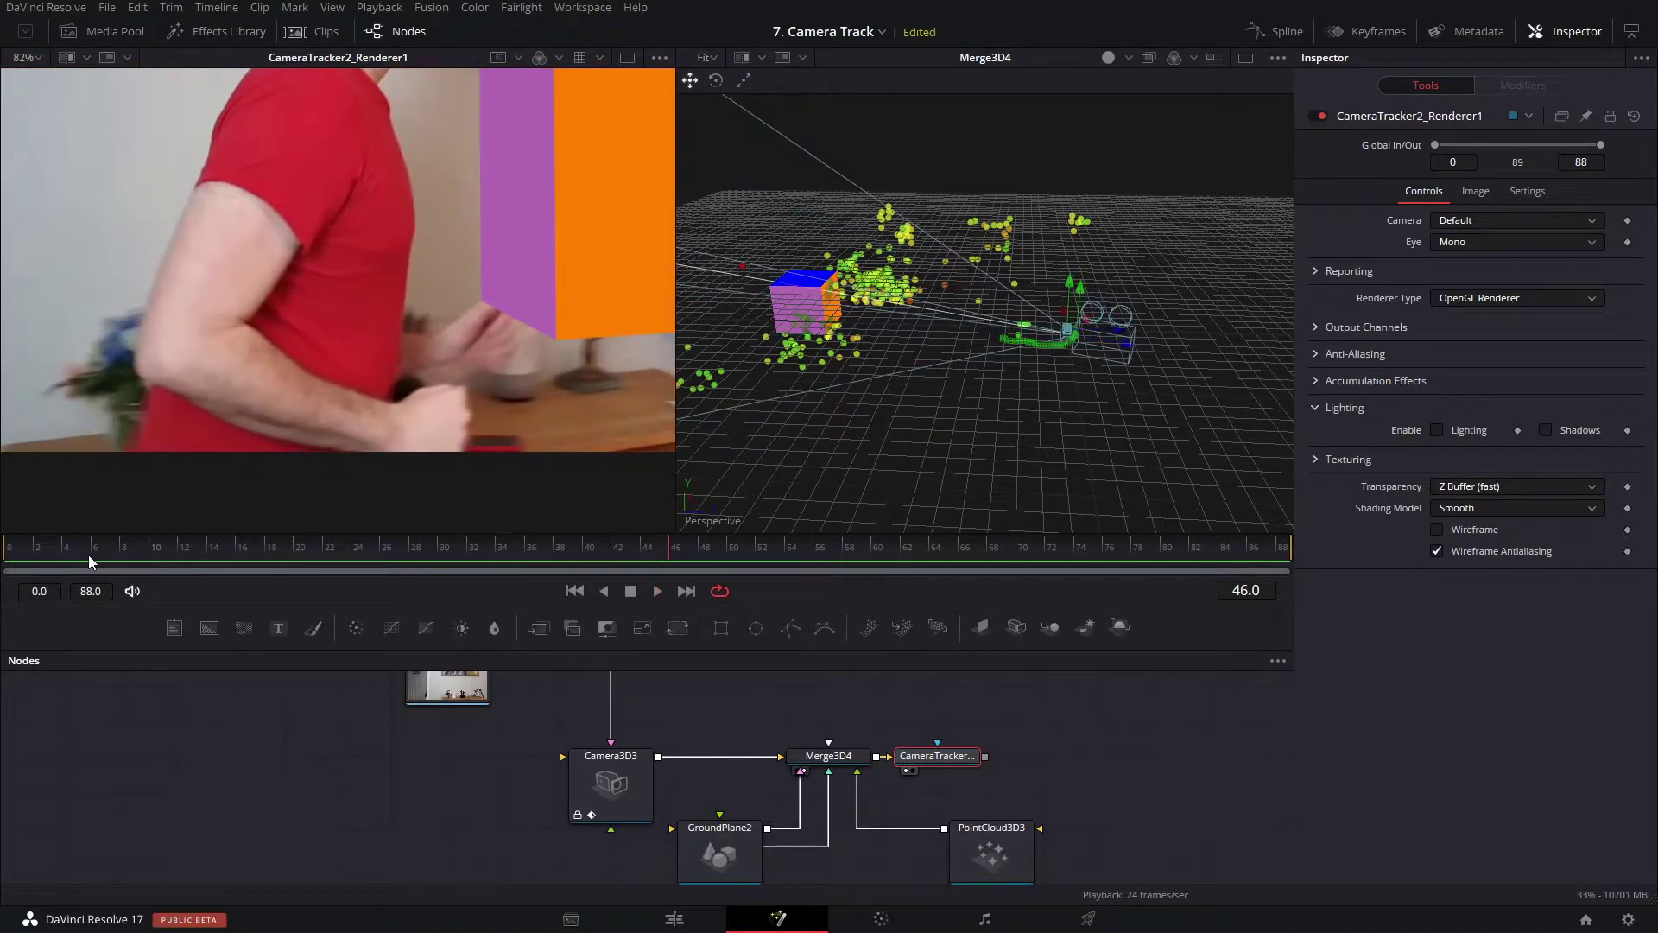
{"action": "left_click_drag", "start_coordinate": [89, 555], "coordinate": [4, 554]}
{"action": "left_click_drag", "start_coordinate": [431, 354], "coordinate": [90, 381]}
{"action": "left_click_drag", "start_coordinate": [514, 367], "coordinate": [310, 343]}
{"action": "key", "text": "space"}
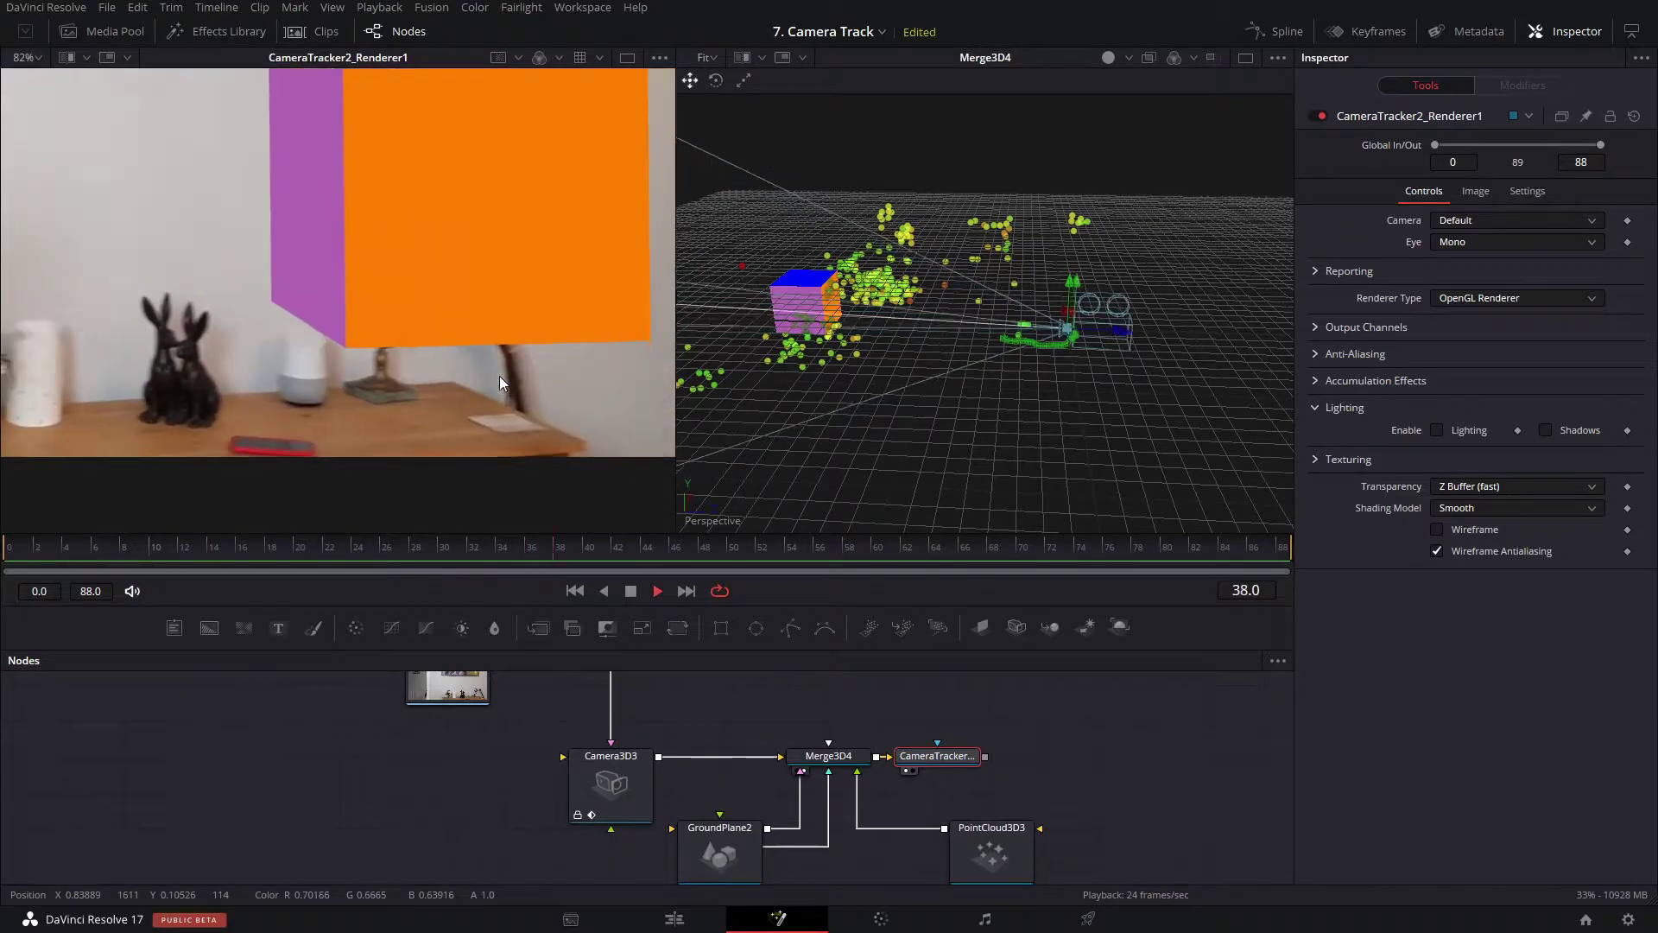
{"action": "scroll", "coordinate": [493, 374], "scroll_direction": "down", "scroll_amount": 5}
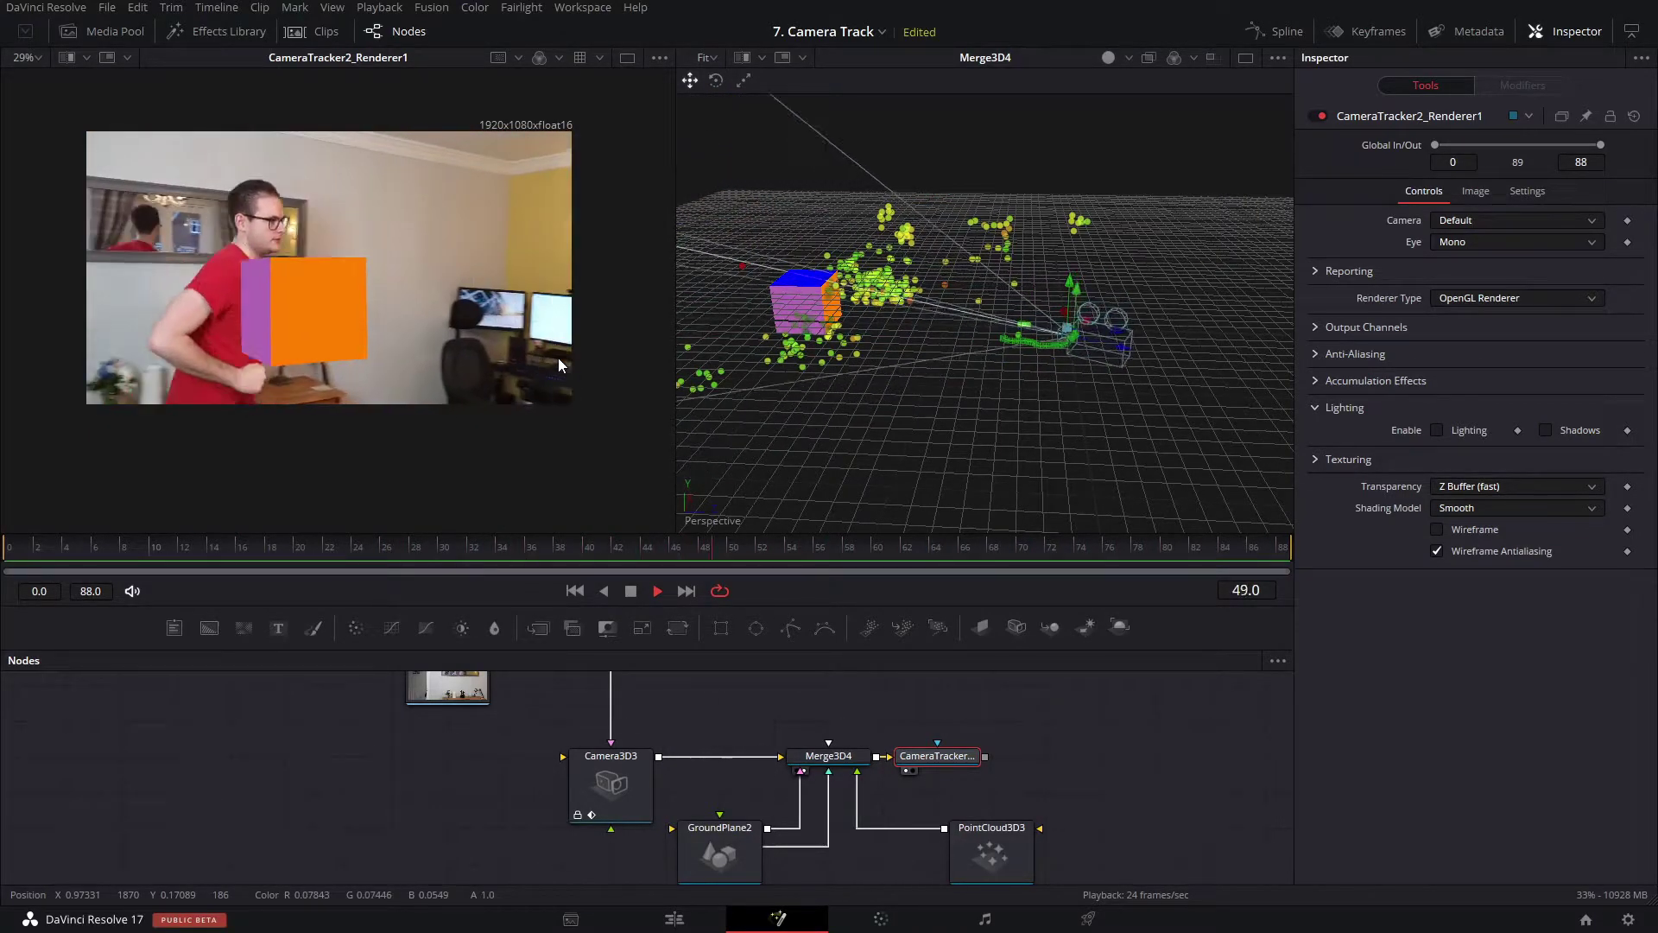
{"action": "key", "text": "space"}
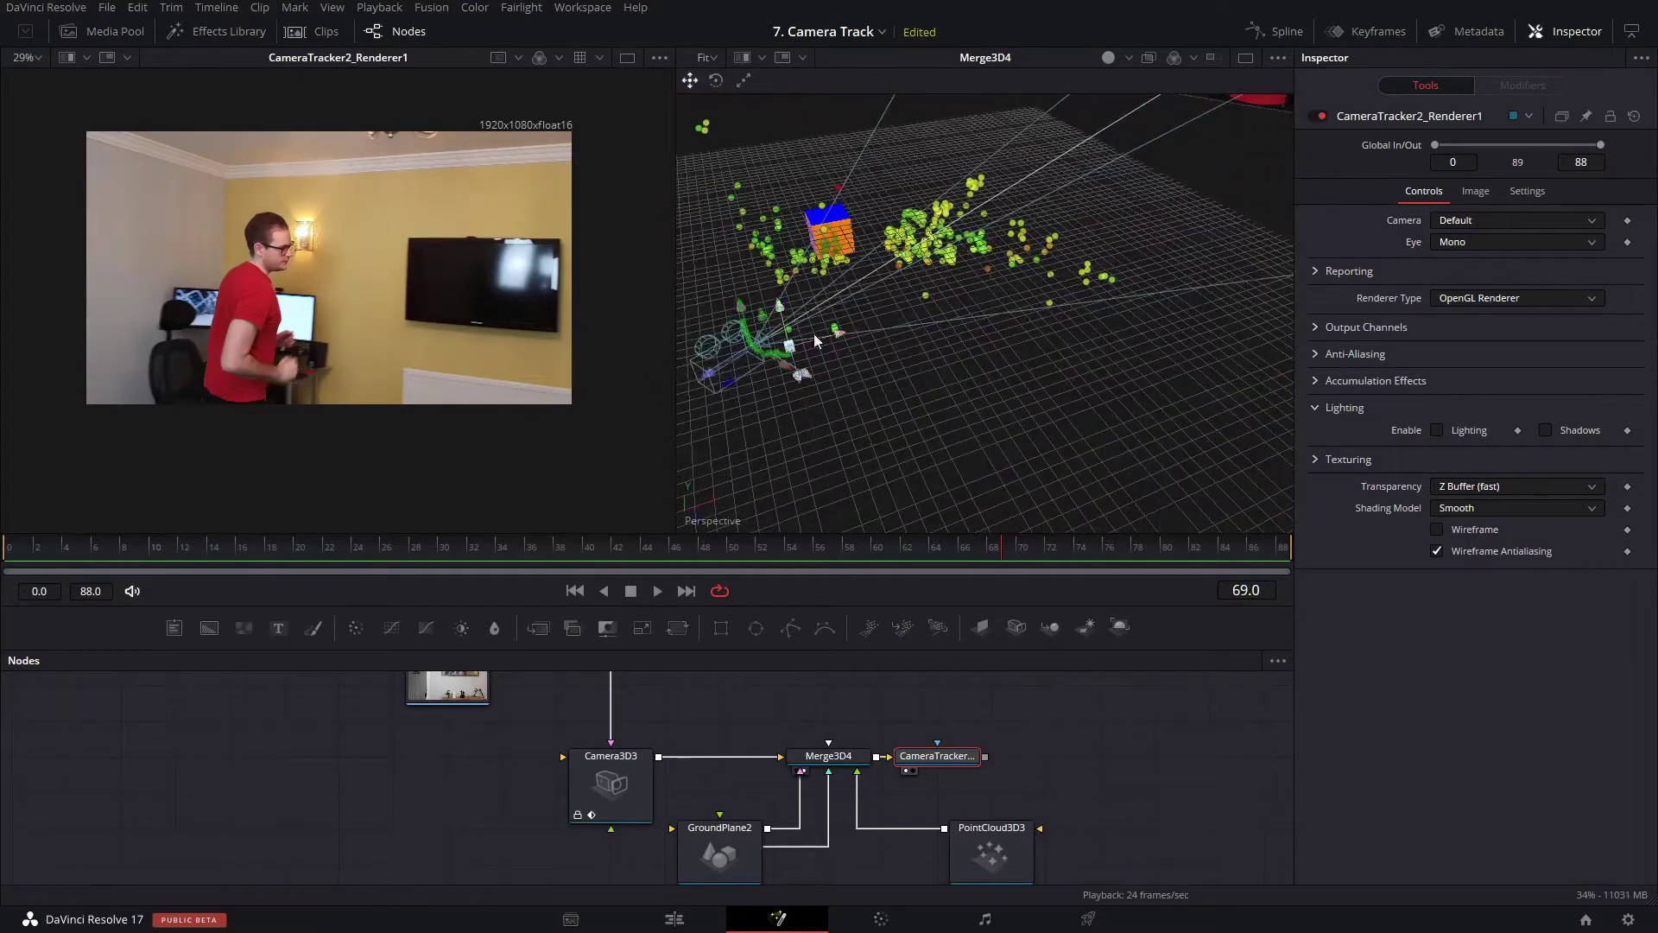
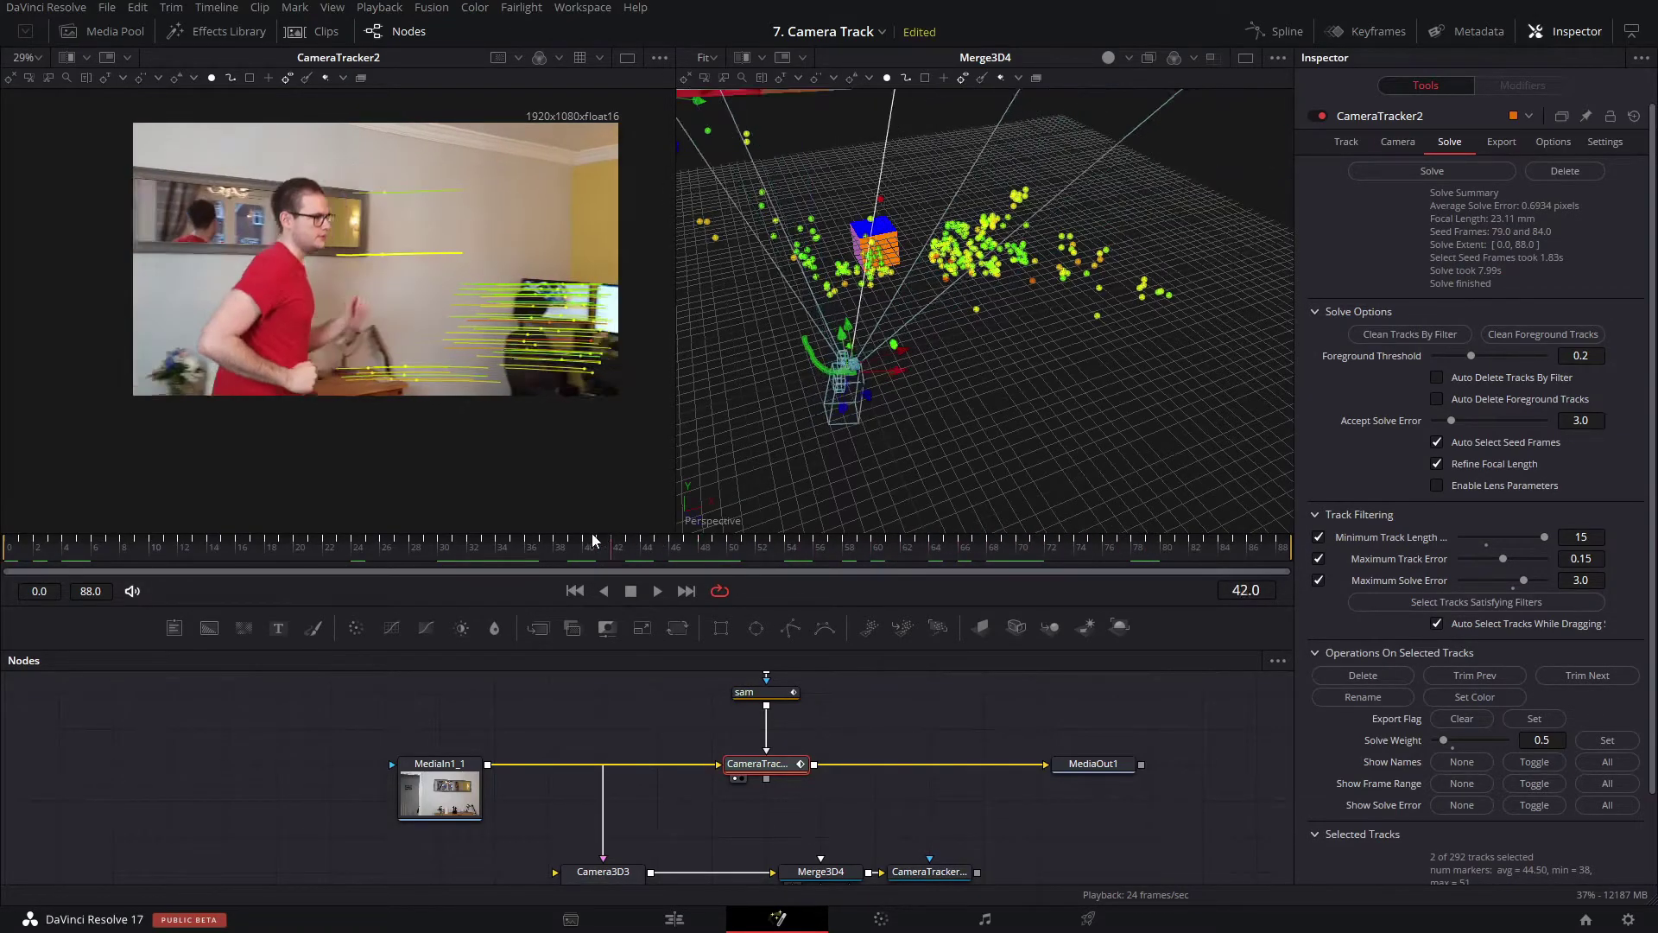
Delete the high-error tracks around the chair and computer desk at frame 55 in CameraTracker2.
{"action": "mouse_move", "coordinate": [1007, 281]}
{"action": "left_mouse_down"}
{"action": "mouse_move", "coordinate": [974, 471]}
{"action": "mouse_move", "coordinate": [1010, 311]}
{"action": "left_mouse_up"}
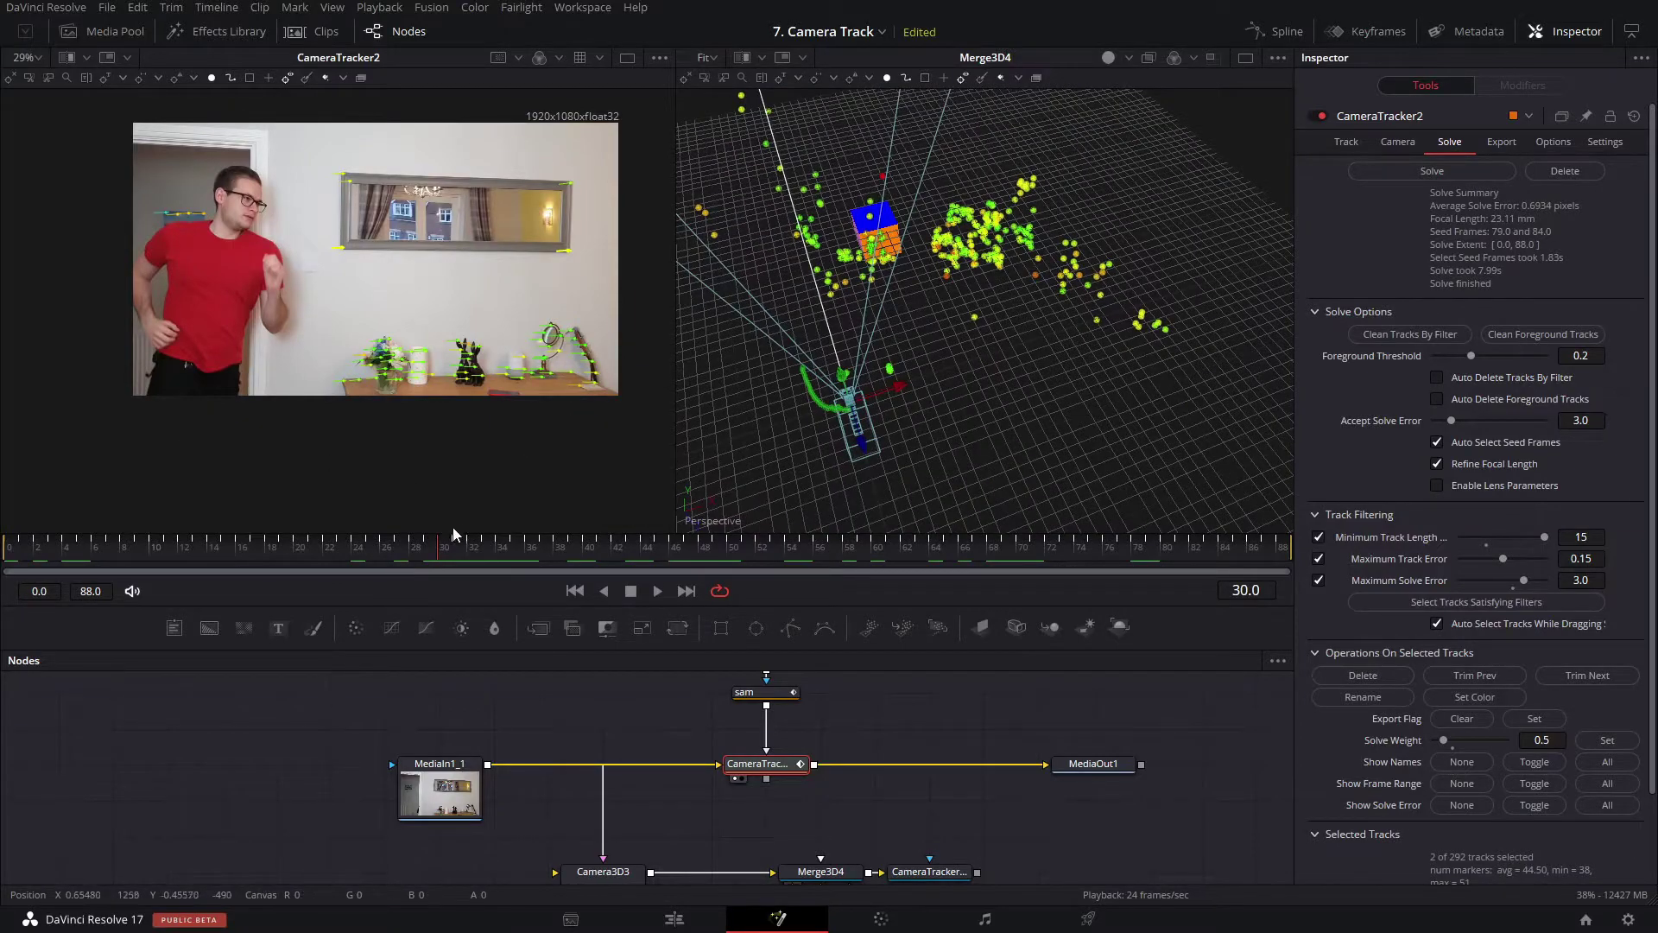
{"action": "left_click_drag", "start_coordinate": [454, 535], "coordinate": [810, 540]}
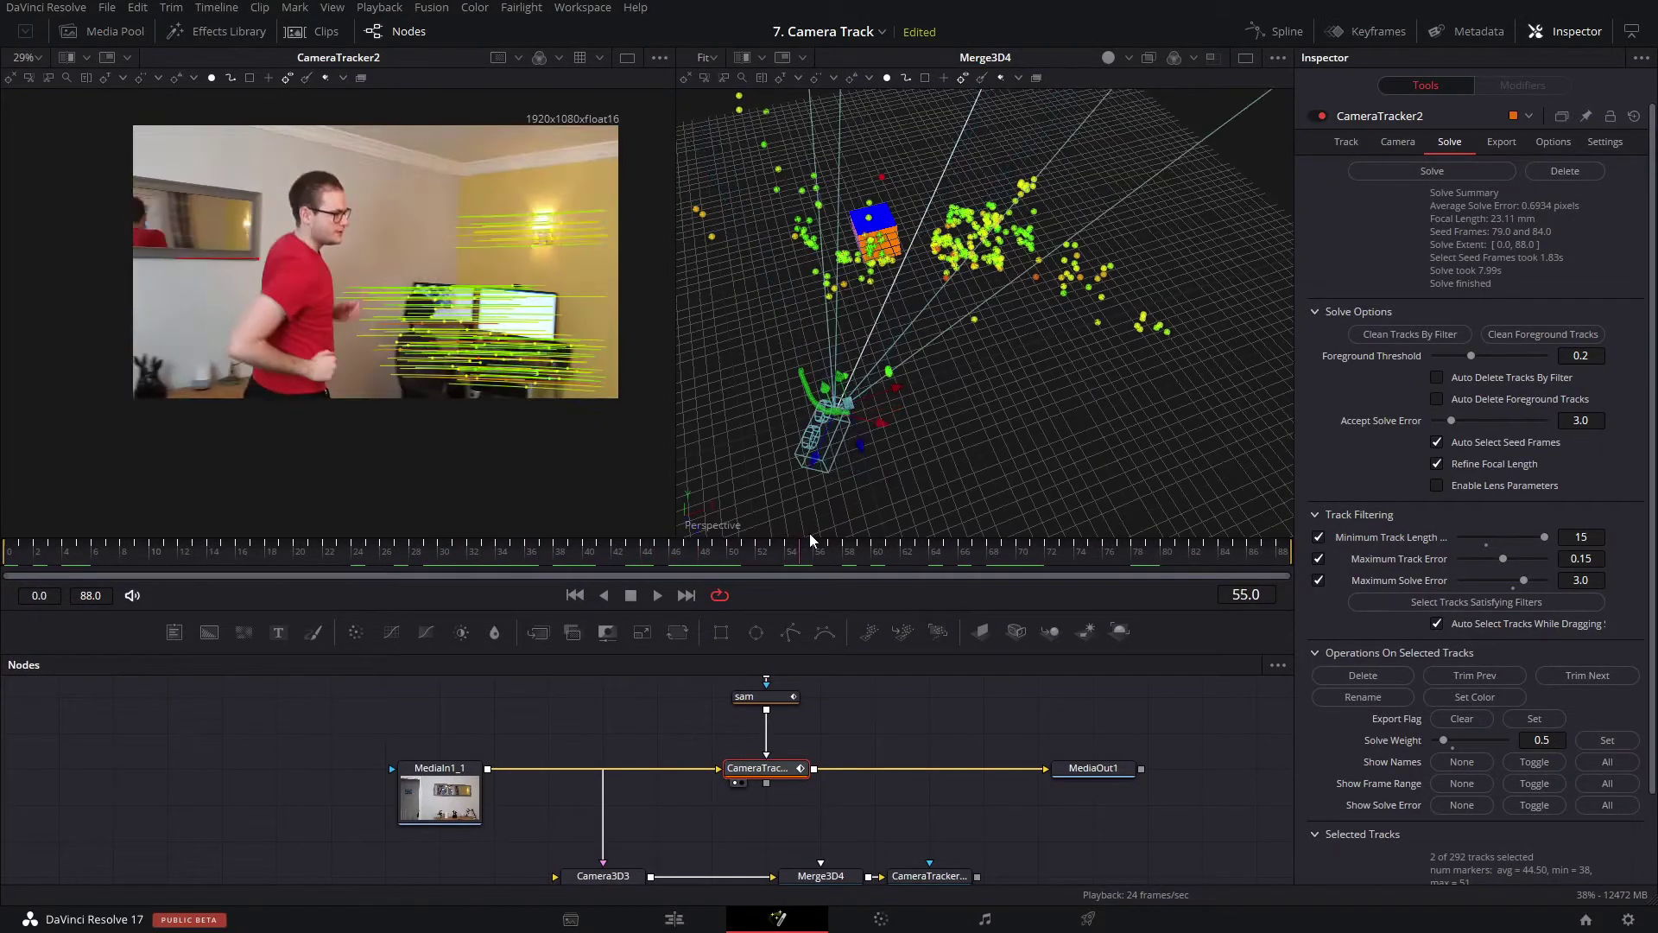
{"action": "scroll", "coordinate": [605, 422], "scroll_direction": "up", "scroll_amount": 4}
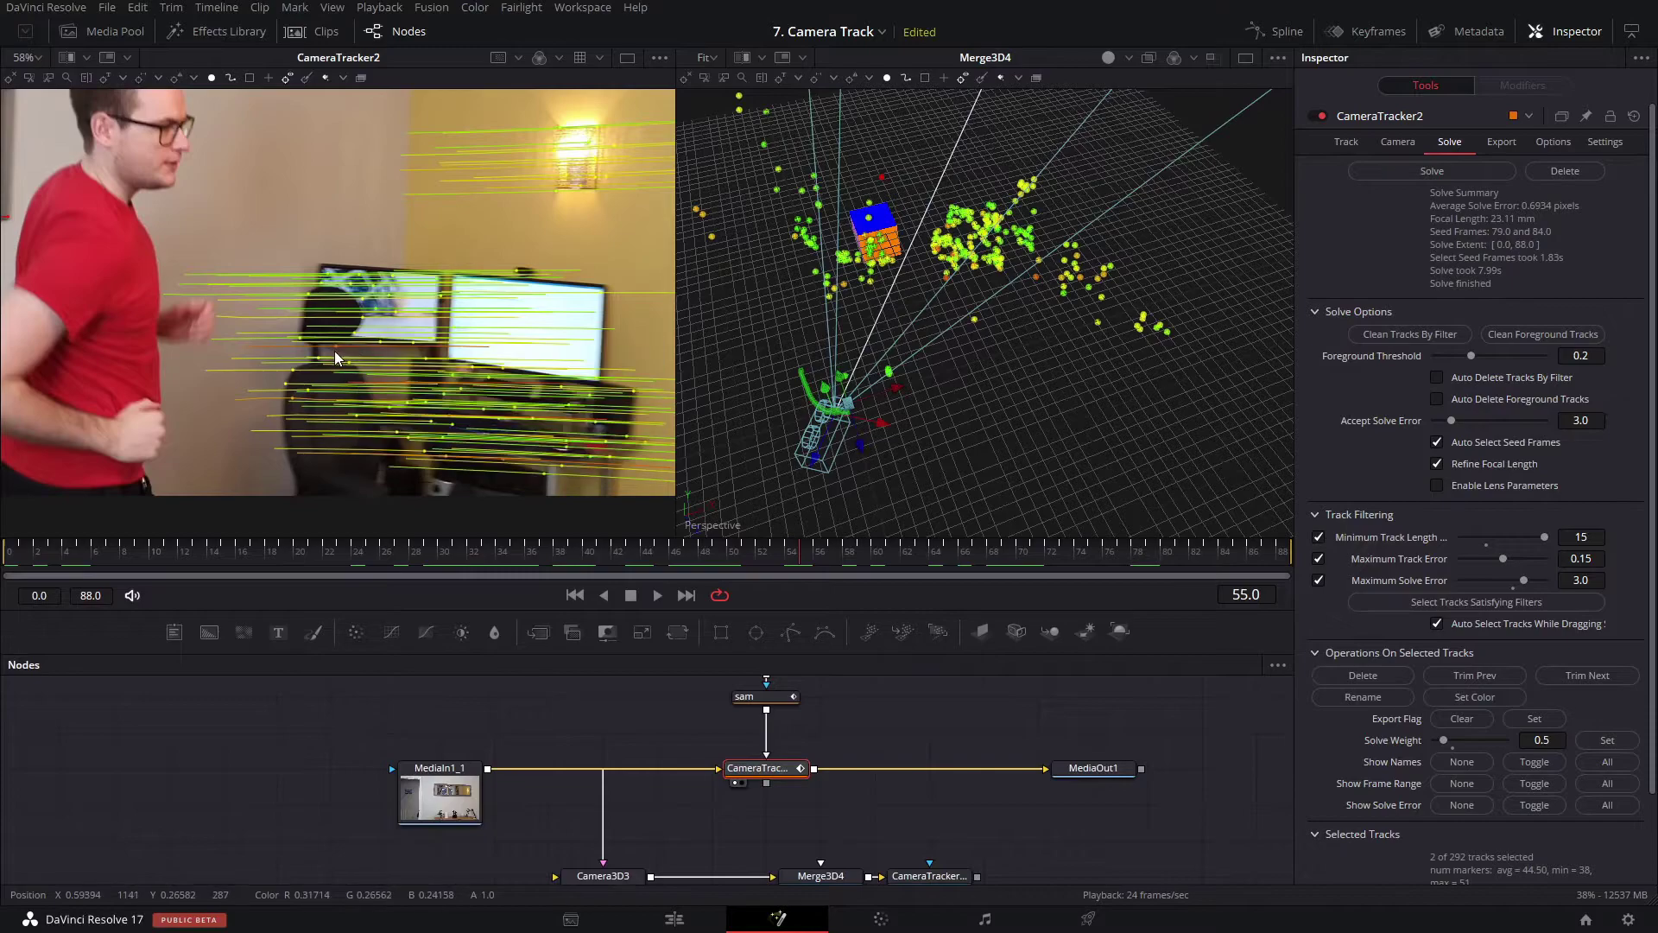
{"action": "left_click", "coordinate": [336, 348]}
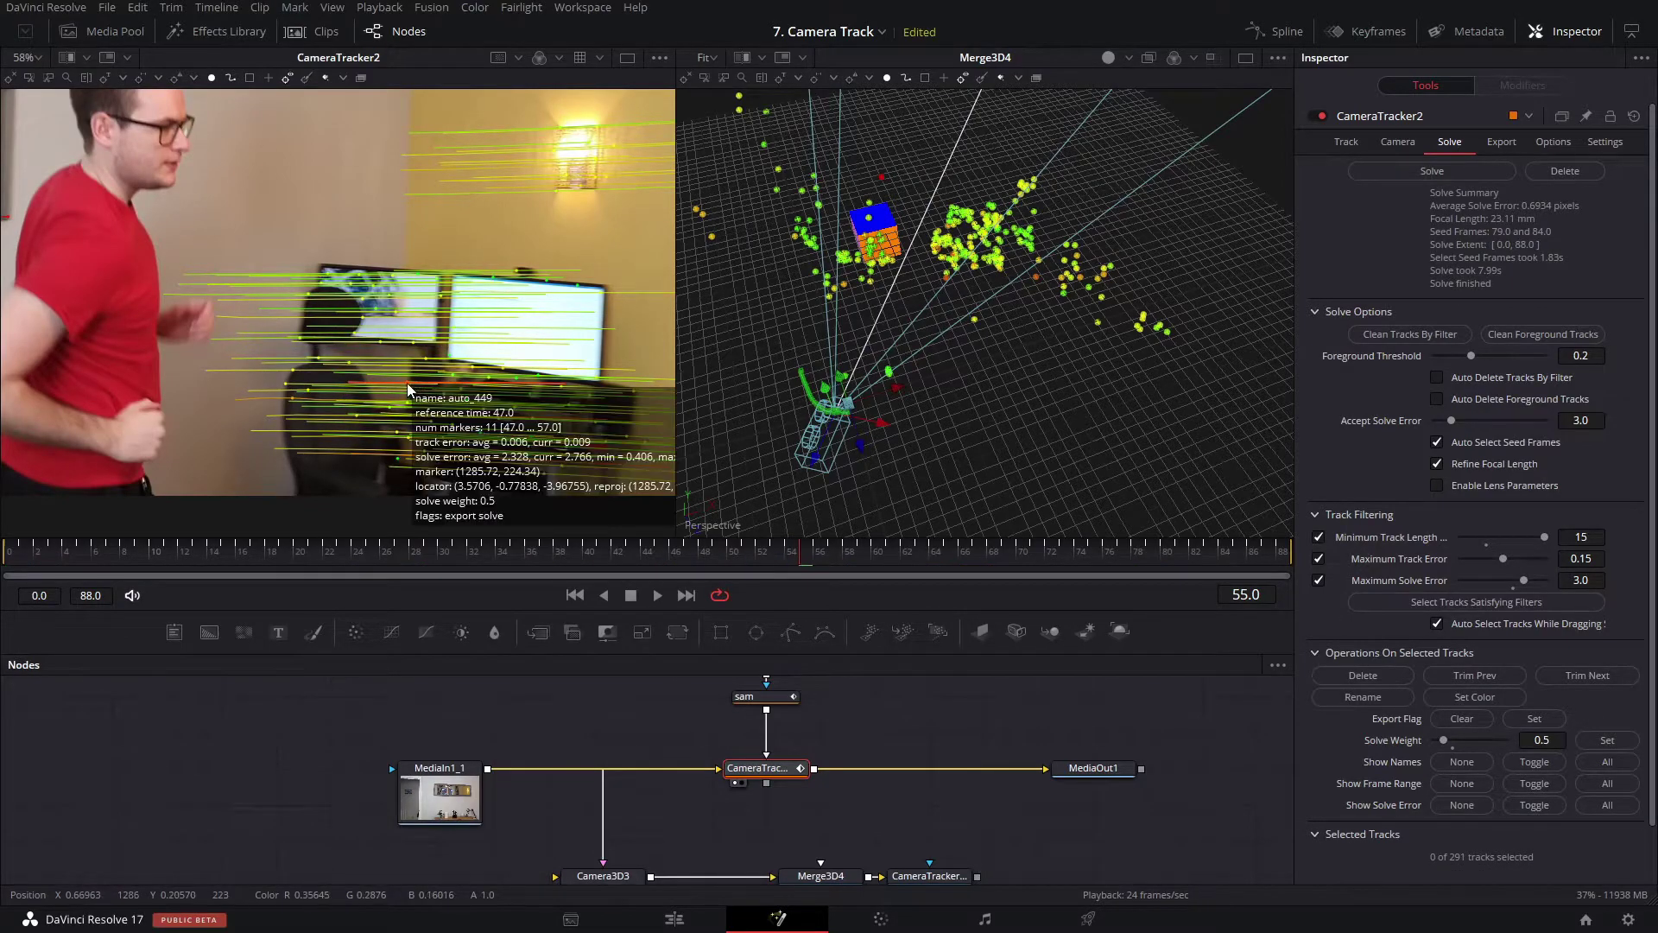
{"action": "left_click", "coordinate": [407, 383]}
{"action": "key", "text": "Delete"}
{"action": "left_click_drag", "start_coordinate": [524, 417], "coordinate": [479, 409]}
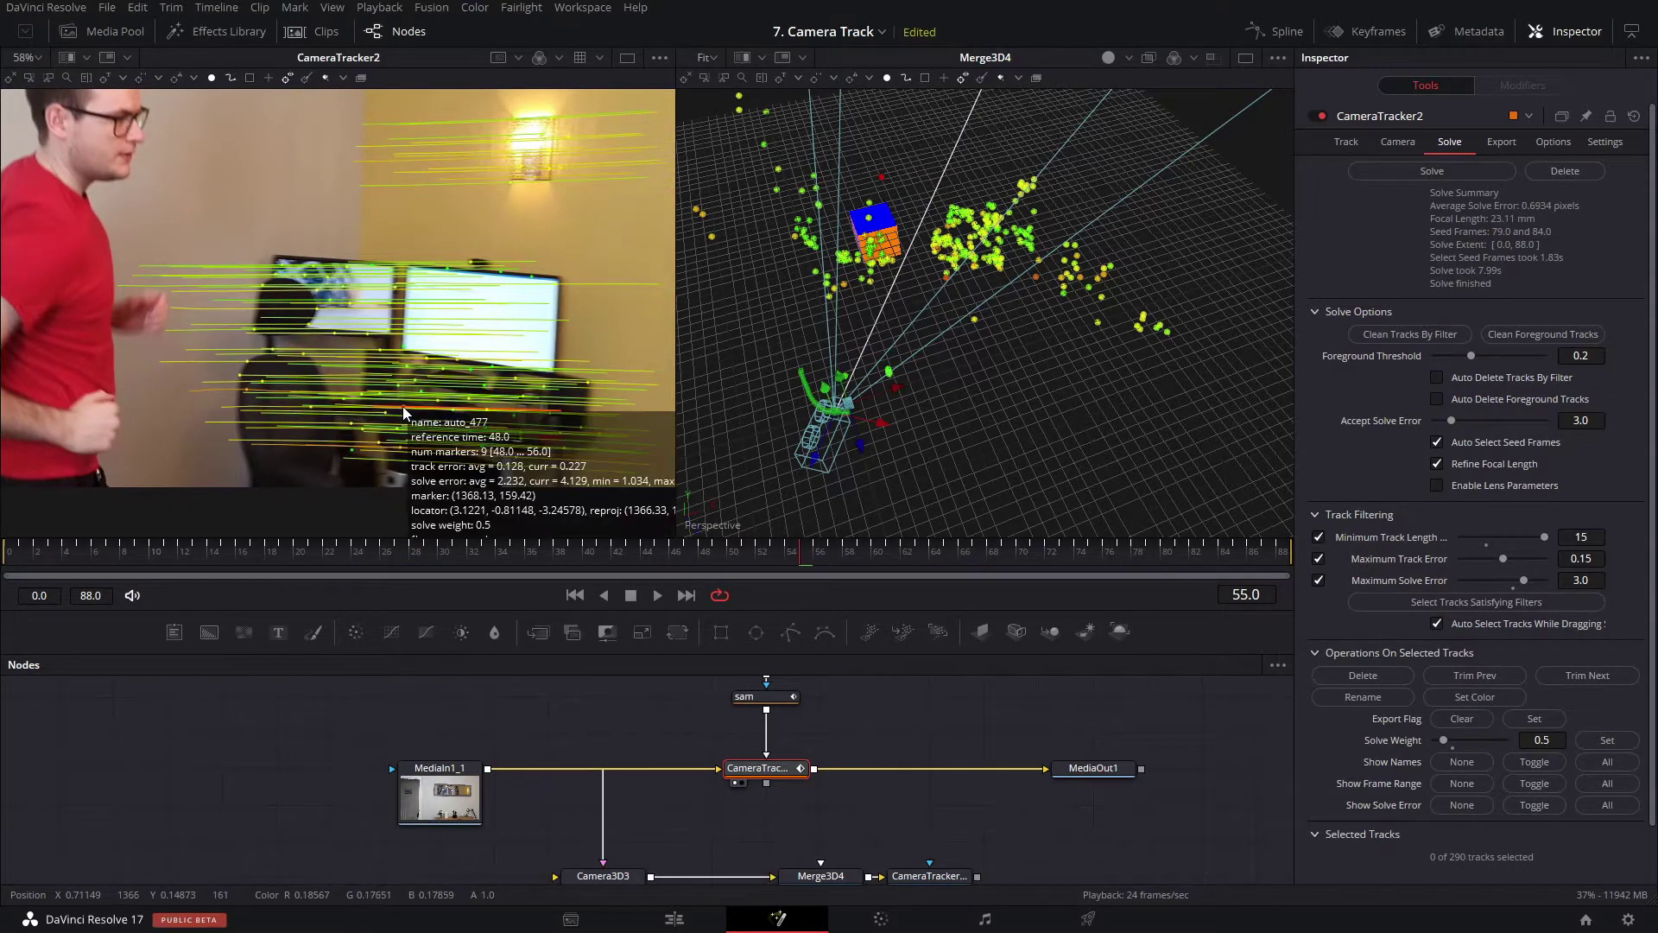
{"action": "left_click", "coordinate": [402, 414]}
{"action": "key", "text": "Delete"}
{"action": "left_click", "coordinate": [399, 448]}
{"action": "key", "text": "Delete"}
{"action": "left_click", "coordinate": [460, 451]}
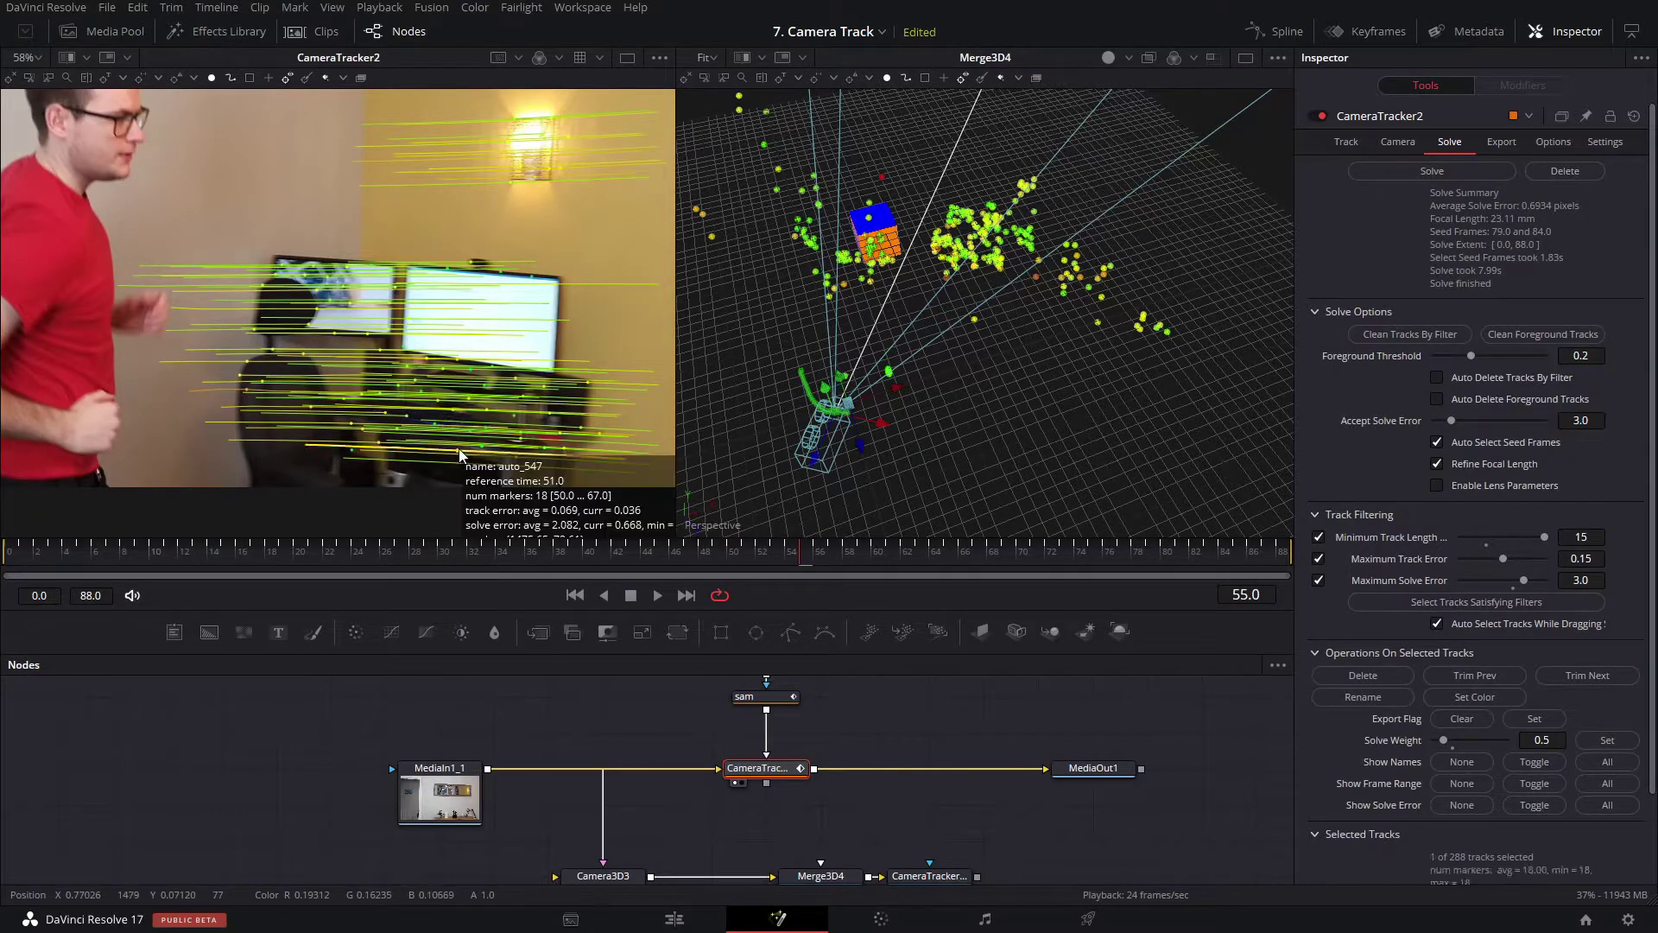
{"action": "key", "text": "Delete"}
Delete the stray tracks on the TV reflection and along the radiator's upper edge at frame 75.
{"action": "left_click_drag", "start_coordinate": [803, 557], "coordinate": [1090, 572]}
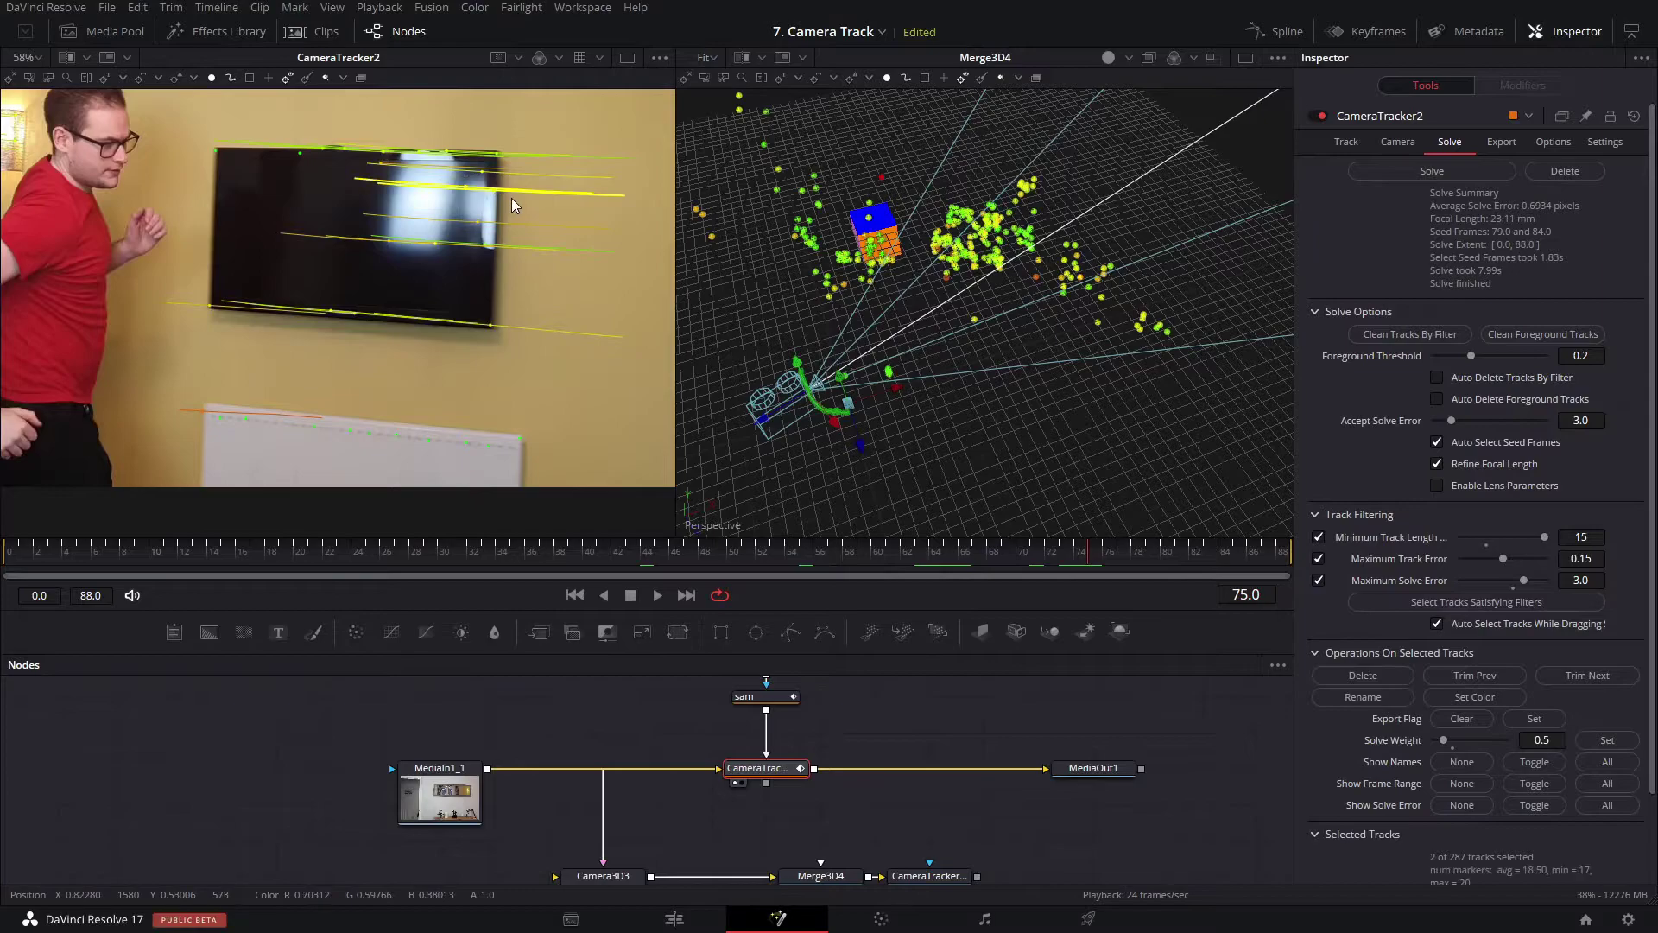
{"action": "key", "text": "Delete"}
{"action": "scroll", "coordinate": [388, 278], "scroll_direction": "down", "scroll_amount": 2}
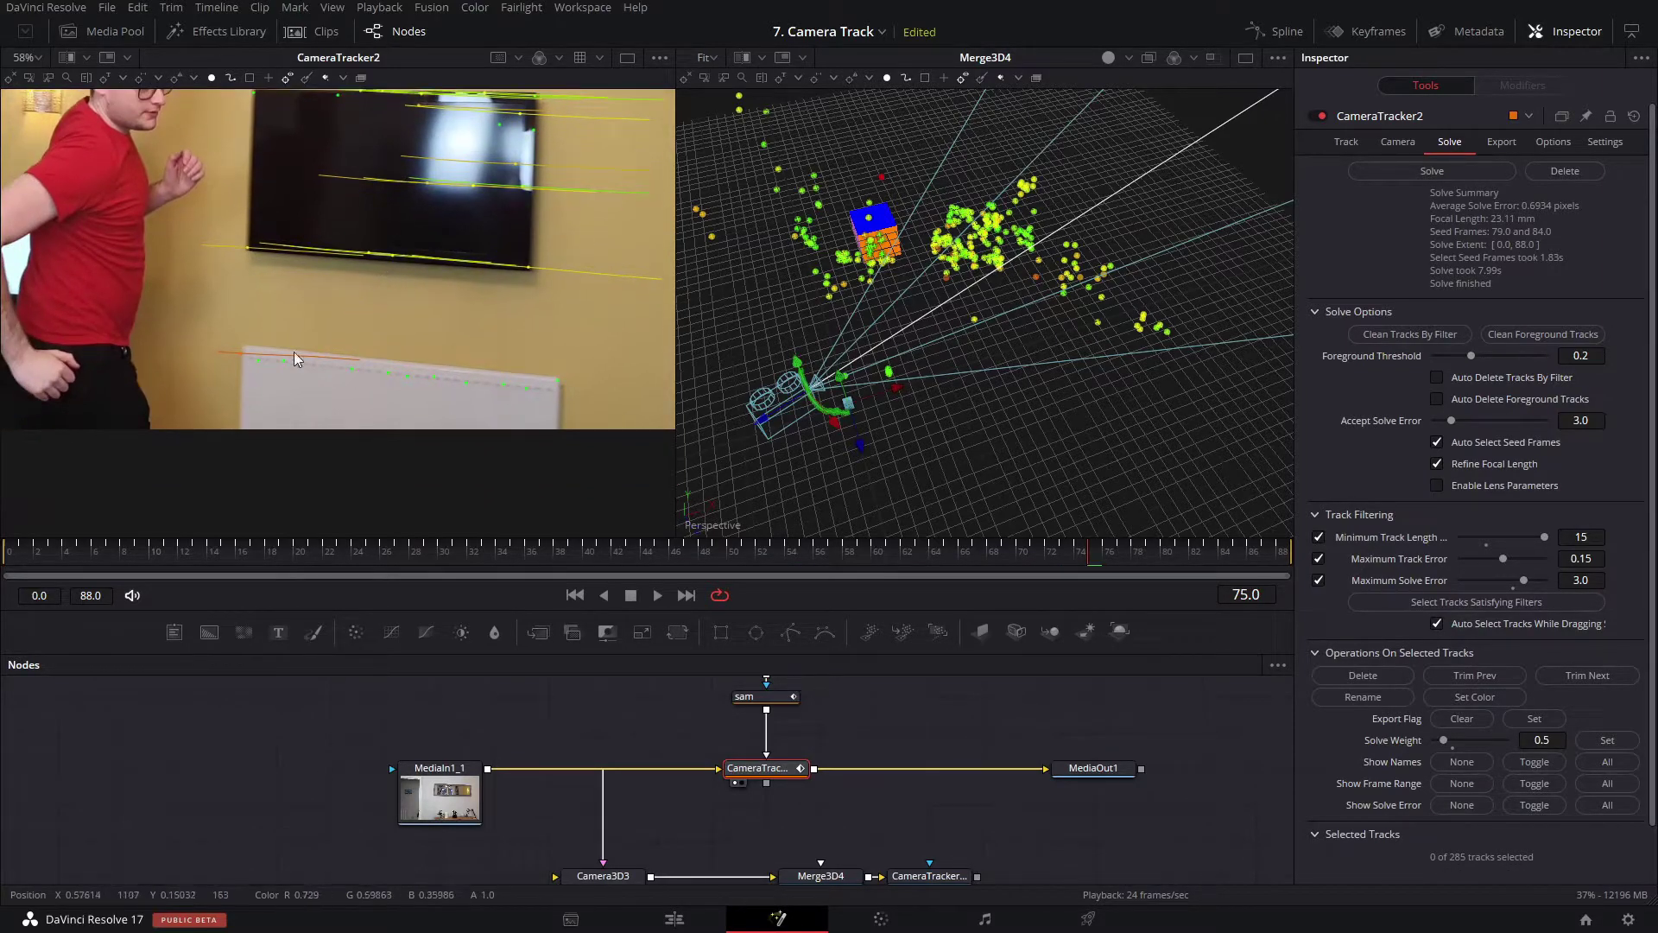
{"action": "left_click", "coordinate": [241, 355]}
{"action": "key", "text": "Delete"}
{"action": "left_click_drag", "start_coordinate": [294, 338], "coordinate": [351, 437]}
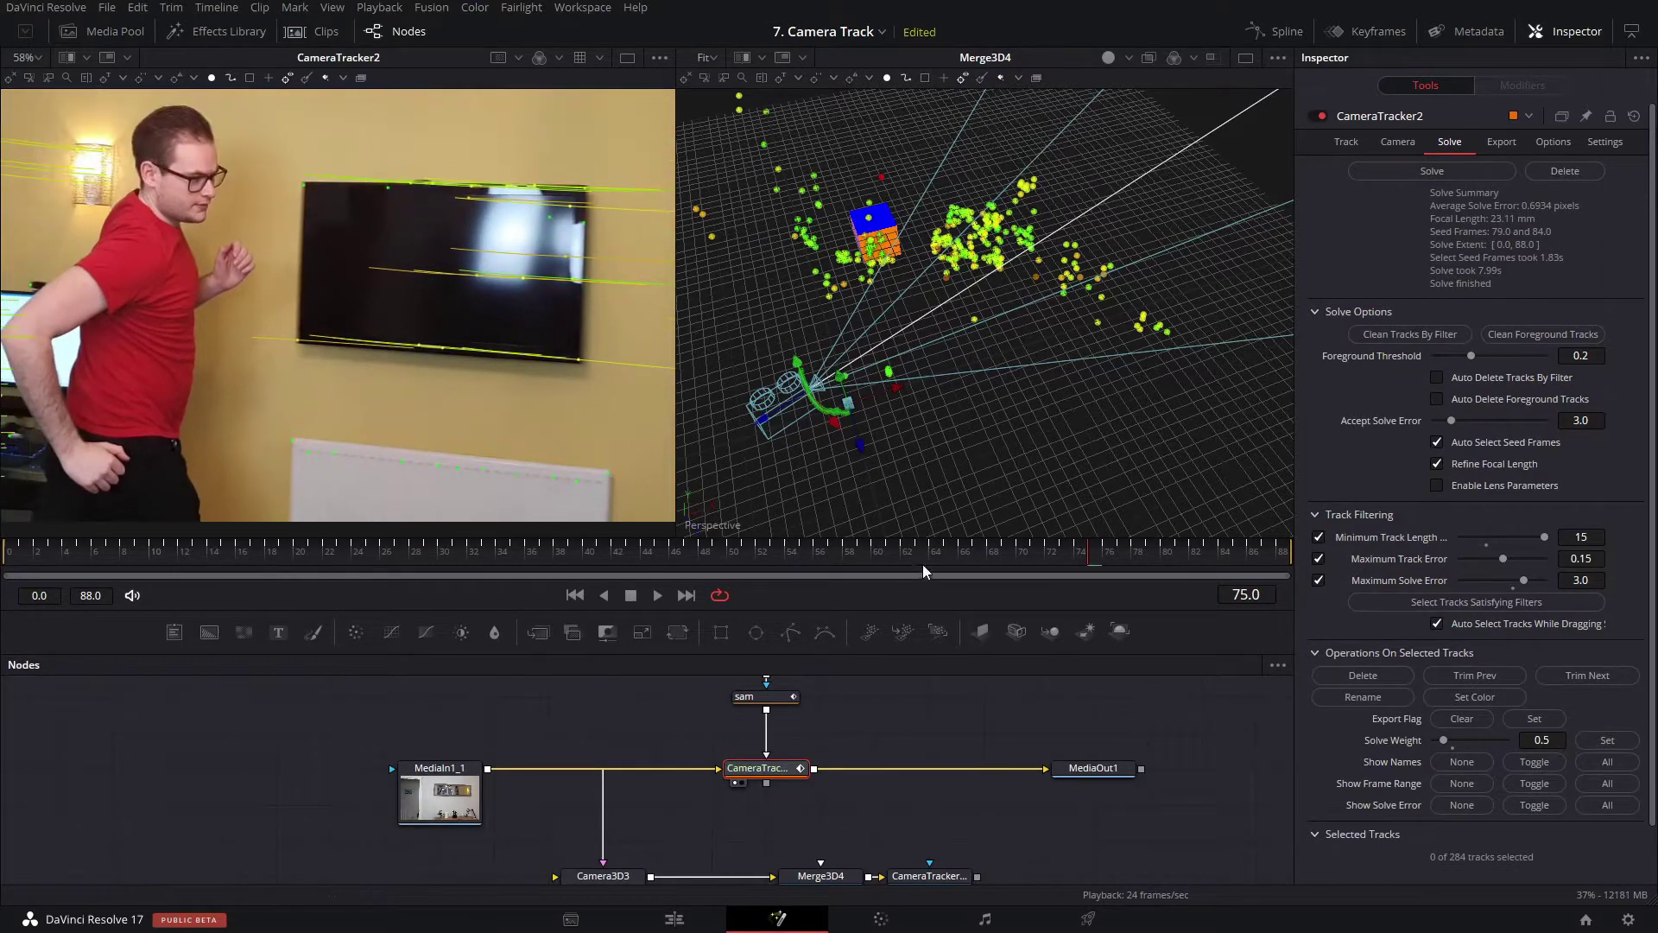
Review the remaining tracks at frames 38 and 76, and run the CameraTracker2 solve again.
{"action": "left_click_drag", "start_coordinate": [834, 557], "coordinate": [567, 556]}
{"action": "scroll", "coordinate": [407, 388], "scroll_direction": "down", "scroll_amount": 3}
{"action": "mouse_move", "coordinate": [397, 410]}
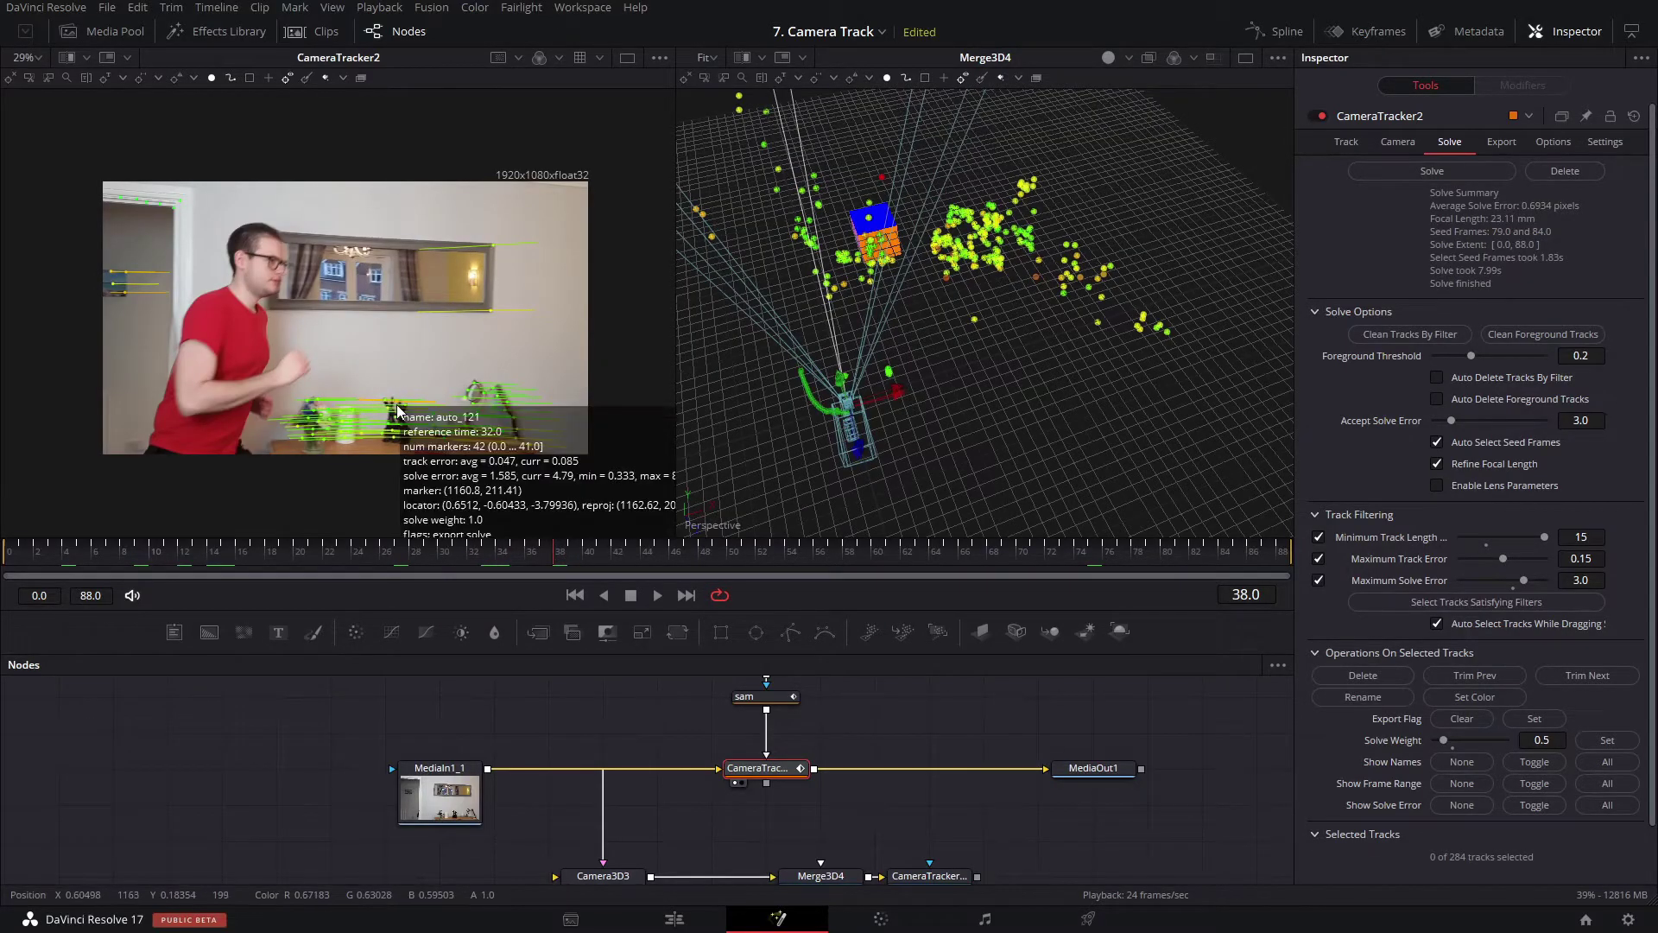
{"action": "left_click_drag", "start_coordinate": [568, 560], "coordinate": [1105, 560]}
{"action": "left_click", "coordinate": [1381, 172]}
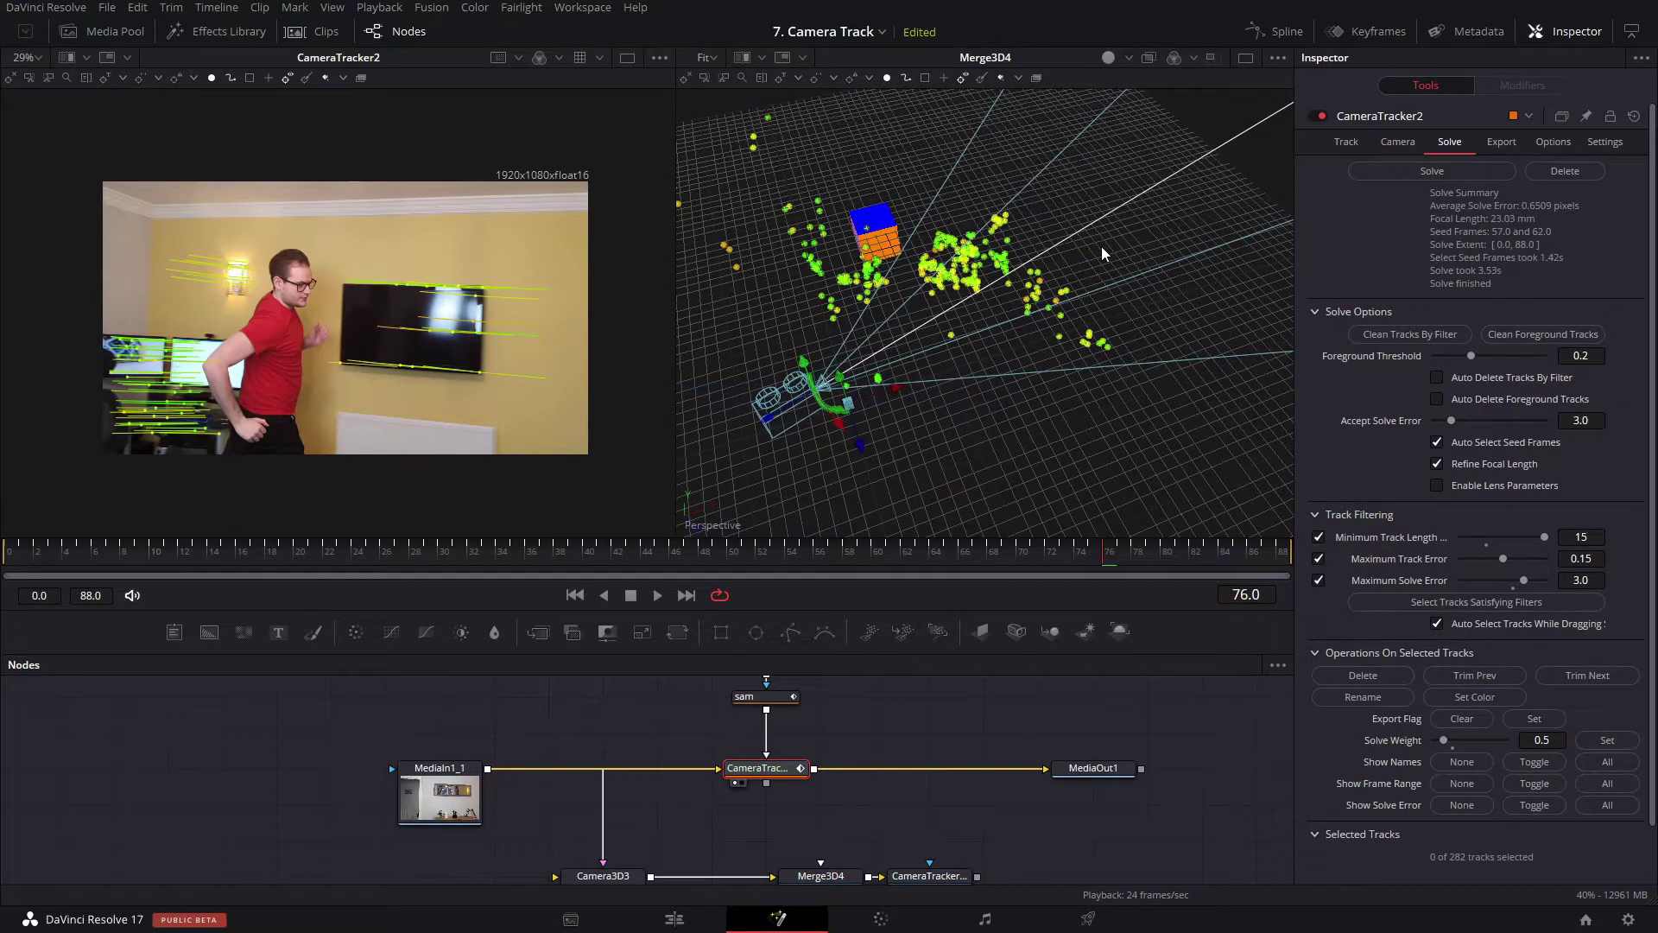
Select CameraTracker2 so the stray points floating far above the ground plane in the Merge3D4 view can be picked.
{"action": "left_click_drag", "start_coordinate": [1072, 307], "coordinate": [983, 362]}
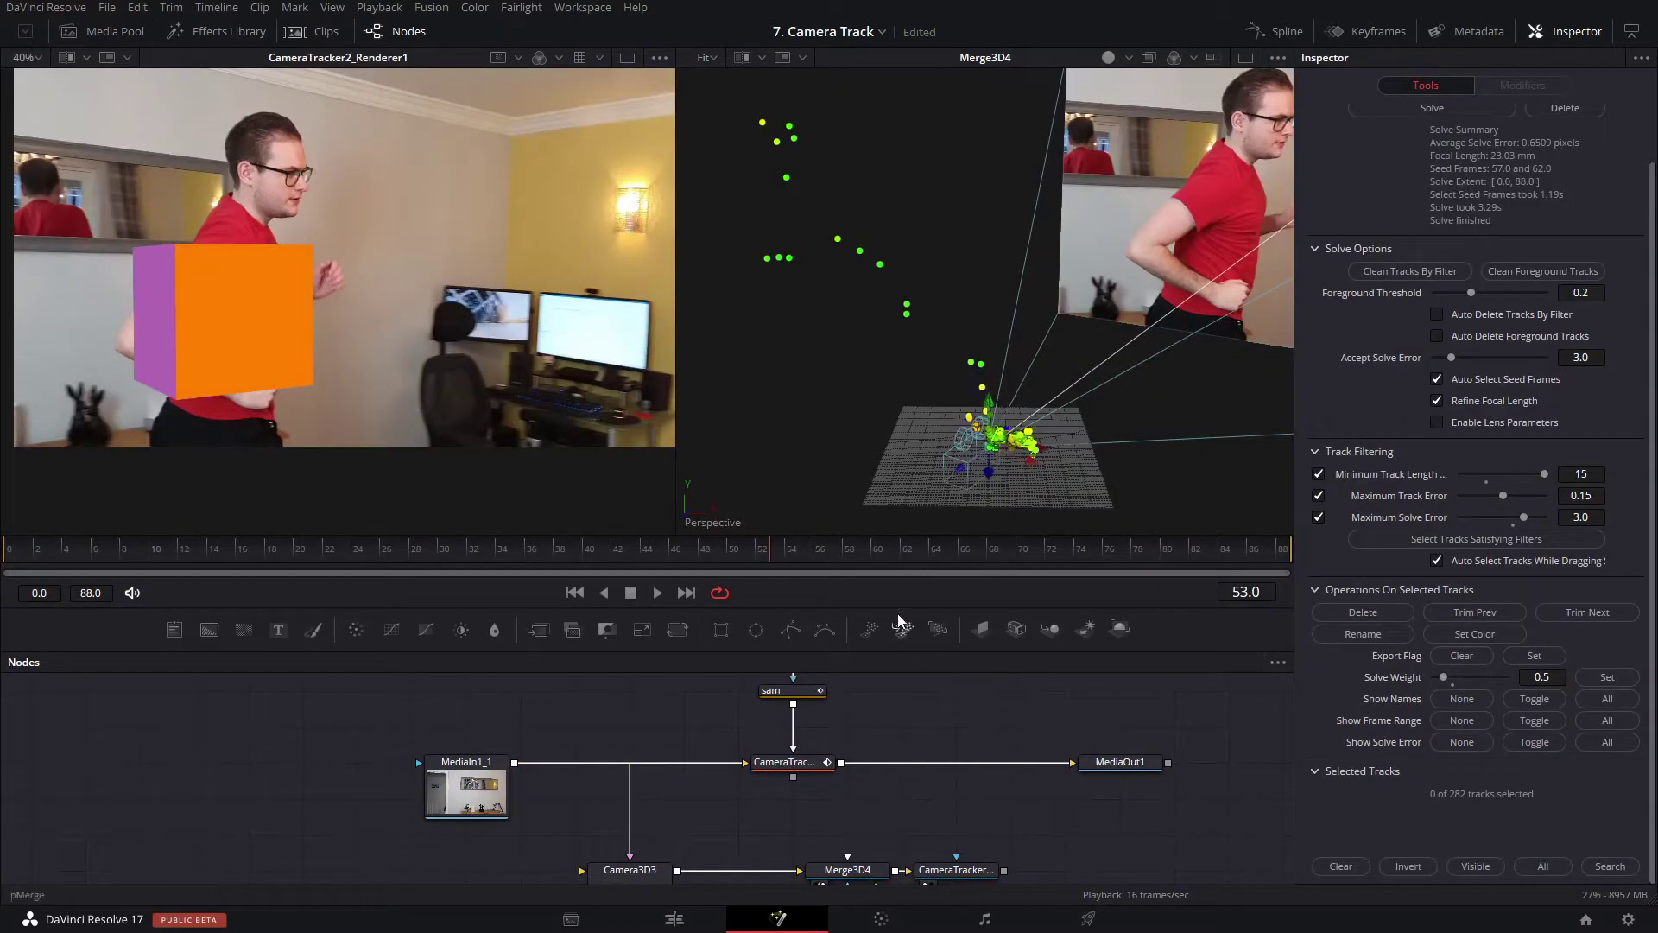
{"action": "left_click_drag", "start_coordinate": [979, 426], "coordinate": [1022, 514]}
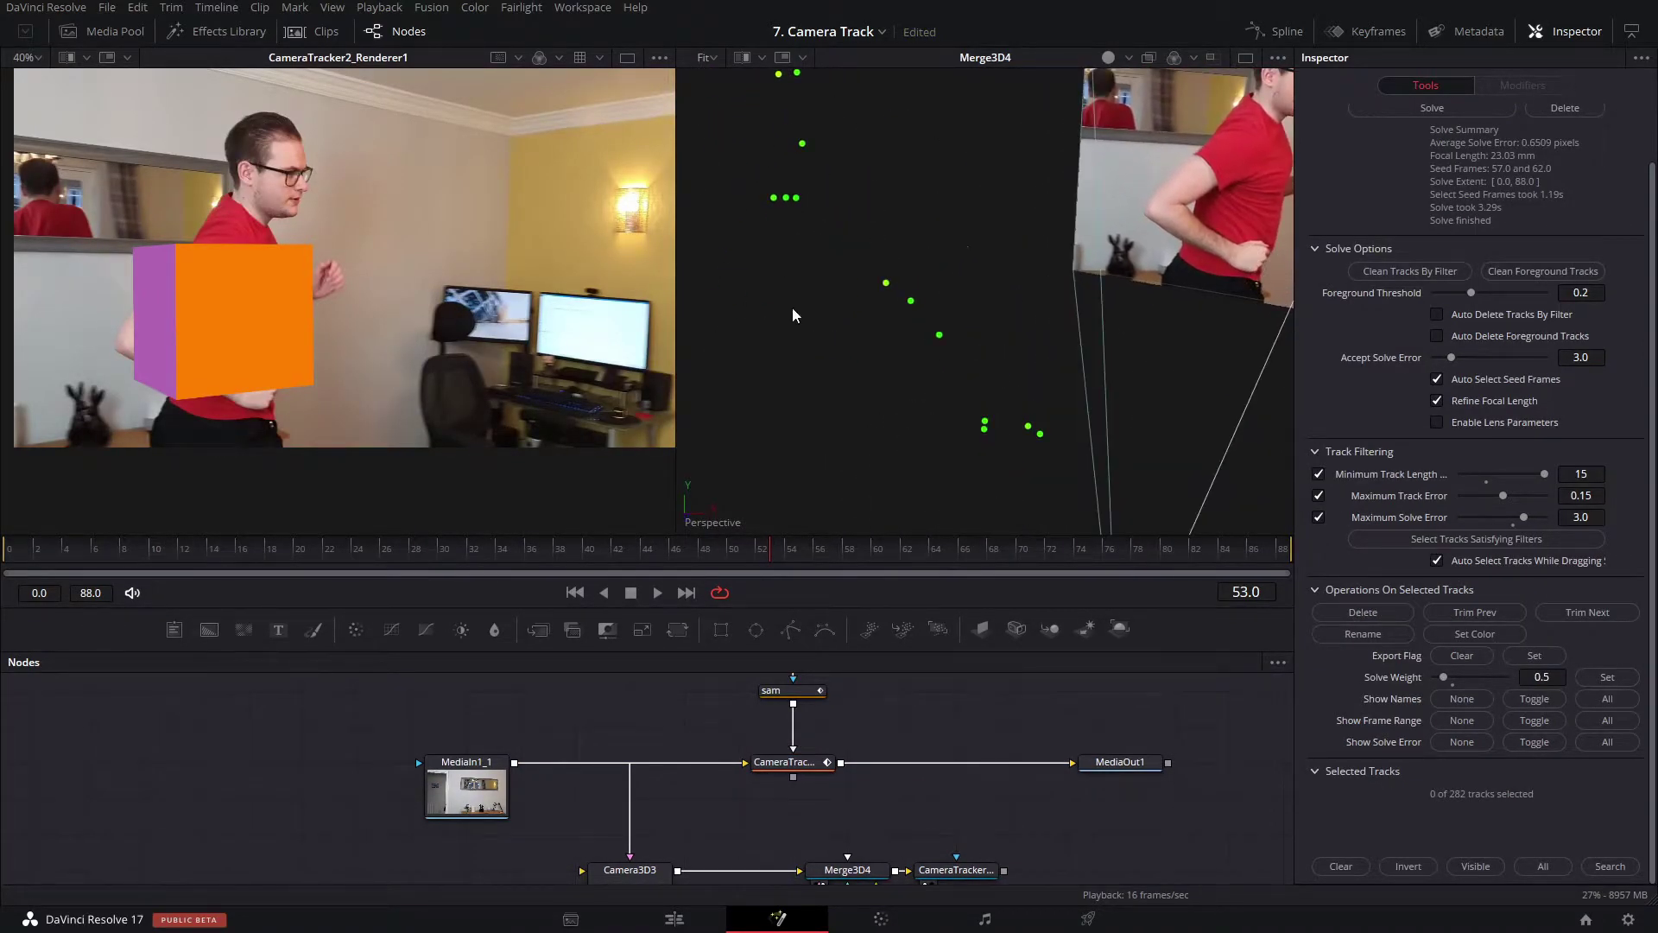
{"action": "left_click_drag", "start_coordinate": [955, 449], "coordinate": [1174, 501]}
{"action": "scroll", "coordinate": [1053, 427], "scroll_direction": "down", "scroll_amount": 3}
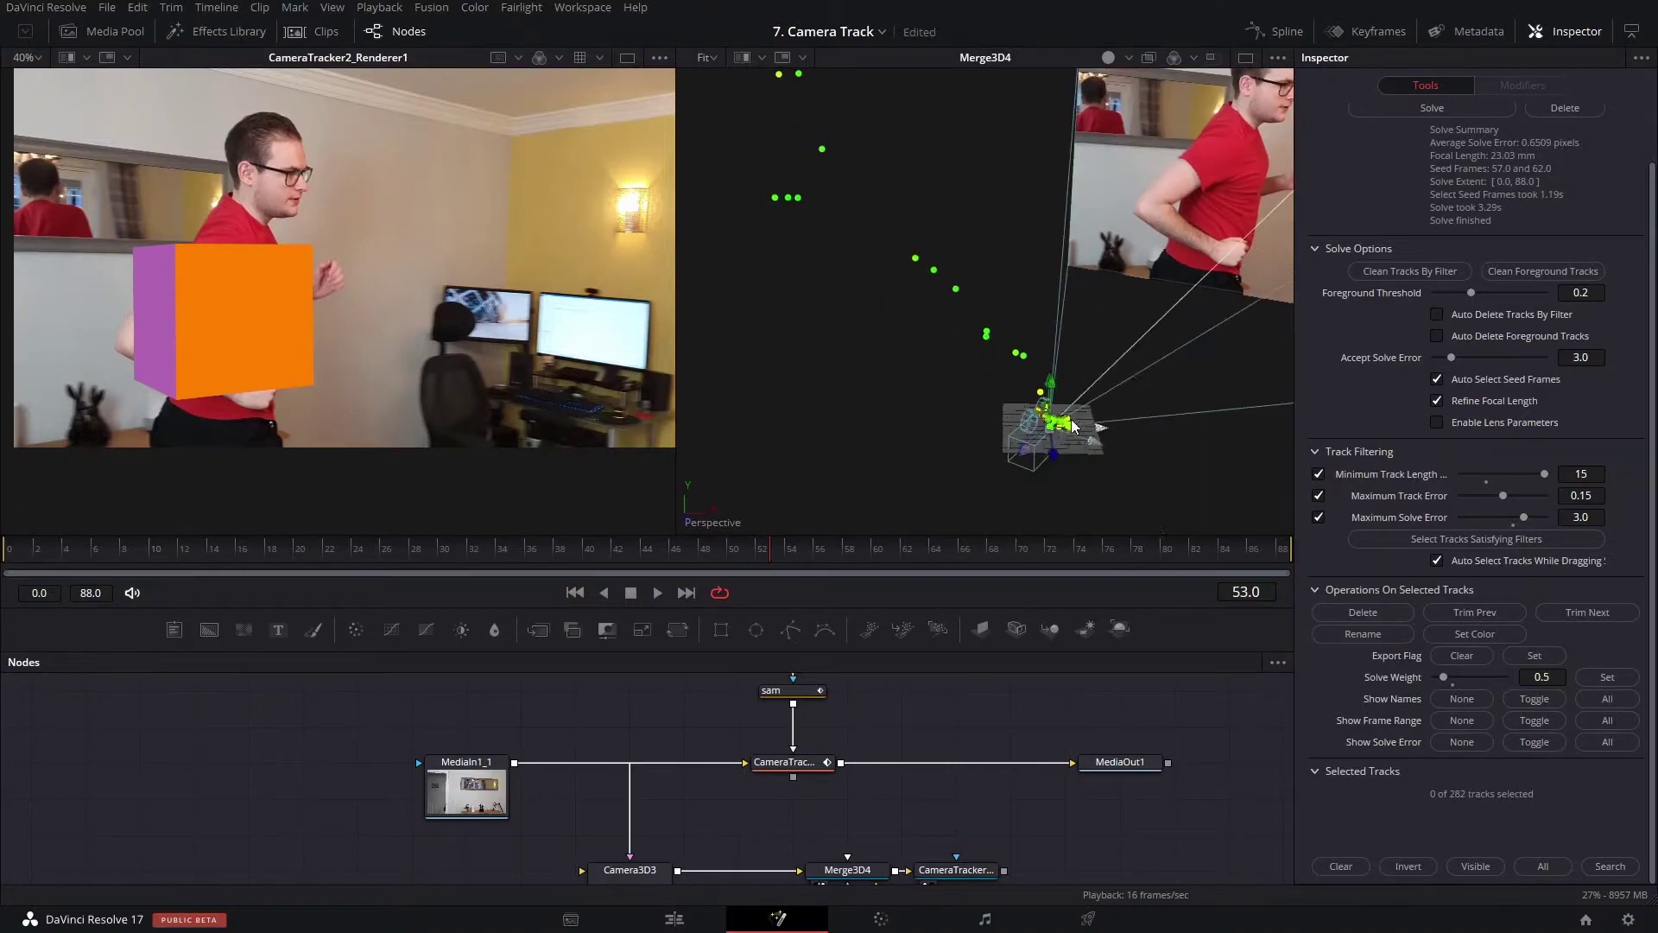
{"action": "left_click", "coordinate": [805, 762]}
{"action": "mouse_move", "coordinate": [966, 223]}
{"action": "left_mouse_down"}
{"action": "mouse_move", "coordinate": [996, 267]}
{"action": "mouse_move", "coordinate": [955, 277]}
{"action": "mouse_move", "coordinate": [948, 237]}
{"action": "left_mouse_up"}
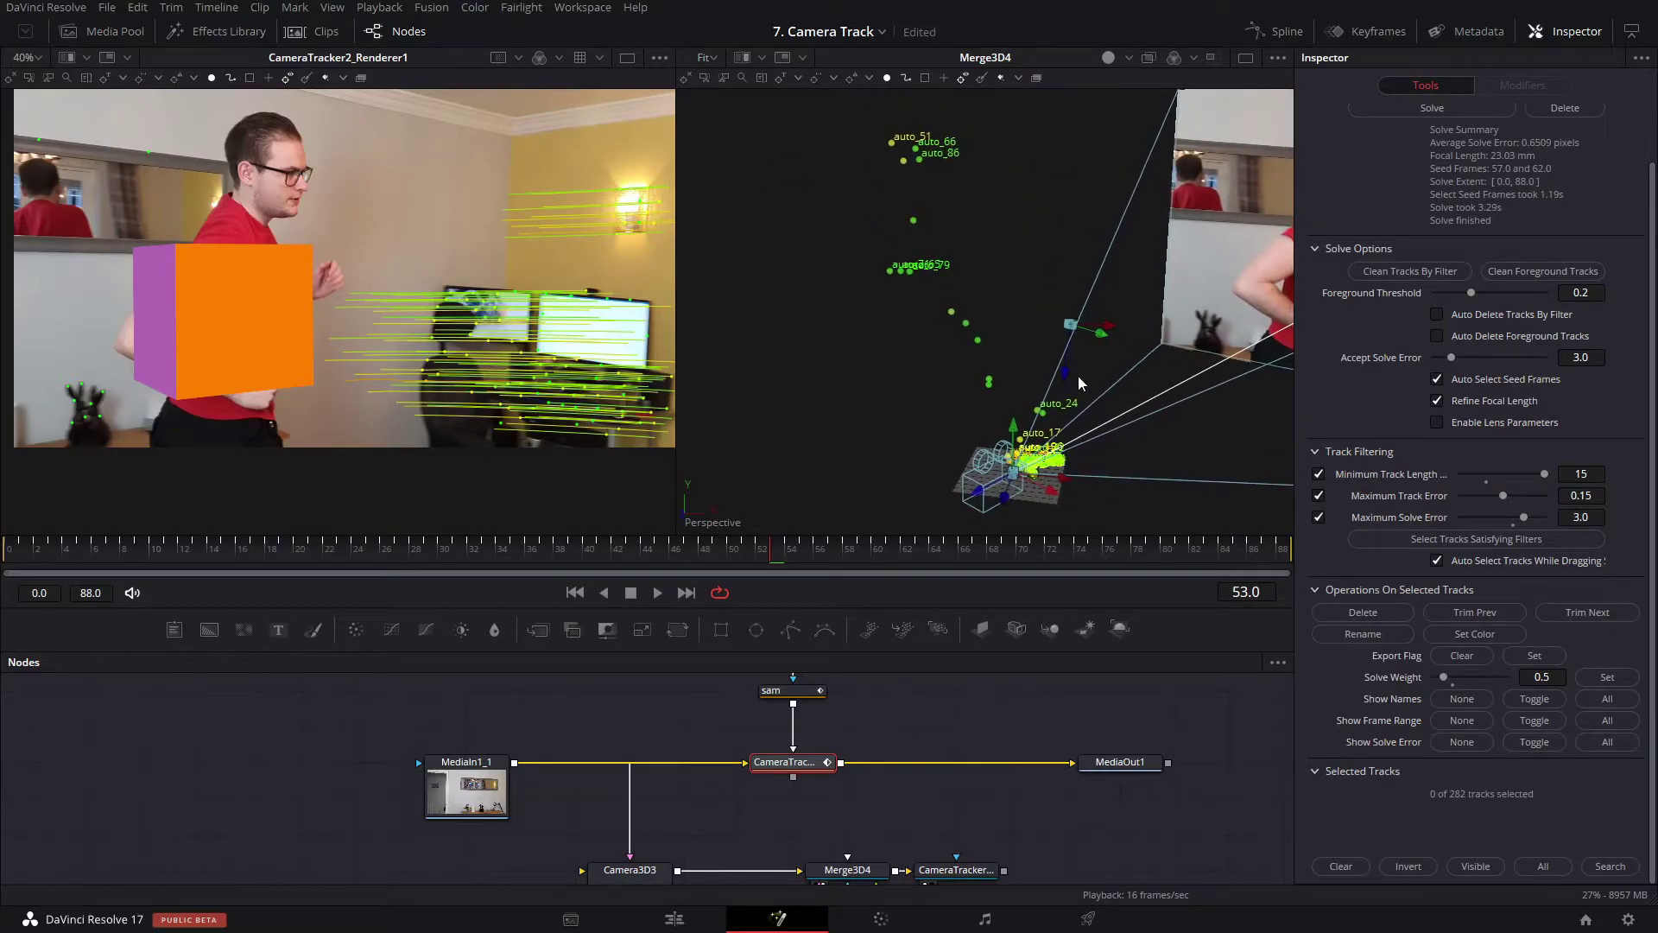
Delete the outlier tracks whose points float away from the main point cloud and camera in the Merge3D4 view.
{"action": "left_click_drag", "start_coordinate": [974, 301], "coordinate": [834, 92]}
{"action": "left_click_drag", "start_coordinate": [1028, 613], "coordinate": [971, 351]}
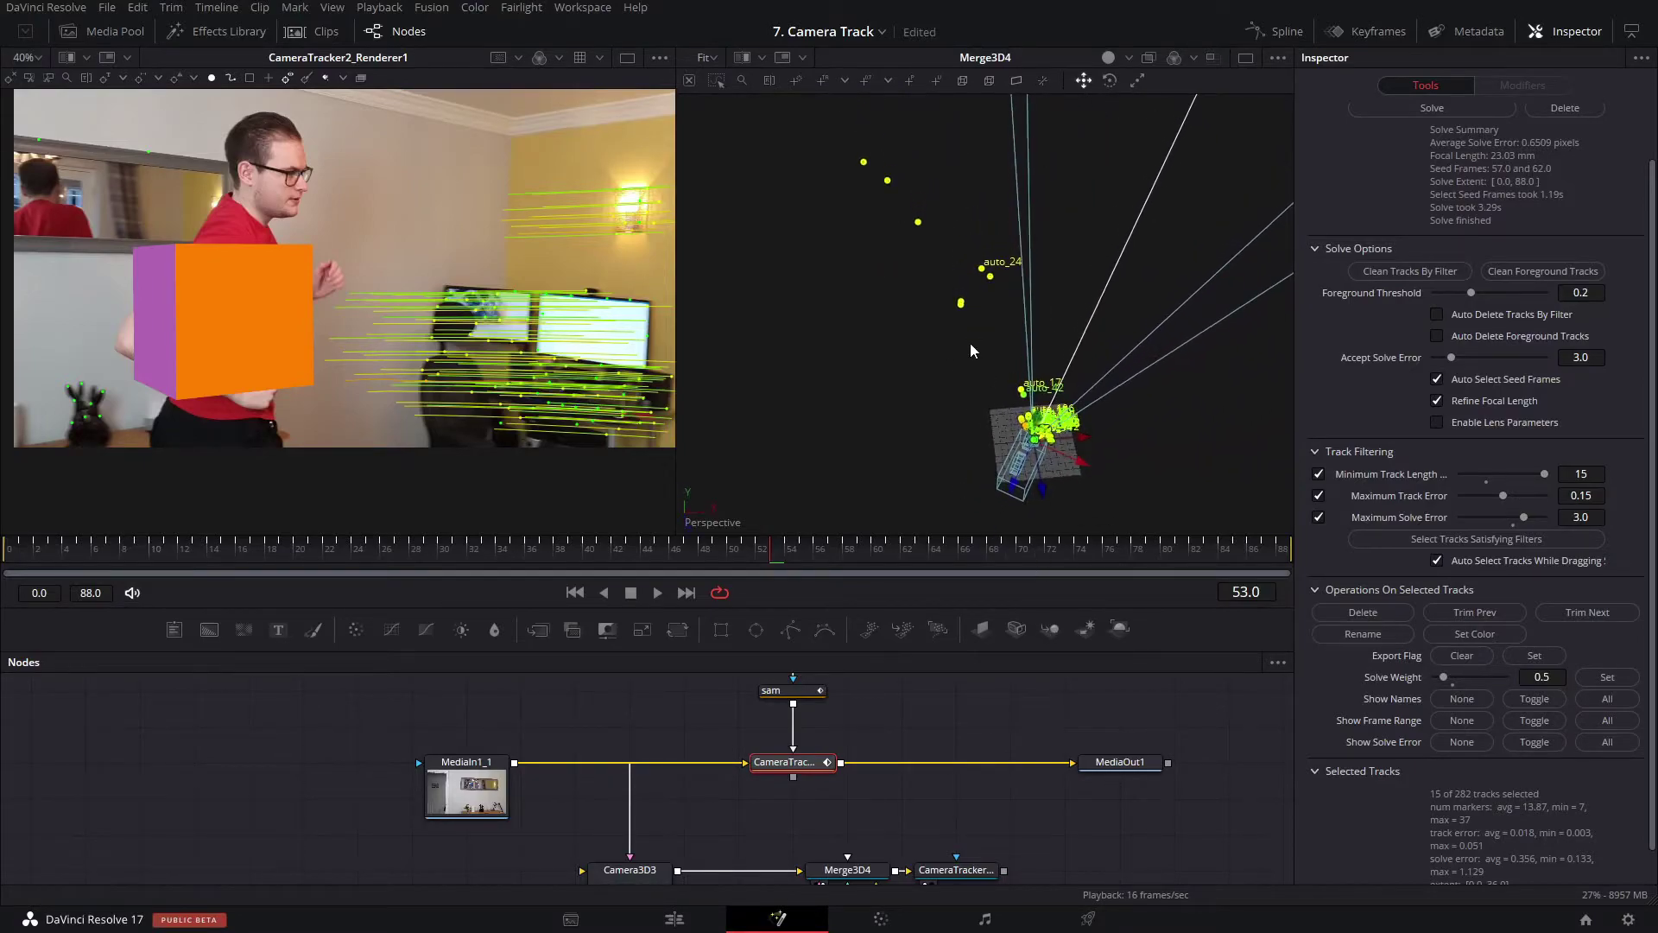
{"action": "scroll", "coordinate": [1013, 352], "scroll_direction": "up", "scroll_amount": 2}
{"action": "scroll", "coordinate": [1013, 352], "scroll_direction": "down", "scroll_amount": 4}
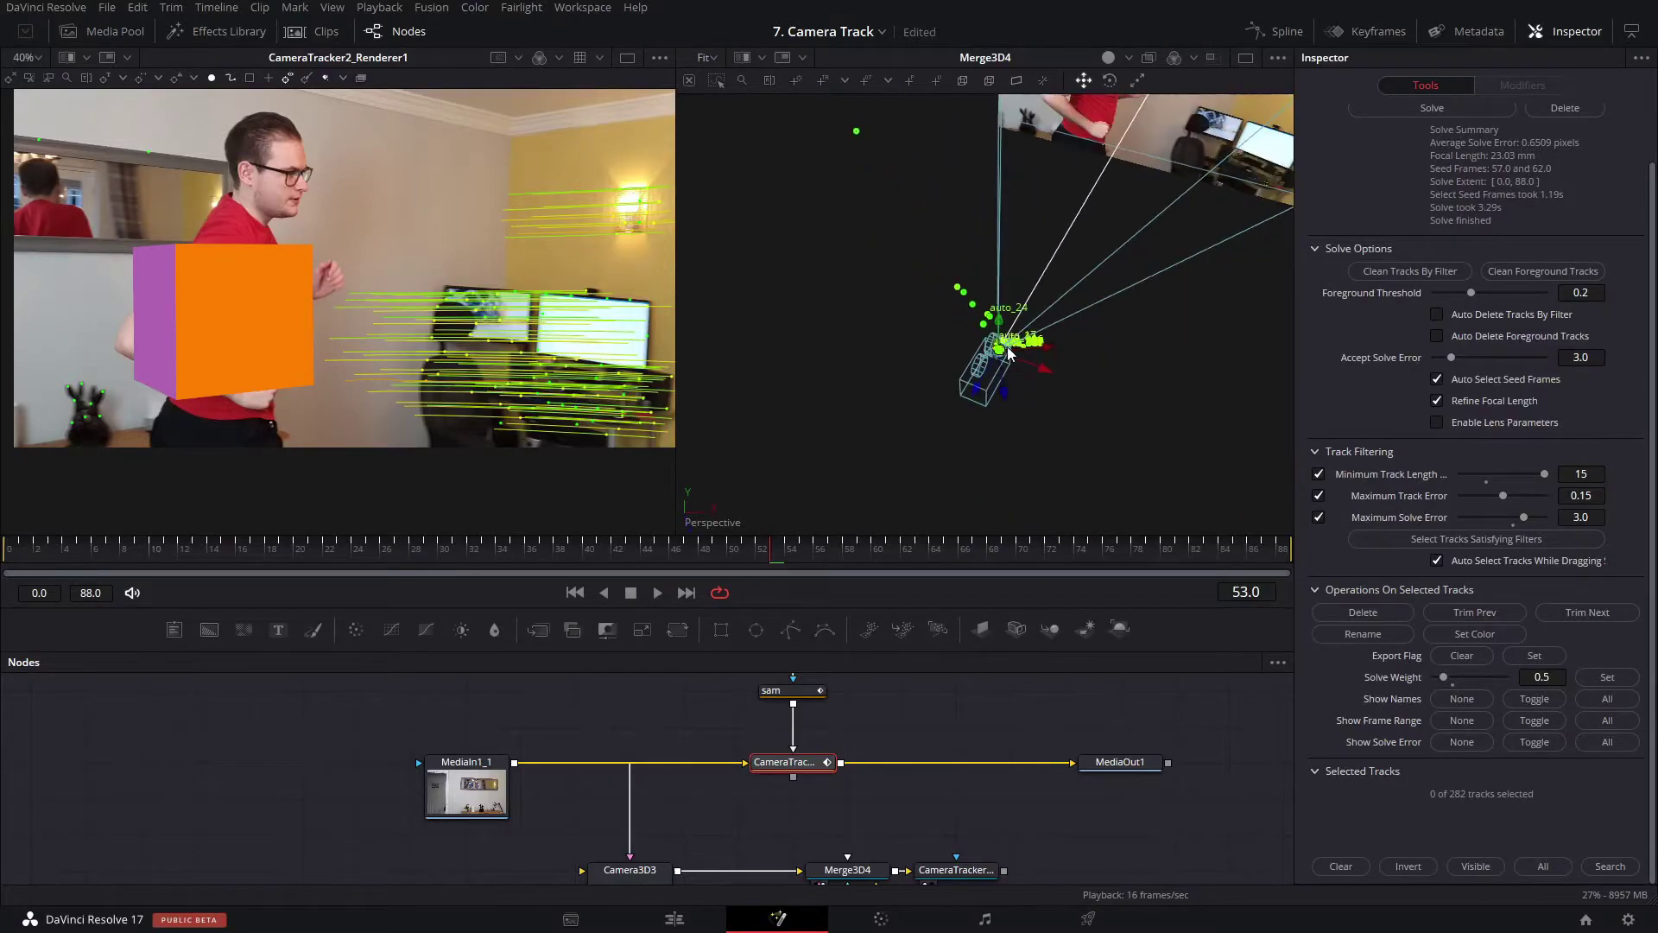
{"action": "scroll", "coordinate": [977, 282], "scroll_direction": "down", "scroll_amount": 2}
{"action": "left_click_drag", "start_coordinate": [973, 374], "coordinate": [1023, 258]}
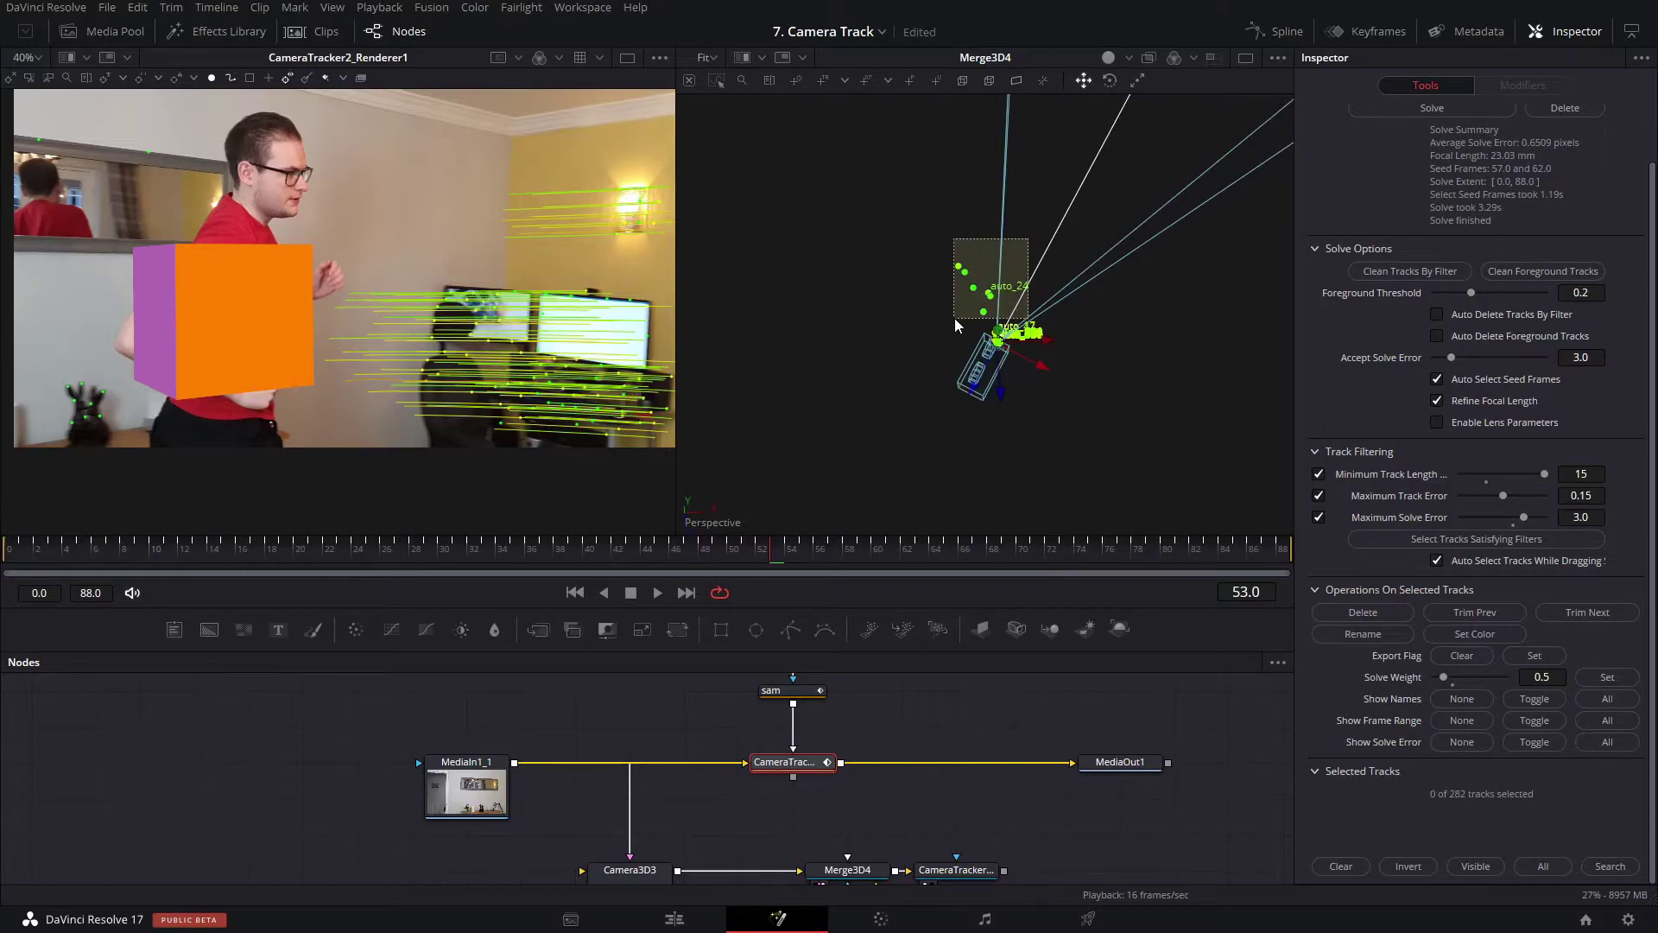
{"action": "left_click_drag", "start_coordinate": [955, 325], "coordinate": [893, 200]}
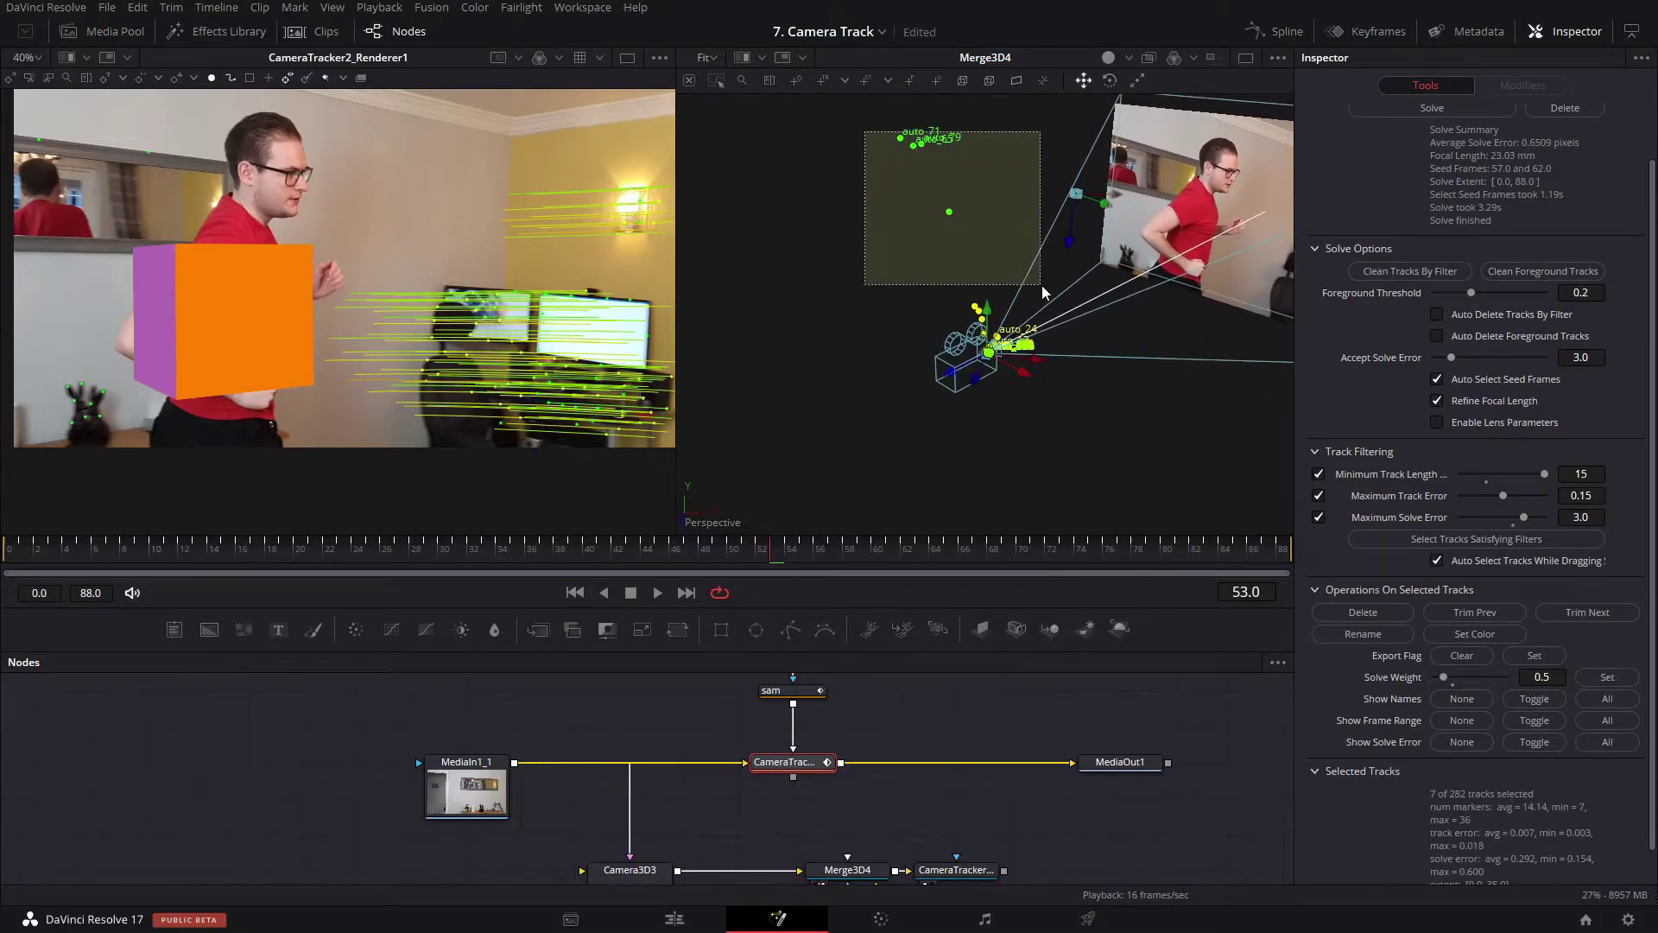
{"action": "left_click_drag", "start_coordinate": [1041, 285], "coordinate": [973, 384]}
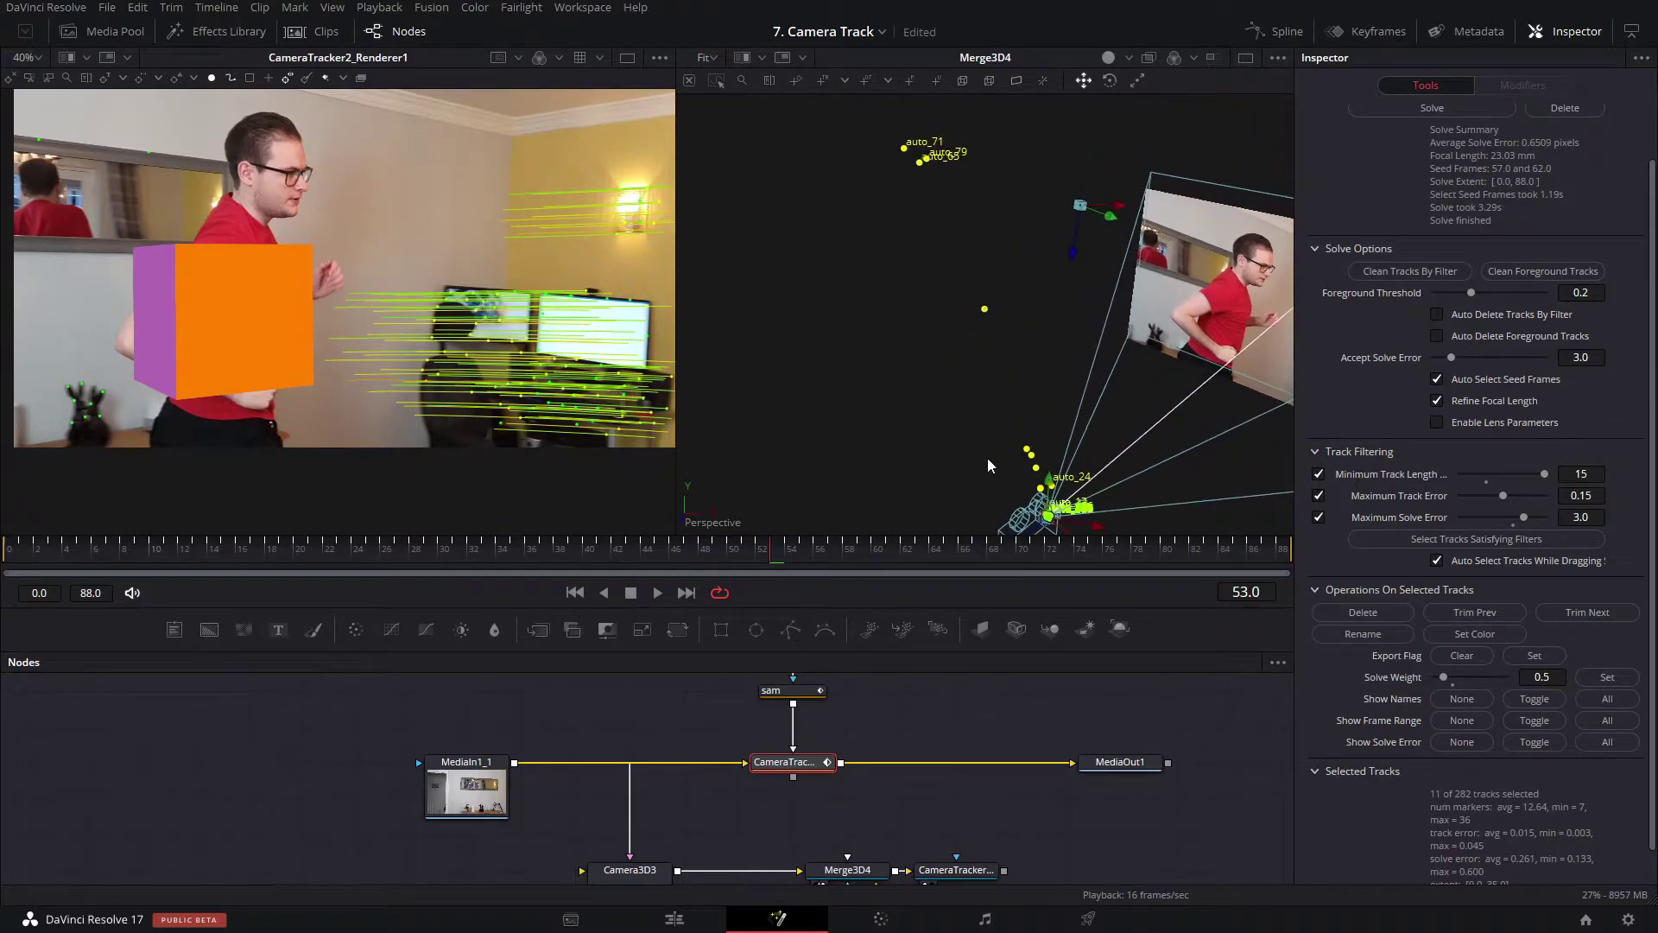
{"action": "left_click_drag", "start_coordinate": [988, 465], "coordinate": [966, 351]}
{"action": "scroll", "coordinate": [1573, 836], "scroll_direction": "down", "scroll_amount": 2}
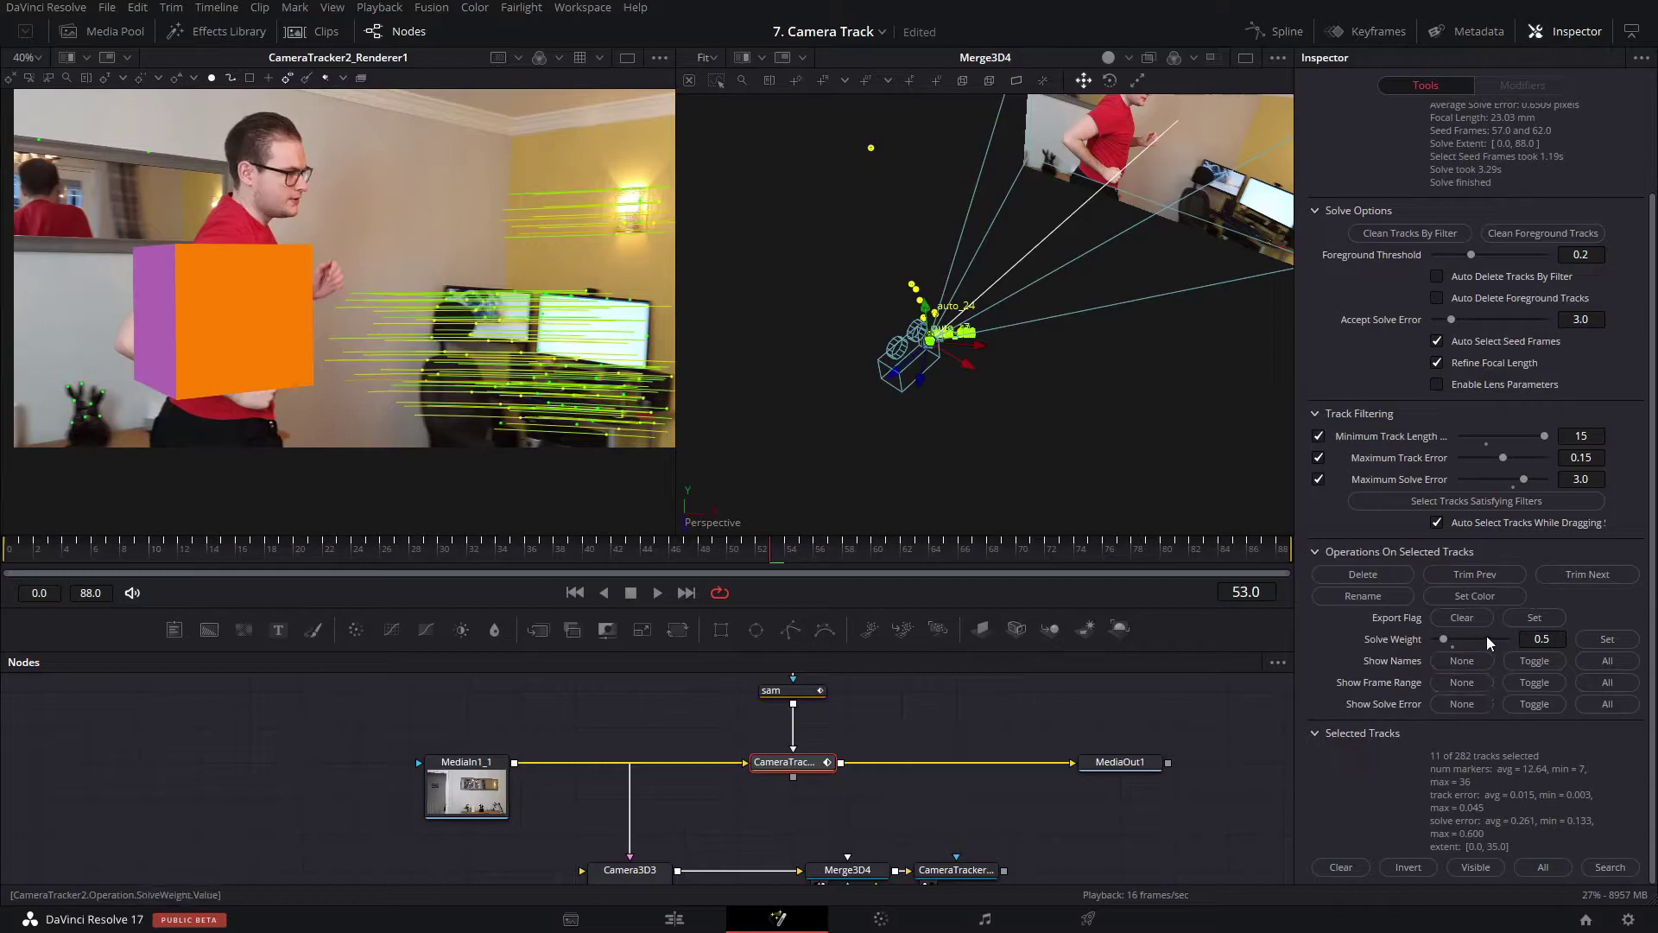
{"action": "left_click", "coordinate": [1361, 574]}
Solve CameraTracker2 again and inspect the new point cloud around the ground plane.
{"action": "mouse_move", "coordinate": [963, 398]}
{"action": "left_mouse_down"}
{"action": "mouse_move", "coordinate": [889, 302]}
{"action": "mouse_move", "coordinate": [944, 290]}
{"action": "mouse_move", "coordinate": [889, 289]}
{"action": "mouse_move", "coordinate": [875, 300]}
{"action": "mouse_move", "coordinate": [935, 412]}
{"action": "left_mouse_up"}
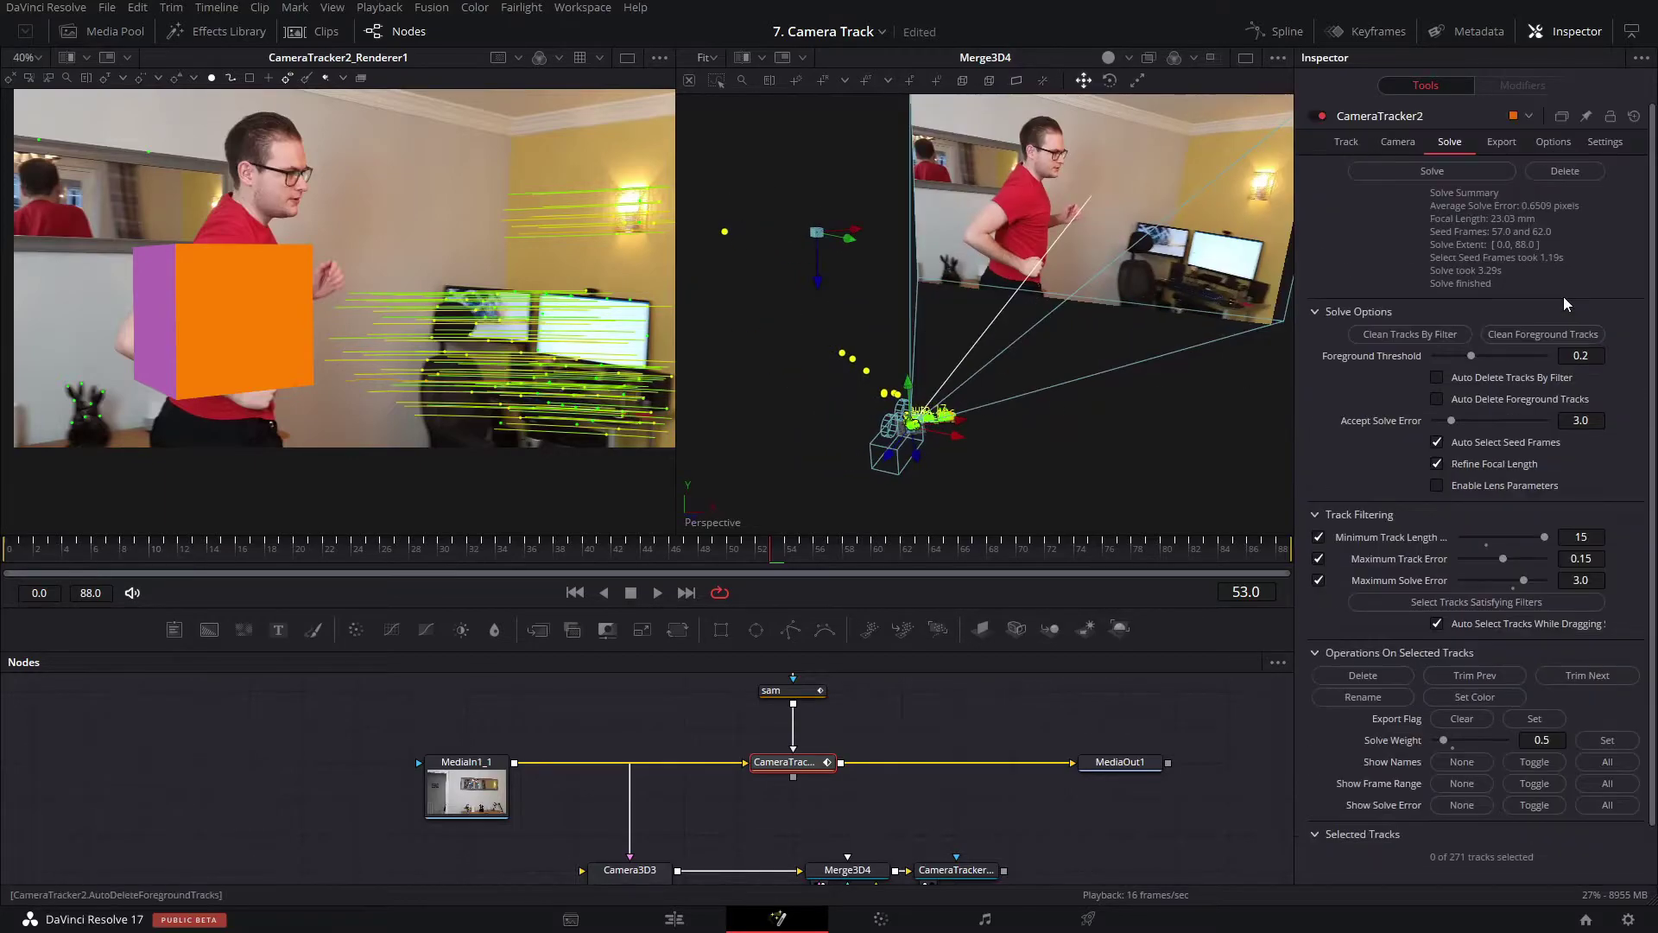
{"action": "left_click", "coordinate": [1487, 170]}
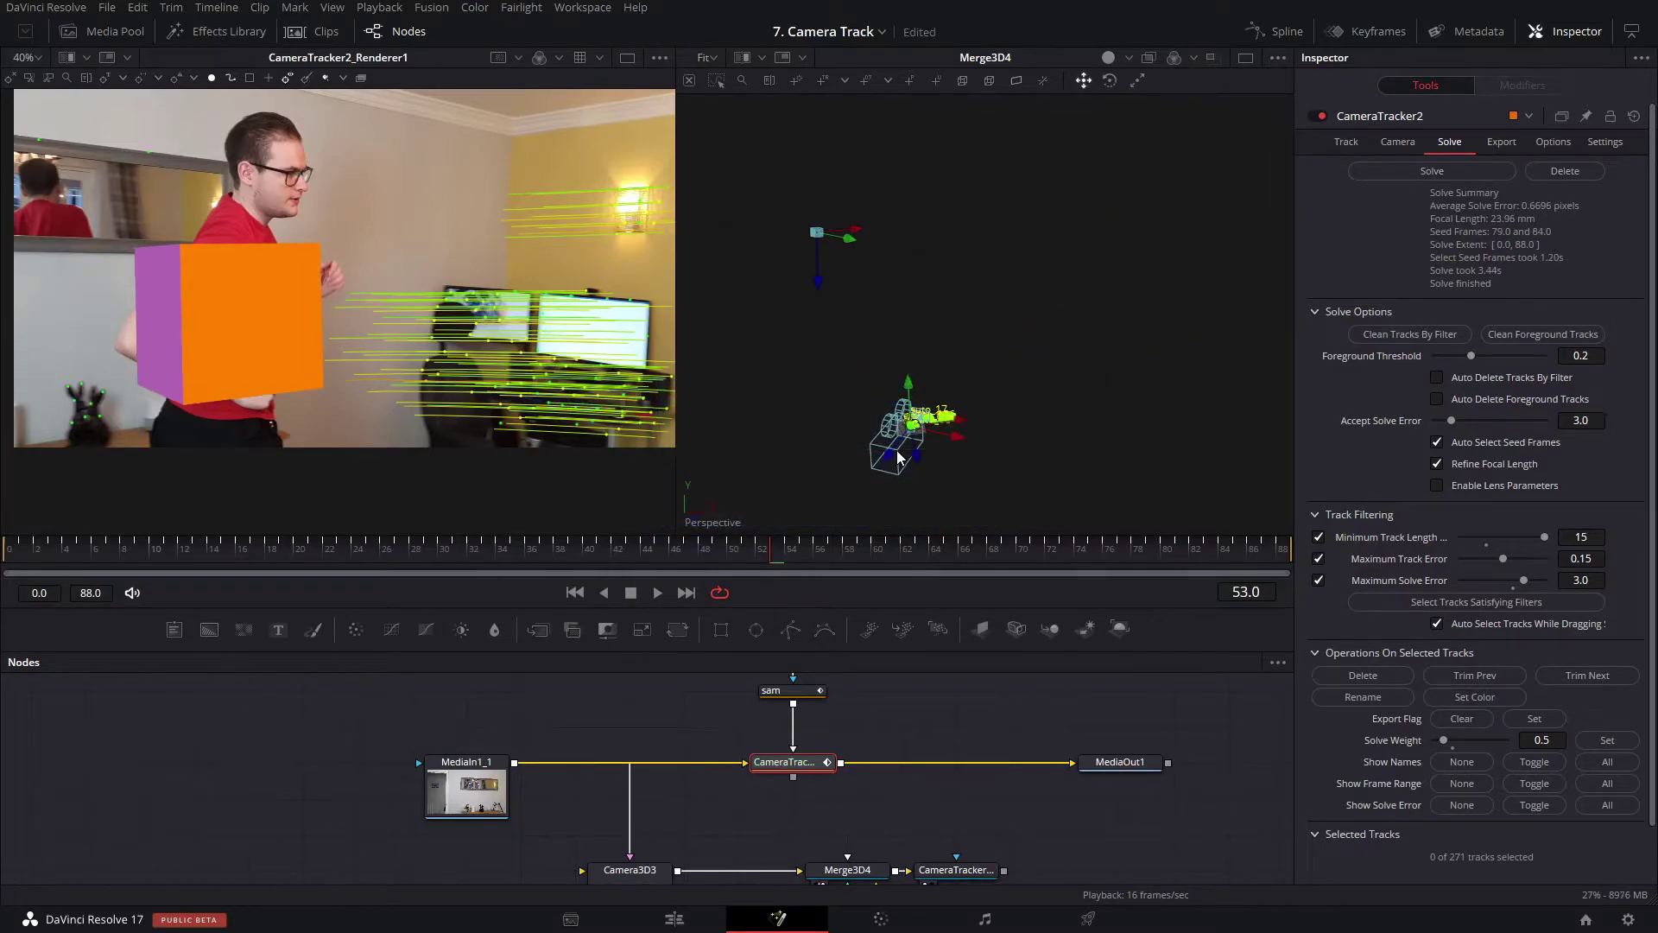
{"action": "scroll", "coordinate": [926, 452], "scroll_direction": "up", "scroll_amount": 3}
{"action": "mouse_move", "coordinate": [926, 452]}
{"action": "left_mouse_down"}
{"action": "mouse_move", "coordinate": [931, 422]}
{"action": "mouse_move", "coordinate": [924, 472]}
{"action": "left_mouse_up"}
{"action": "scroll", "coordinate": [844, 466], "scroll_direction": "up", "scroll_amount": 6}
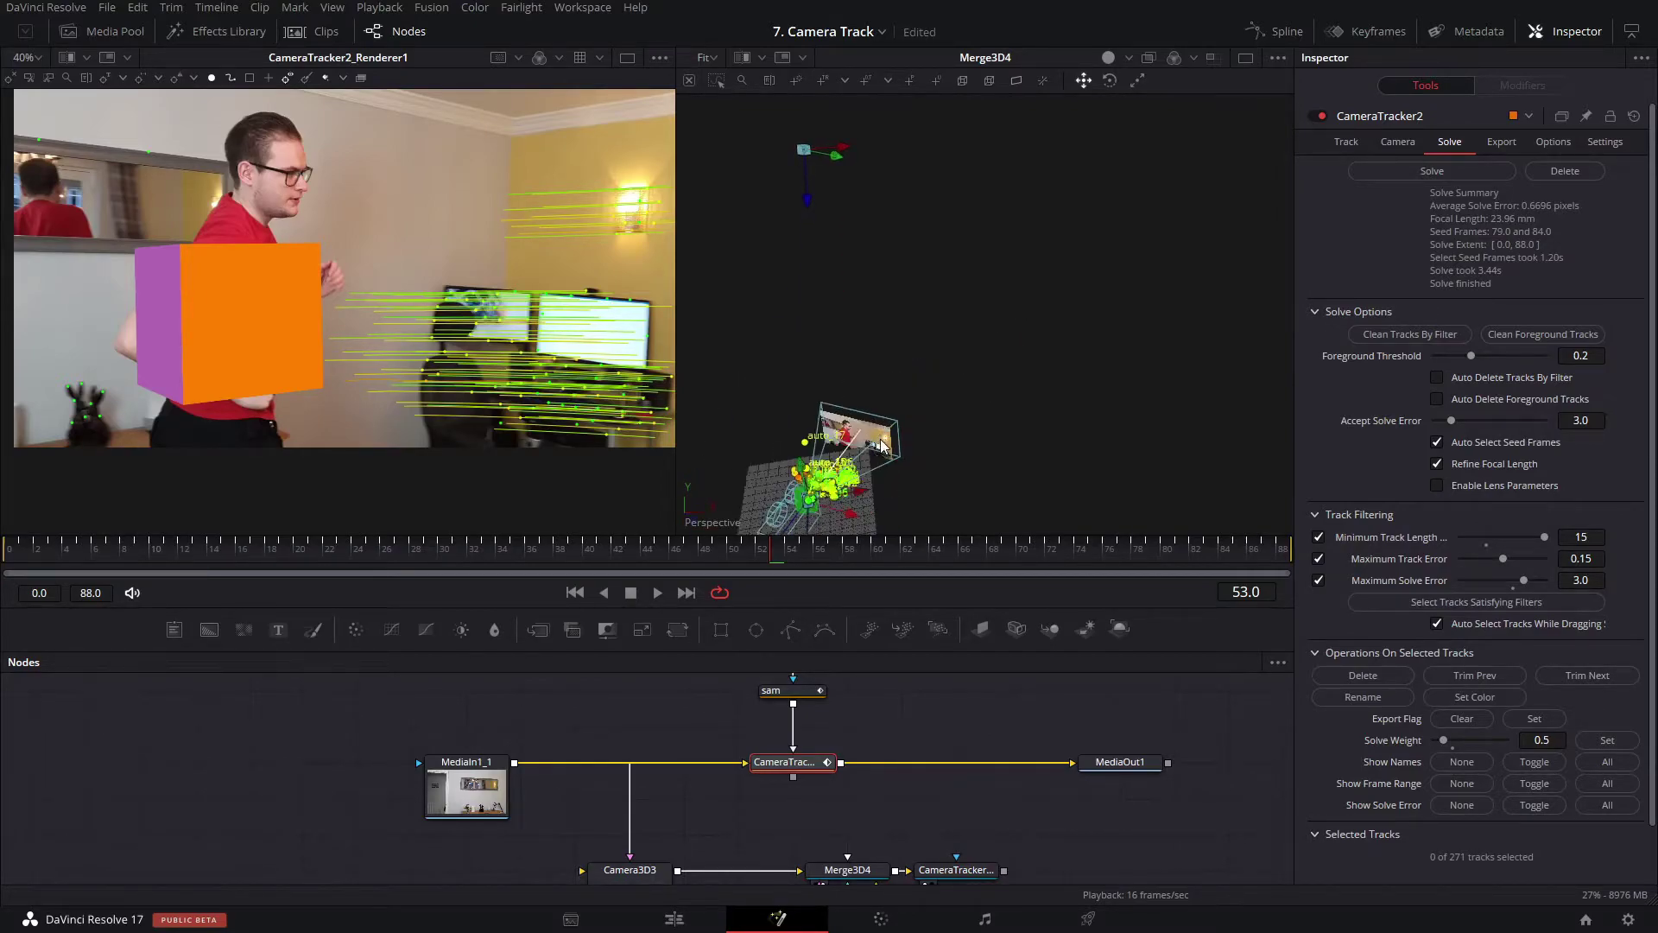
{"action": "left_click_drag", "start_coordinate": [860, 462], "coordinate": [1114, 199]}
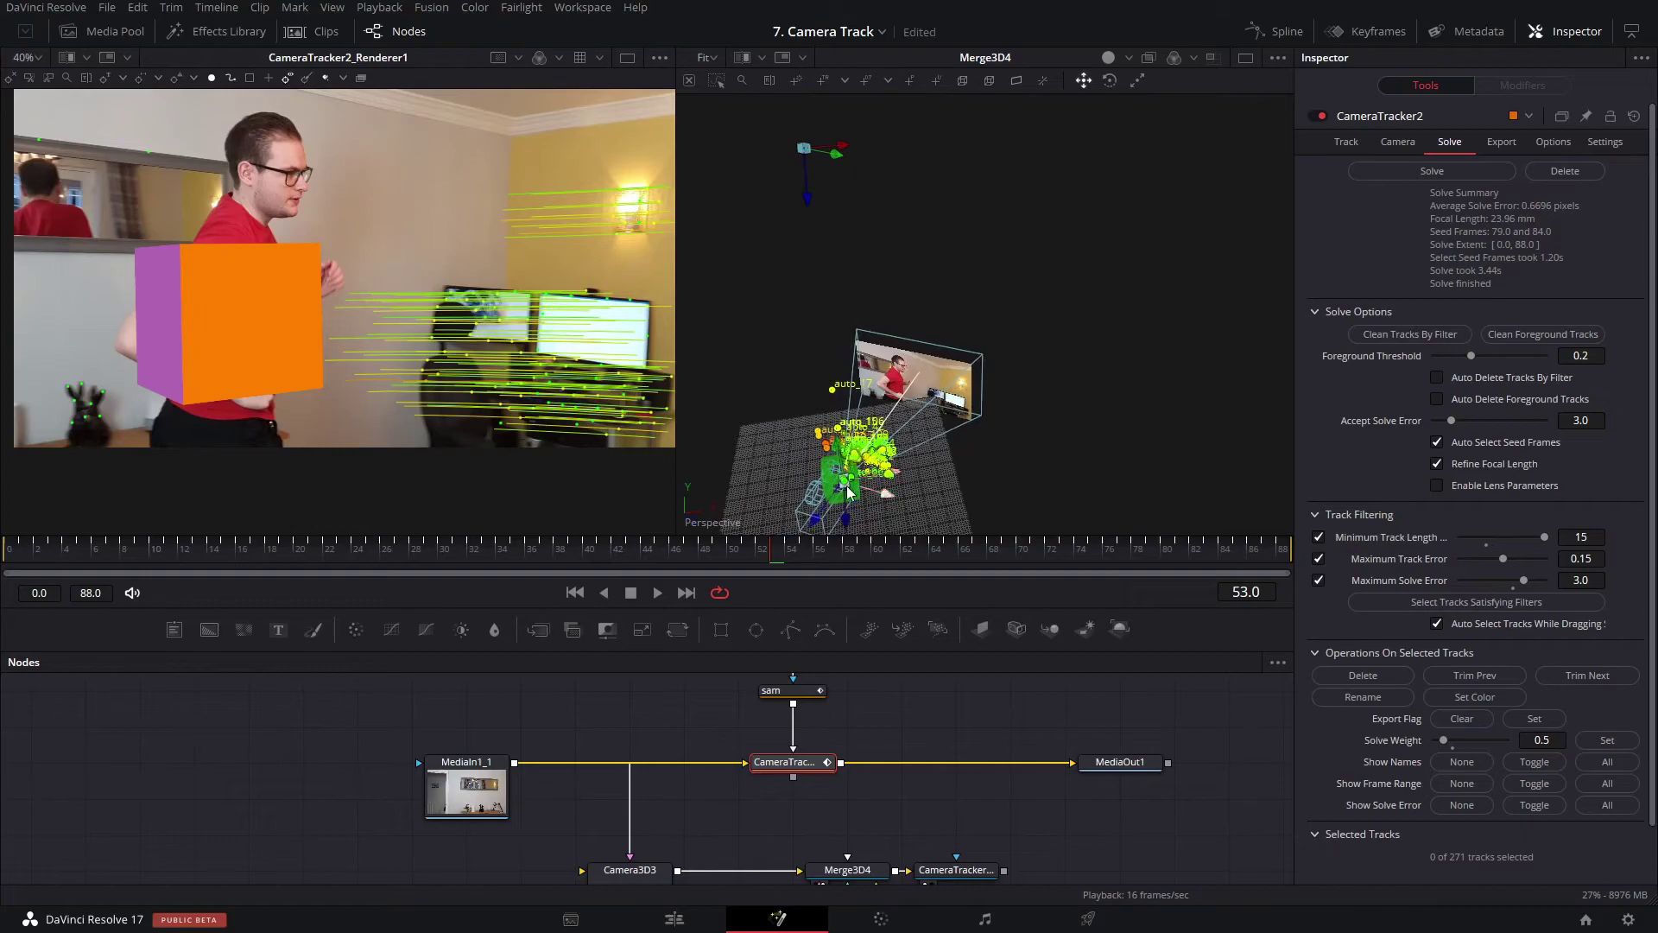
Select the Cube3D3 node below GroundPlane2 and fit the cube, point cloud and camera in the 3D view.
{"action": "left_click", "coordinate": [864, 721]}
{"action": "left_click_drag", "start_coordinate": [730, 790], "coordinate": [855, 678]}
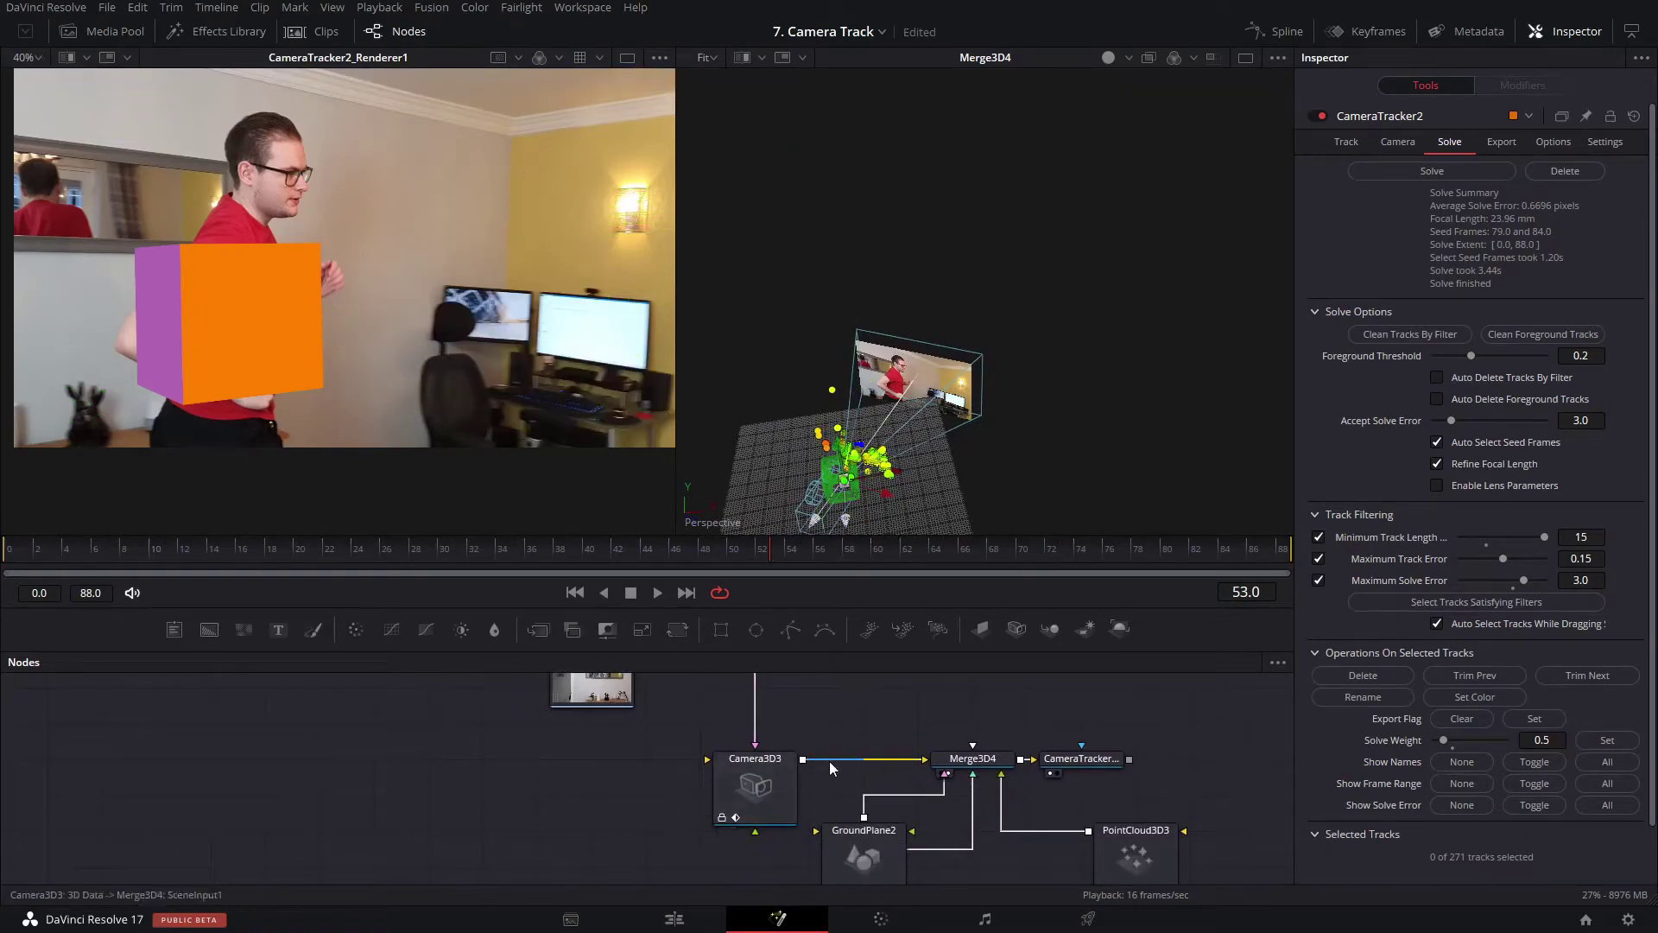
{"action": "left_click", "coordinate": [882, 854]}
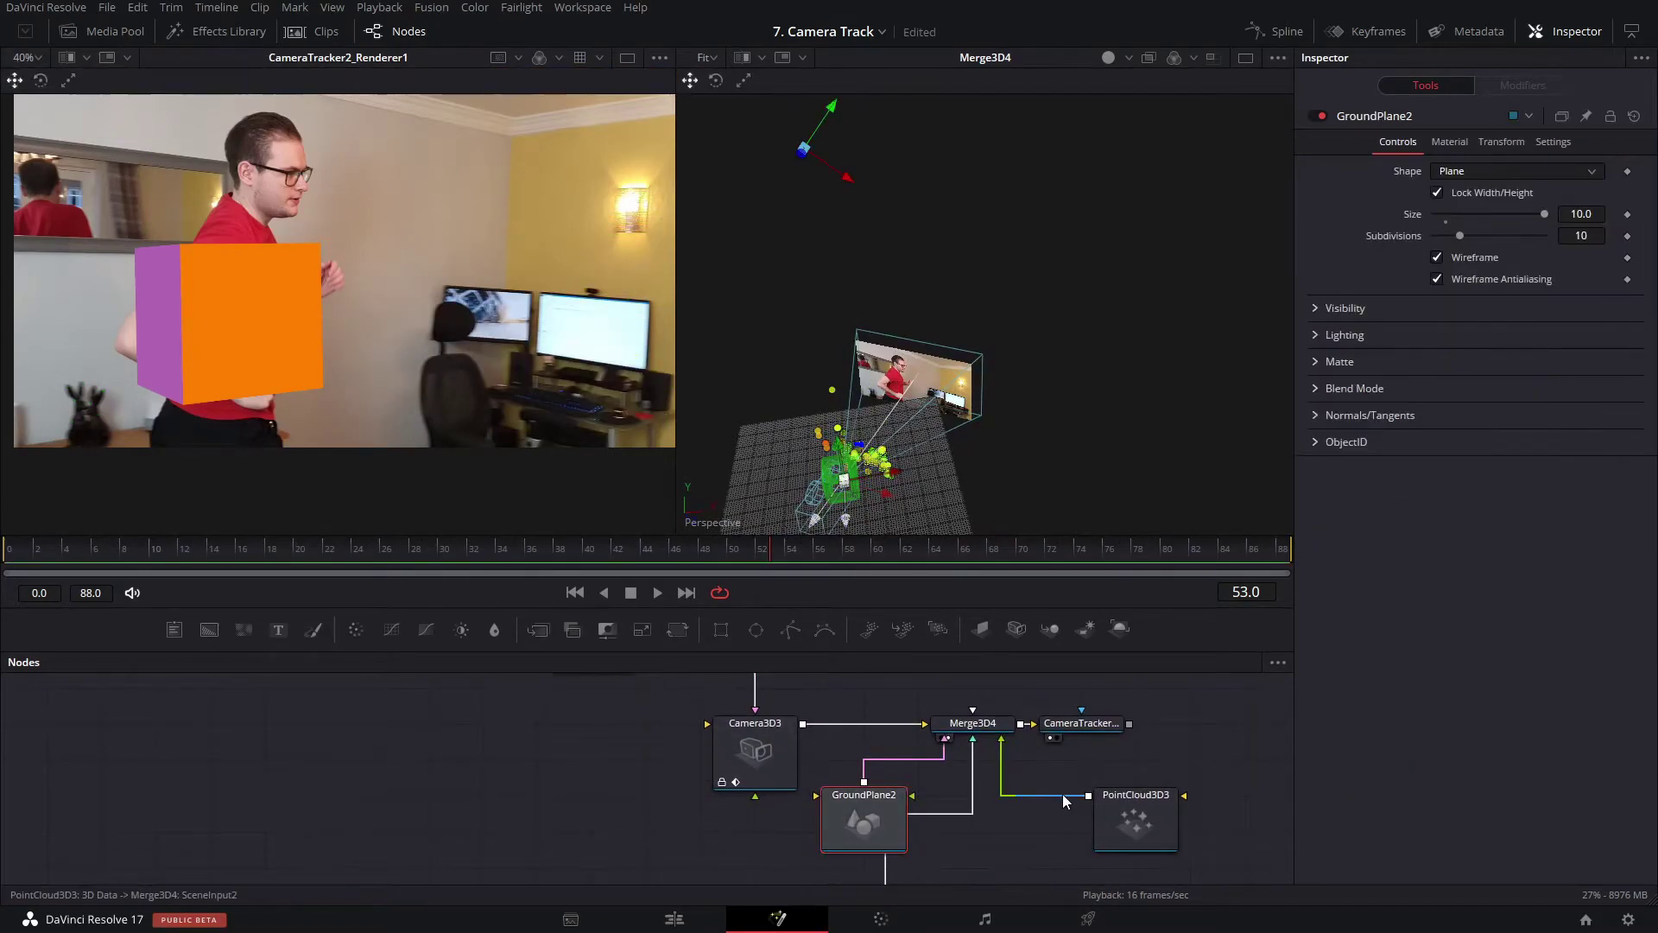
{"action": "left_click", "coordinate": [1117, 807]}
{"action": "left_click_drag", "start_coordinate": [1031, 804], "coordinate": [1039, 694]}
{"action": "left_click", "coordinate": [846, 846]}
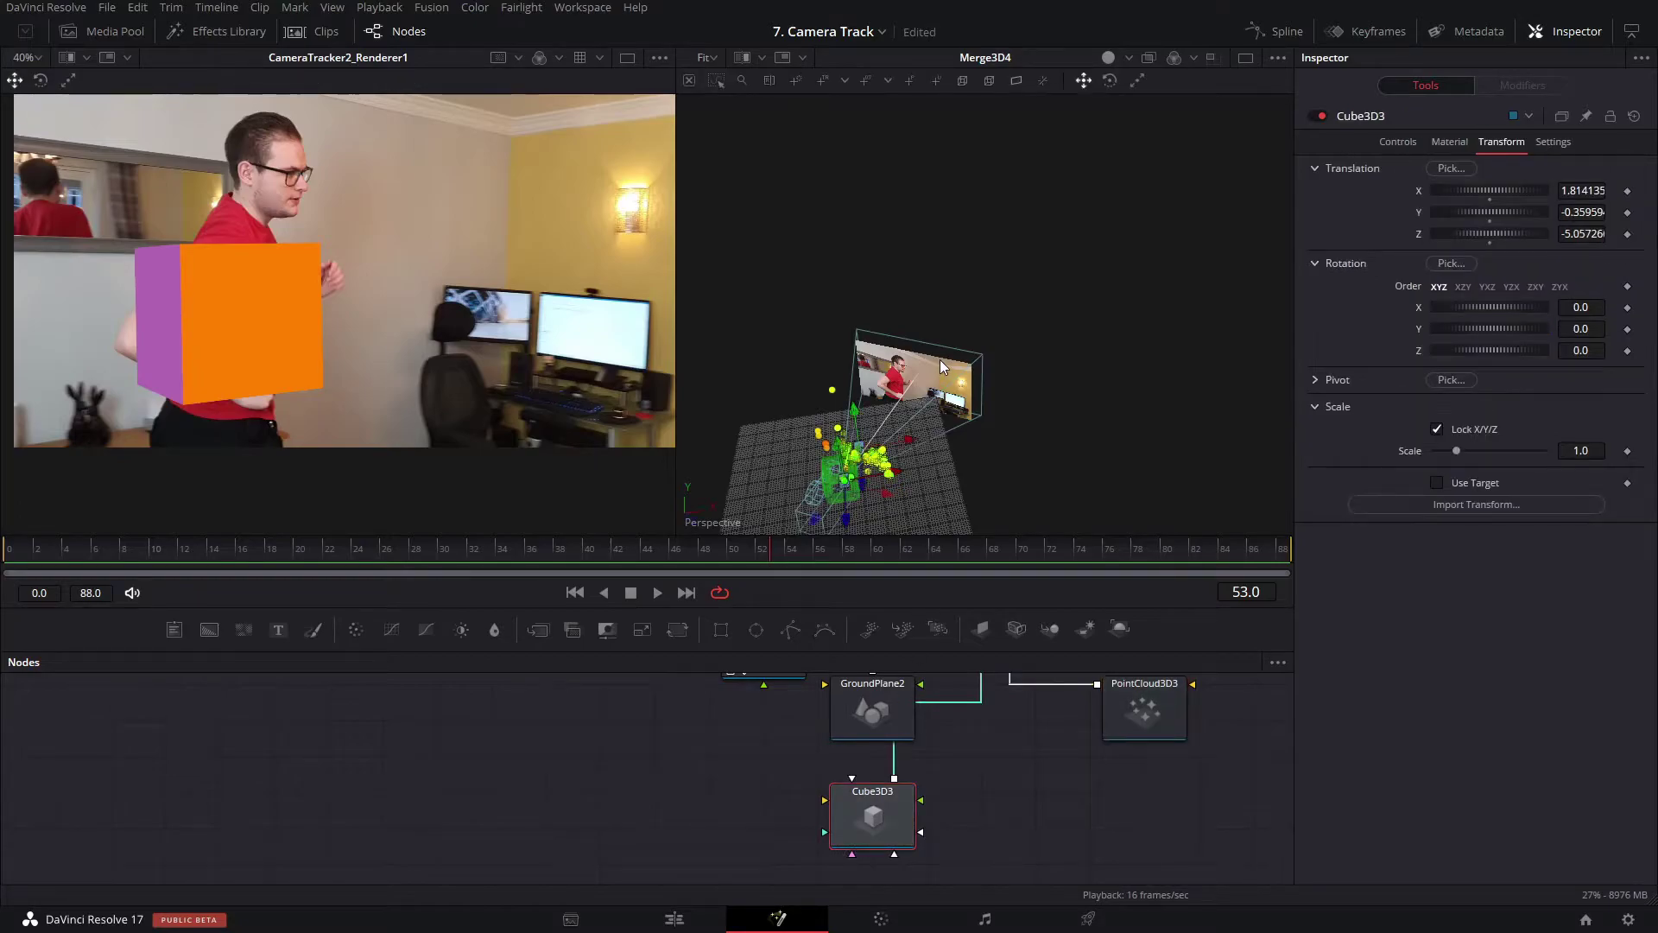
{"action": "key", "text": "f"}
{"action": "scroll", "coordinate": [939, 351], "scroll_direction": "down", "scroll_amount": 8}
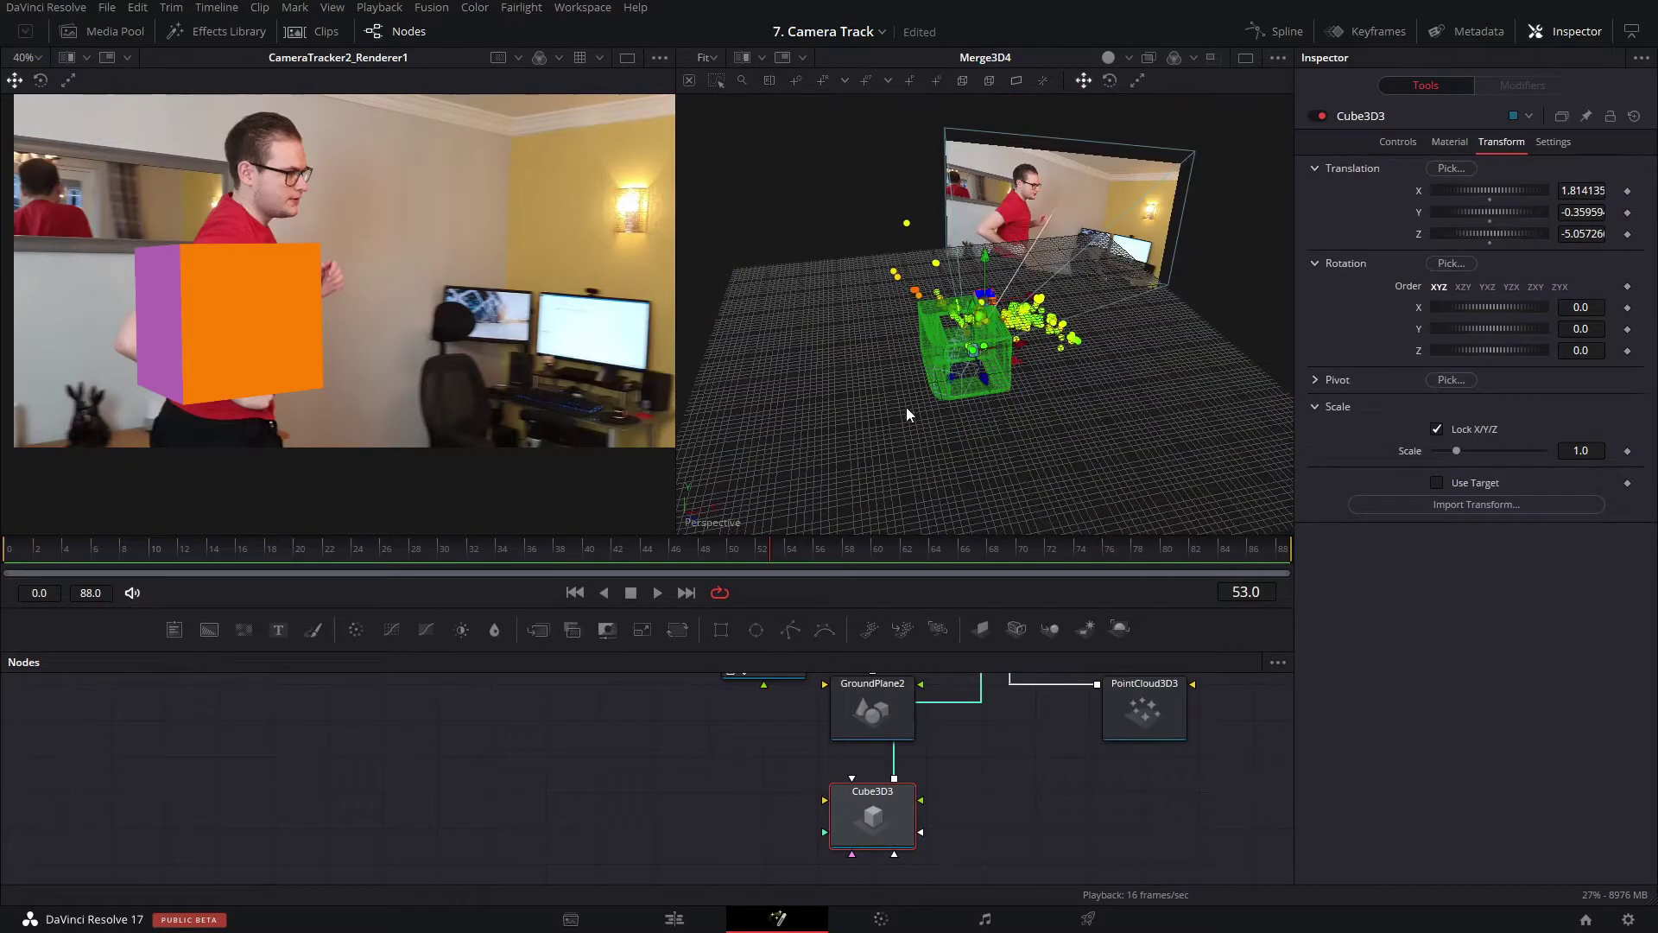
Play the shot through to frame 86 and examine the cube and point cloud from above.
{"action": "key", "text": "space"}
{"action": "key", "text": "space"}
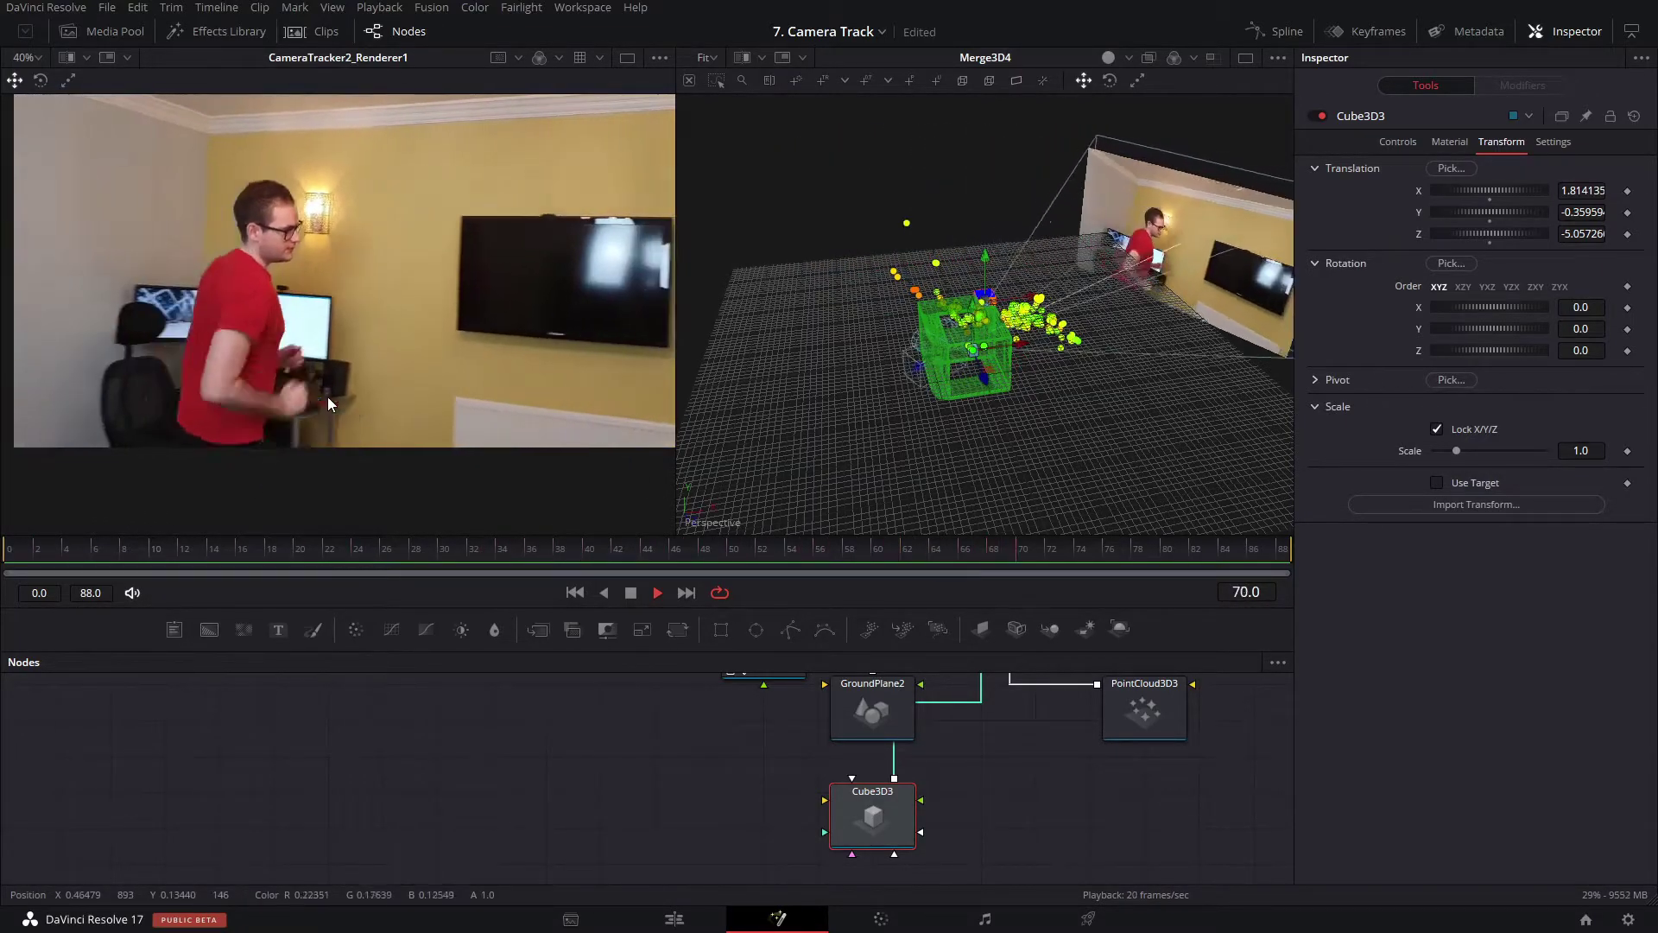
{"action": "key", "text": "space"}
{"action": "left_click_drag", "start_coordinate": [878, 337], "coordinate": [1040, 489]}
{"action": "scroll", "coordinate": [1031, 466], "scroll_direction": "up", "scroll_amount": 5}
Duplicate Cube3D3 and combine both cubes through a new Merge3D node feeding the scene.
{"action": "left_click", "coordinate": [628, 733]}
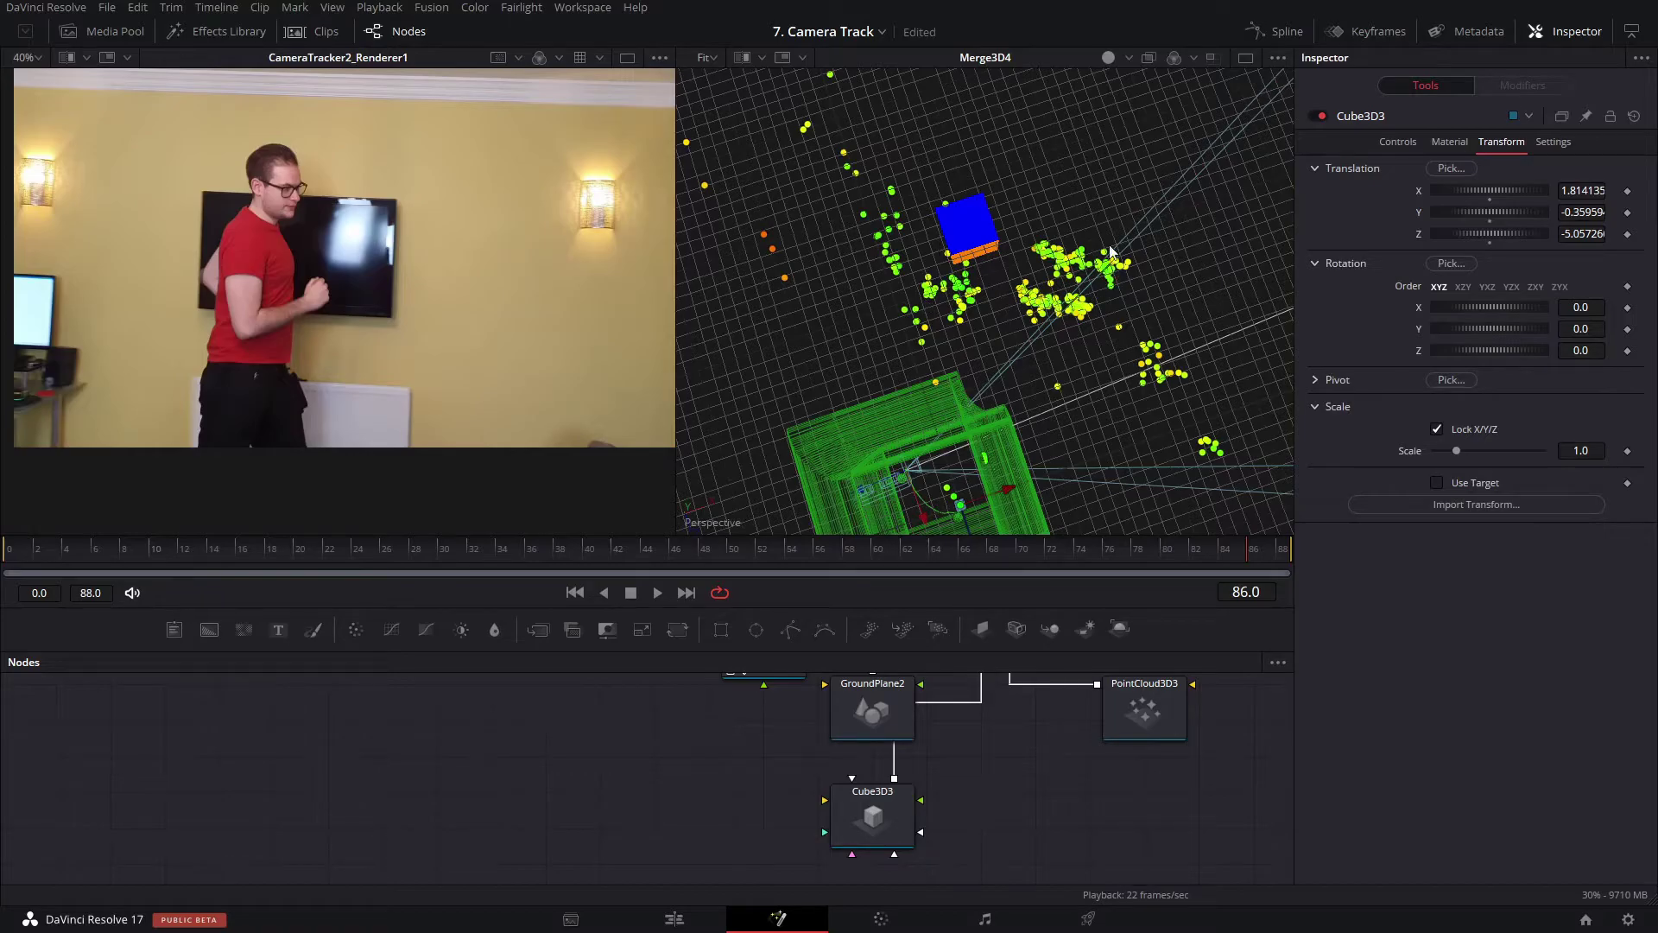
{"action": "left_click_drag", "start_coordinate": [1079, 484], "coordinate": [1129, 385]}
{"action": "left_click_drag", "start_coordinate": [719, 736], "coordinate": [542, 802]}
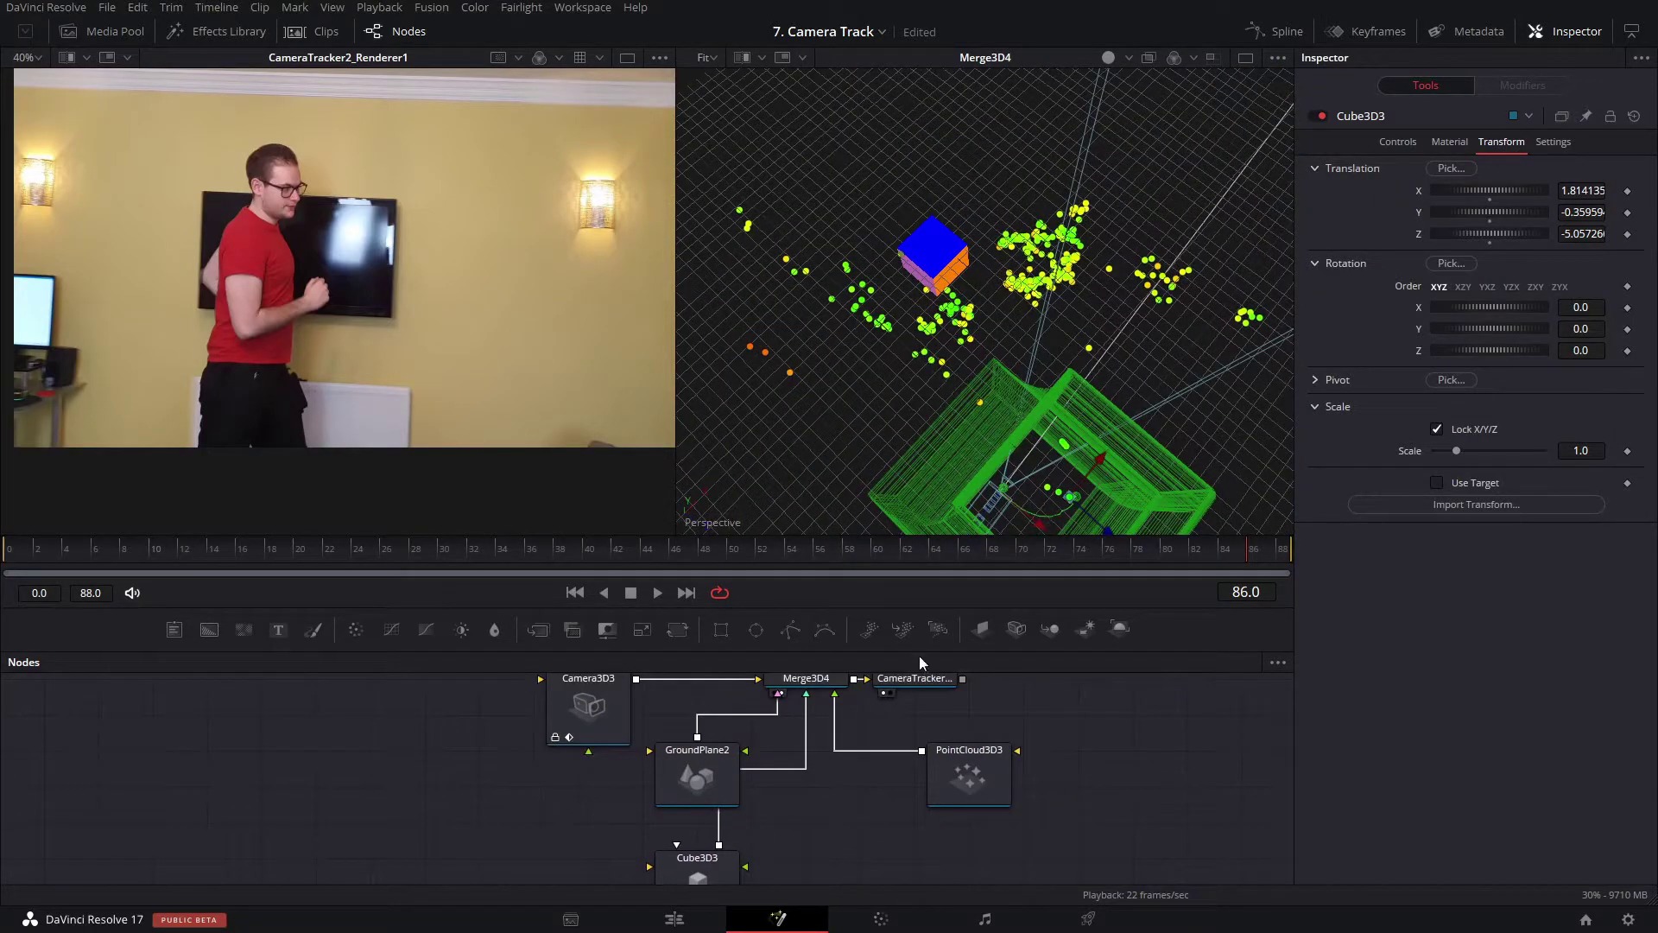
{"action": "left_click_drag", "start_coordinate": [1071, 477], "coordinate": [954, 485]}
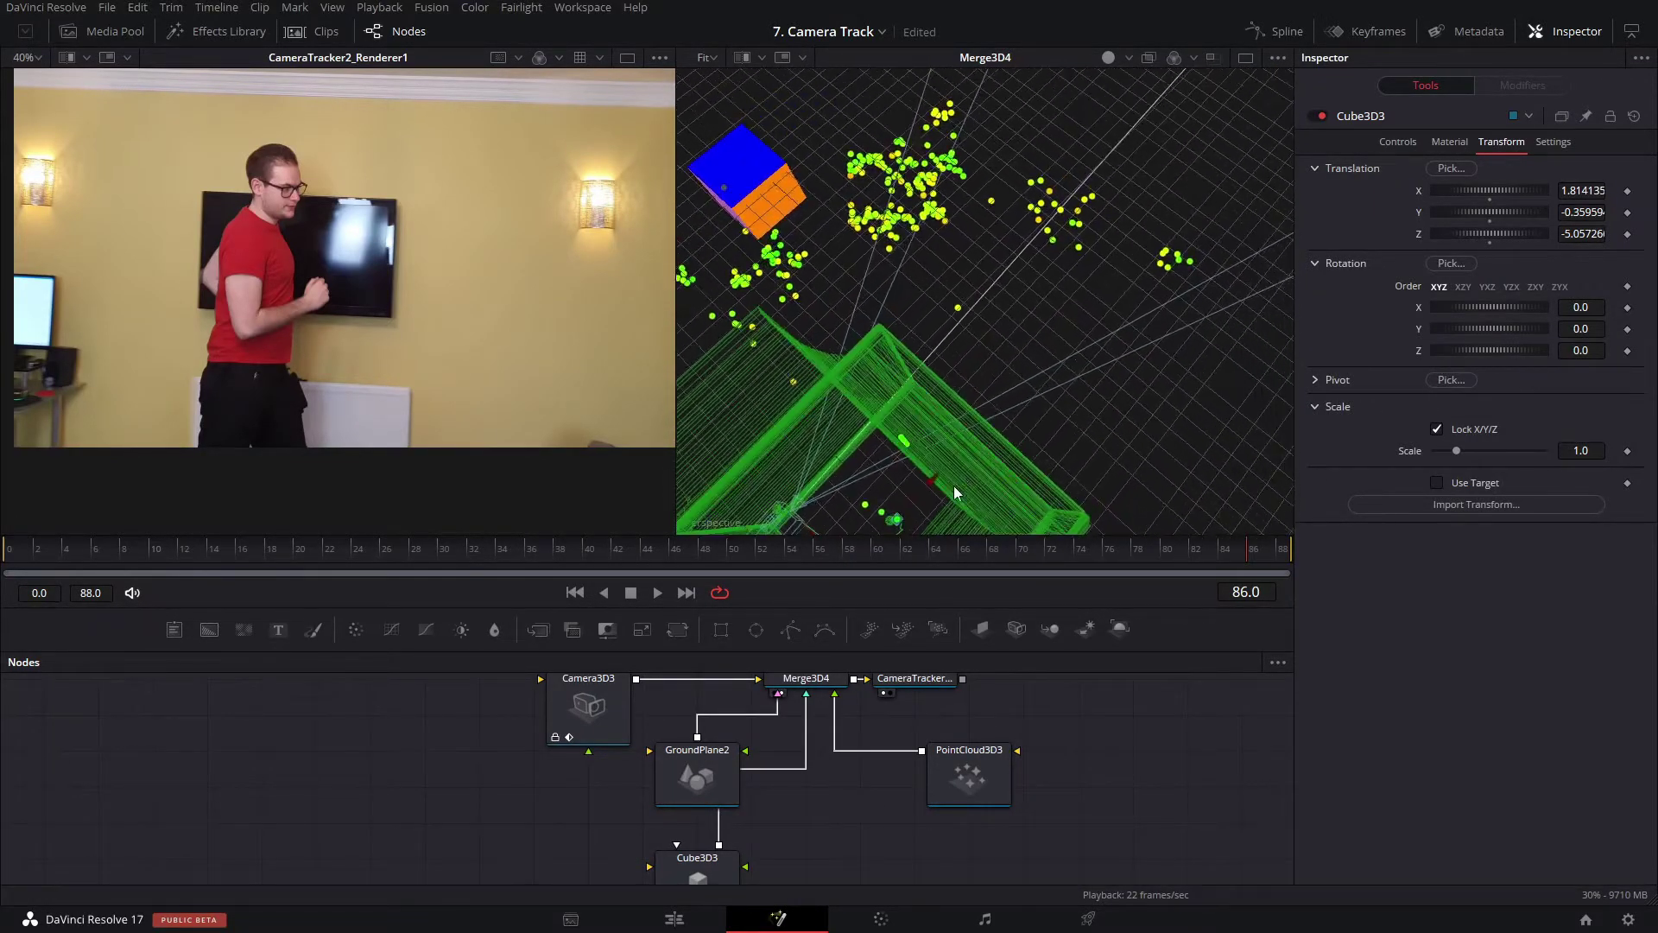
{"action": "left_click_drag", "start_coordinate": [811, 800], "coordinate": [895, 758]}
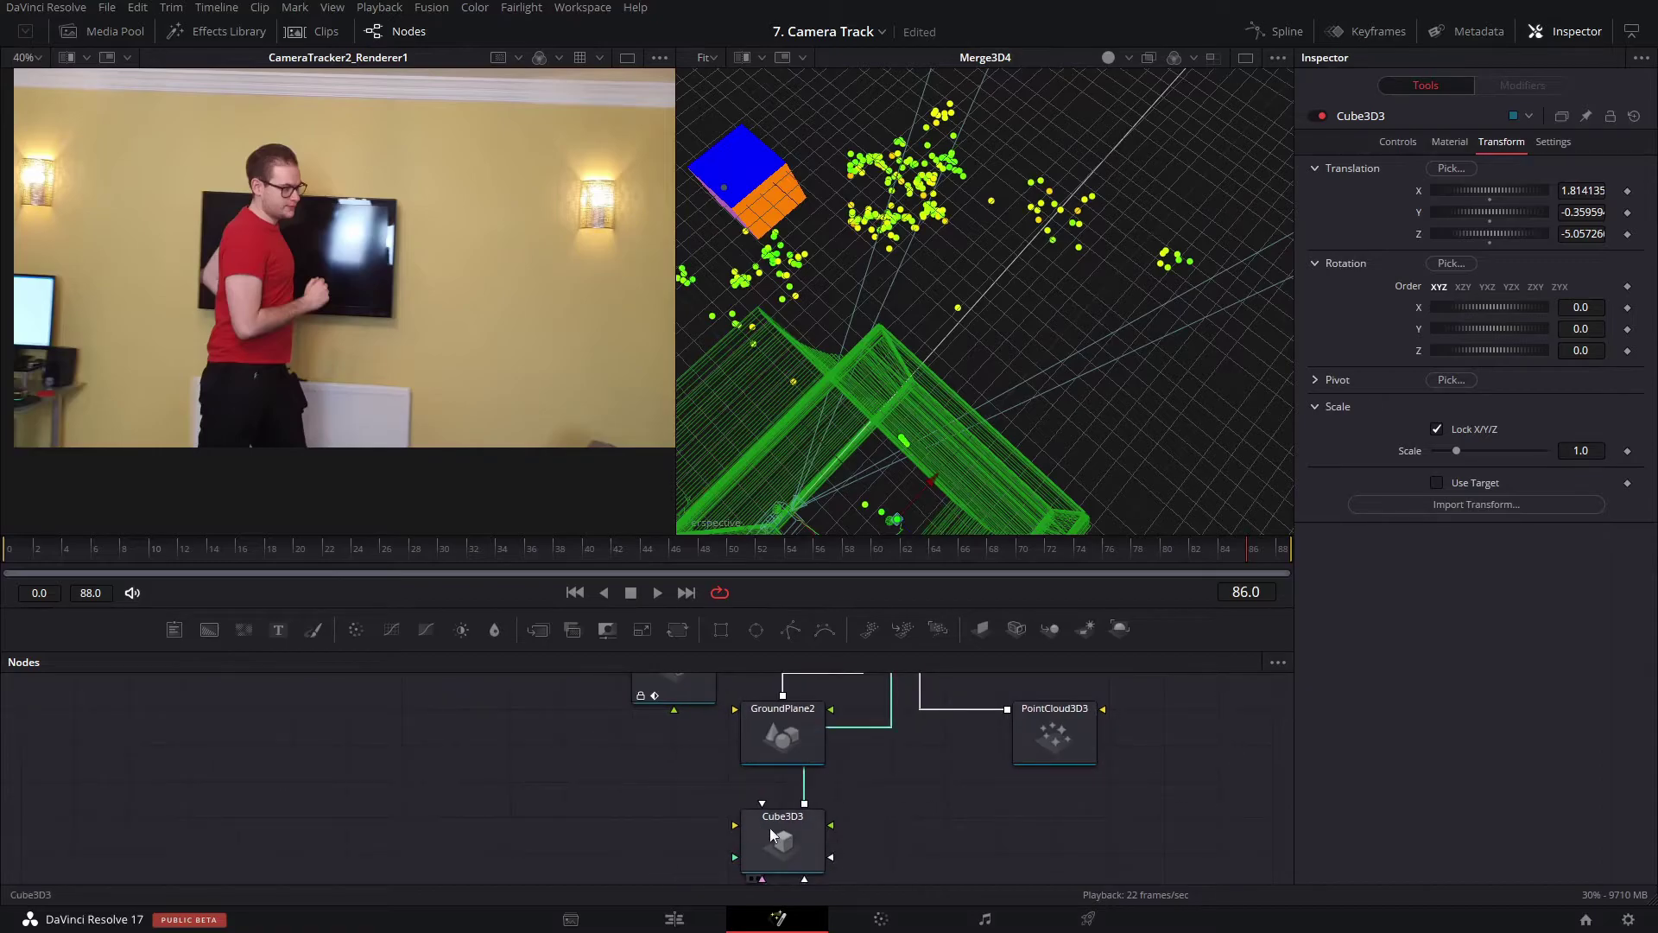
{"action": "left_click_drag", "start_coordinate": [769, 828], "coordinate": [707, 839]}
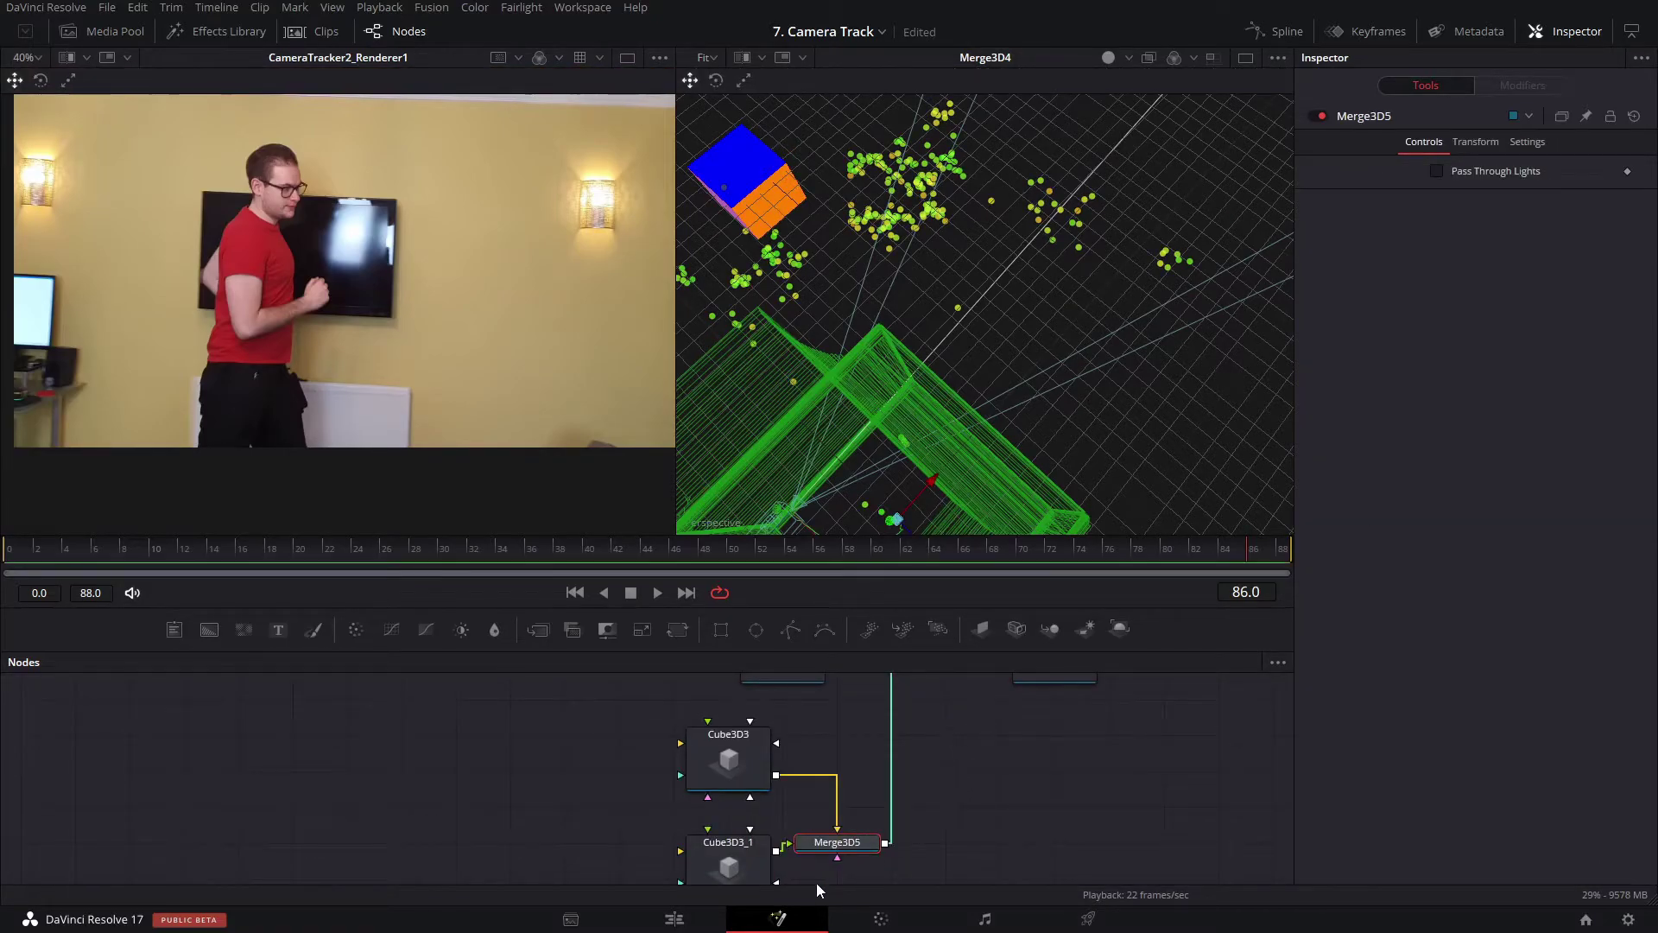
Copy the position of a point in the cloud's isolated far cluster and paste it into Cube3D3_1's Translate group.
{"action": "left_click", "coordinate": [764, 859]}
{"action": "left_click_drag", "start_coordinate": [993, 457], "coordinate": [943, 322]}
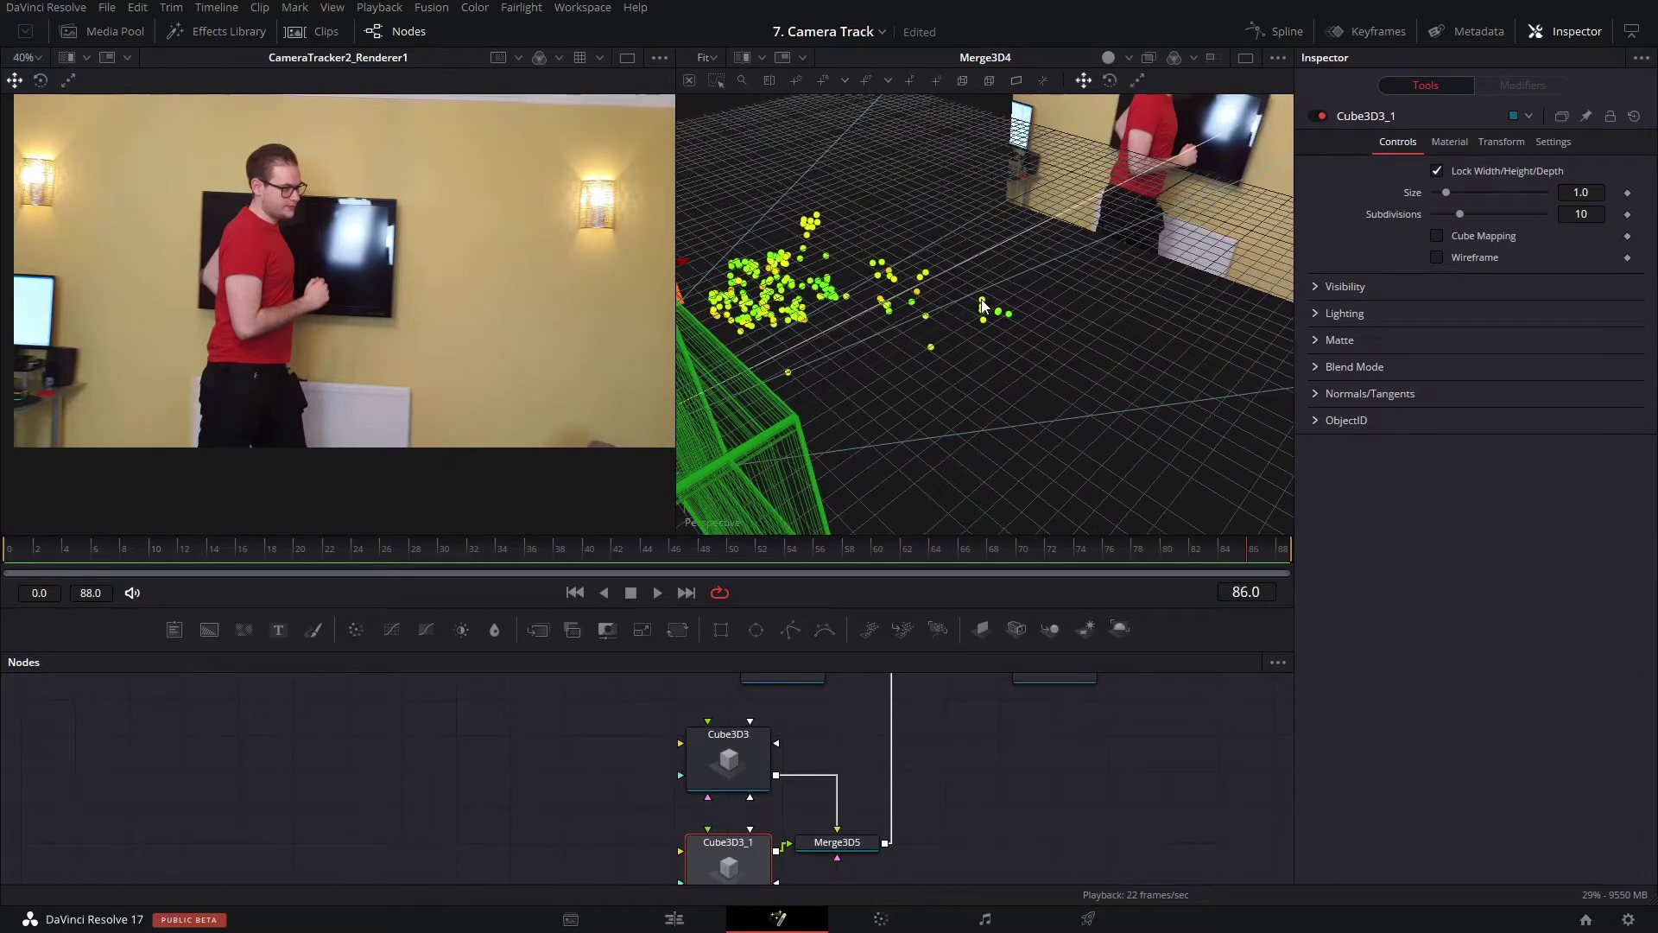
{"action": "right_click", "coordinate": [982, 303]}
{"action": "key", "text": "Escape"}
{"action": "right_click", "coordinate": [984, 305]}
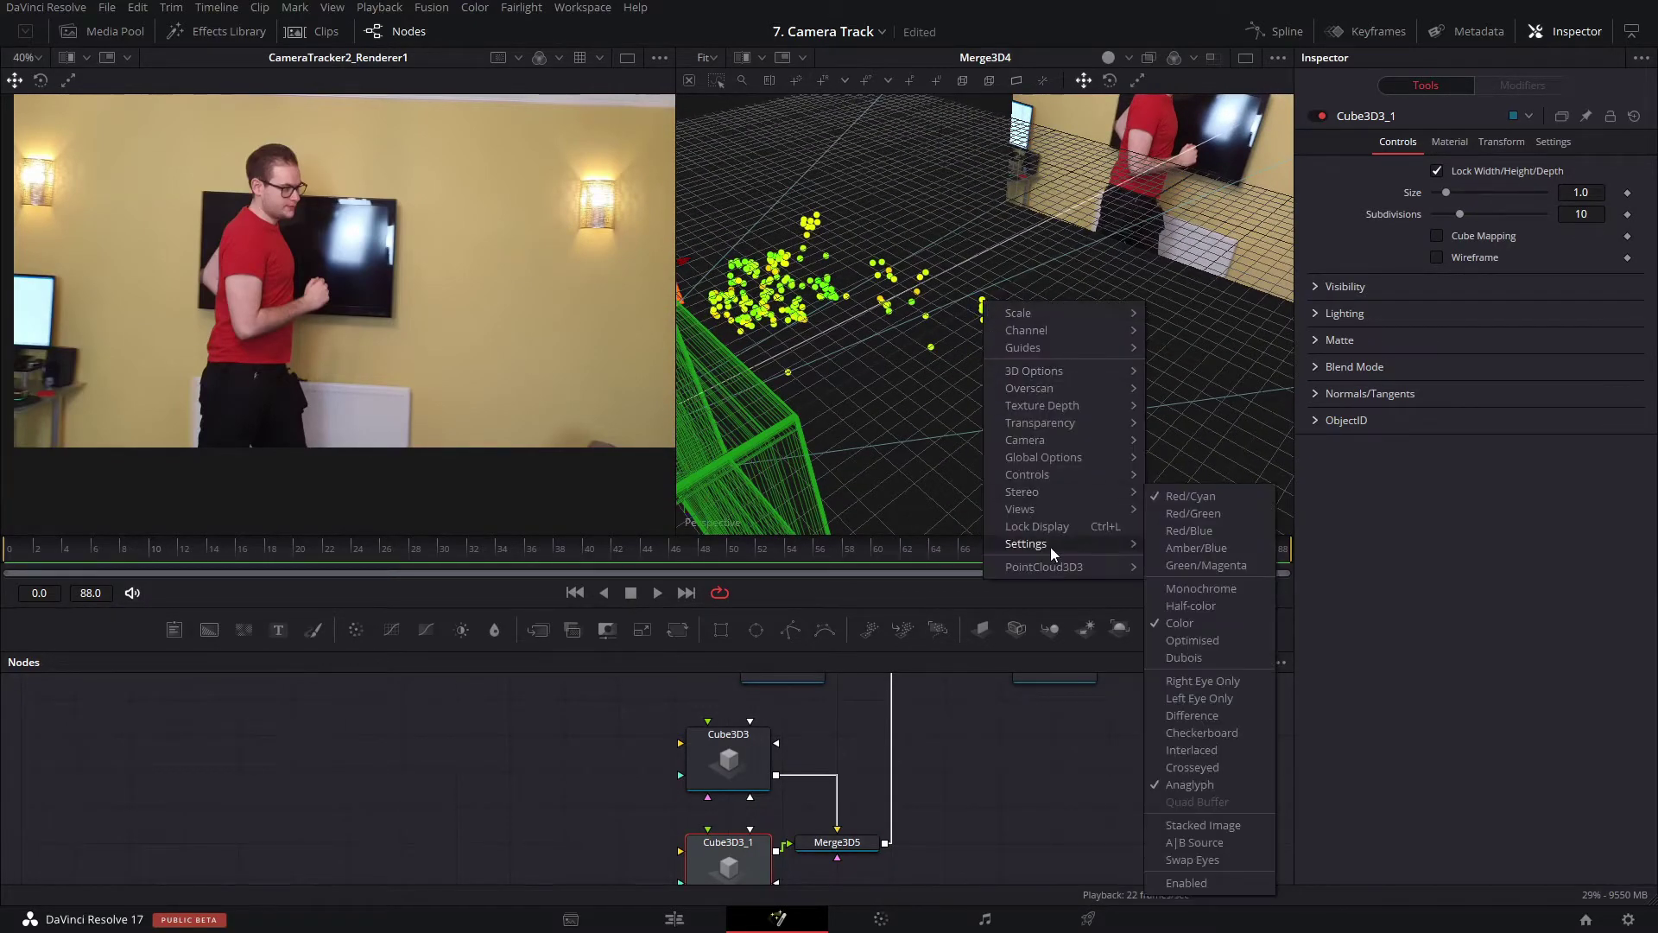
{"action": "key", "text": "Escape"}
{"action": "left_click_drag", "start_coordinate": [967, 407], "coordinate": [1027, 388]}
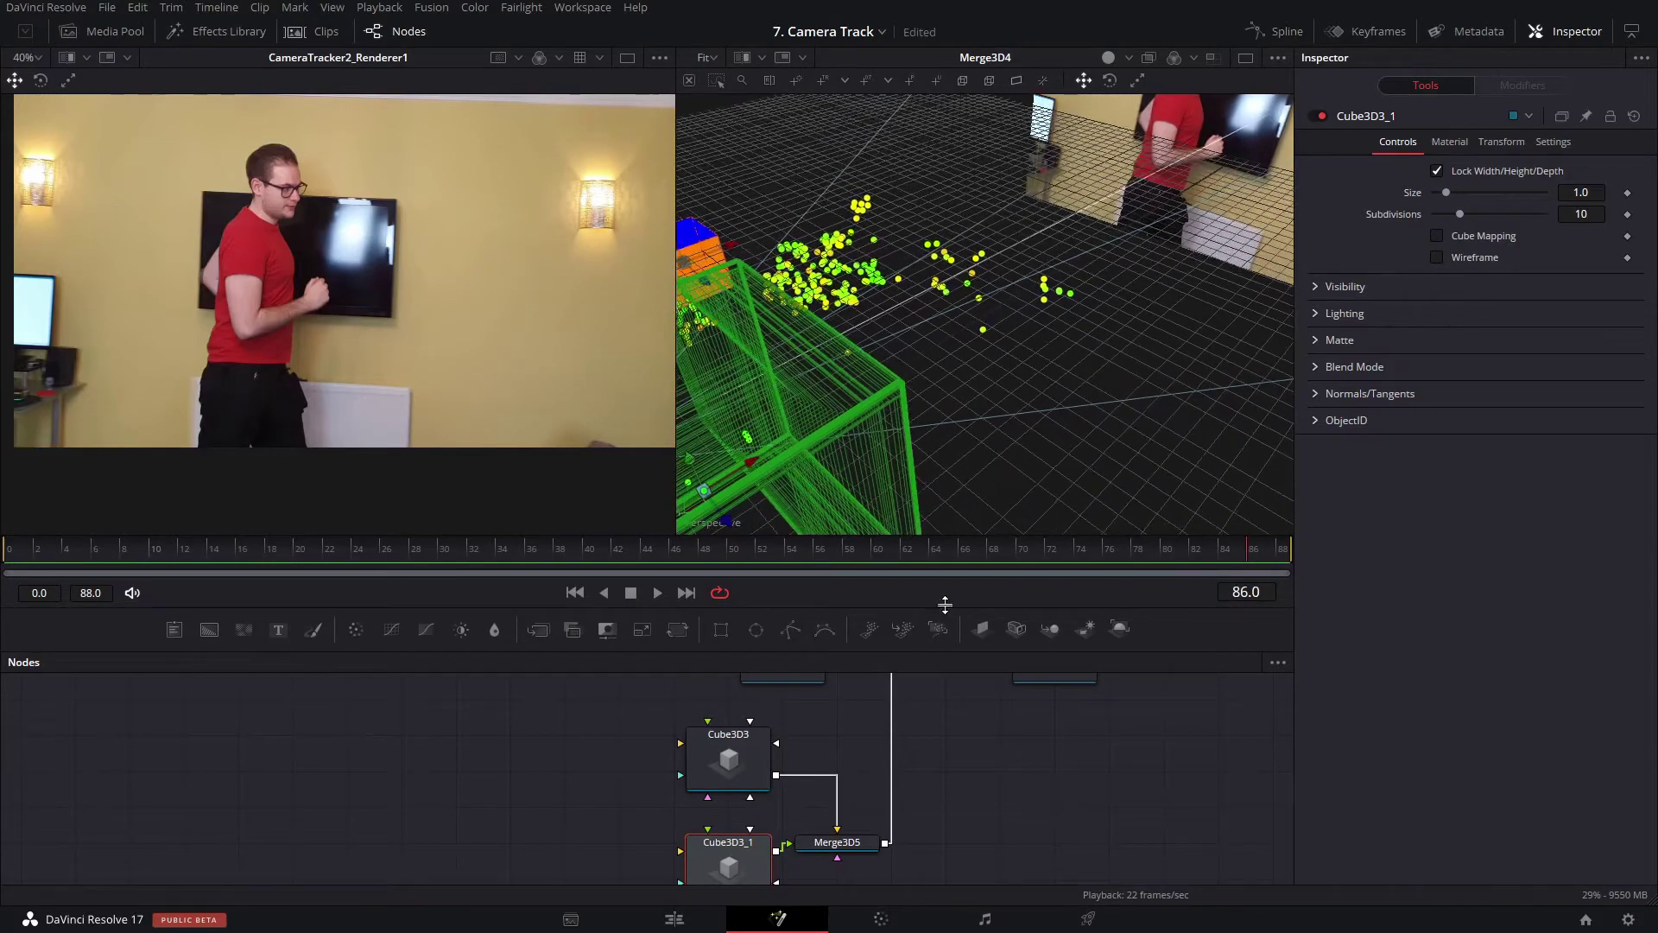
{"action": "left_click", "coordinate": [1520, 141]}
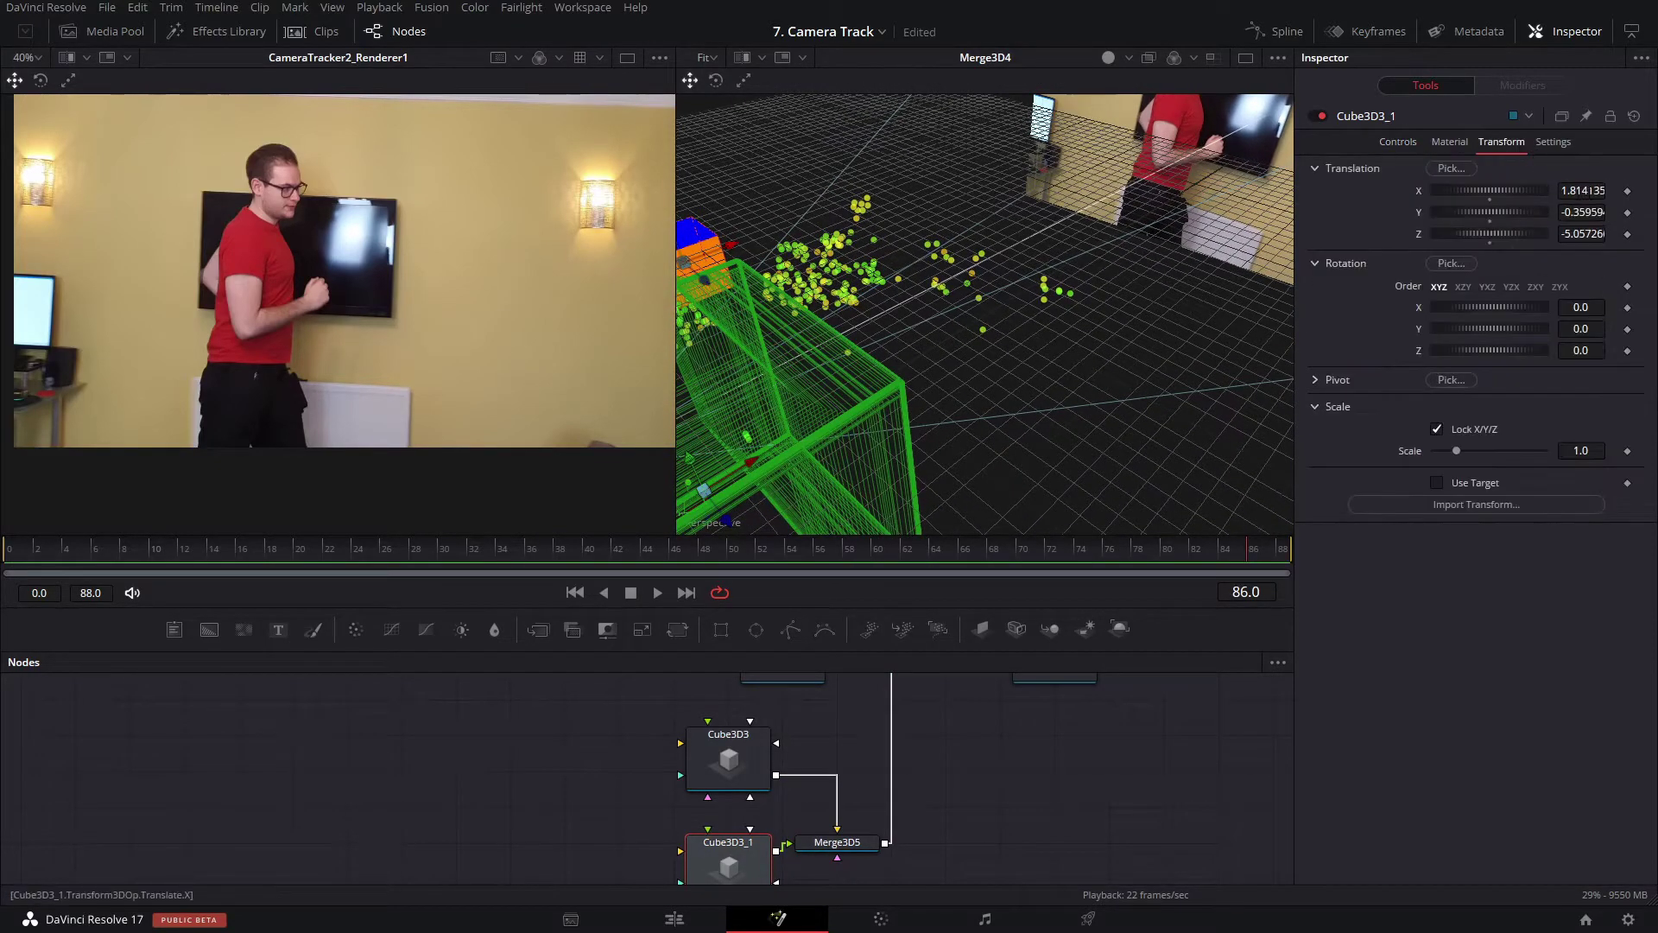
{"action": "right_click", "coordinate": [1604, 185]}
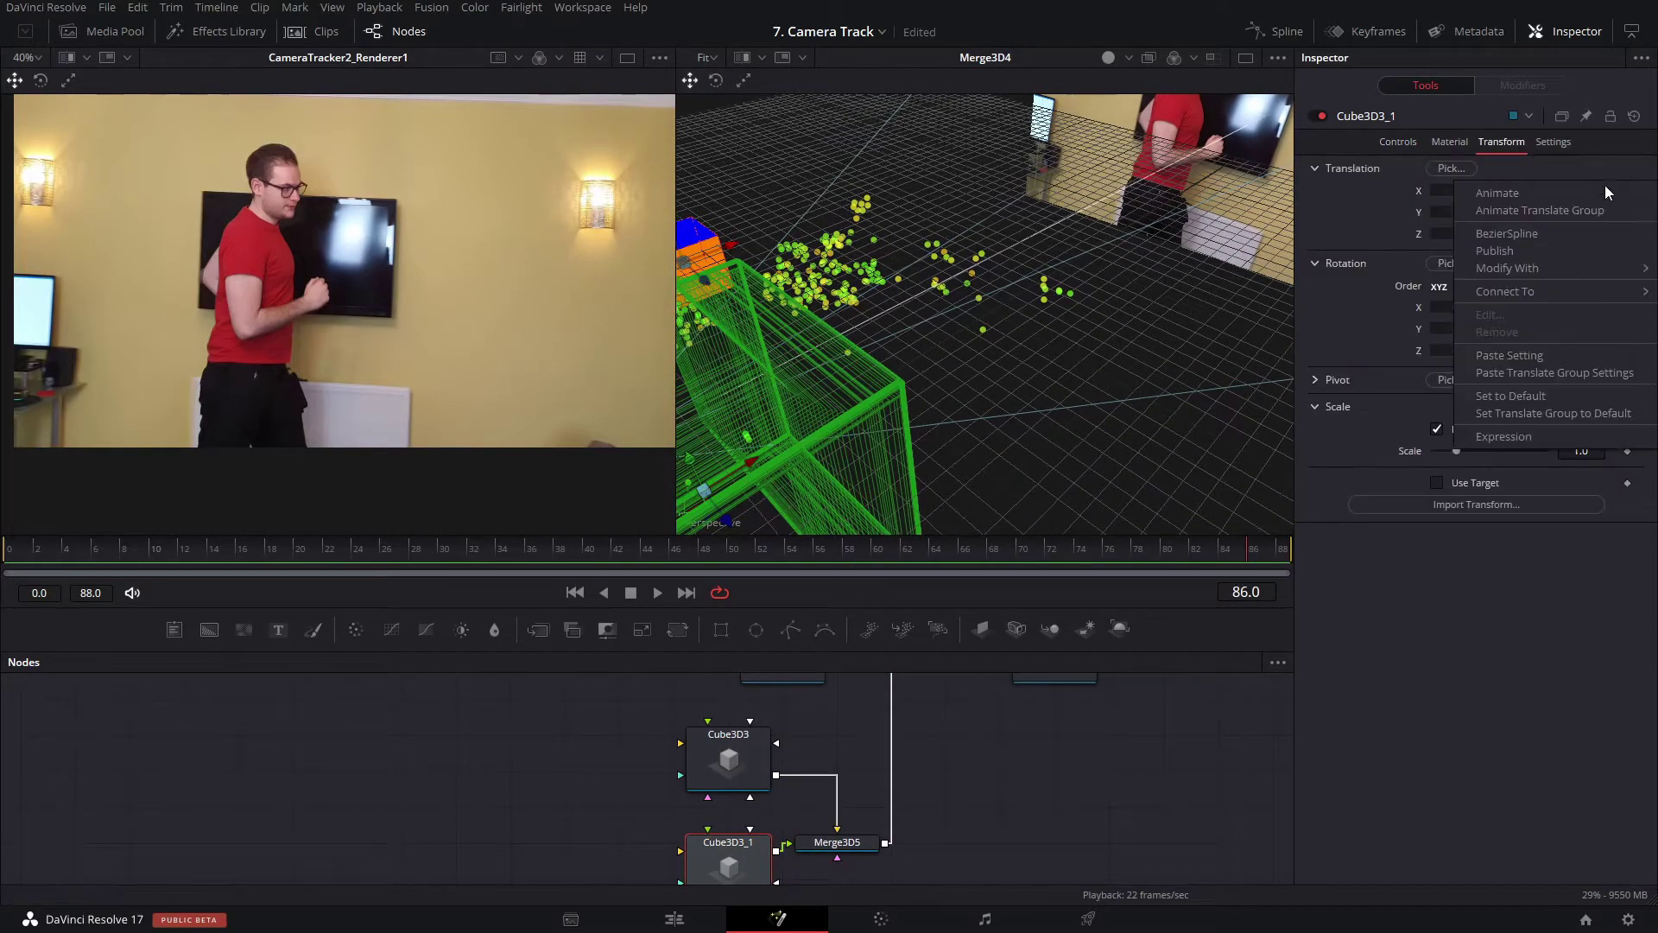
{"action": "left_click", "coordinate": [1587, 373]}
Play and scrub the shot in a widened rendered view to check how the second cube sticks to the wall.
{"action": "left_click_drag", "start_coordinate": [963, 334], "coordinate": [1039, 308]}
{"action": "key", "text": "space"}
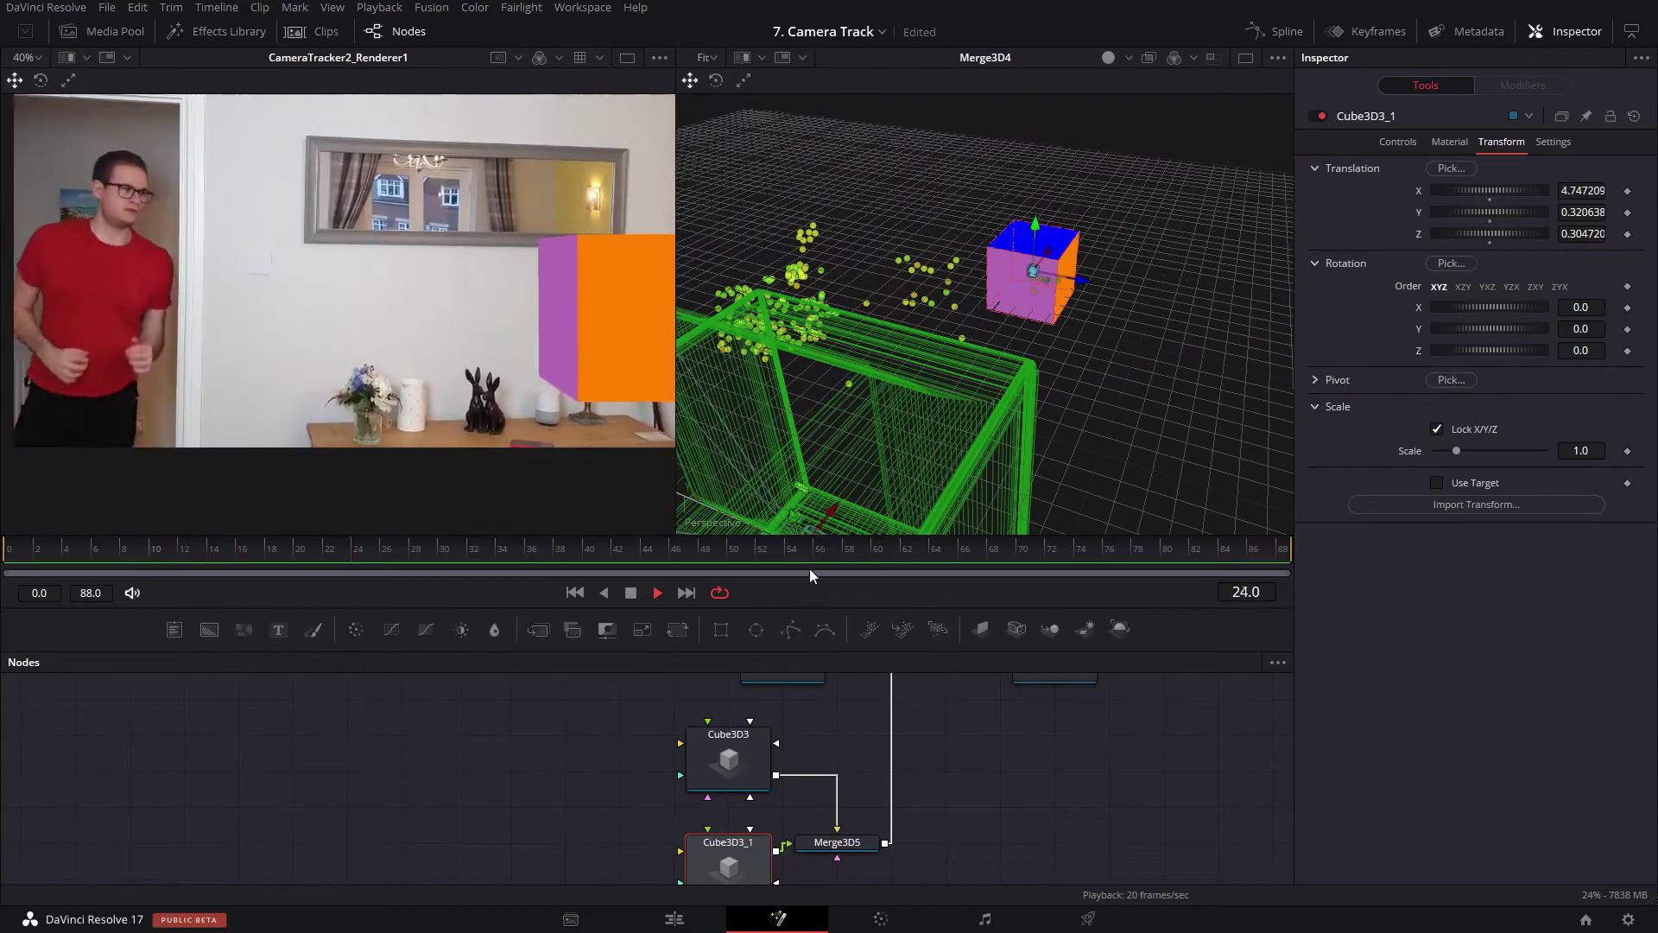
{"action": "left_click", "coordinate": [831, 551]}
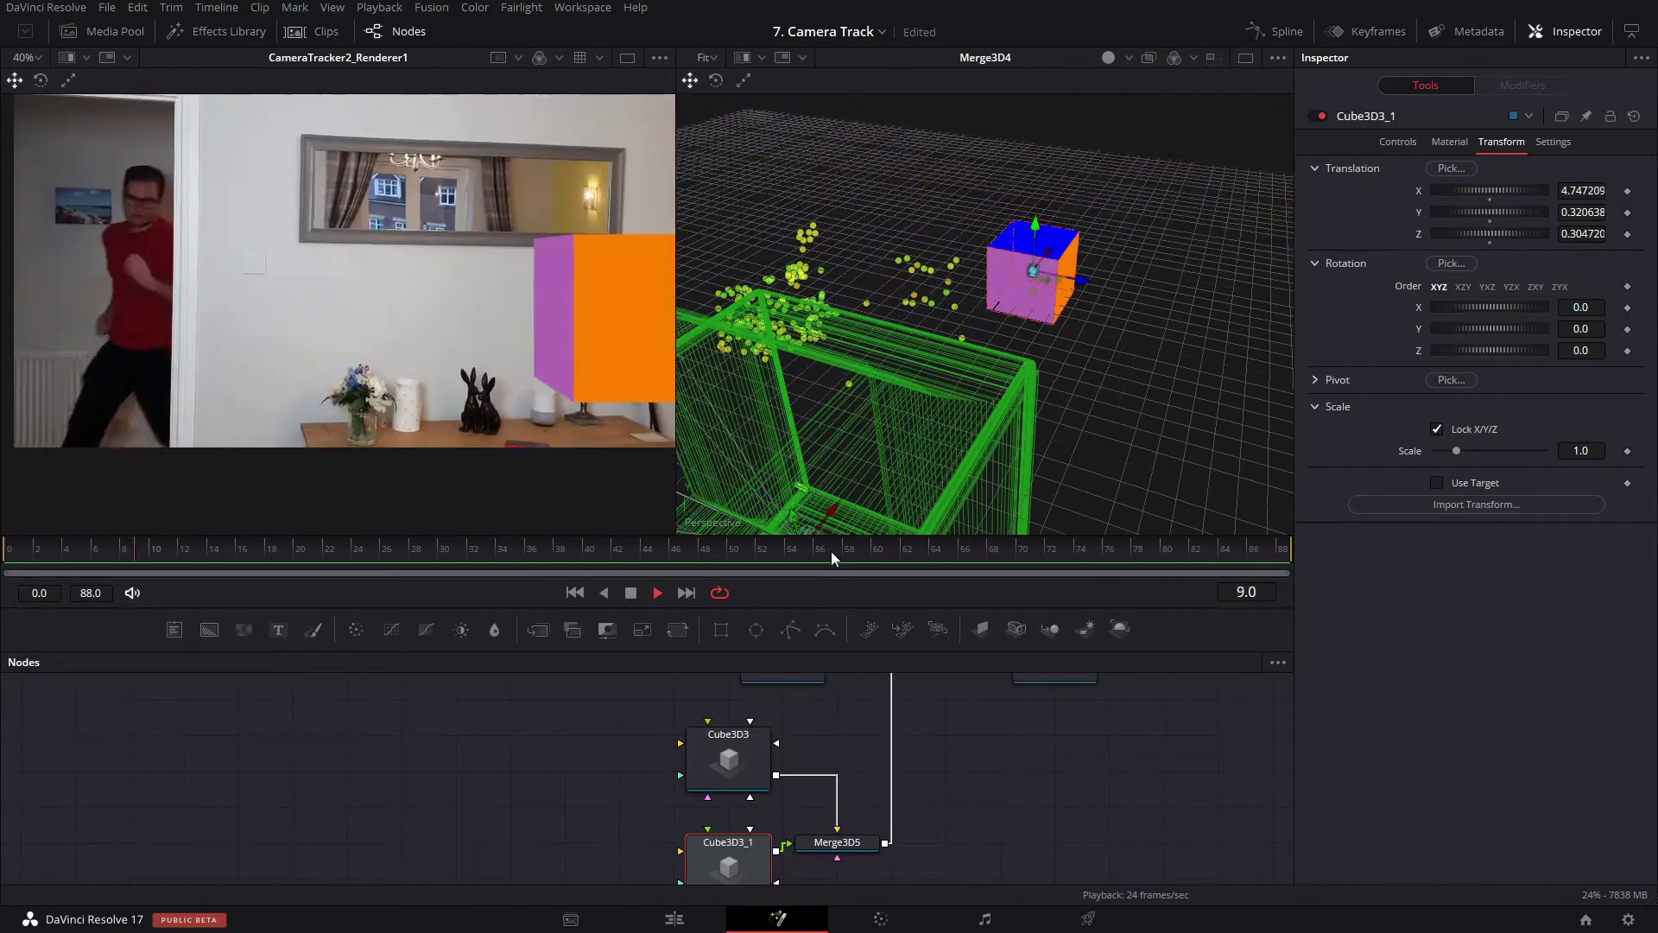
{"action": "left_click_drag", "start_coordinate": [832, 551], "coordinate": [1193, 541]}
{"action": "left_click_drag", "start_coordinate": [1197, 469], "coordinate": [1254, 468]}
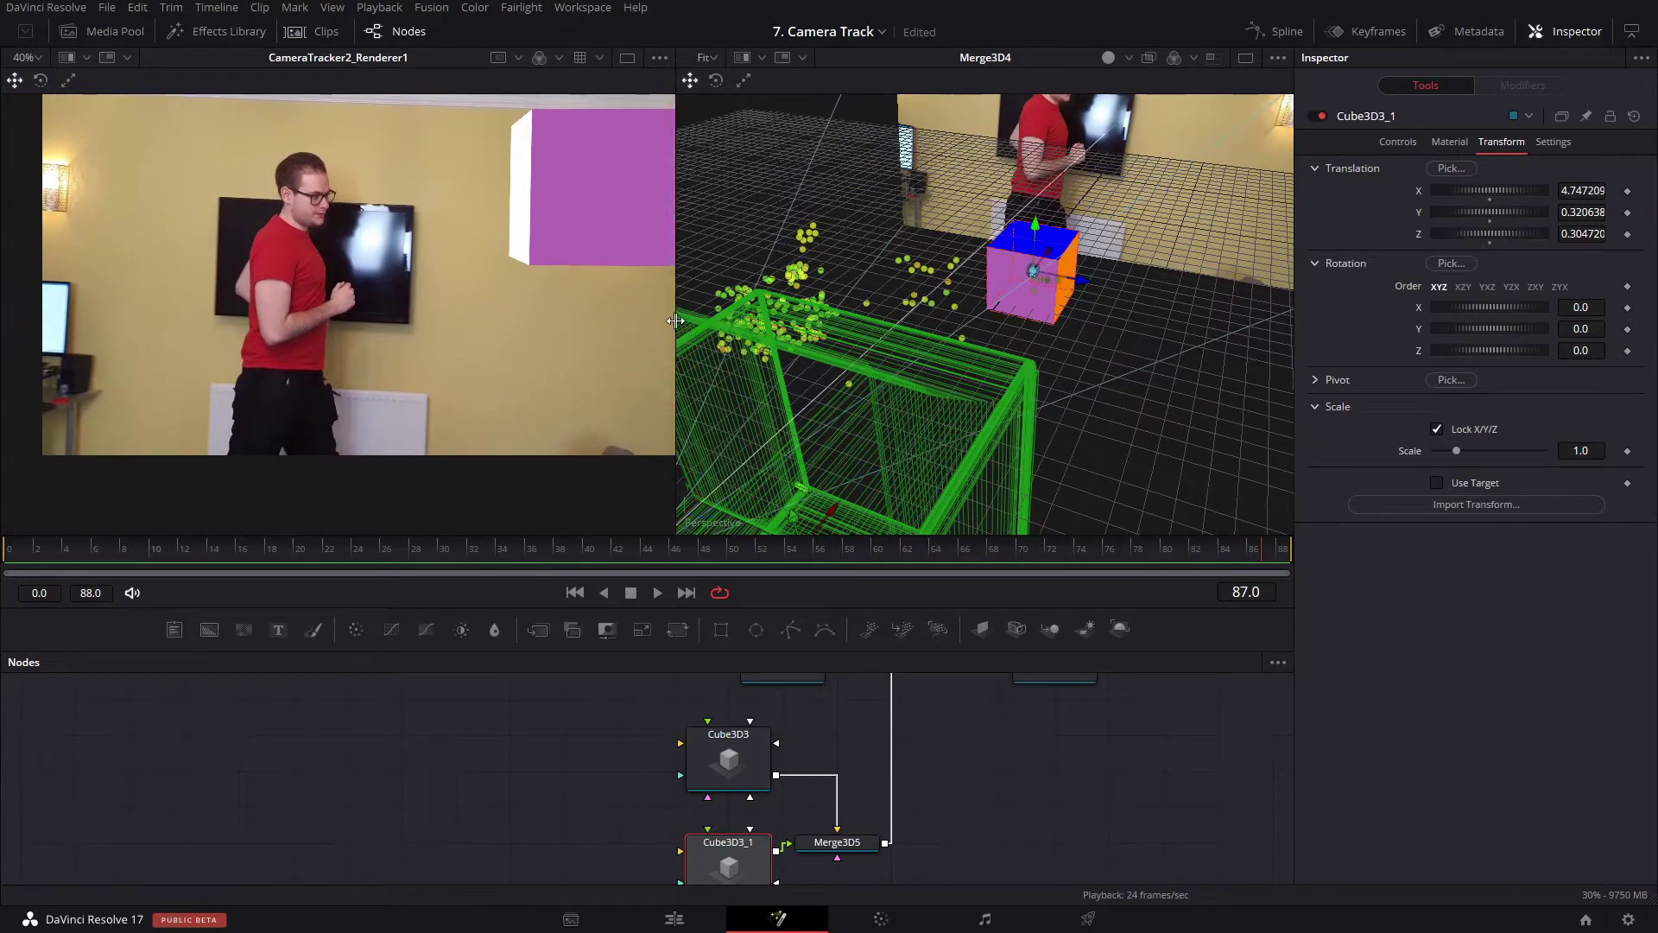
{"action": "left_click_drag", "start_coordinate": [676, 321], "coordinate": [884, 321]}
{"action": "left_click", "coordinate": [555, 554]}
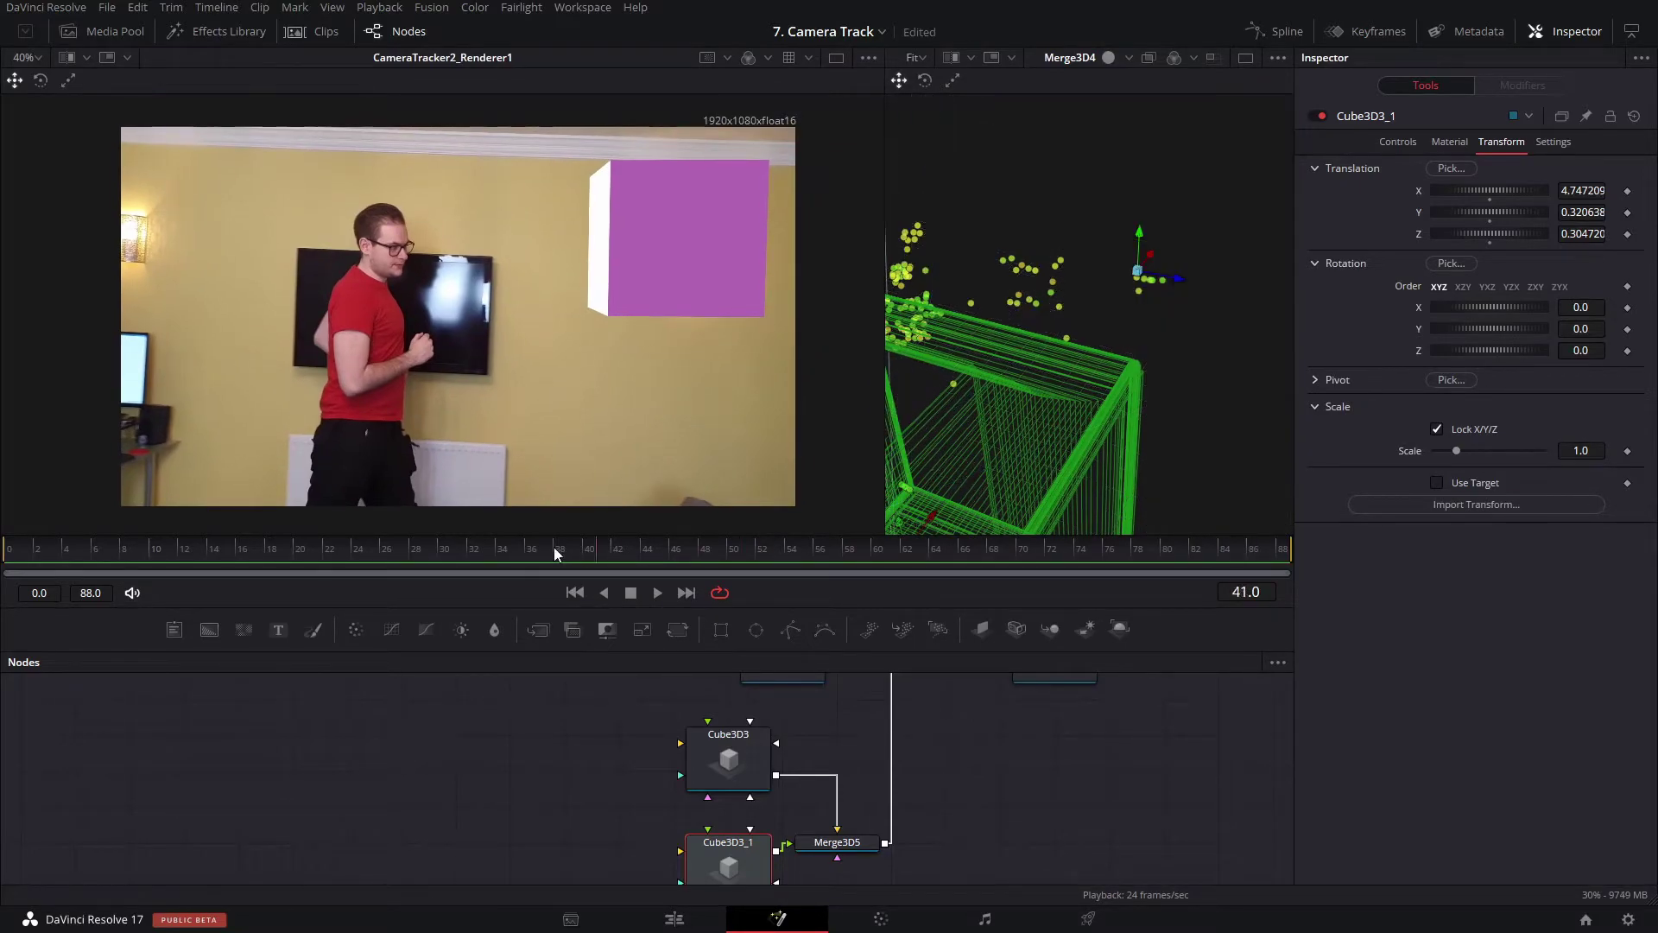
Move Cube3D3_1 along X and Z to about X 5.64, Z -0.51, and play and scrub the shot to check it.
{"action": "left_click_drag", "start_coordinate": [555, 554], "coordinate": [1179, 544]}
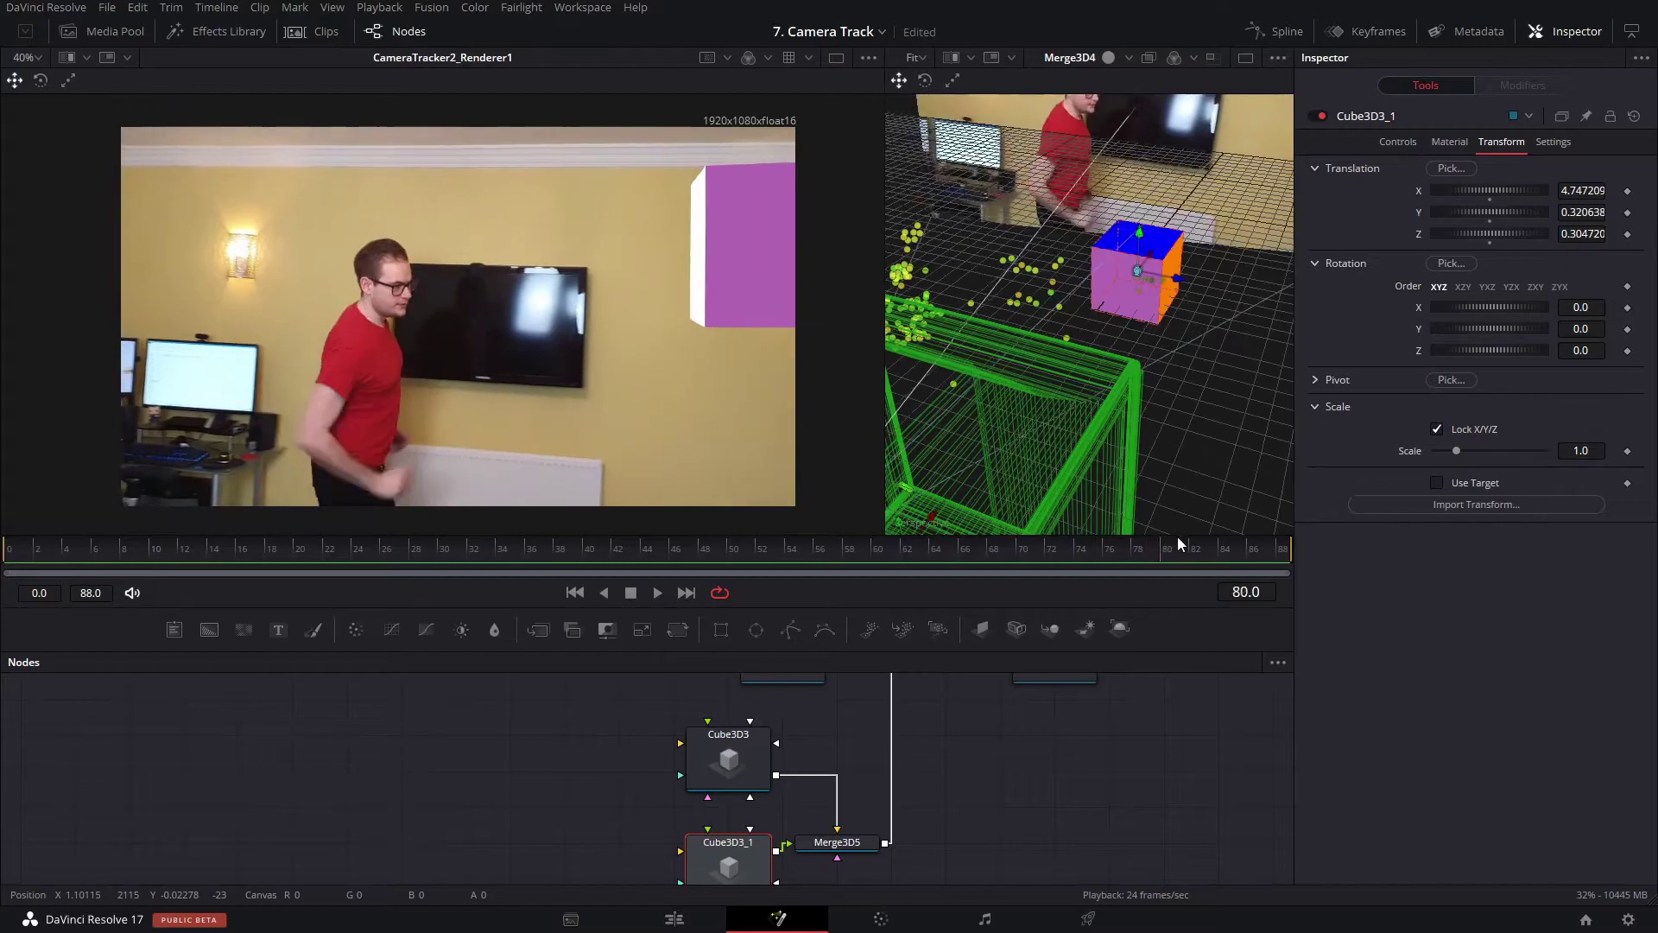
{"action": "left_click_drag", "start_coordinate": [1132, 426], "coordinate": [1147, 261]}
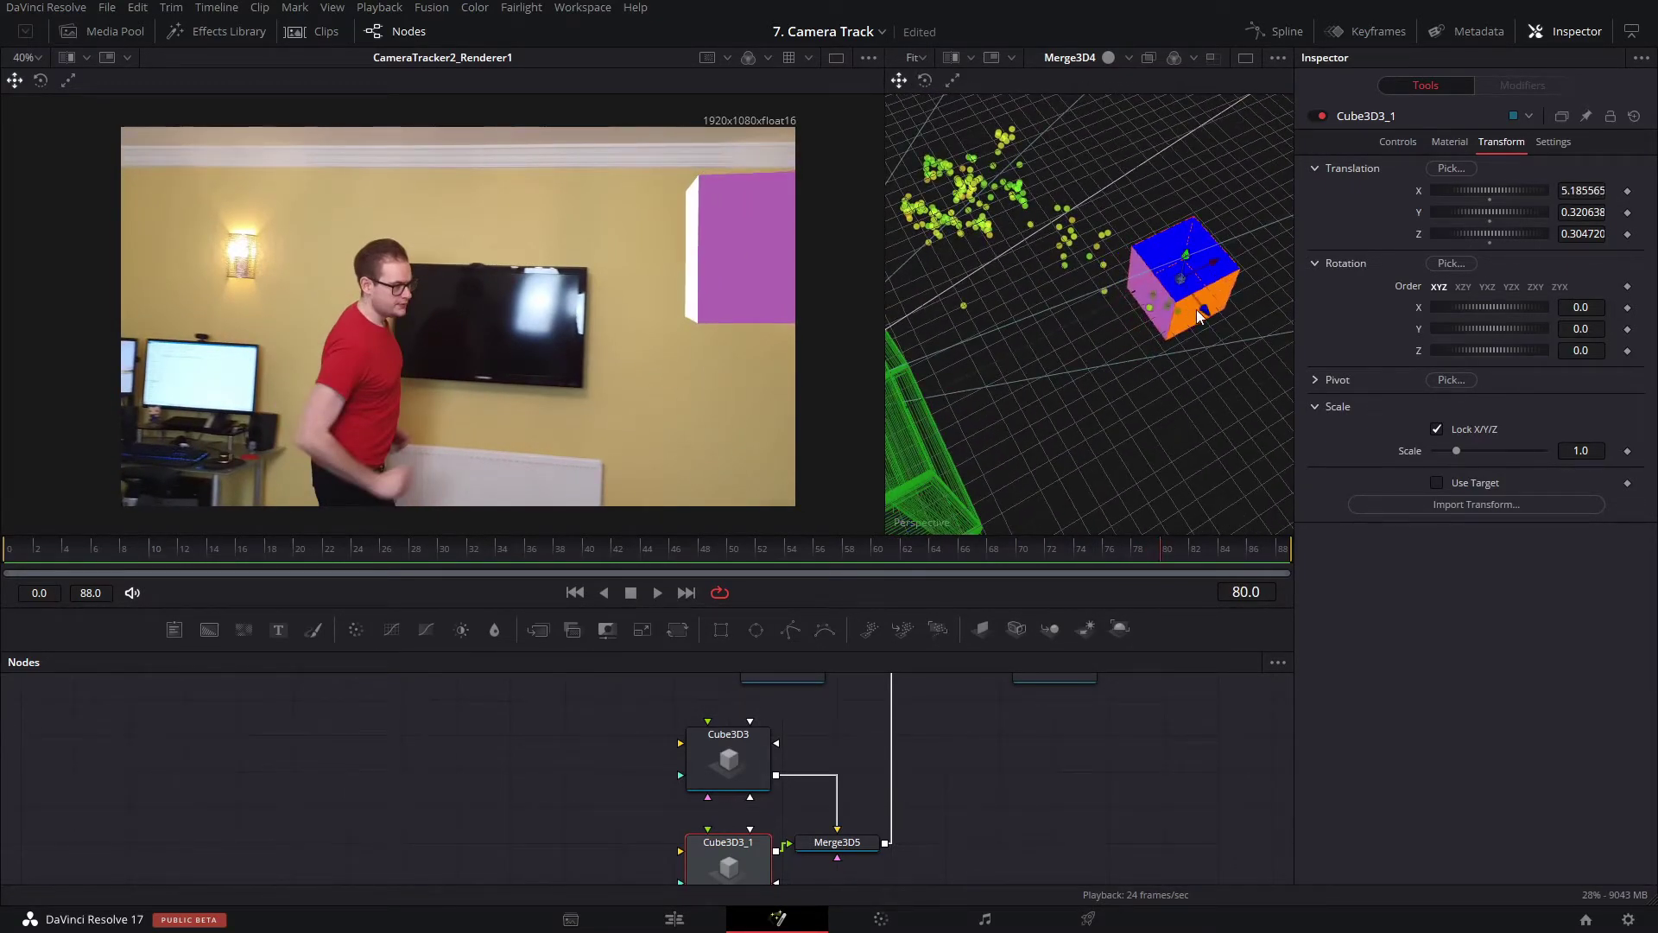
{"action": "left_click_drag", "start_coordinate": [1202, 304], "coordinate": [1214, 212]}
{"action": "key", "text": "space"}
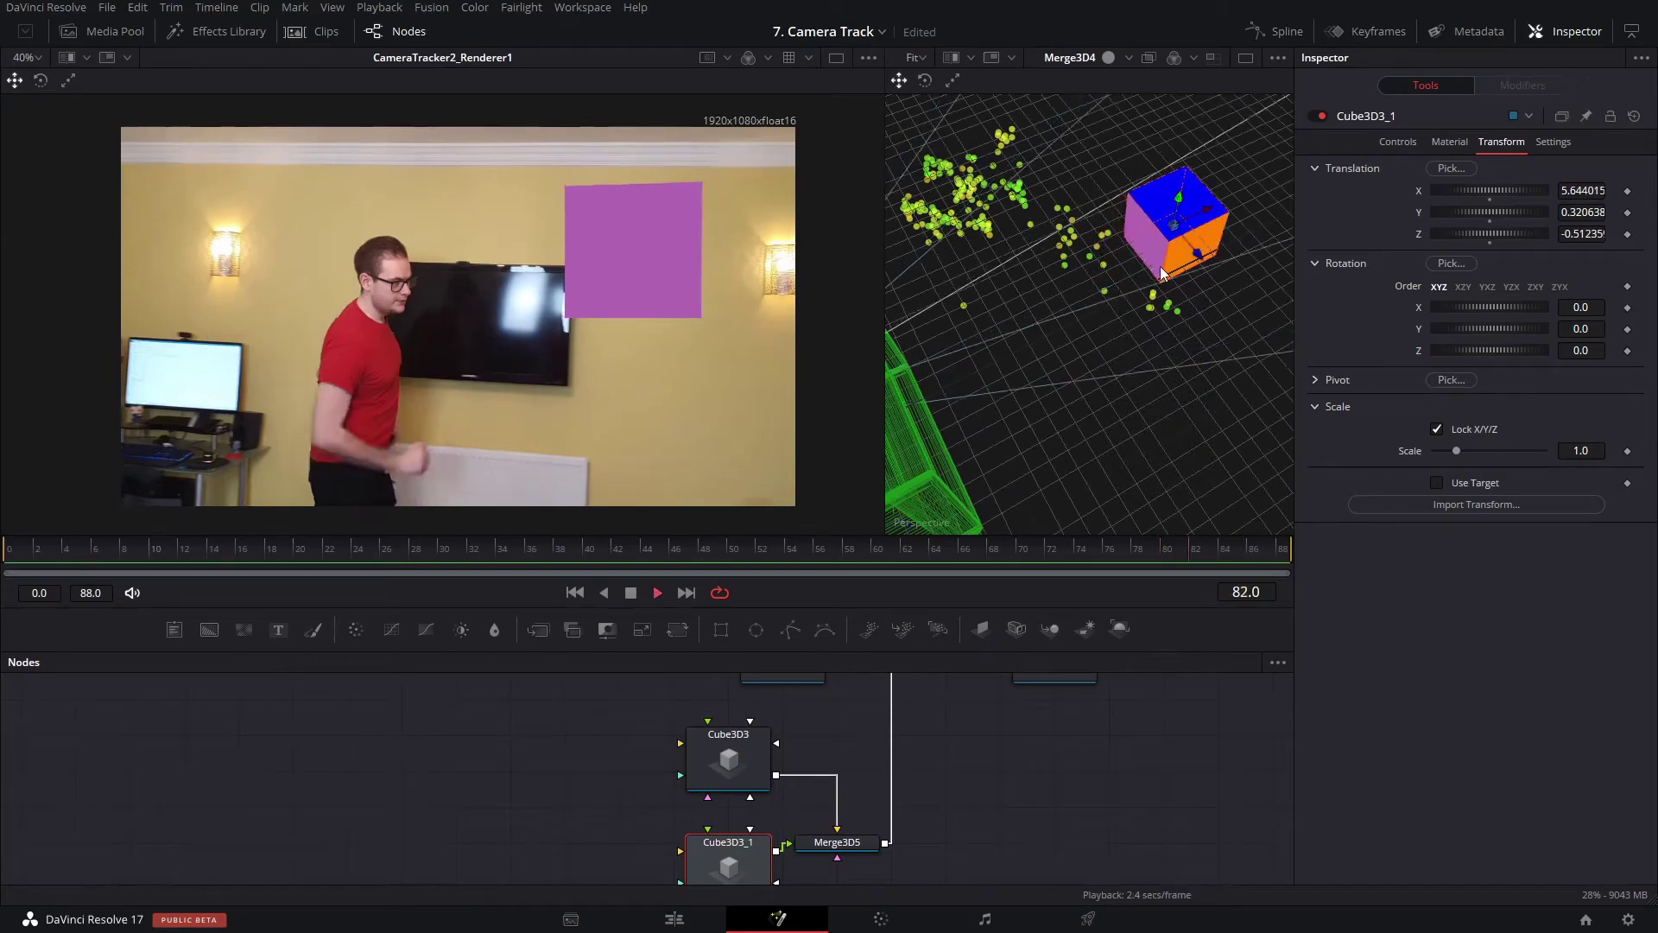
{"action": "key", "text": "space"}
{"action": "left_click_drag", "start_coordinate": [677, 557], "coordinate": [760, 553]}
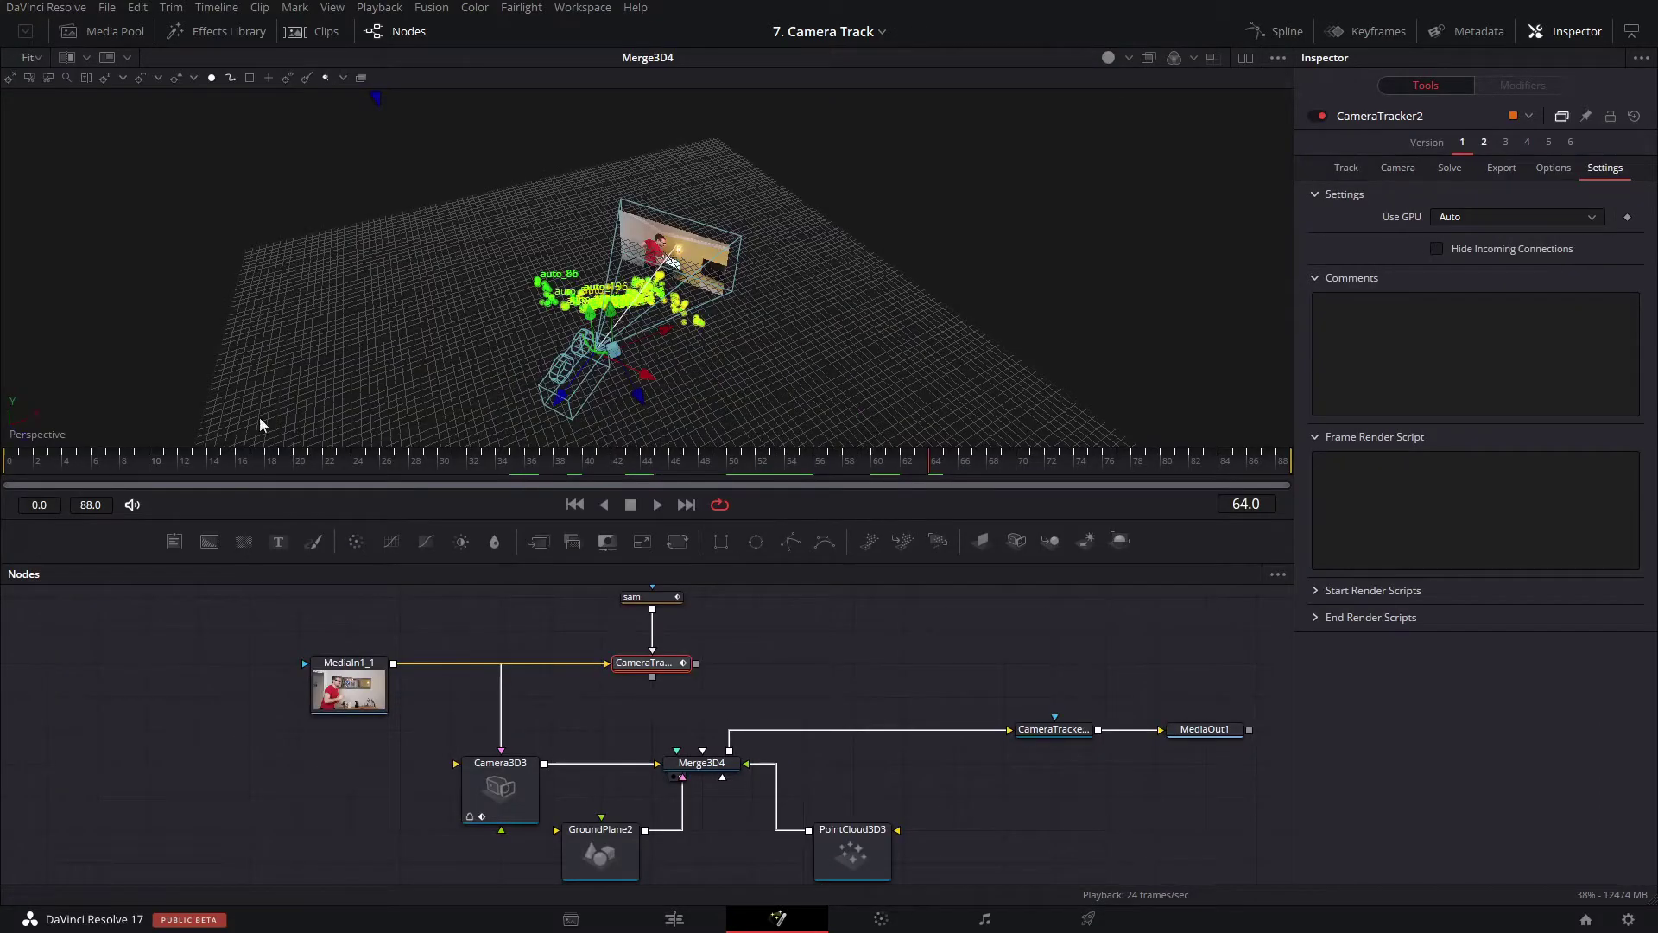
Add a Text3D node reading "TRACKED!" and connect it to the Merge3D4 scene.
{"action": "left_click_drag", "start_coordinate": [561, 307], "coordinate": [693, 285]}
{"action": "scroll", "coordinate": [698, 375], "scroll_direction": "up", "scroll_amount": 3}
{"action": "scroll", "coordinate": [707, 358], "scroll_direction": "down", "scroll_amount": 3}
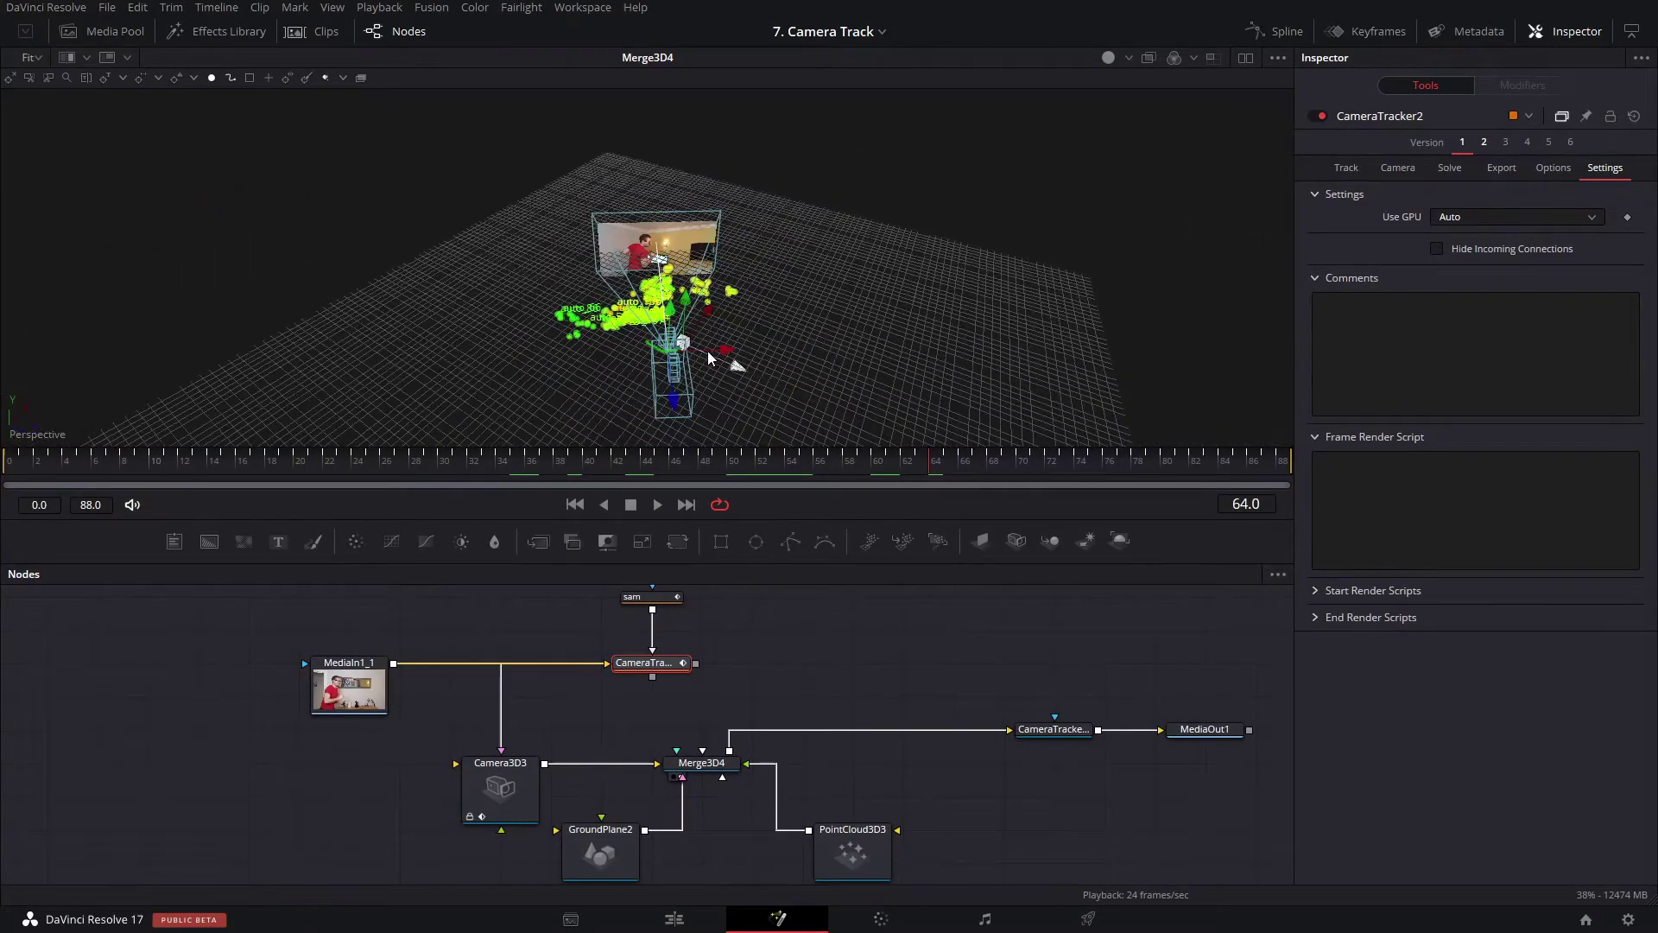
{"action": "left_click_drag", "start_coordinate": [707, 350], "coordinate": [646, 242]}
{"action": "scroll", "coordinate": [596, 378], "scroll_direction": "up", "scroll_amount": 5}
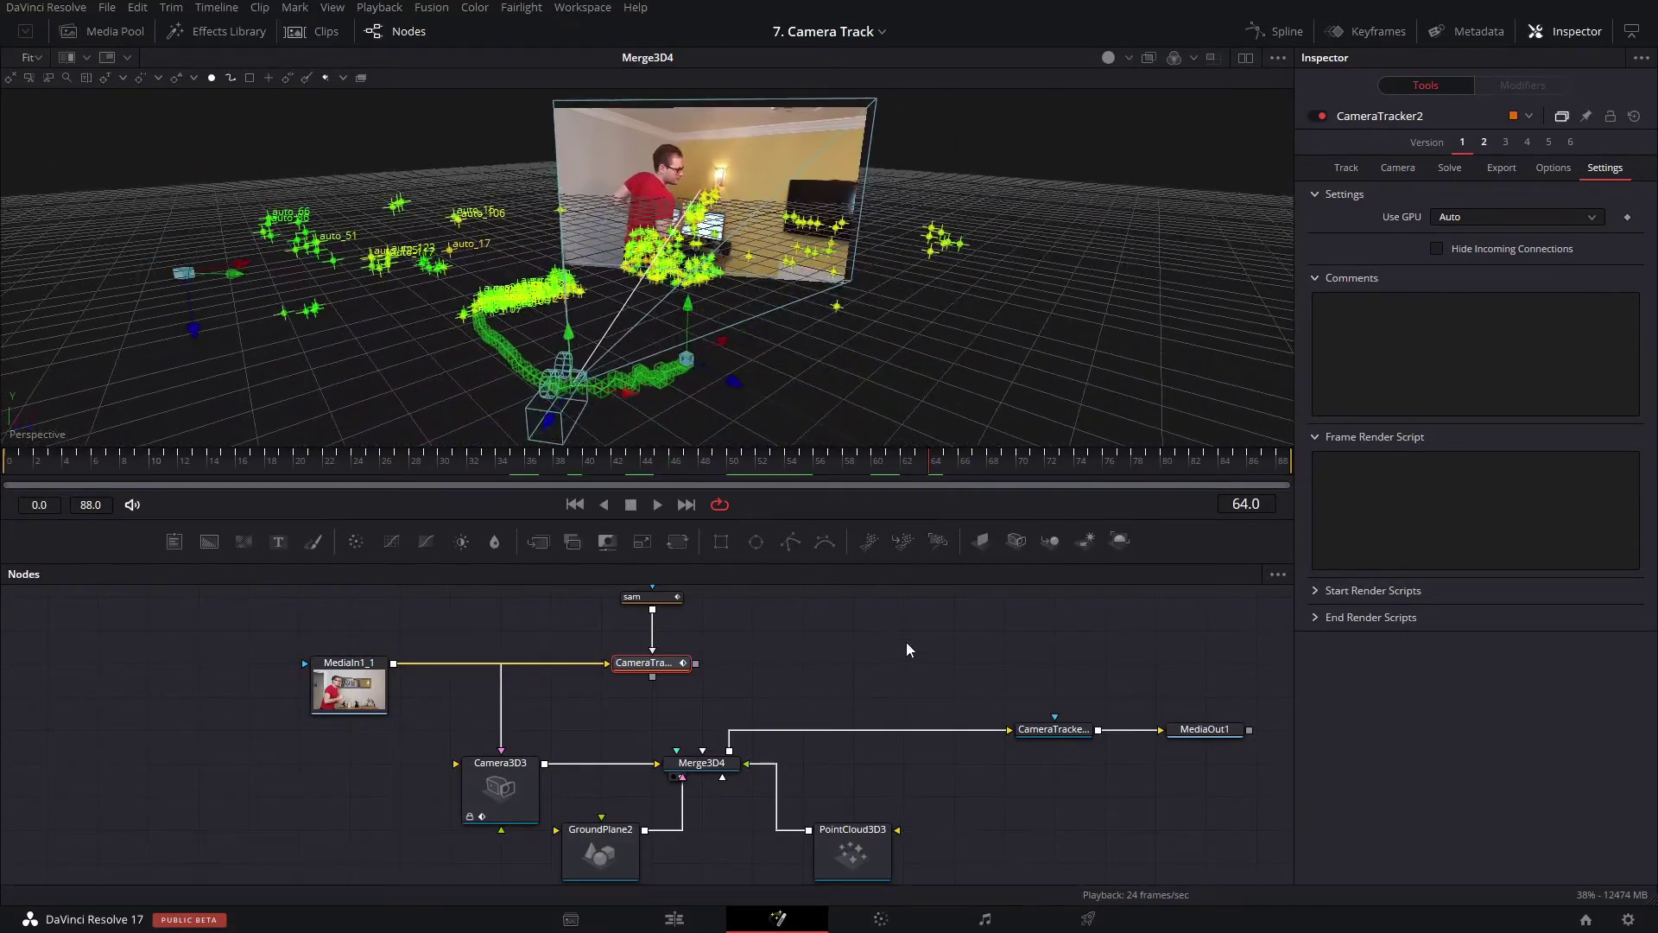
{"action": "left_click", "coordinate": [958, 688]}
{"action": "key", "text": "shift+space"}
{"action": "type", "text": "text"}
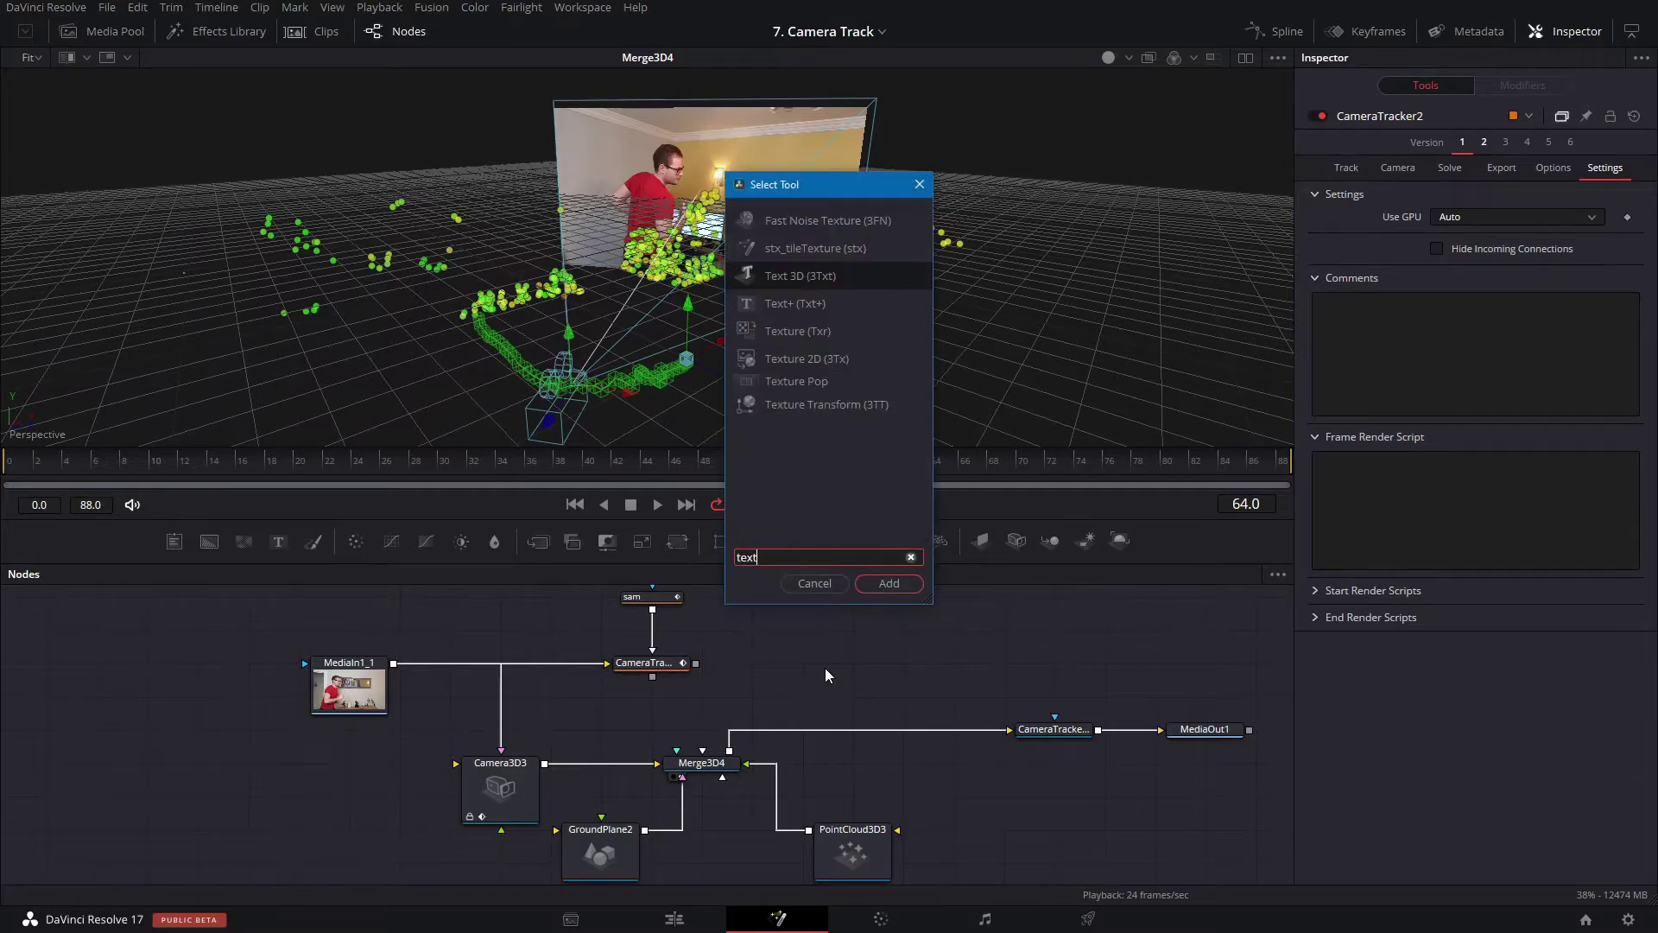
{"action": "key", "text": "Return"}
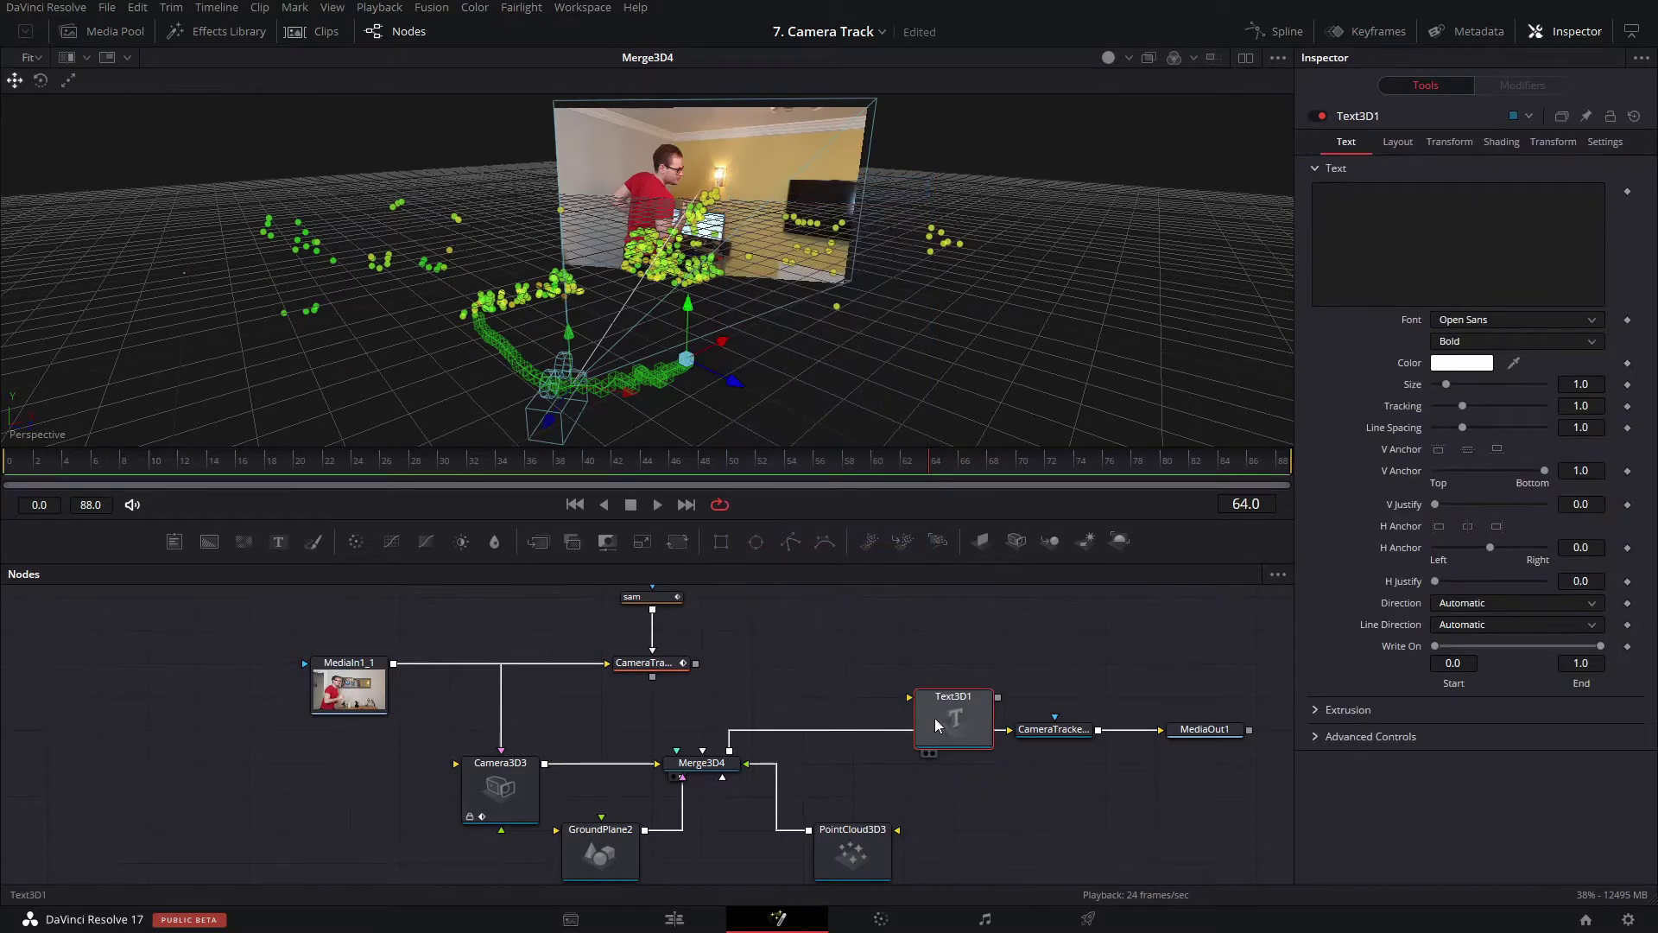
{"action": "left_click_drag", "start_coordinate": [937, 715], "coordinate": [837, 675]}
{"action": "left_click_drag", "start_coordinate": [897, 631], "coordinate": [702, 753]}
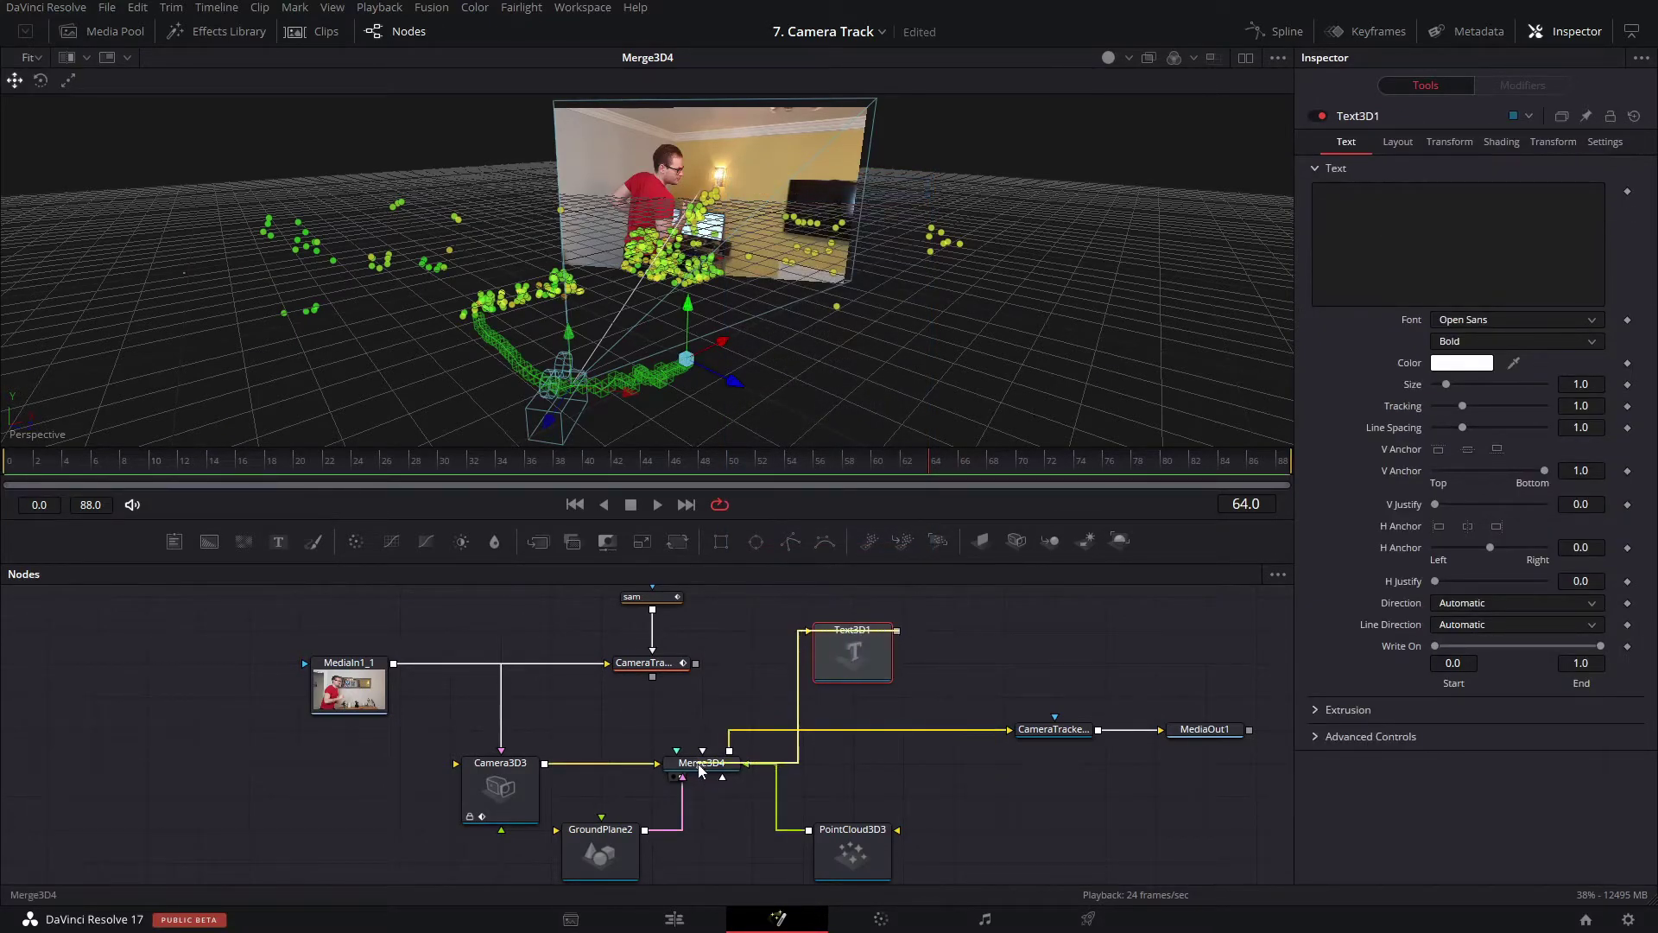
{"action": "left_click", "coordinate": [1409, 217]}
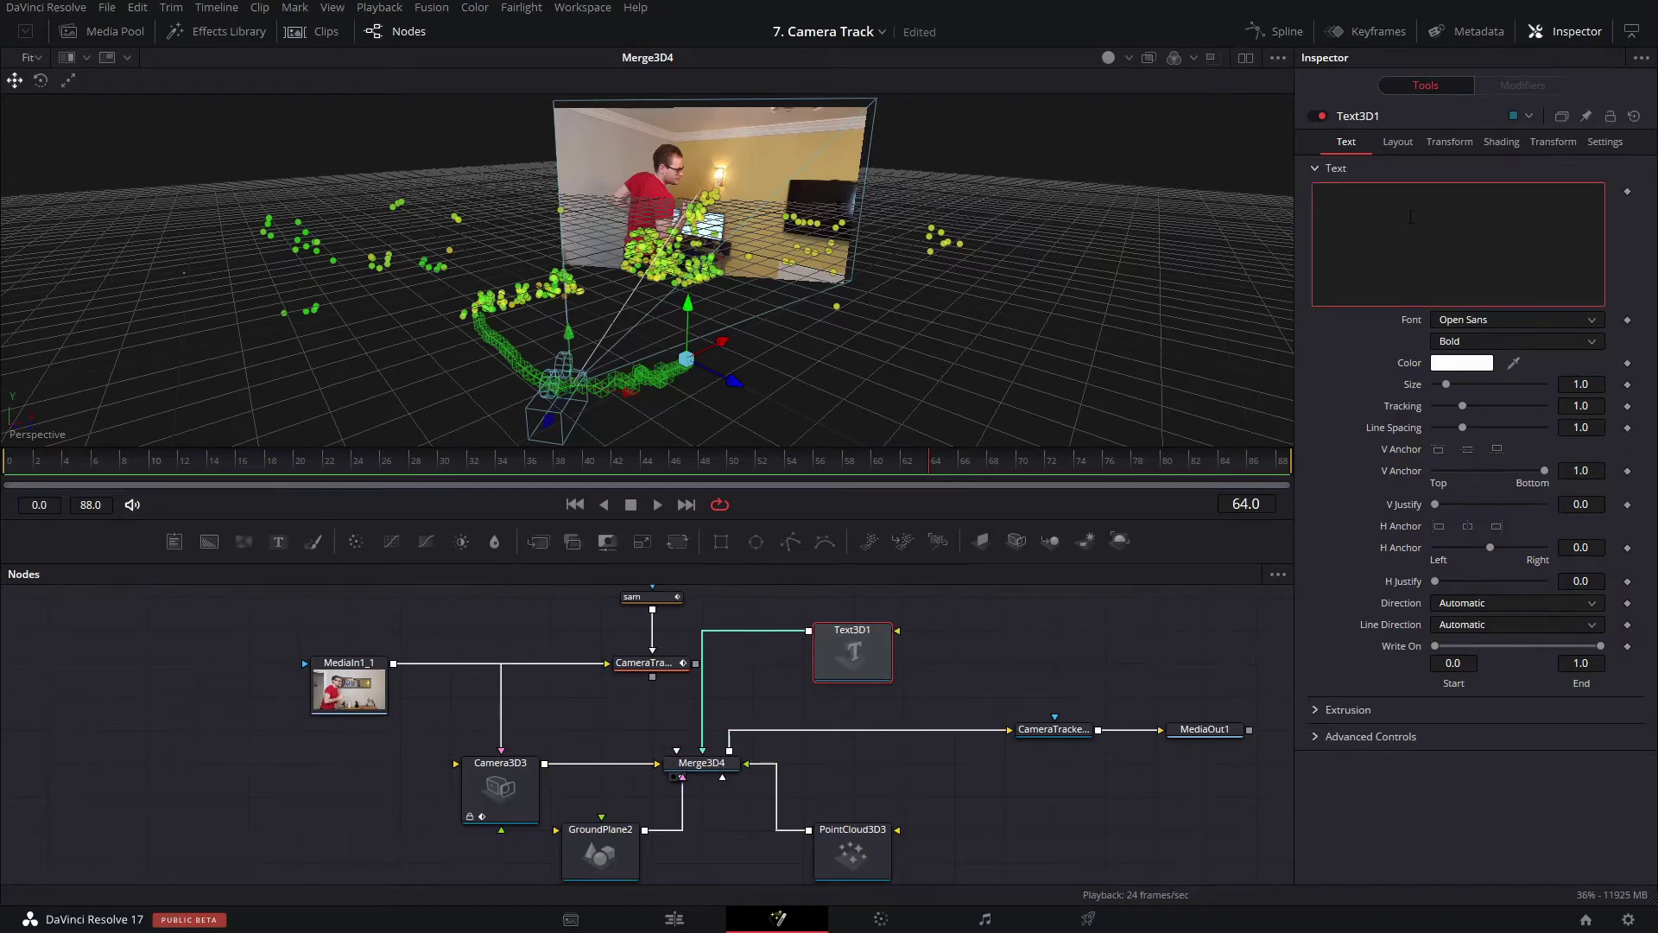
{"action": "type", "text": "TRACKED!"}
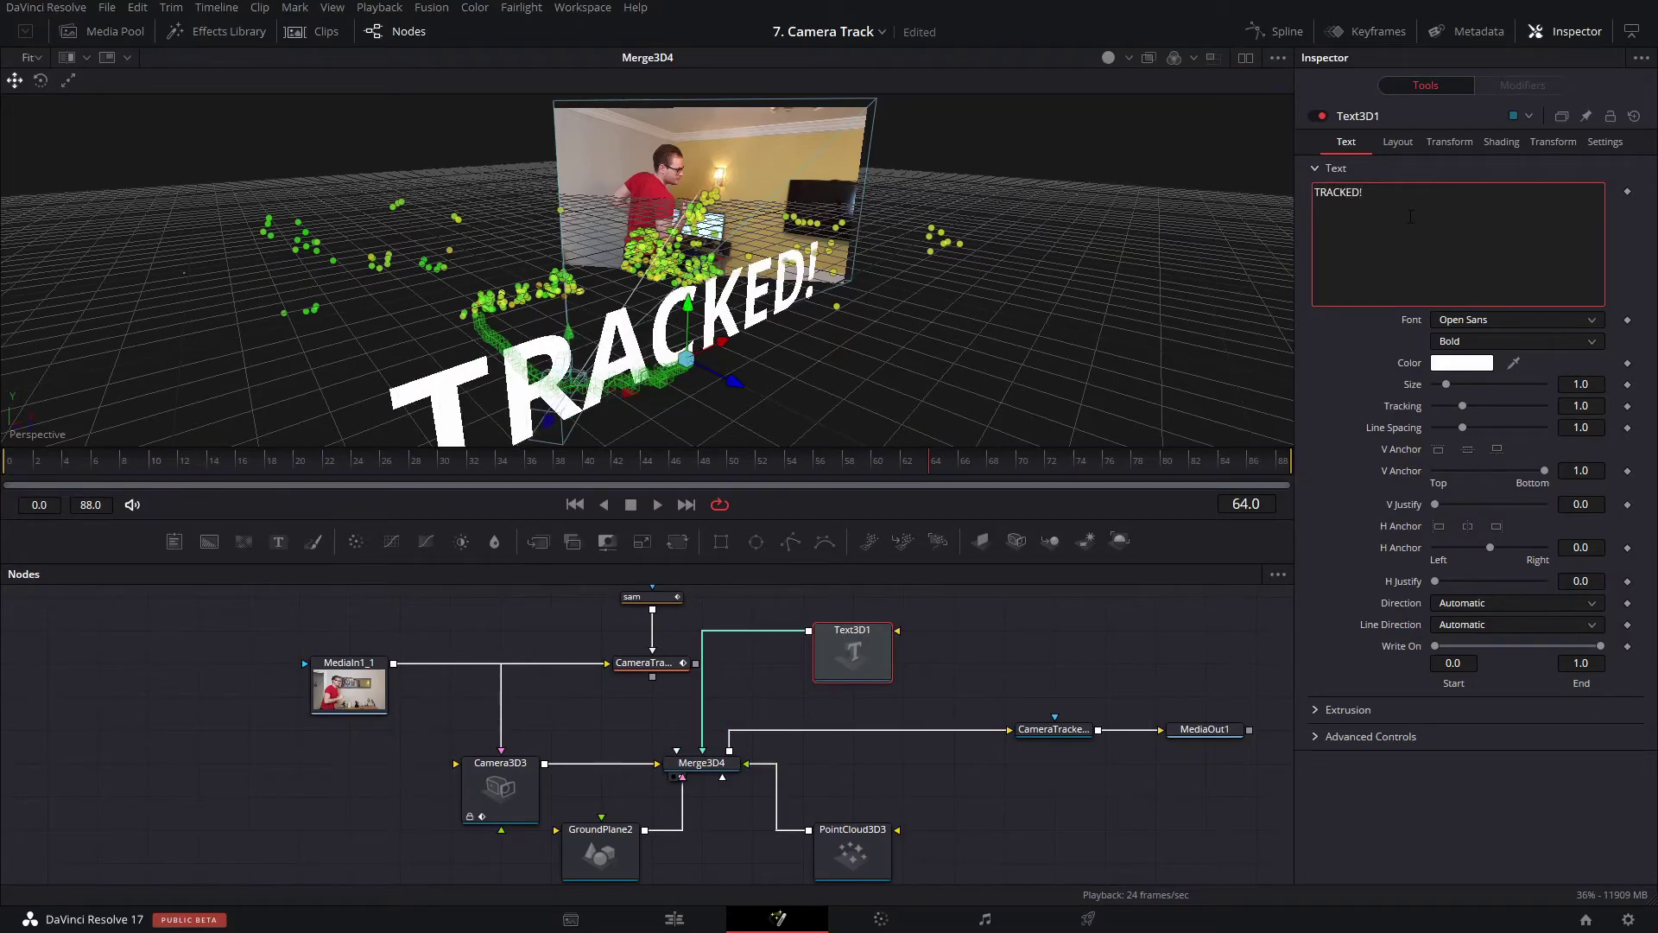
Move the 3D text back among the point cloud's left-hand clusters and set its size to 0.593.
{"action": "left_click_drag", "start_coordinate": [733, 215], "coordinate": [622, 242]}
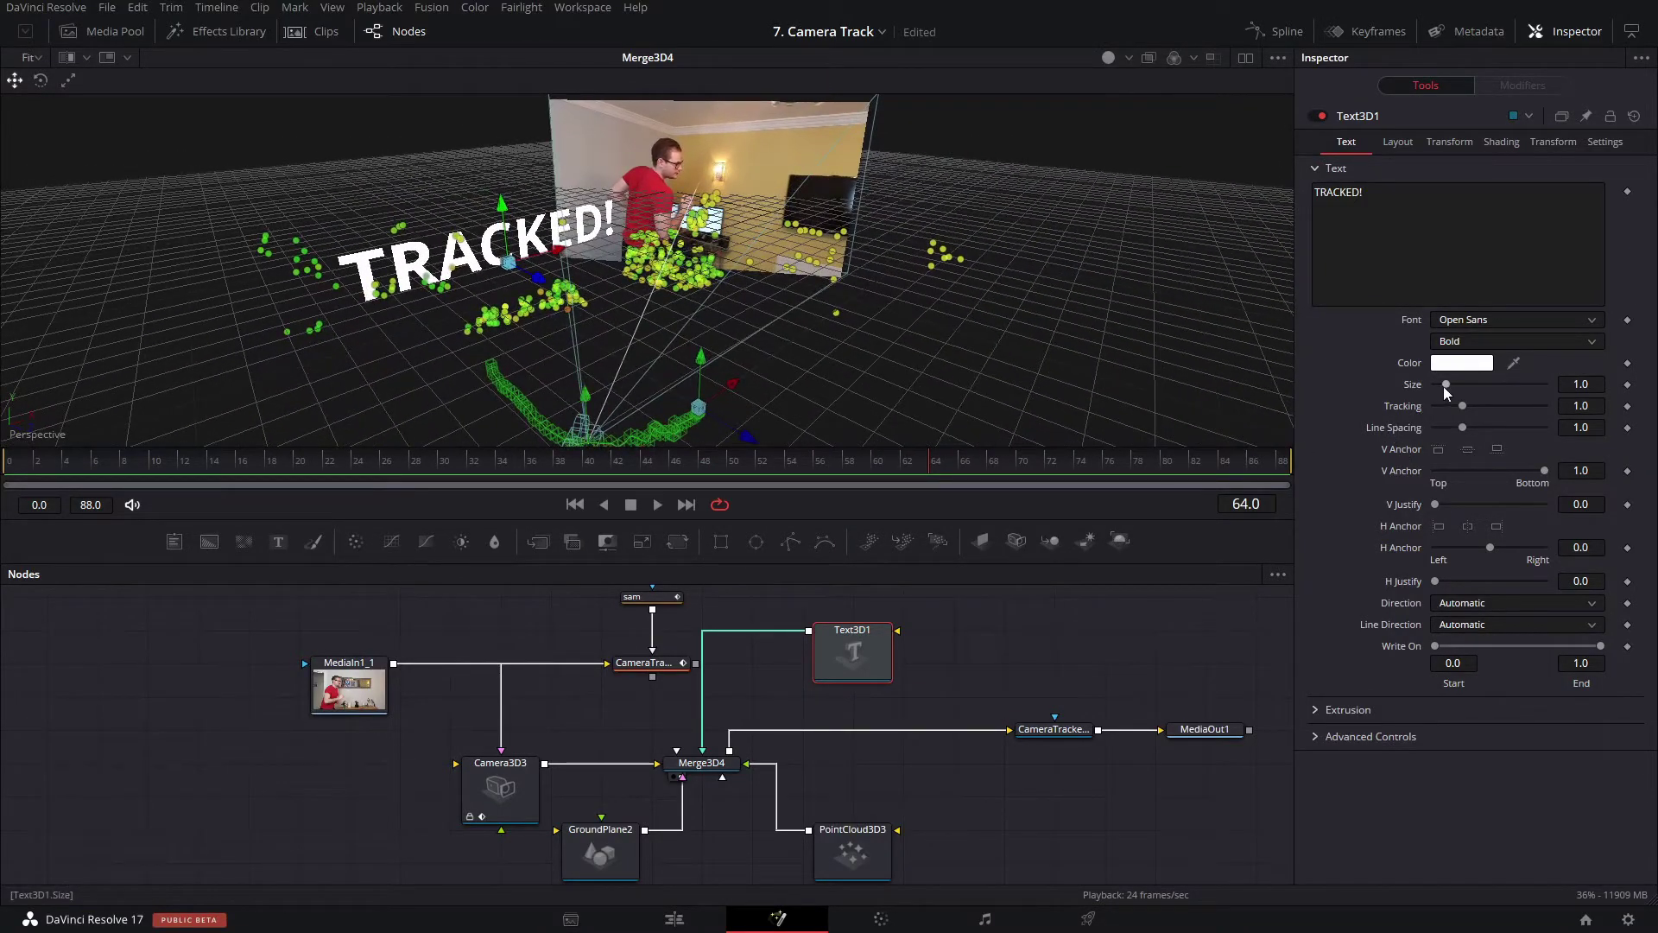
{"action": "left_click_drag", "start_coordinate": [1446, 391], "coordinate": [1441, 391]}
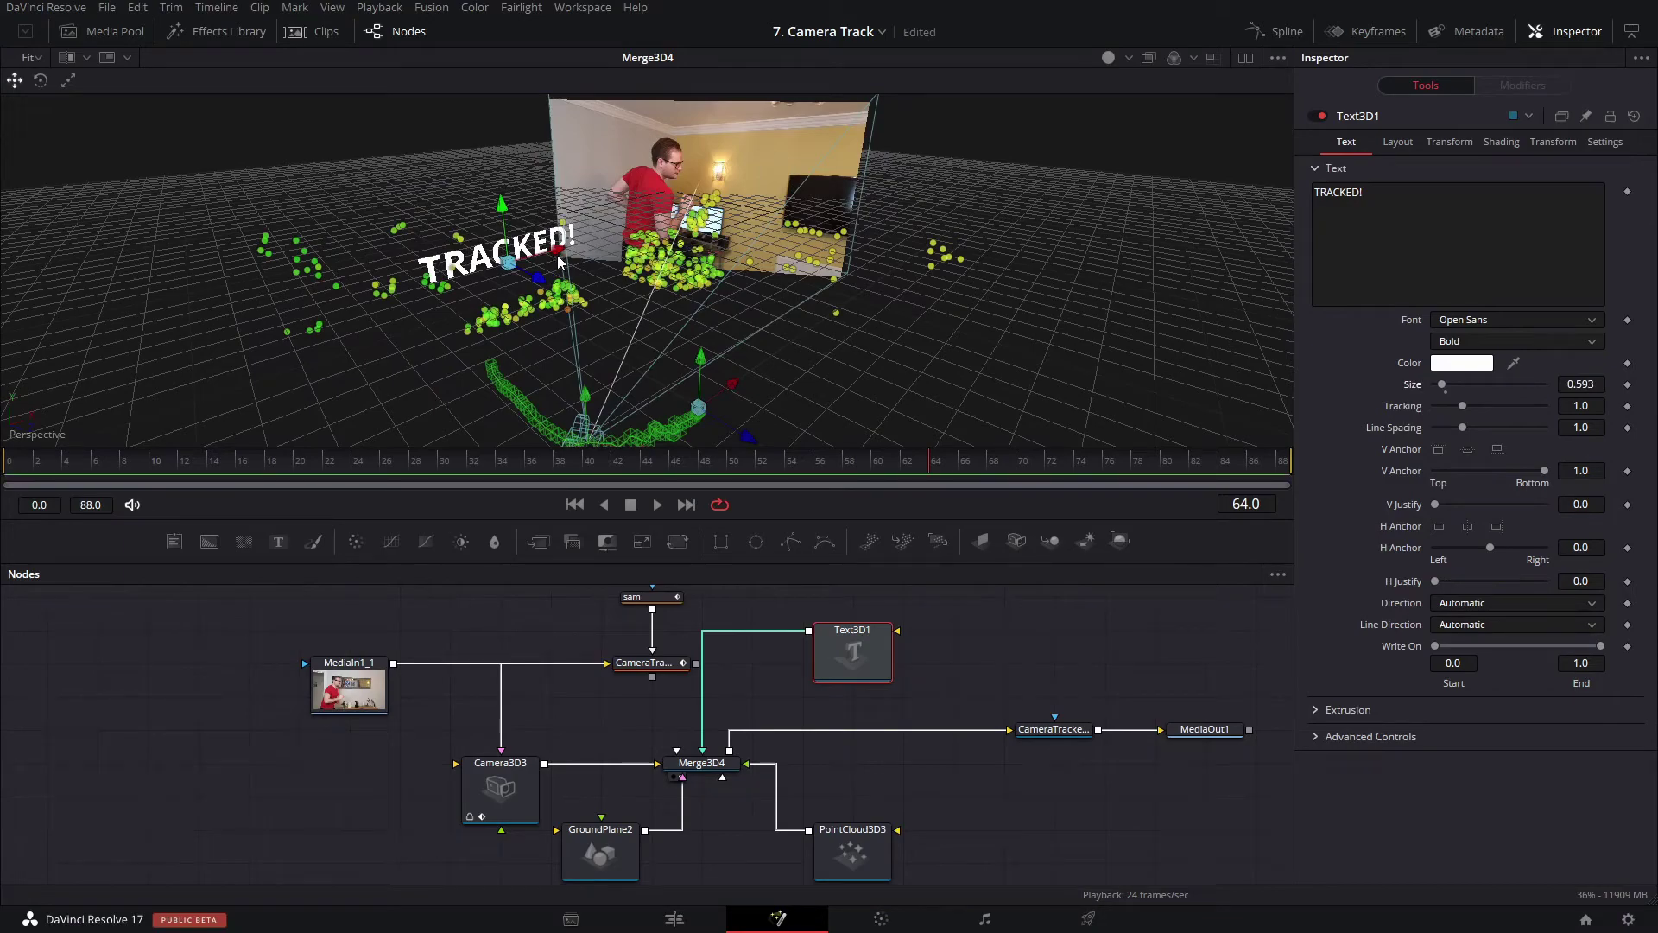
{"action": "left_click_drag", "start_coordinate": [559, 261], "coordinate": [573, 255]}
View the CameraTracker2_Renderer1 output and play the shot from near the start to check how the text sticks.
{"action": "left_click", "coordinate": [1205, 730]}
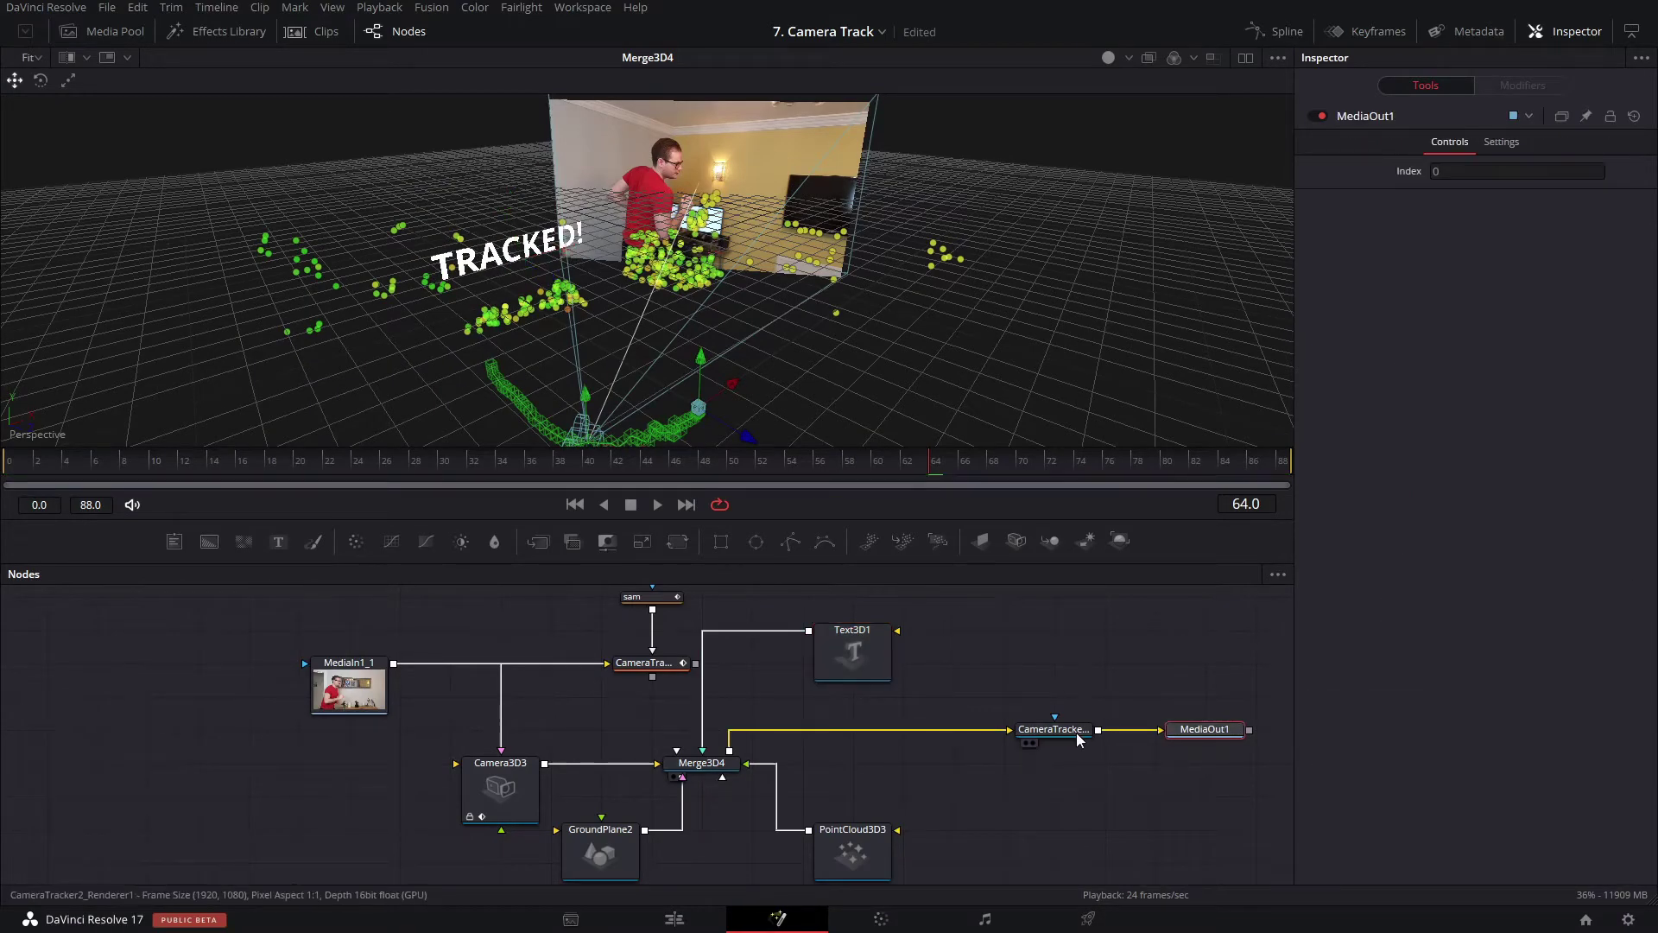
{"action": "left_click_drag", "start_coordinate": [1078, 739], "coordinate": [820, 349]}
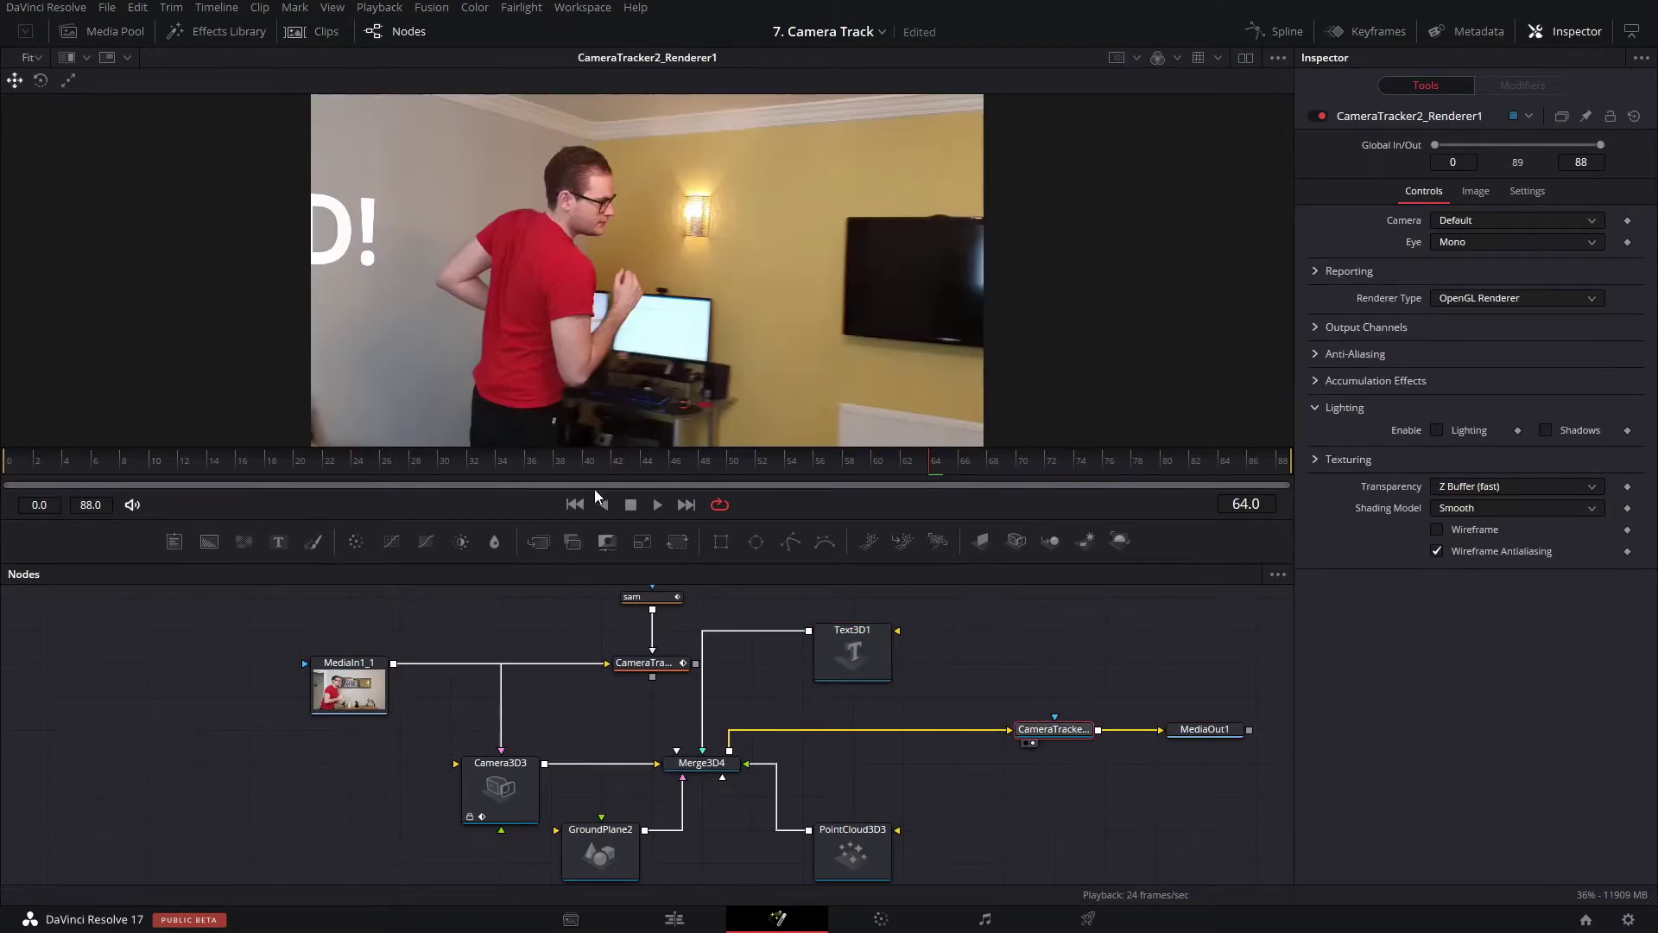
{"action": "left_click_drag", "start_coordinate": [427, 461], "coordinate": [112, 458]}
{"action": "key", "text": "space"}
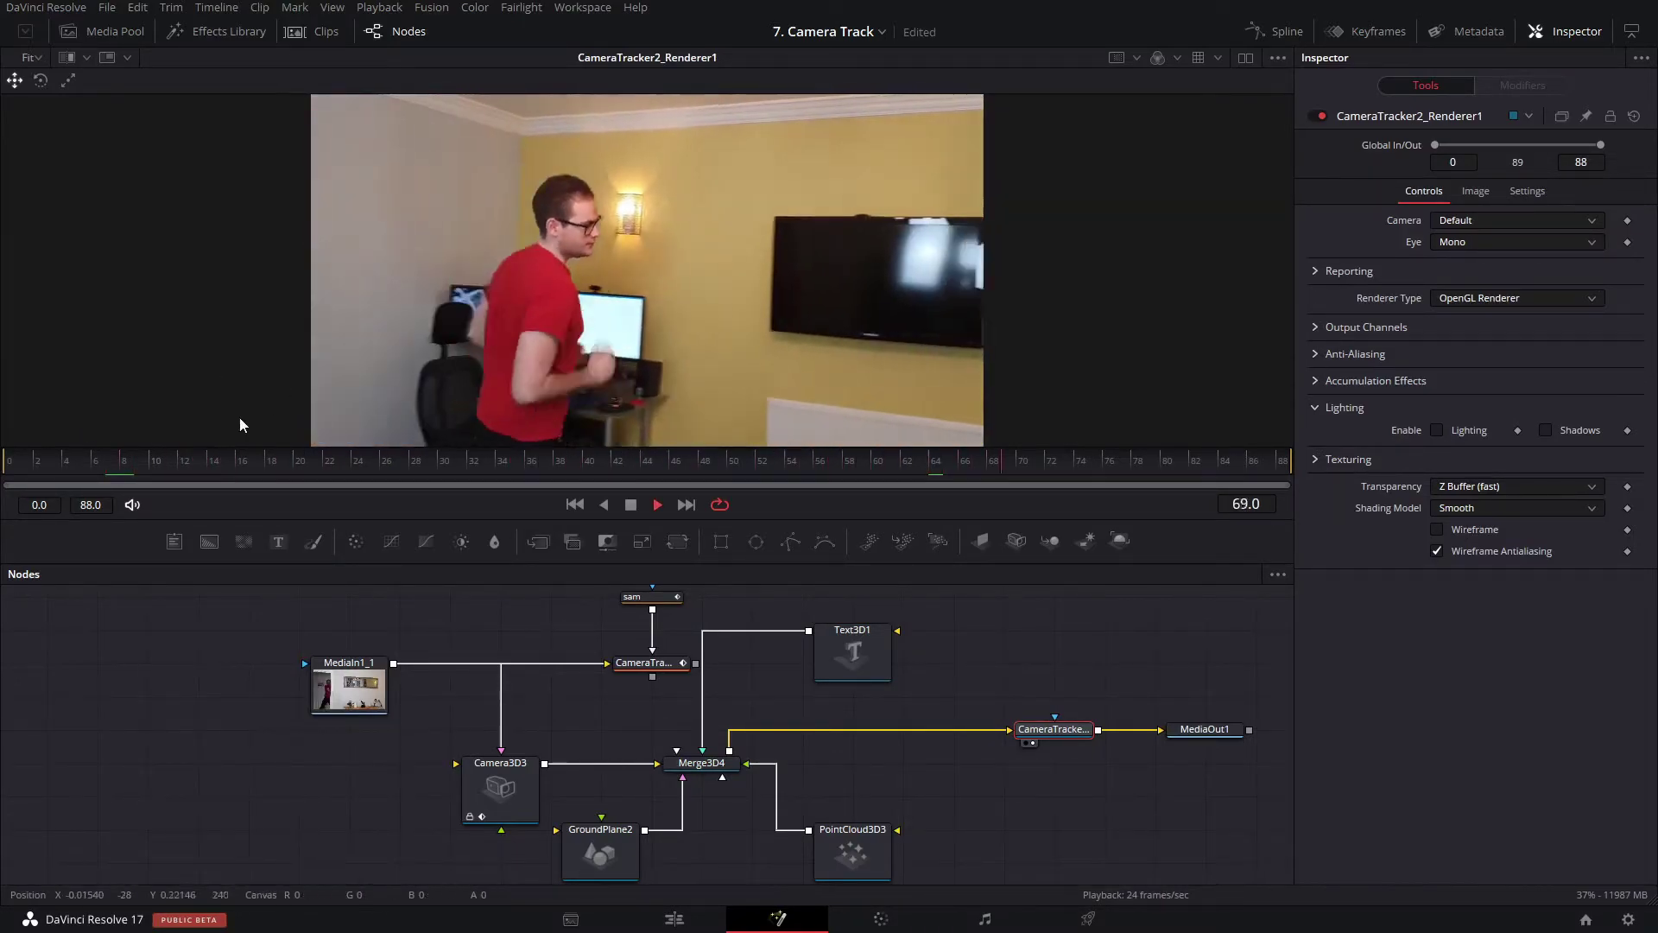
{"action": "left_click", "coordinate": [24, 461]}
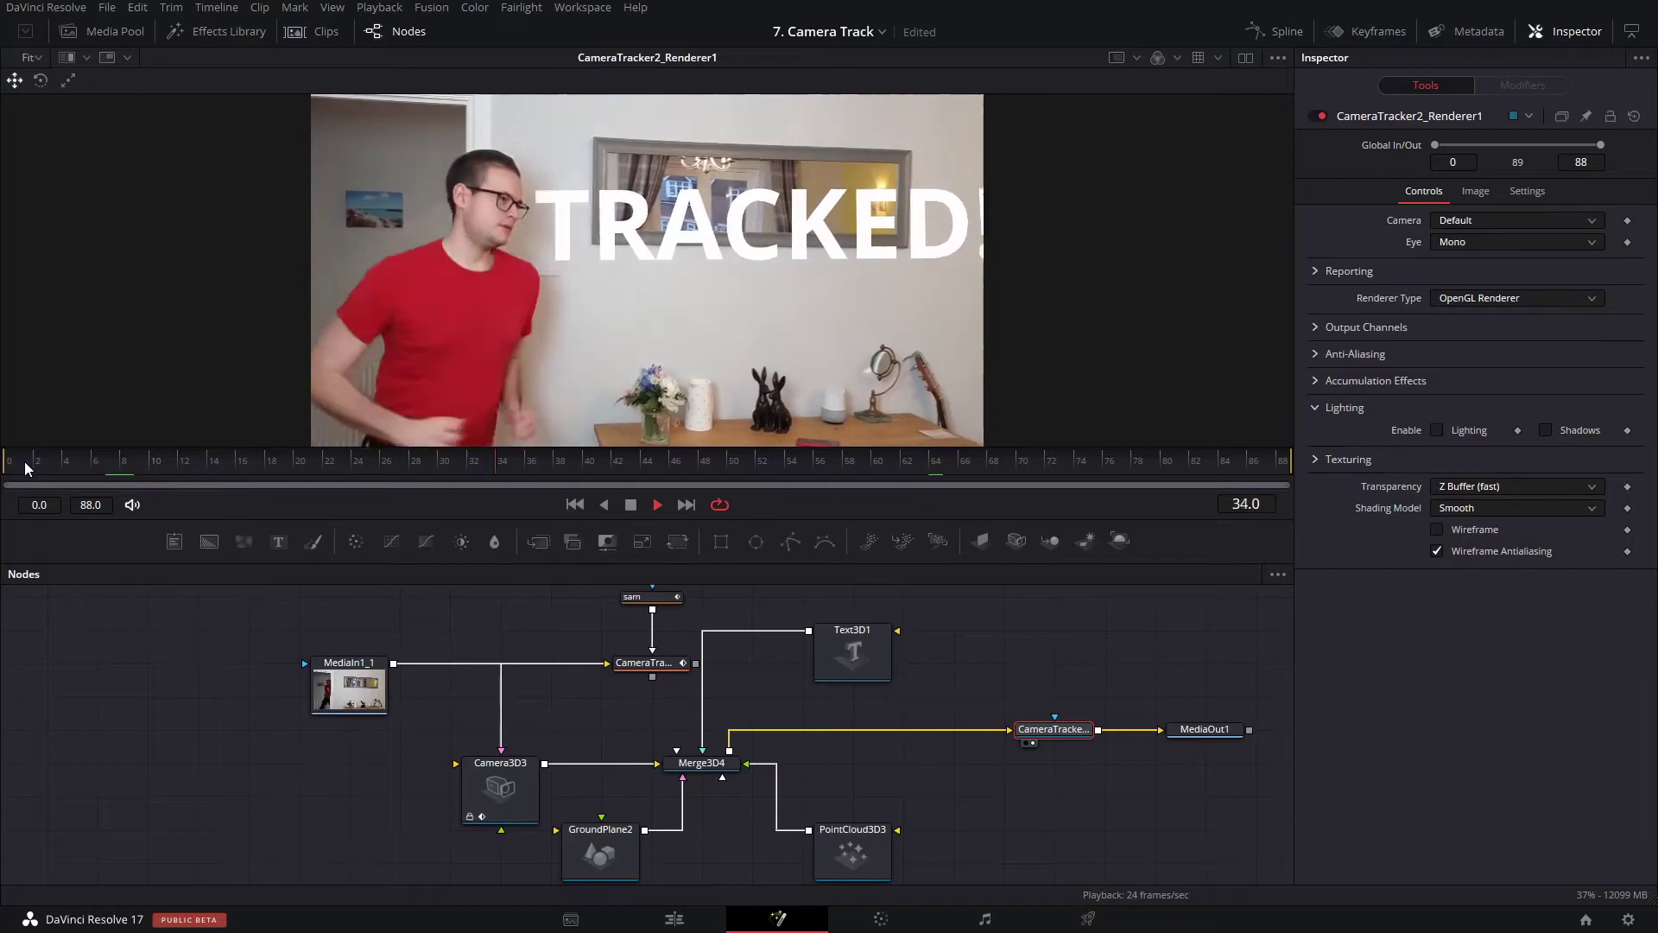
{"action": "key", "text": "space"}
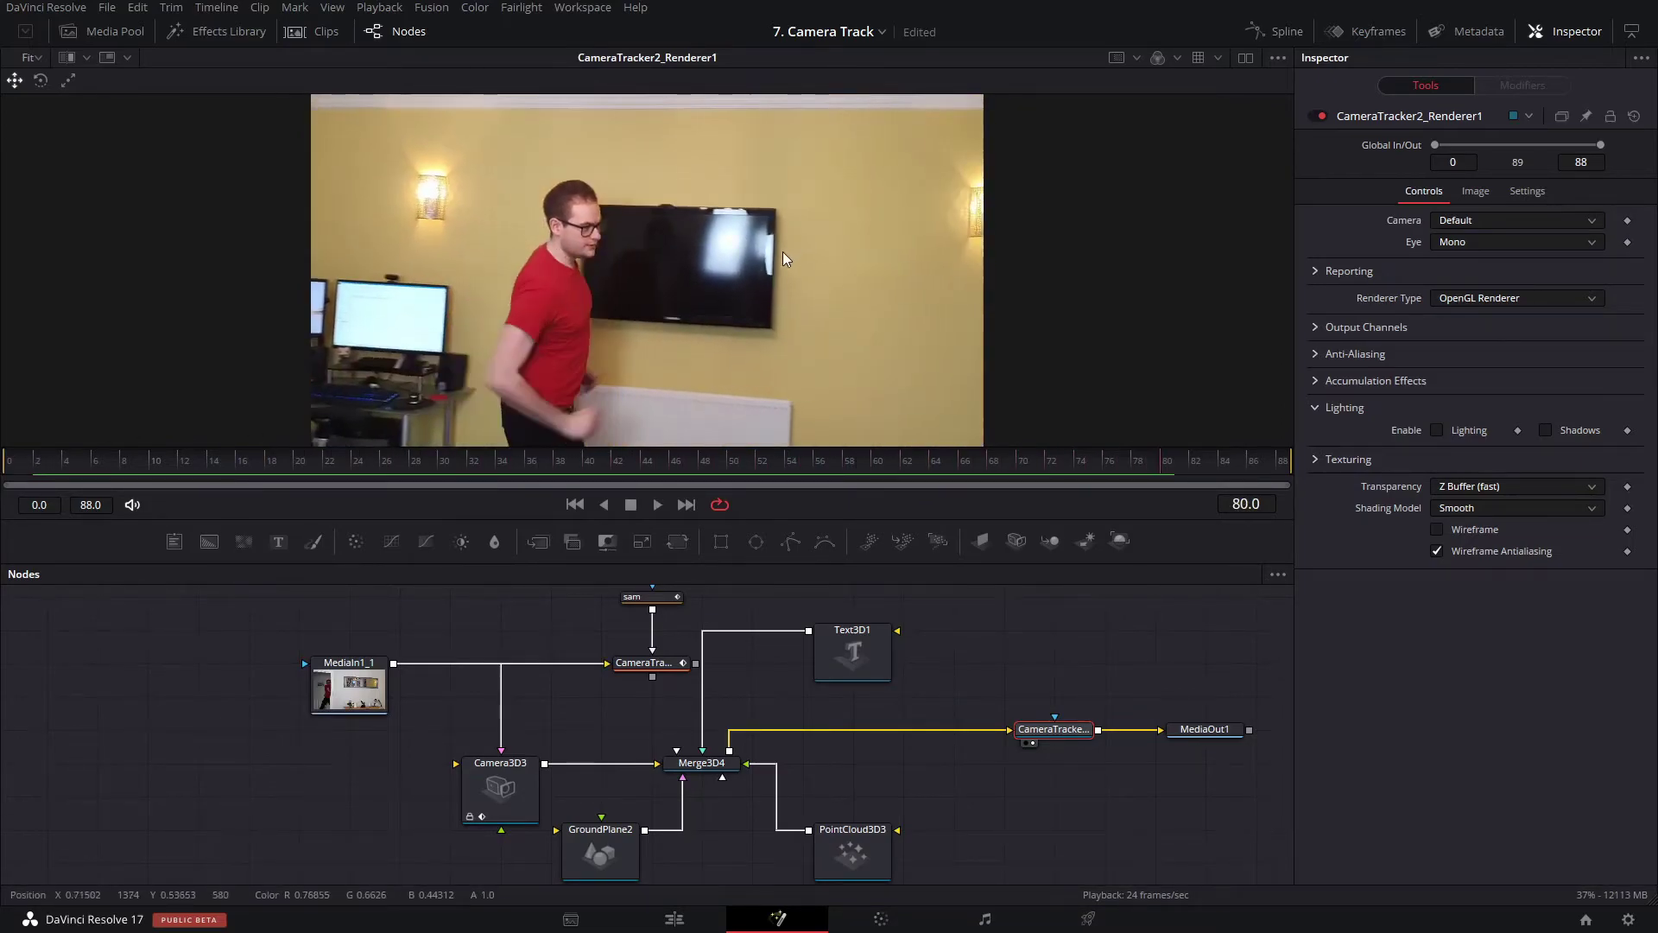
Duplicate Text3D1 and combine both texts through a new Merge3D node, arranging the copy below it and viewing Merge3D4.
{"action": "left_click", "coordinate": [857, 843]}
{"action": "scroll", "coordinate": [983, 760], "scroll_direction": "down", "scroll_amount": 1}
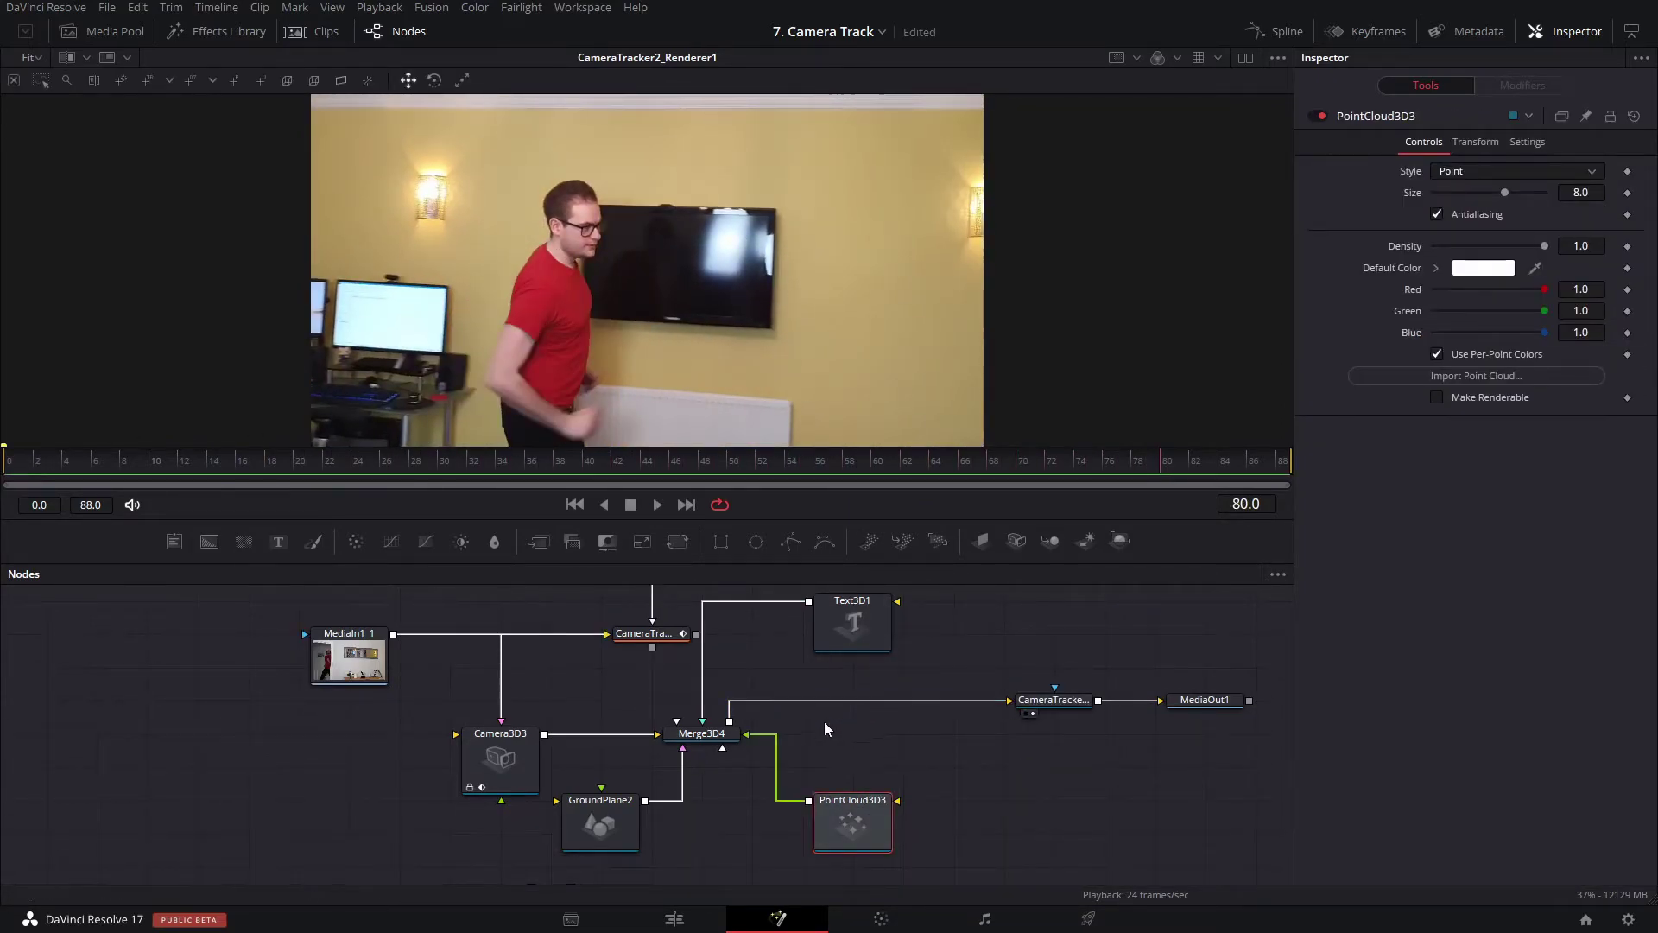
{"action": "left_click", "coordinate": [851, 625]}
{"action": "key", "text": "ctrl+c"}
{"action": "key", "text": "ctrl+v"}
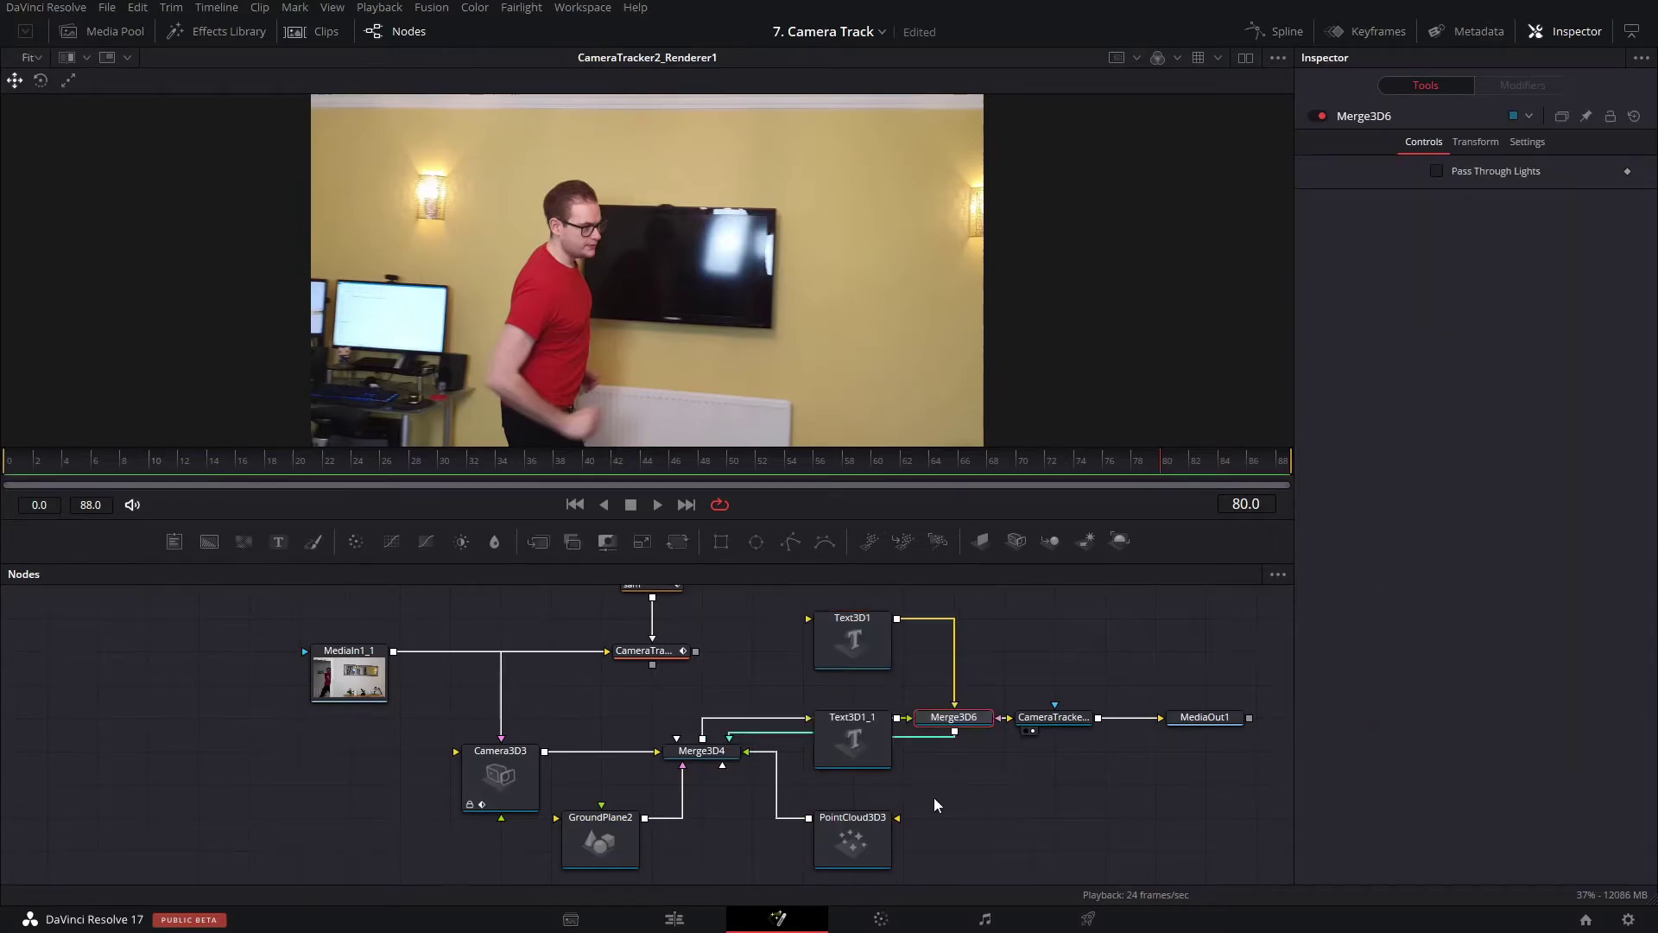
{"action": "left_click_drag", "start_coordinate": [701, 750], "coordinate": [894, 407]}
{"action": "left_click_drag", "start_coordinate": [867, 741], "coordinate": [1019, 807]}
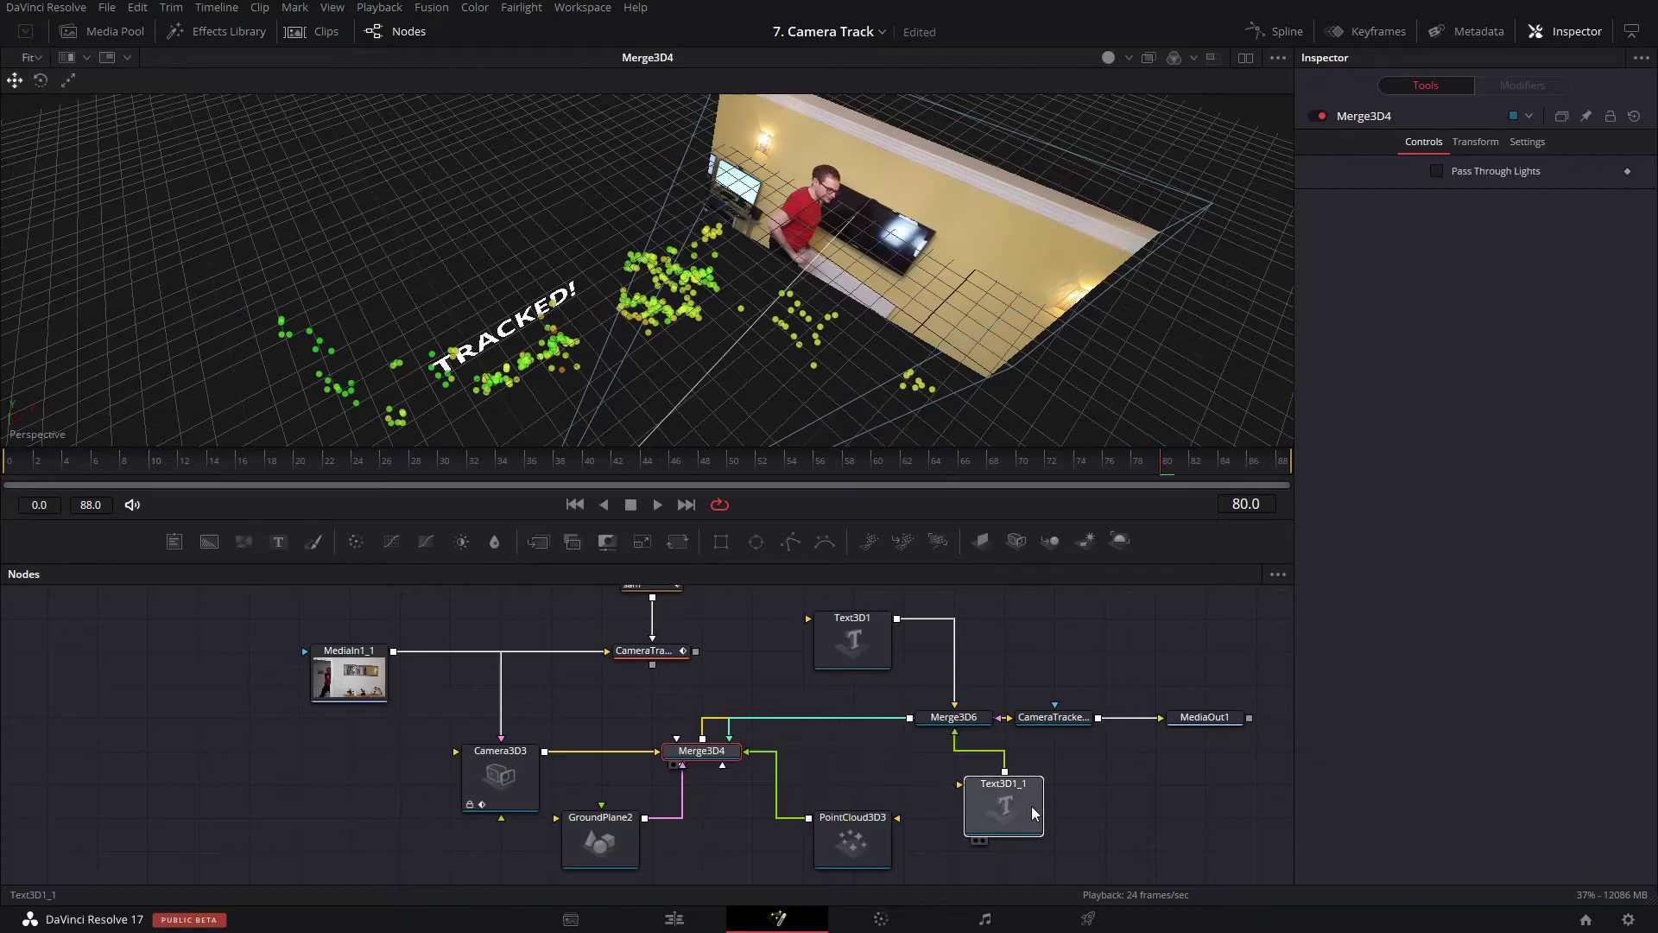
Move the duplicated text to the points on the TV wall and rotate it about its vertical axis to face the camera.
{"action": "left_click_drag", "start_coordinate": [556, 320], "coordinate": [834, 294]}
{"action": "left_click", "coordinate": [41, 81]}
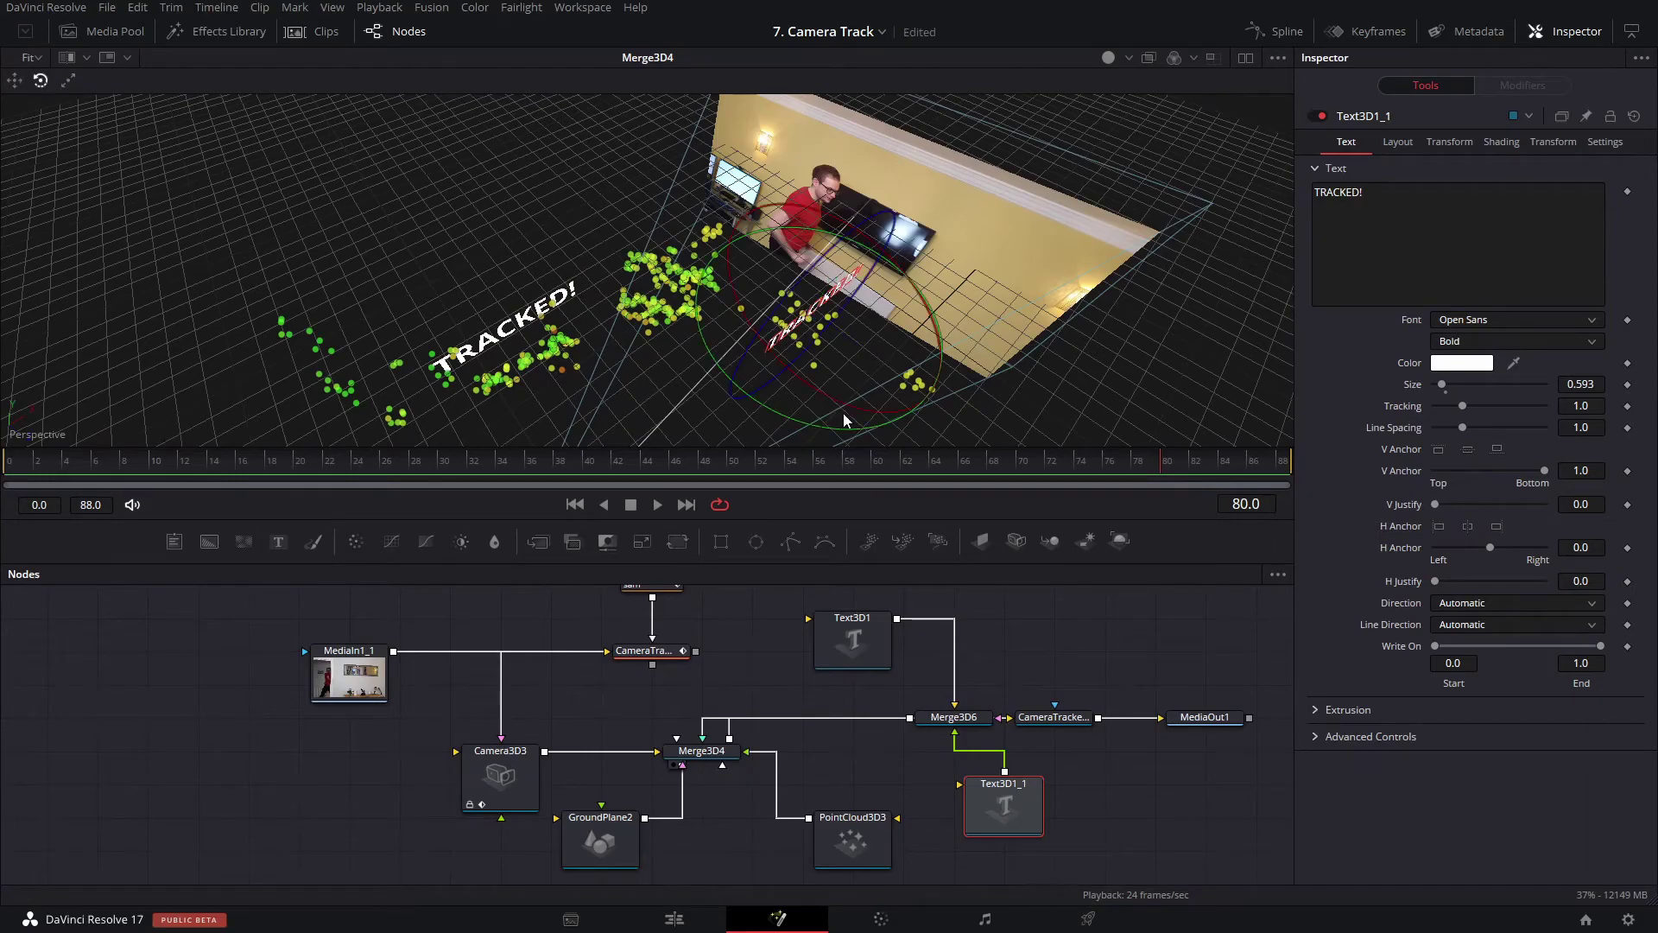
{"action": "left_click_drag", "start_coordinate": [850, 433], "coordinate": [697, 361]}
View MediaOut1, then play and scrub the shot to frame 82 to check how both texts track.
{"action": "left_click_drag", "start_coordinate": [1193, 724], "coordinate": [755, 335]}
{"action": "key", "text": "space"}
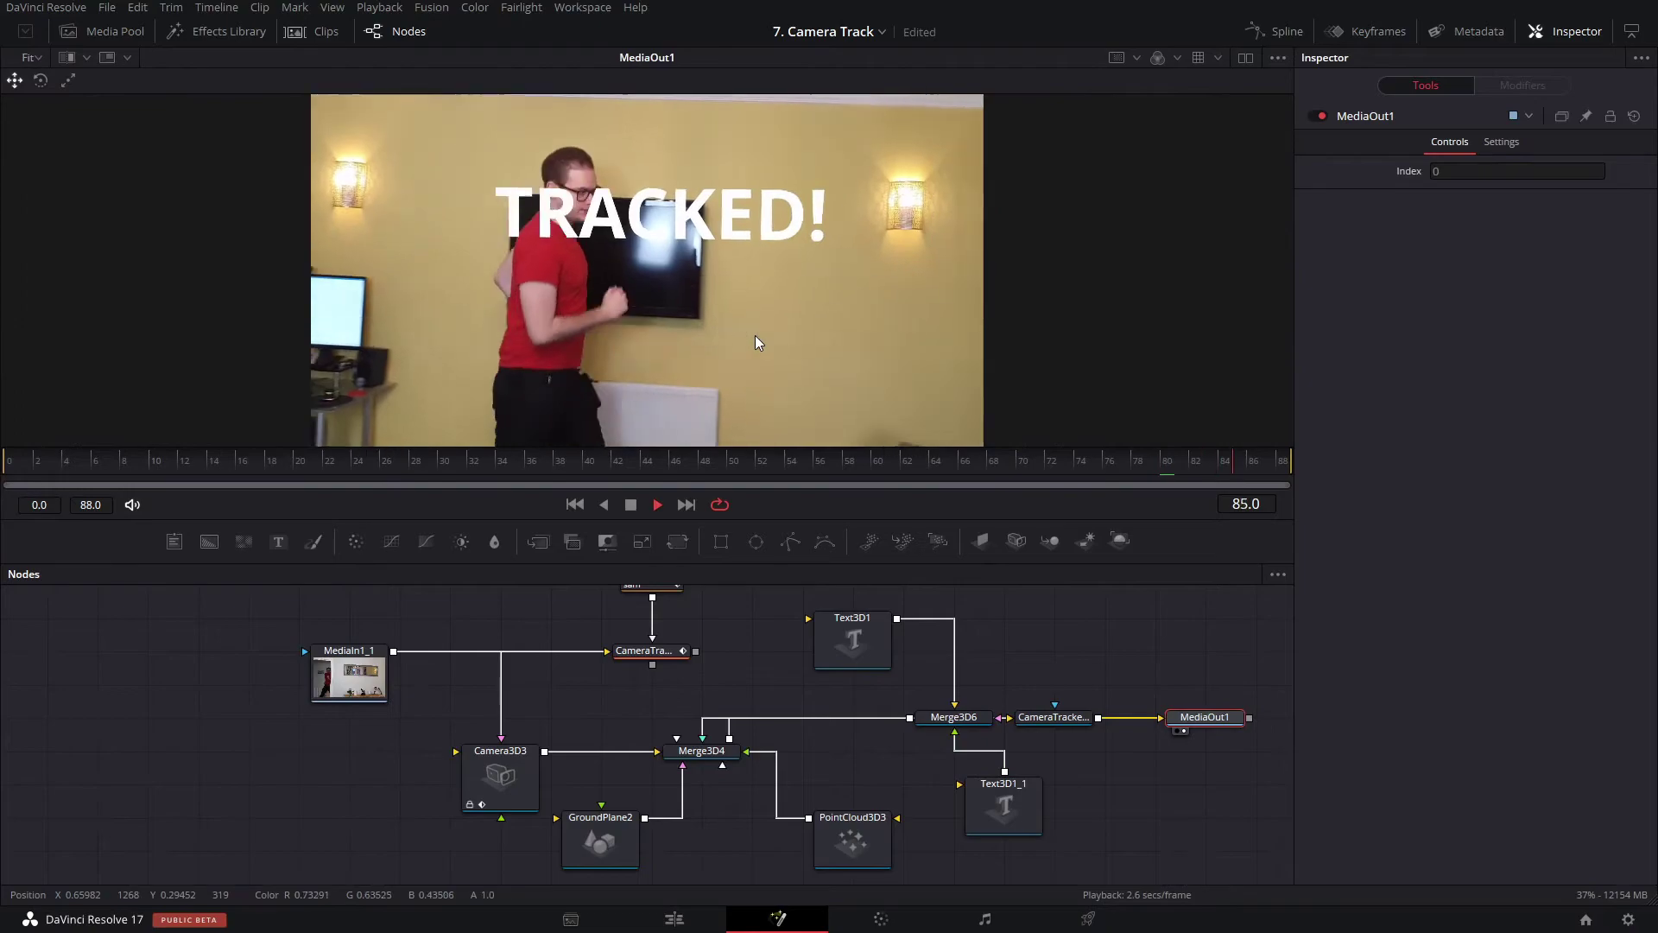
{"action": "scroll", "coordinate": [755, 344], "scroll_direction": "down", "scroll_amount": 2}
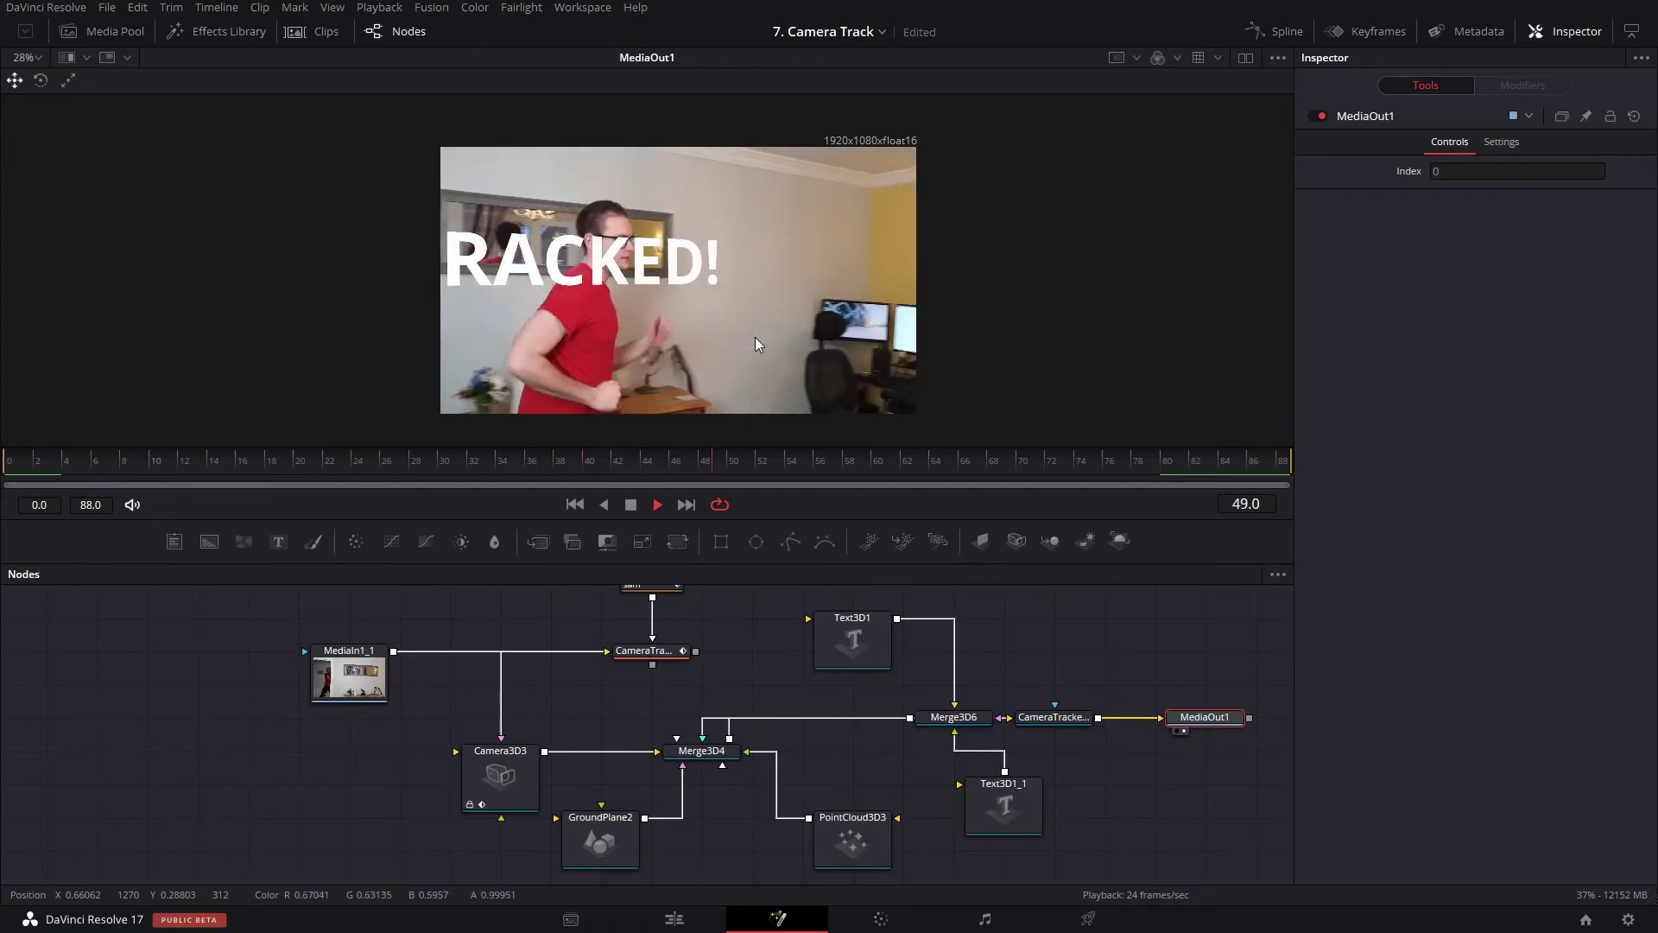
{"action": "key", "text": "space"}
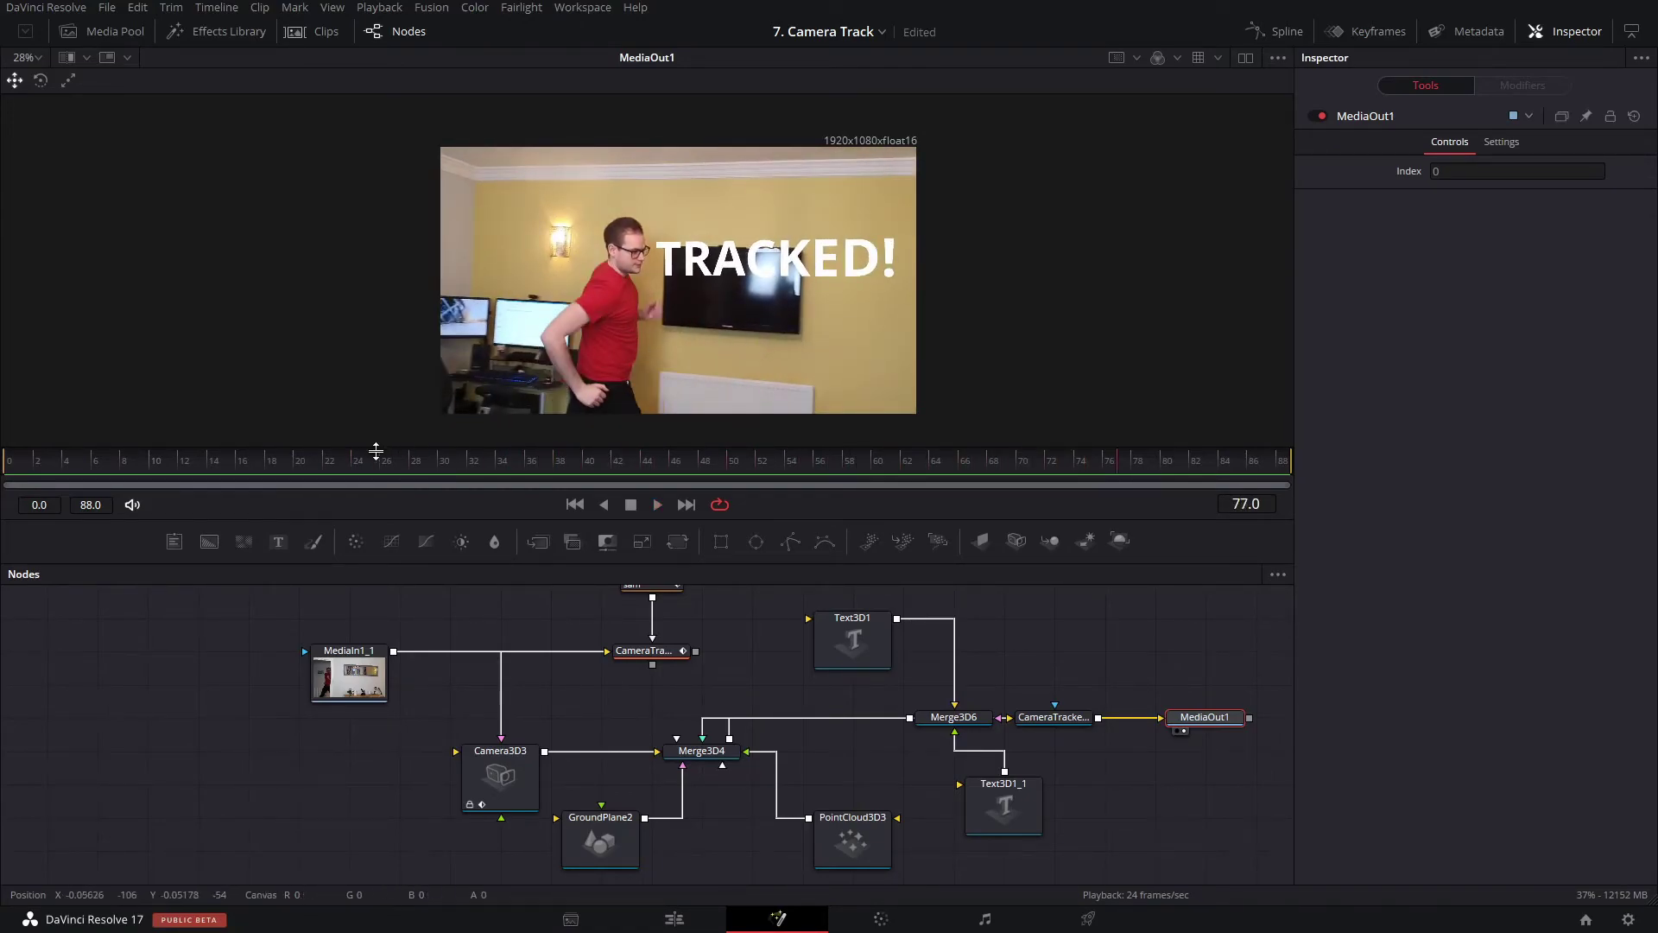
{"action": "left_click_drag", "start_coordinate": [290, 461], "coordinate": [1186, 486]}
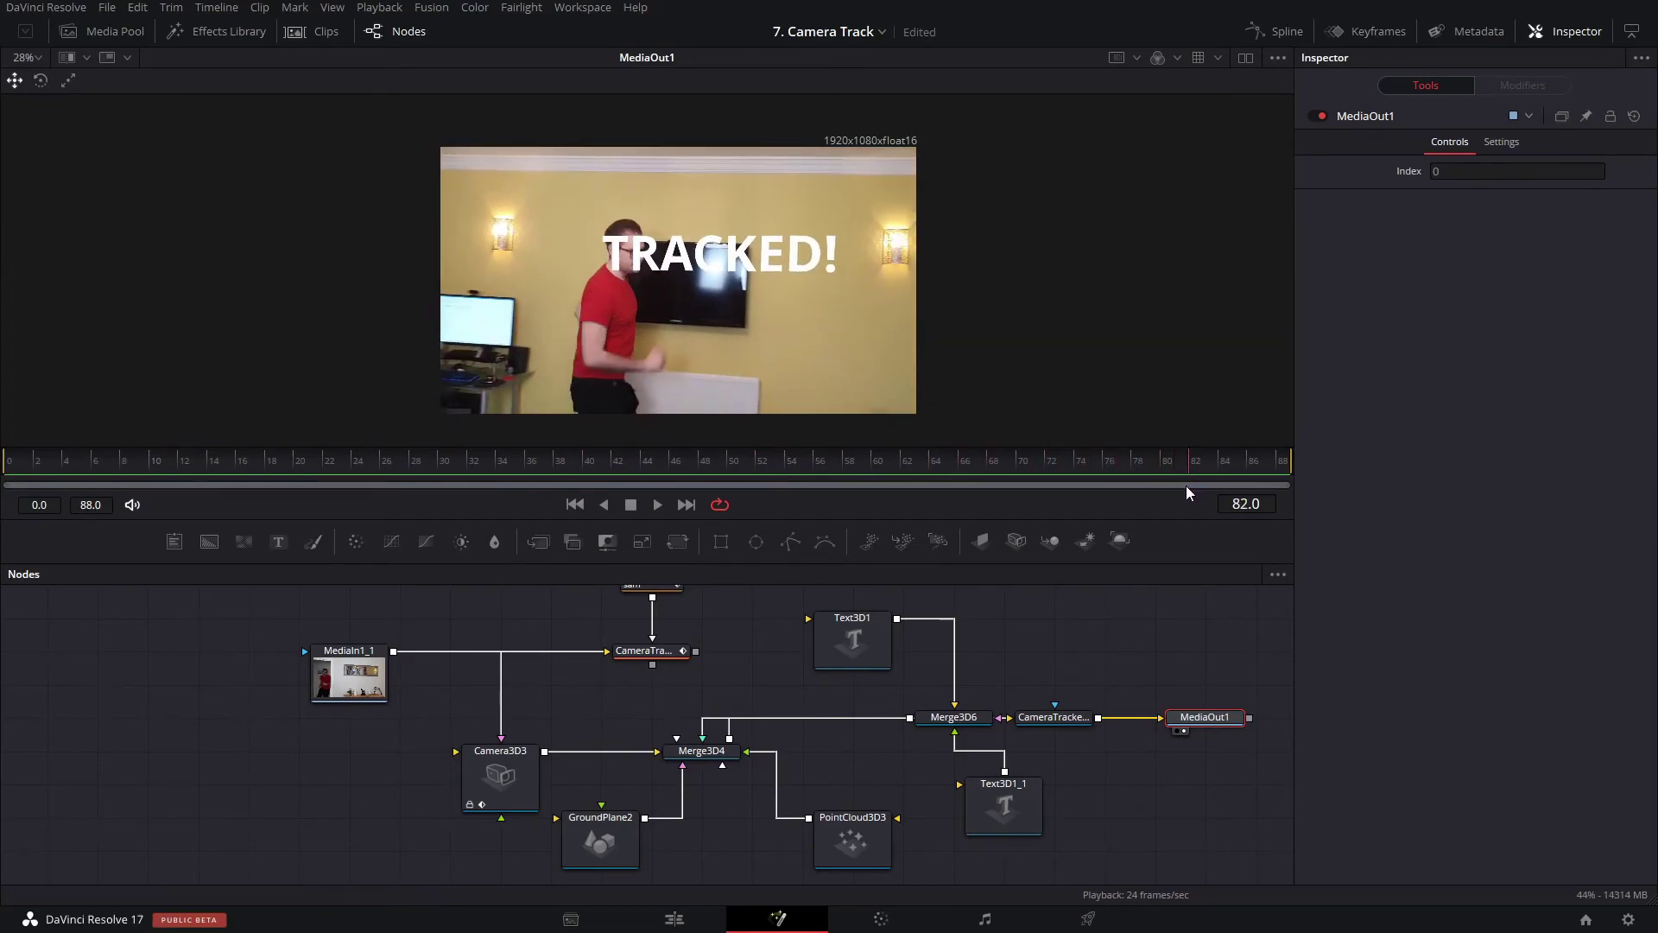